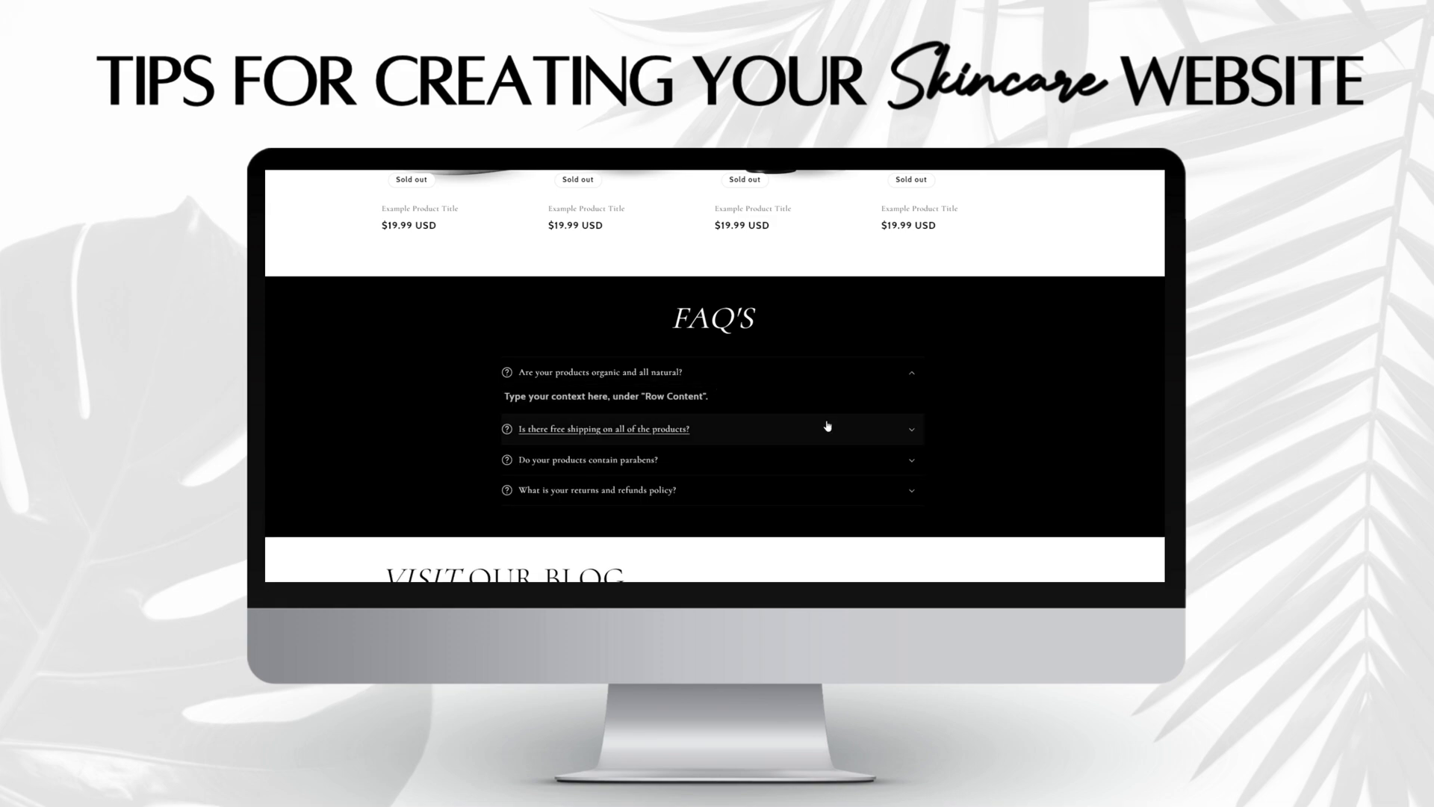
# Step: Expand the free shipping and parabens FAQ questions and scroll through the preview
pyautogui.click(896, 486)
pyautogui.scroll(5, 1161, 485)
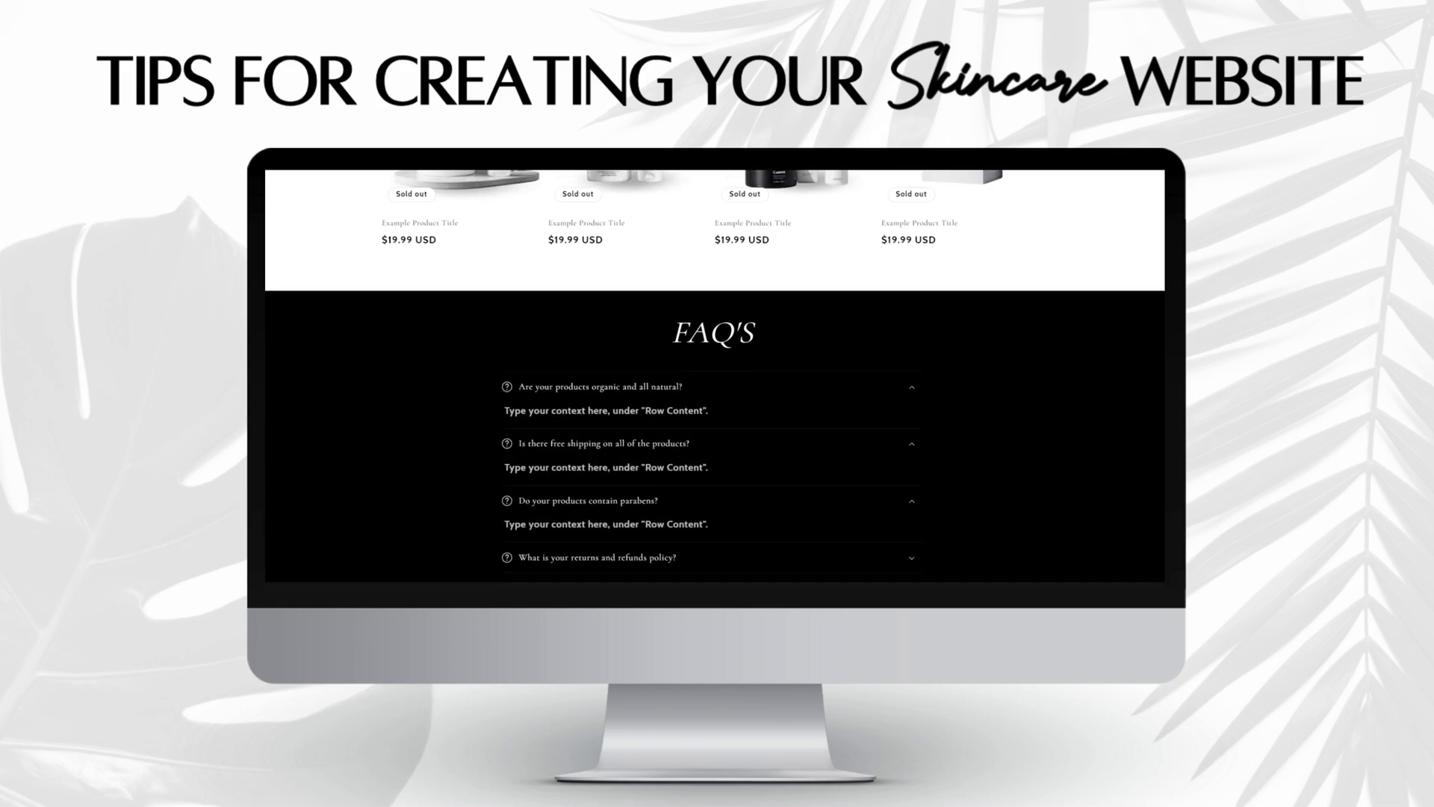
pyautogui.scroll(3, 715, 374)
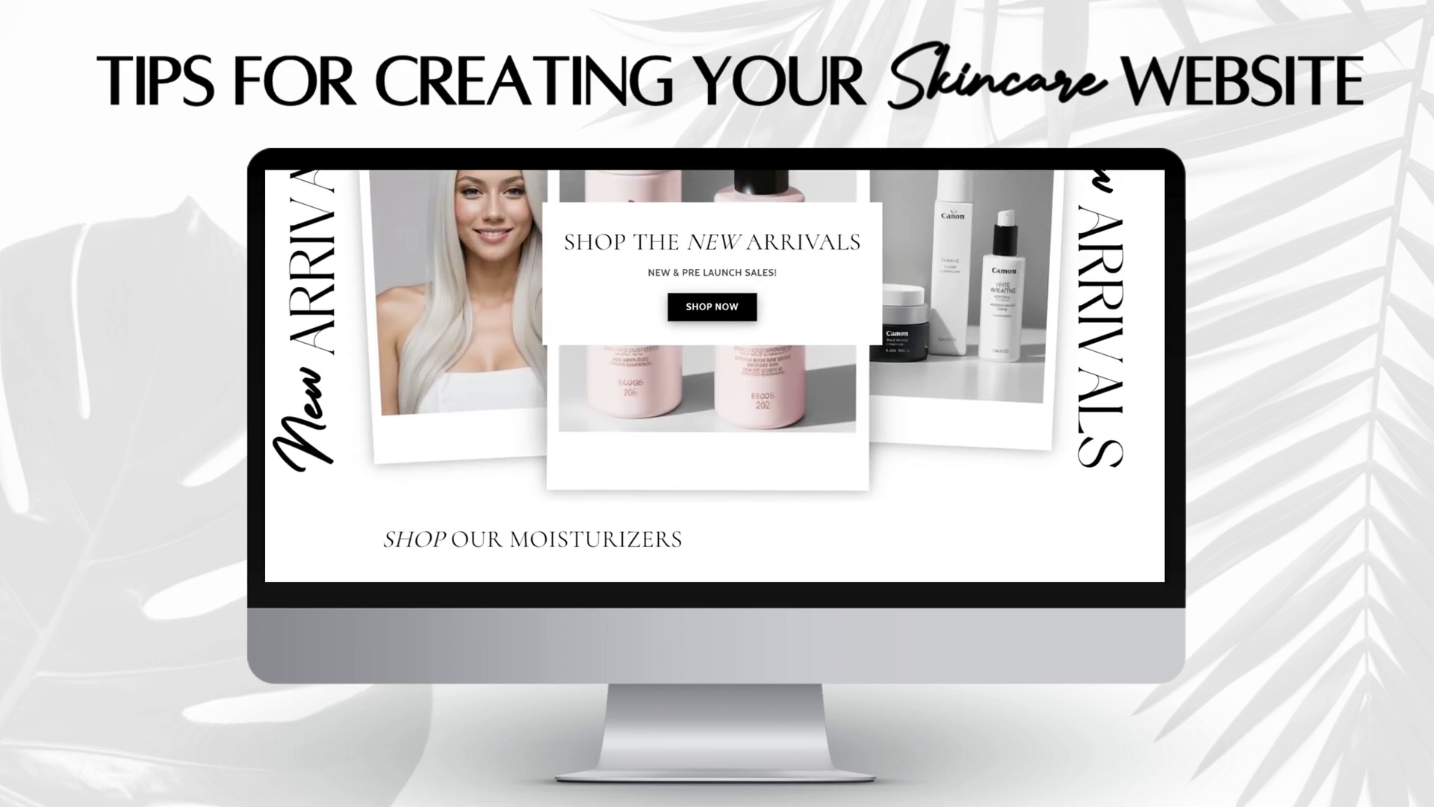
pyautogui.scroll(2, 715, 374)
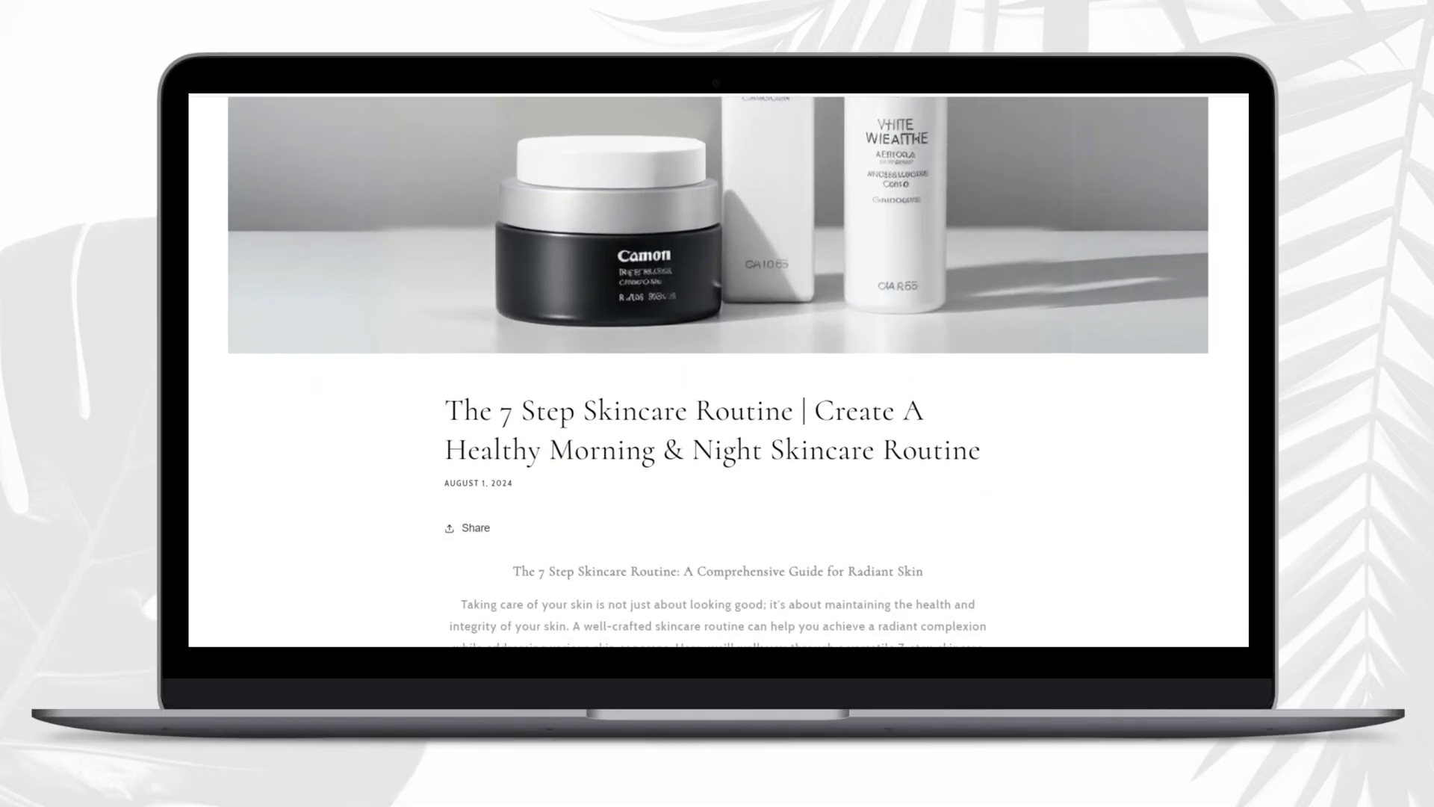
pyautogui.scroll(-8, 719, 371)
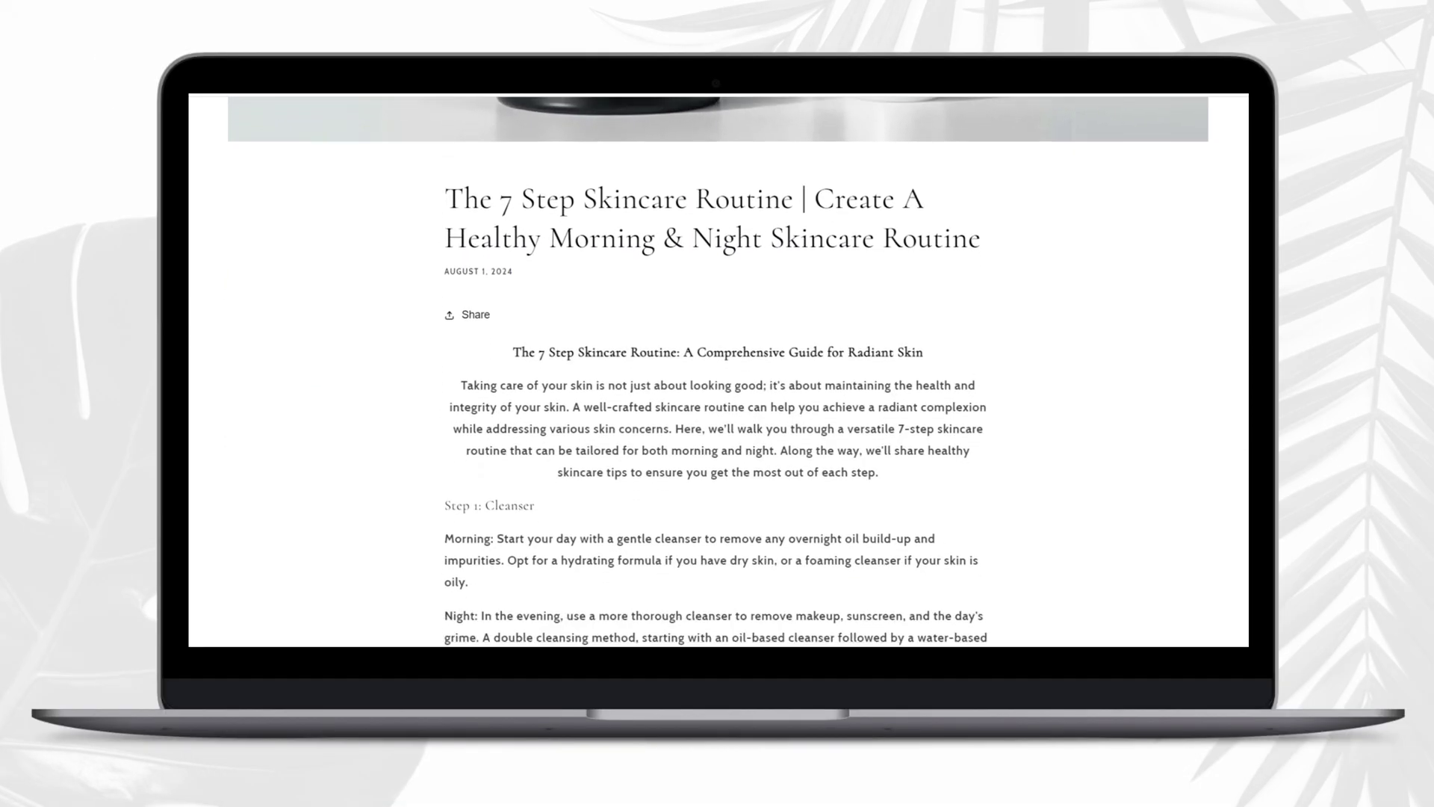
pyautogui.scroll(-10, 719, 372)
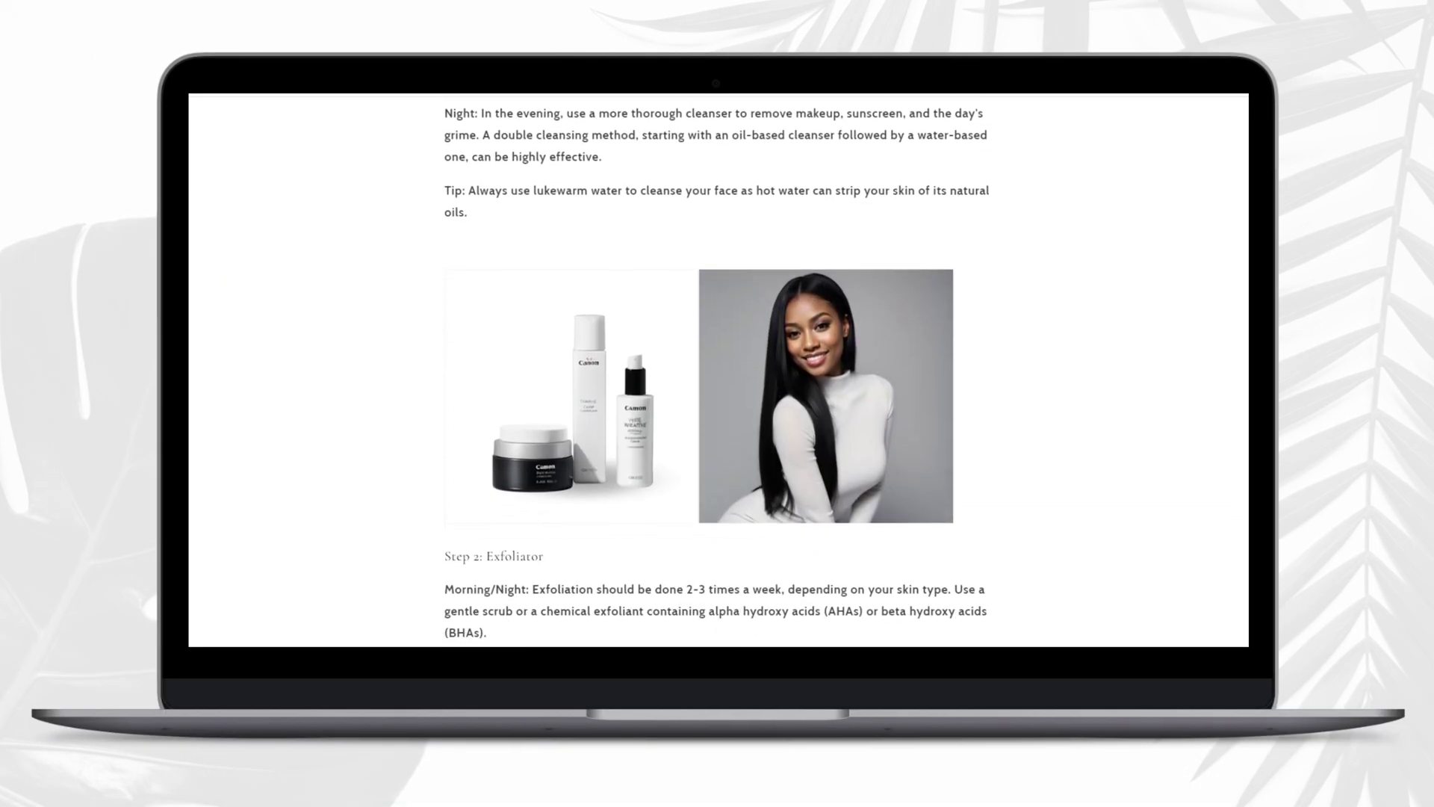
pyautogui.scroll(-7, 719, 371)
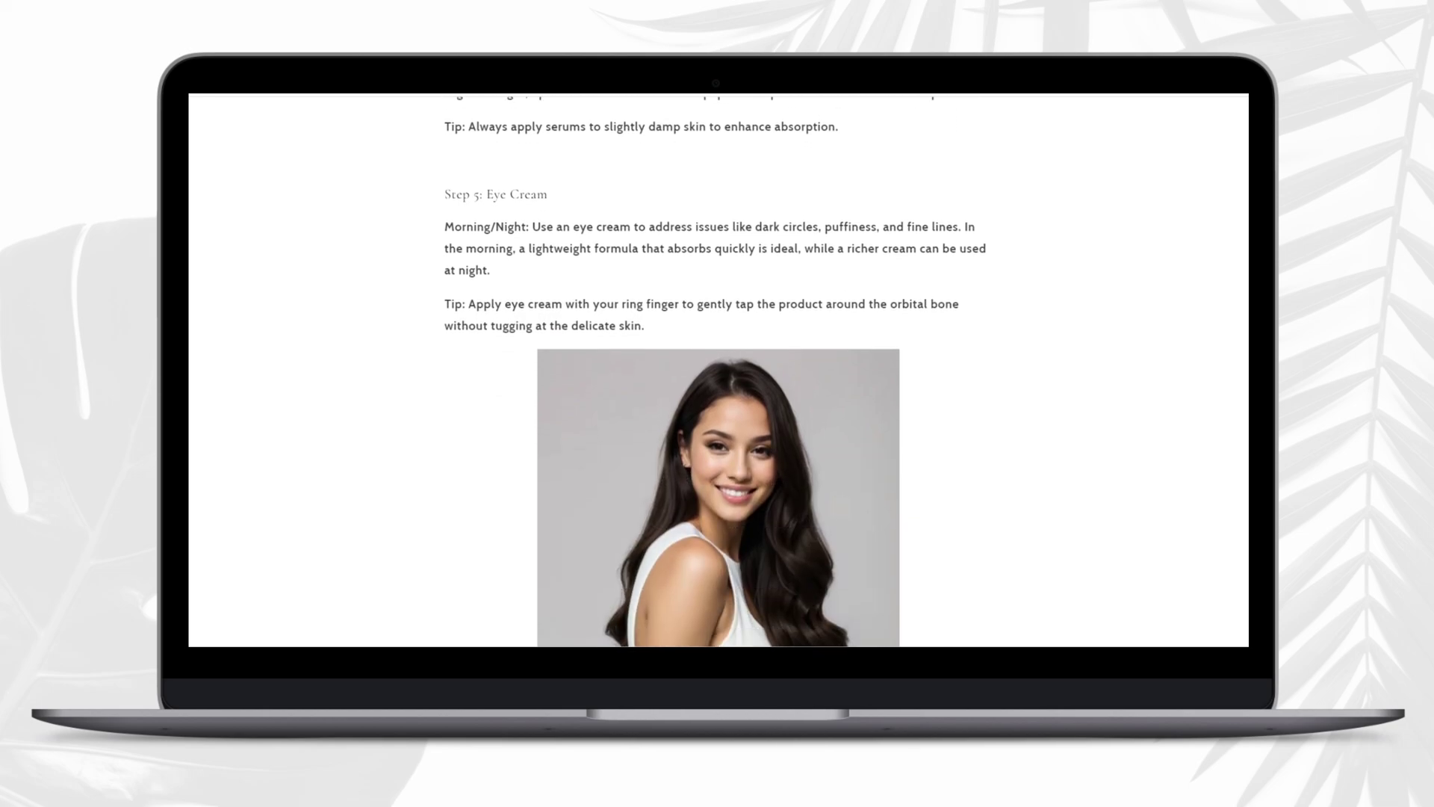
pyautogui.scroll(-6, 719, 371)
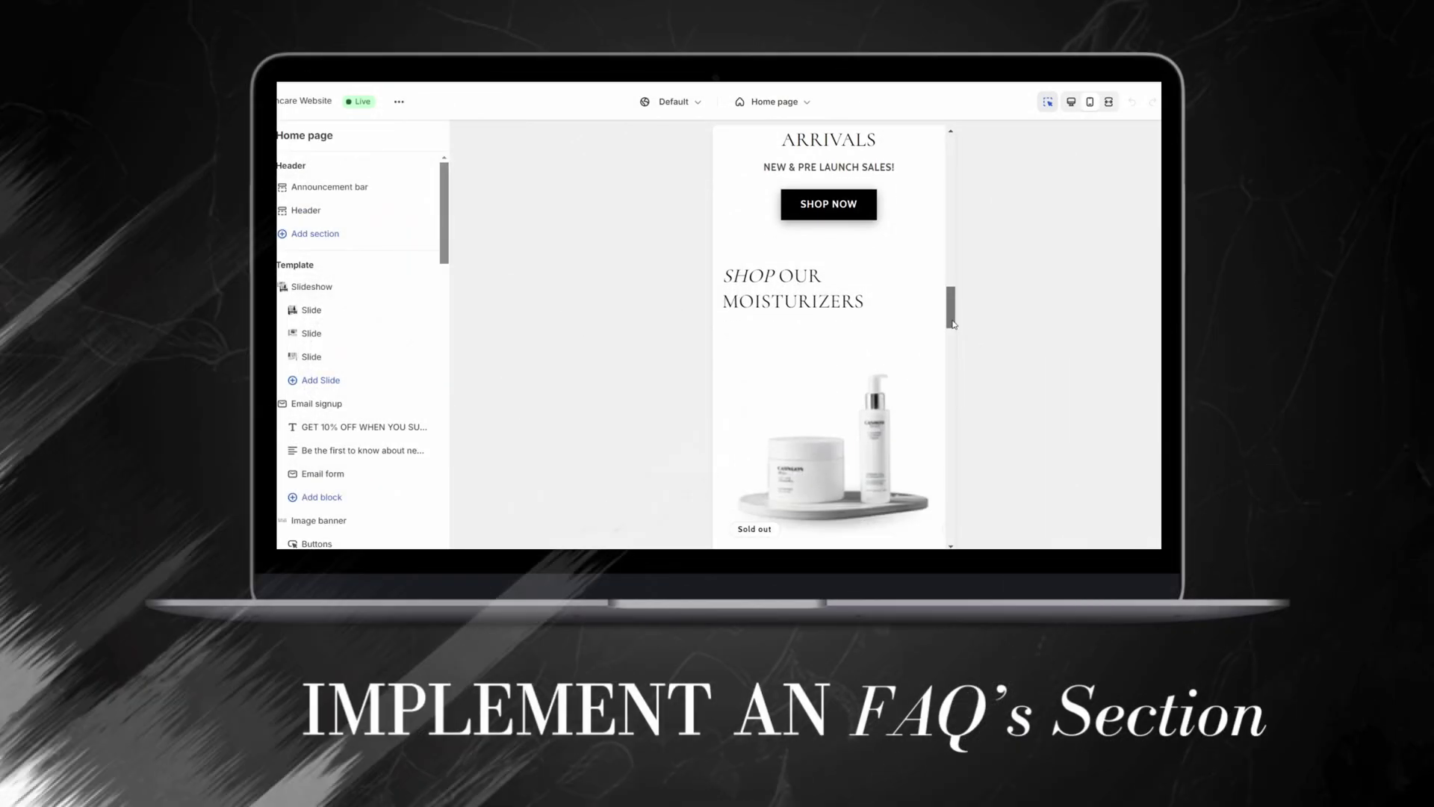
pyautogui.scroll(-8, 955, 358)
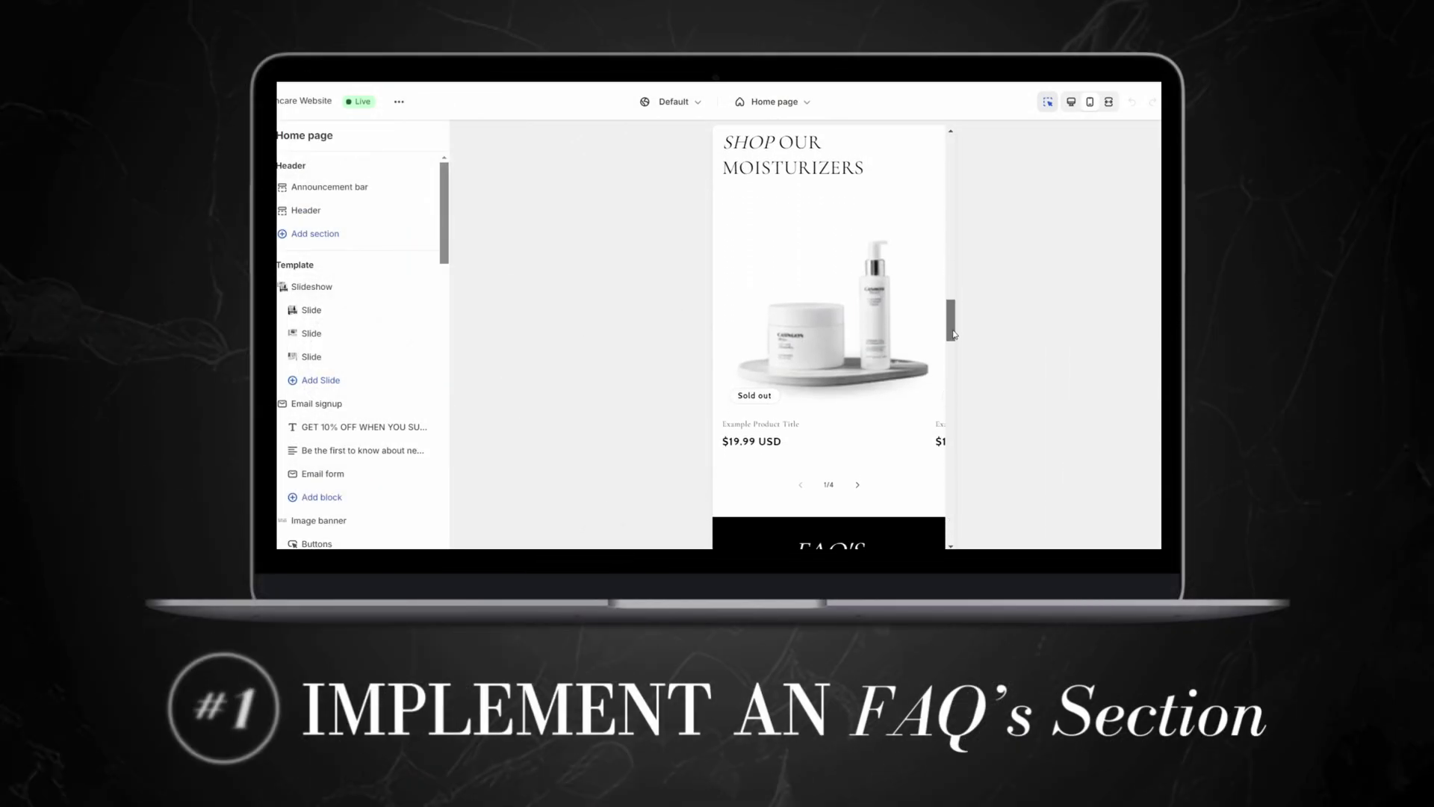
pyautogui.scroll(-3, 955, 358)
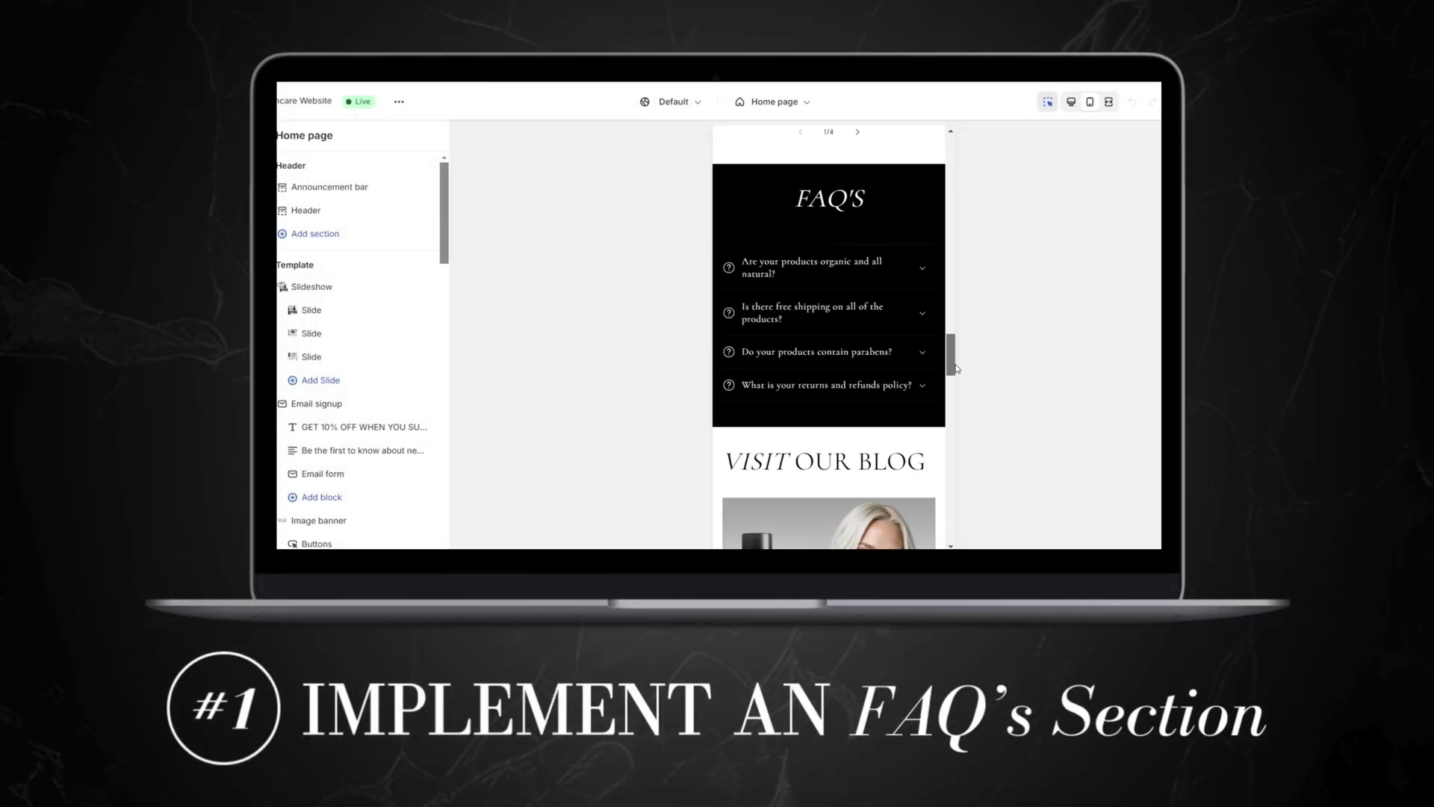
pyautogui.scroll(2, 957, 368)
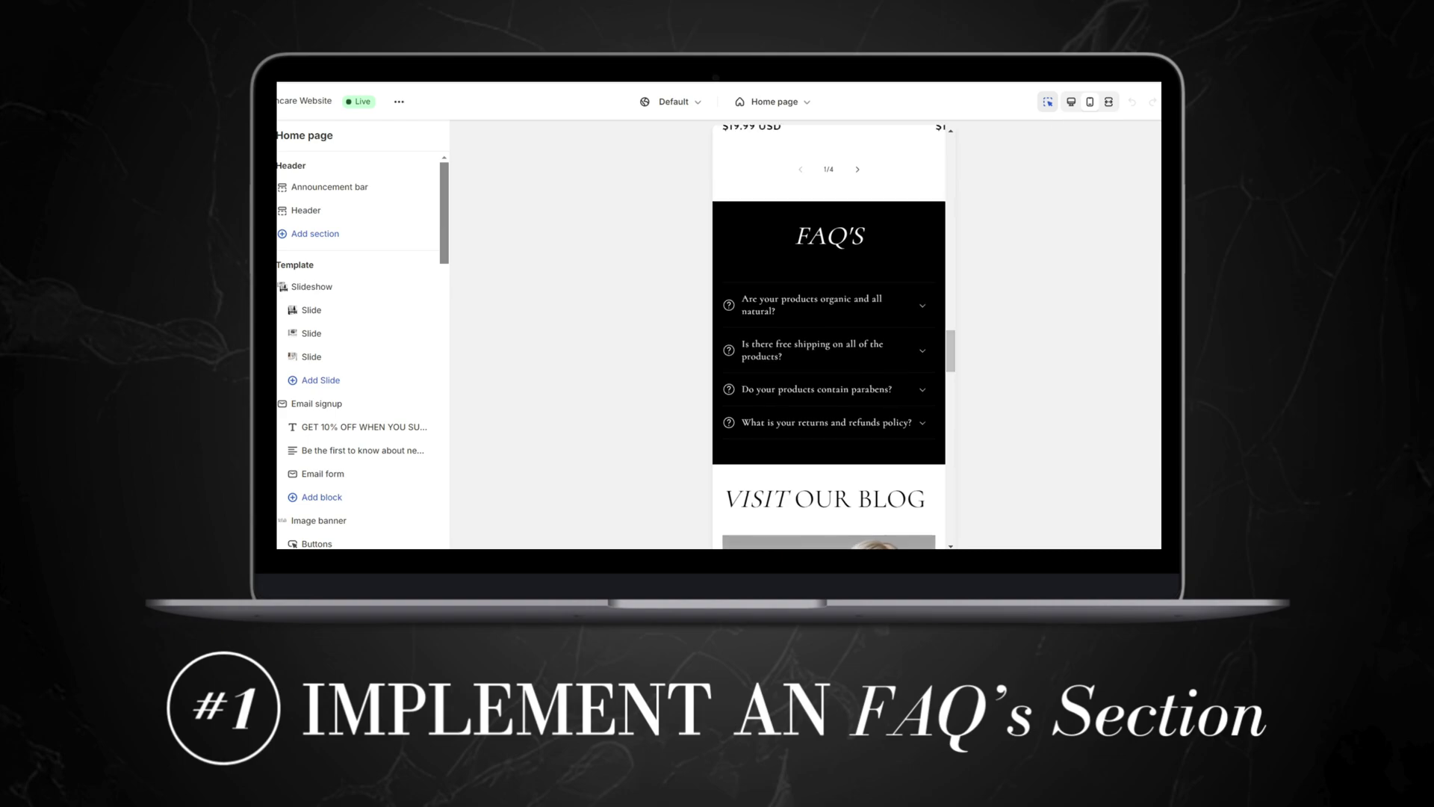
# Step: Switch the preview to desktop and expand the first two FAQ's questions
pyautogui.click(1070, 102)
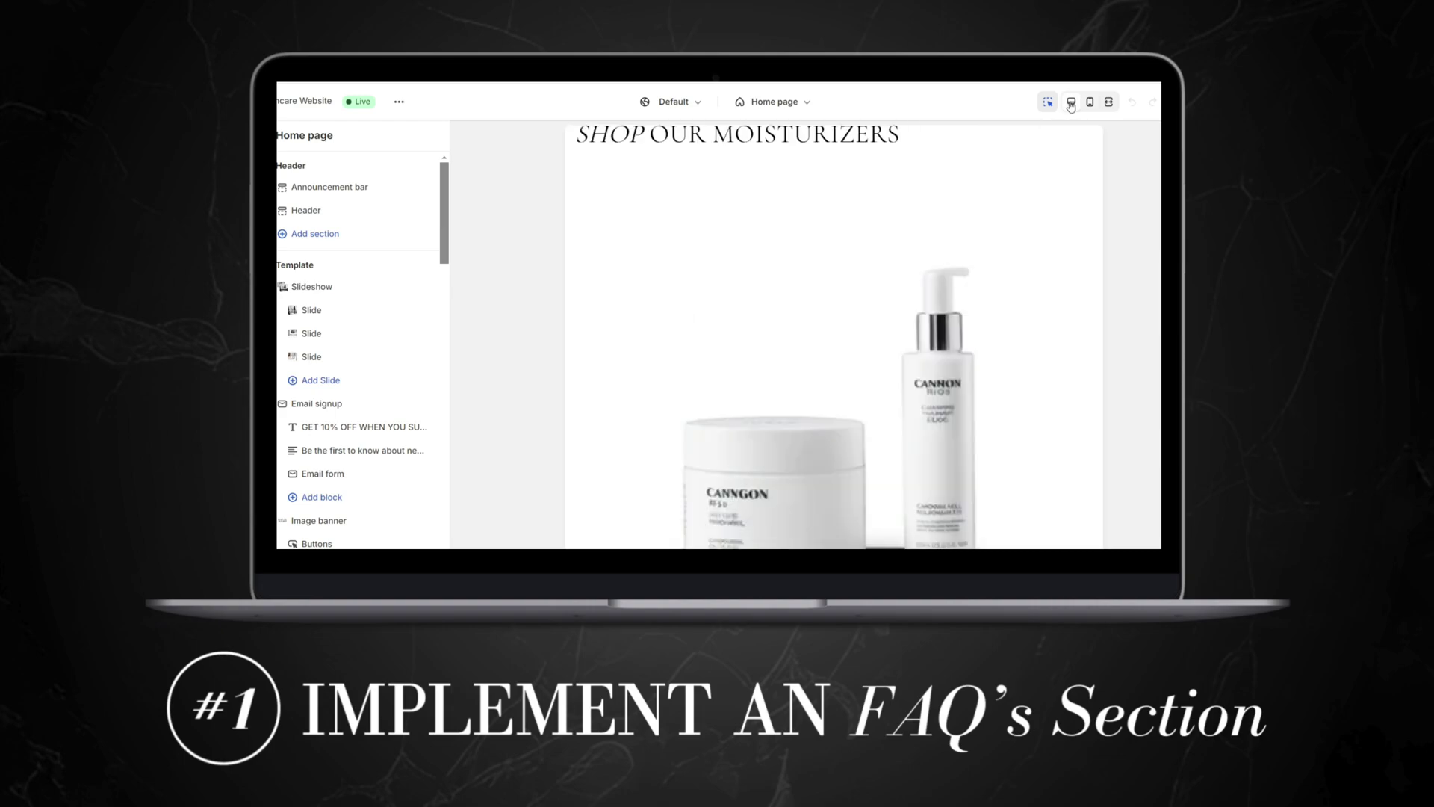
pyautogui.scroll(-5, 719, 336)
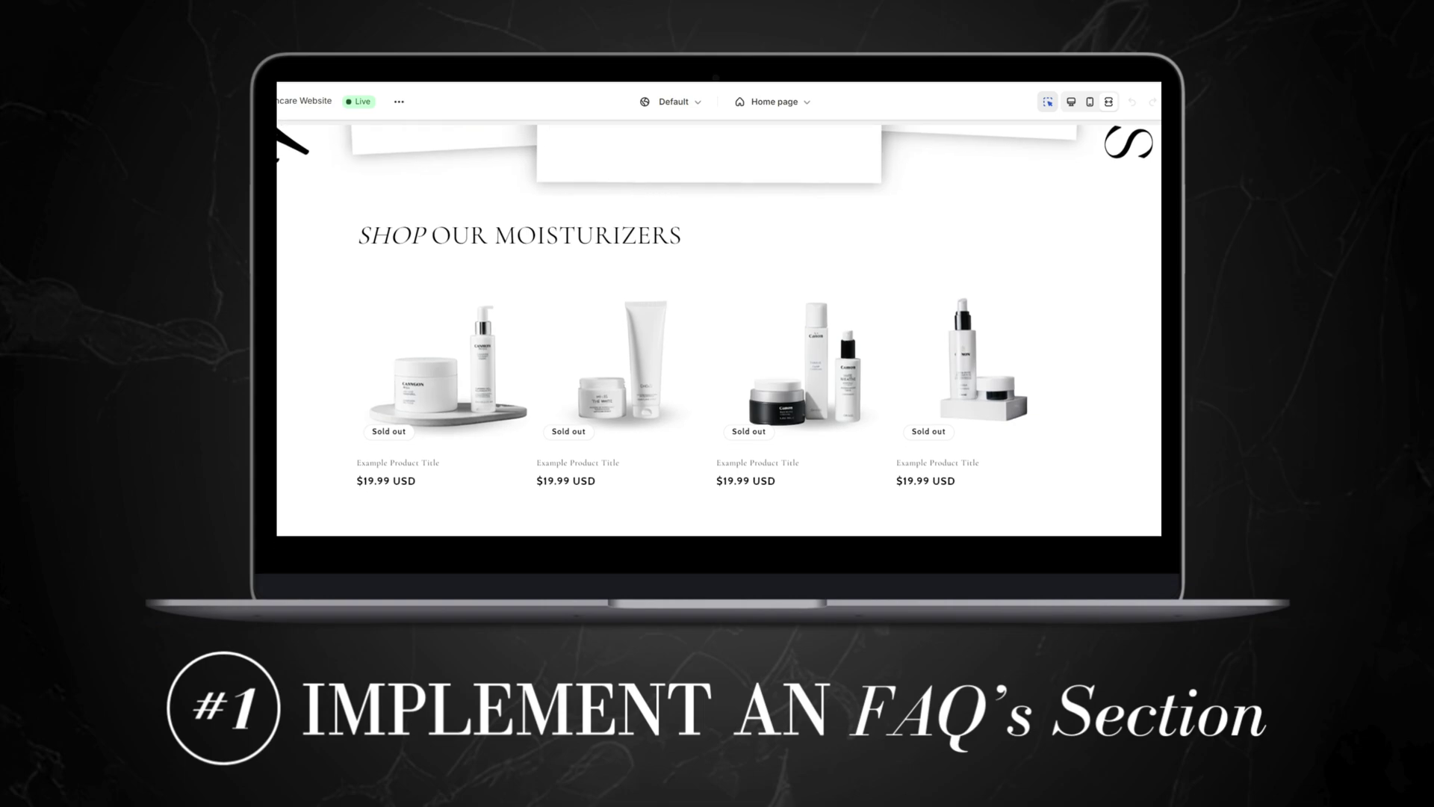
pyautogui.scroll(-3, 719, 336)
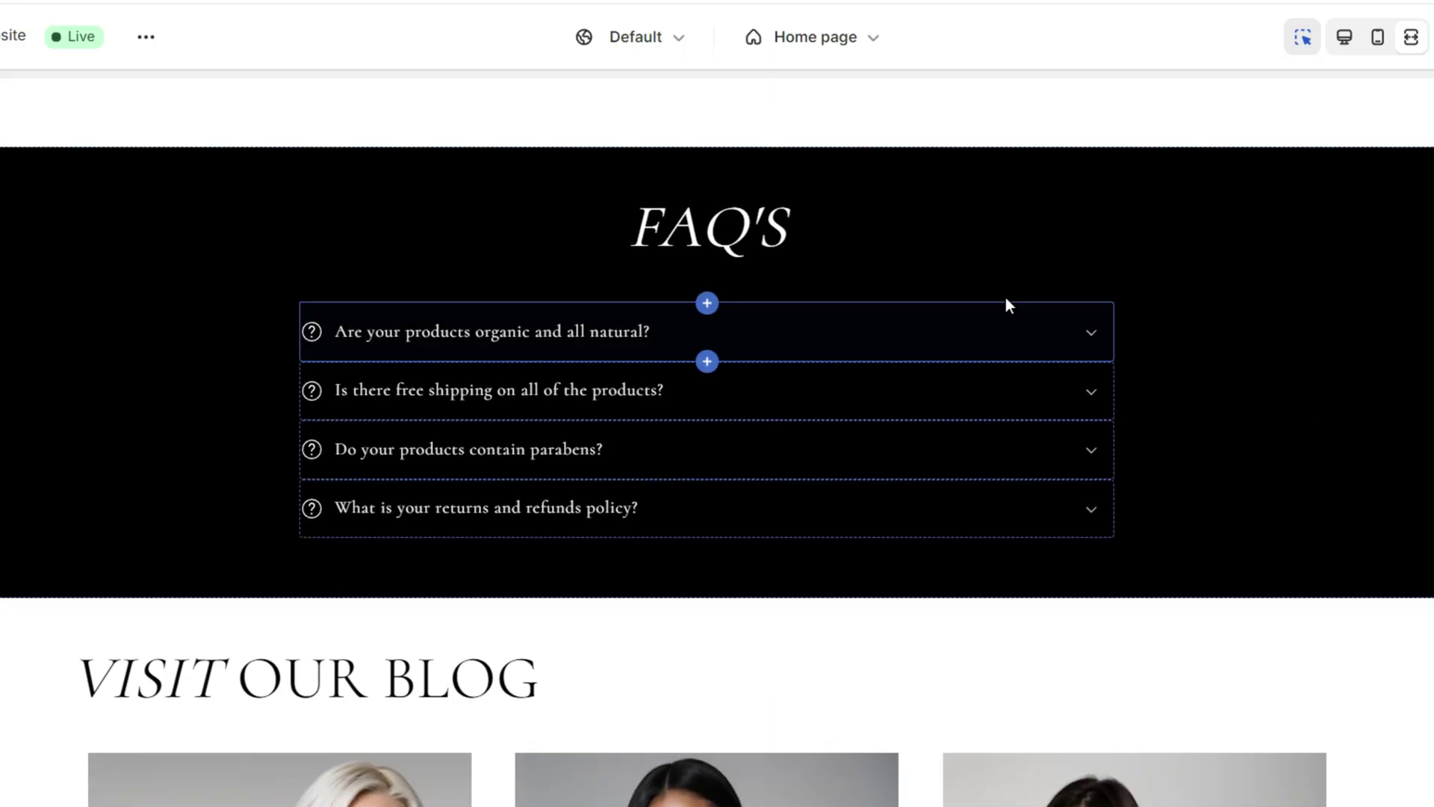
pyautogui.click(1084, 339)
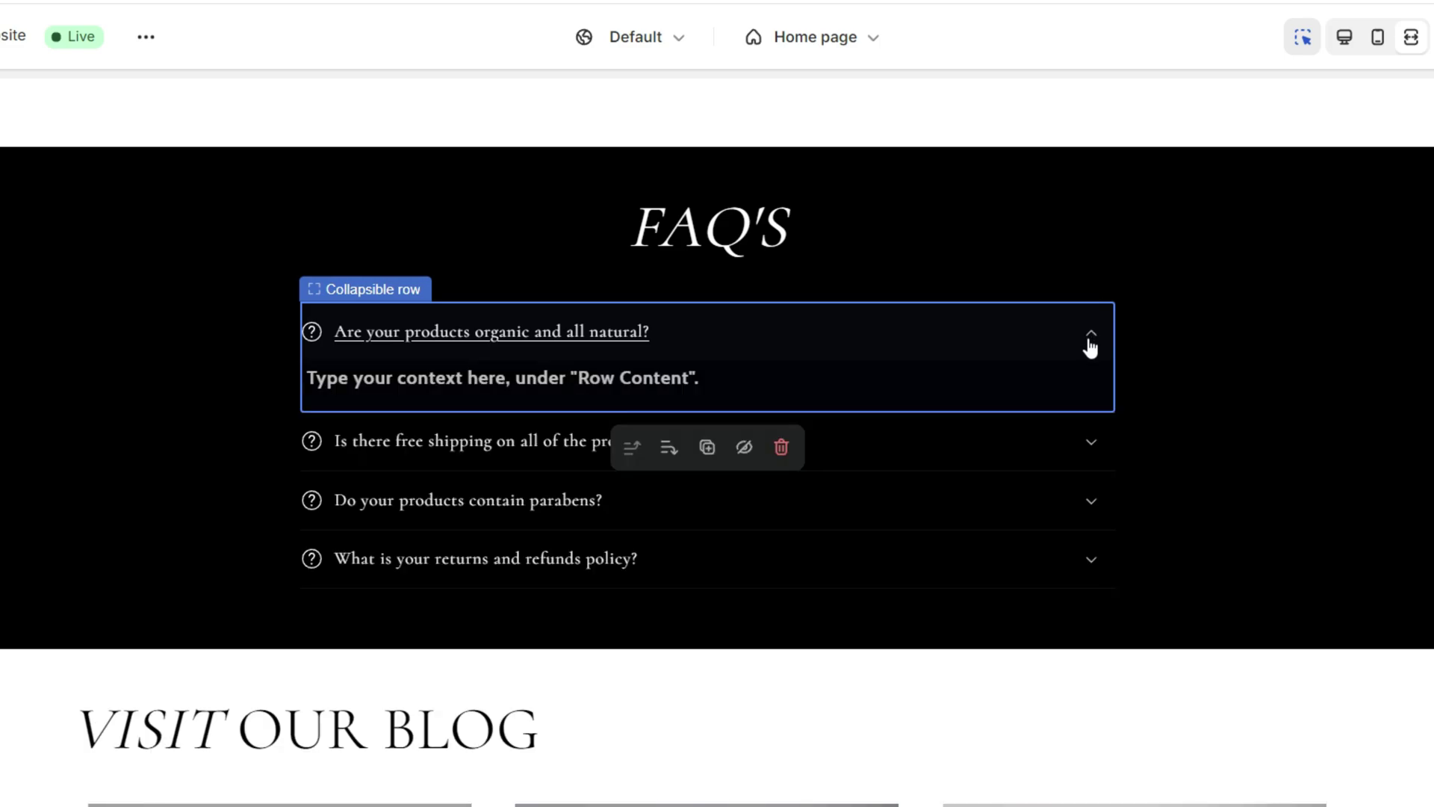
pyautogui.click(1090, 442)
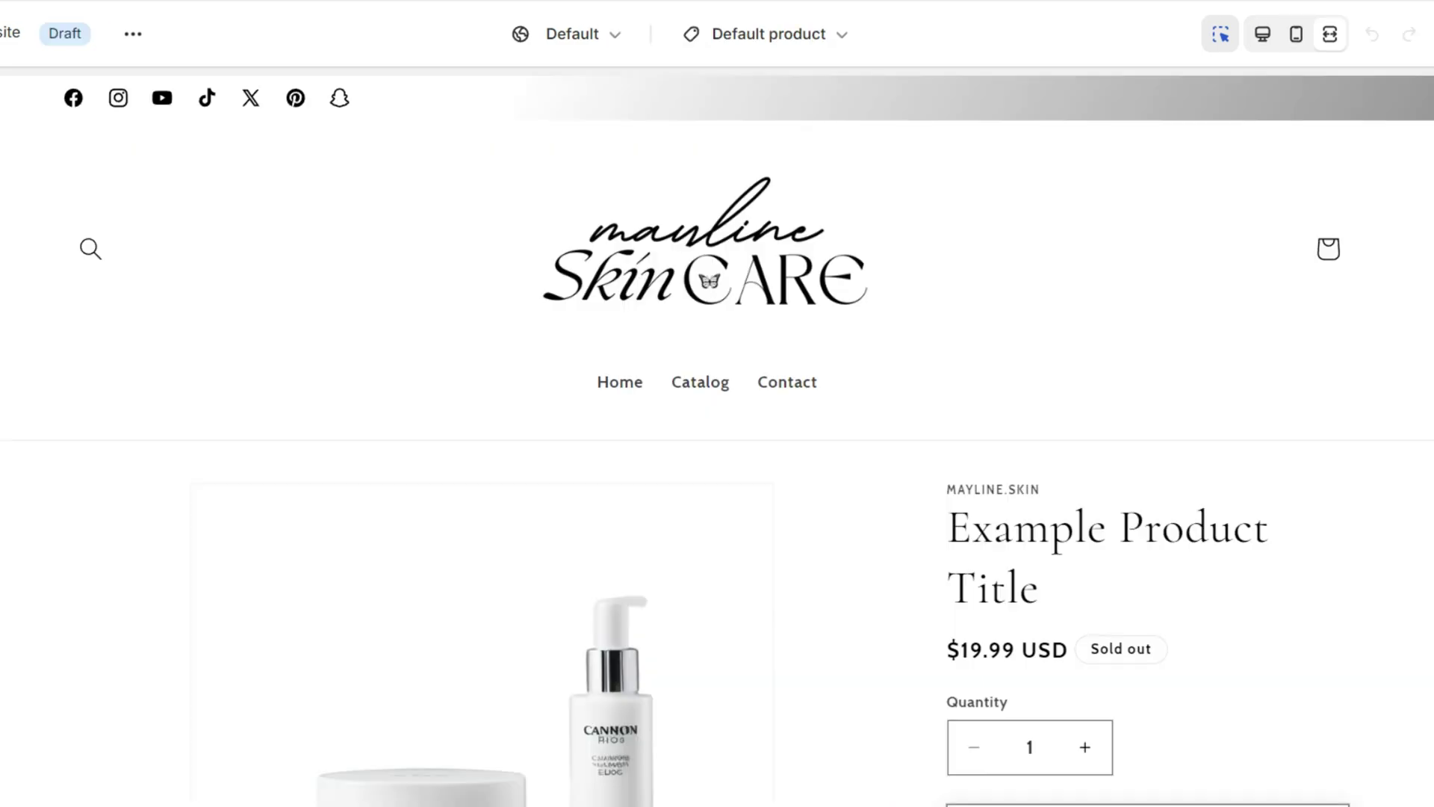
pyautogui.scroll(-5, 717, 449)
pyautogui.scroll(-12, 1148, 448)
pyautogui.scroll(-10, 717, 441)
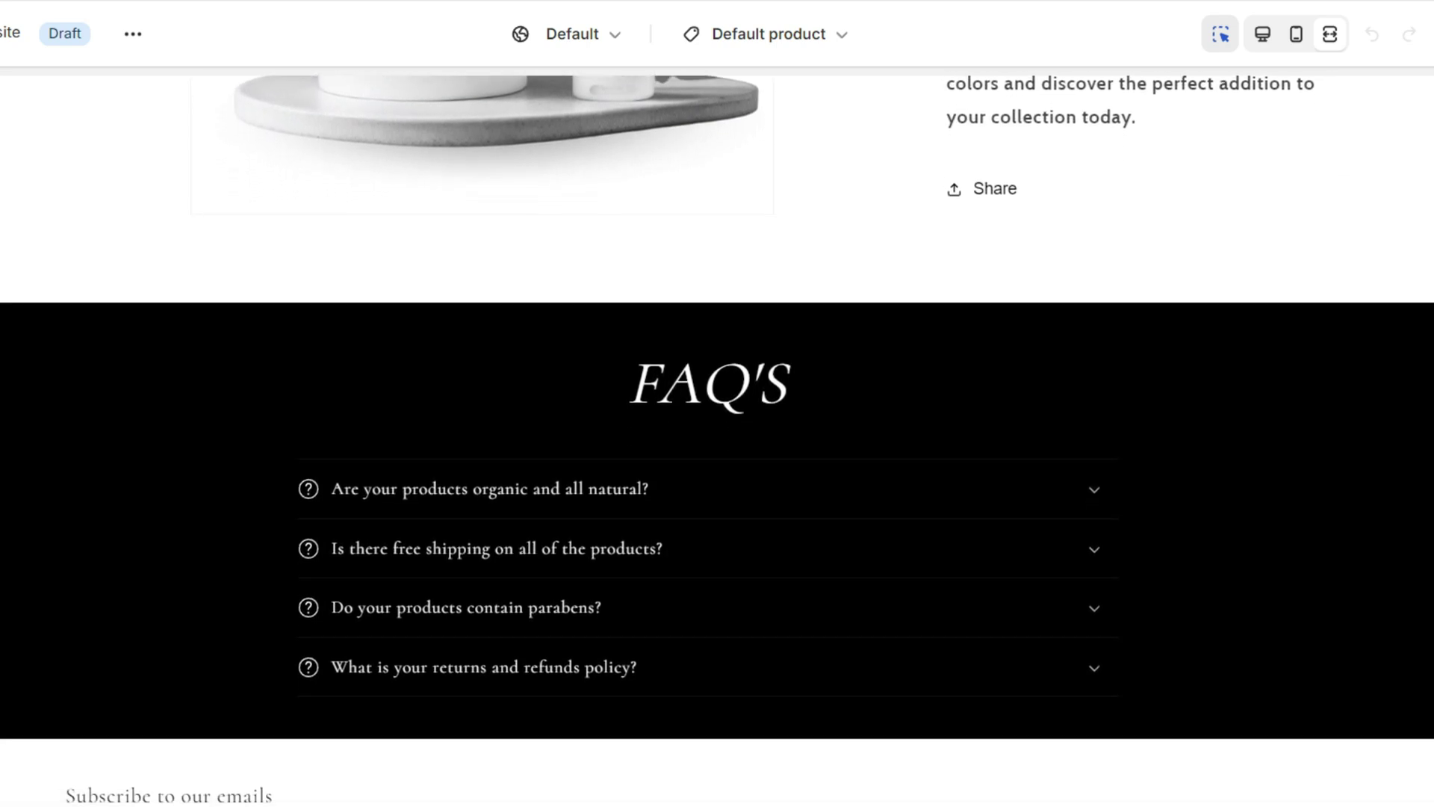
pyautogui.scroll(-2, 717, 440)
pyautogui.scroll(2, 717, 441)
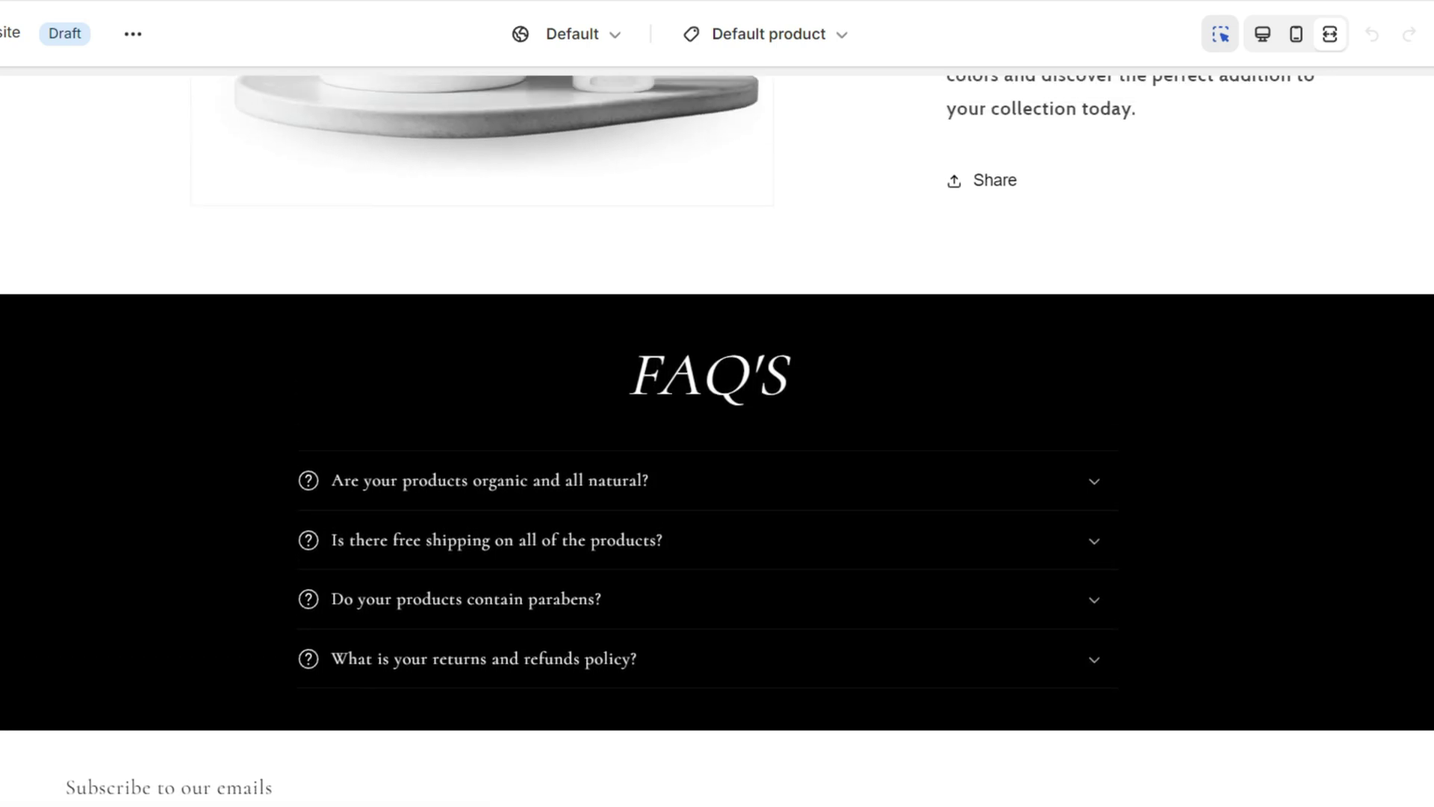
pyautogui.scroll(1, 717, 441)
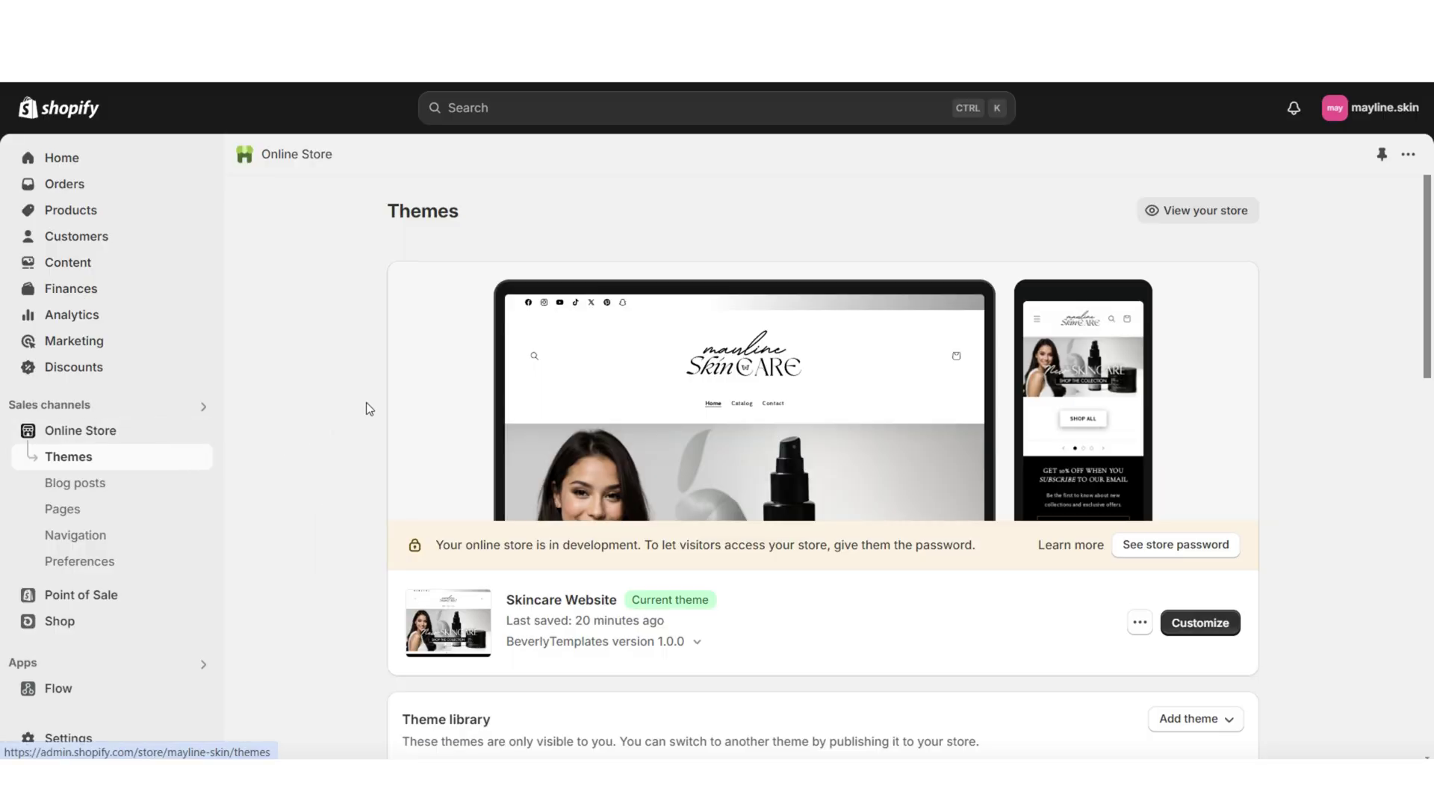
# Step: Open the current theme for customizing with a full-width preview of the home page
pyautogui.click(1200, 622)
pyautogui.click(1277, 108)
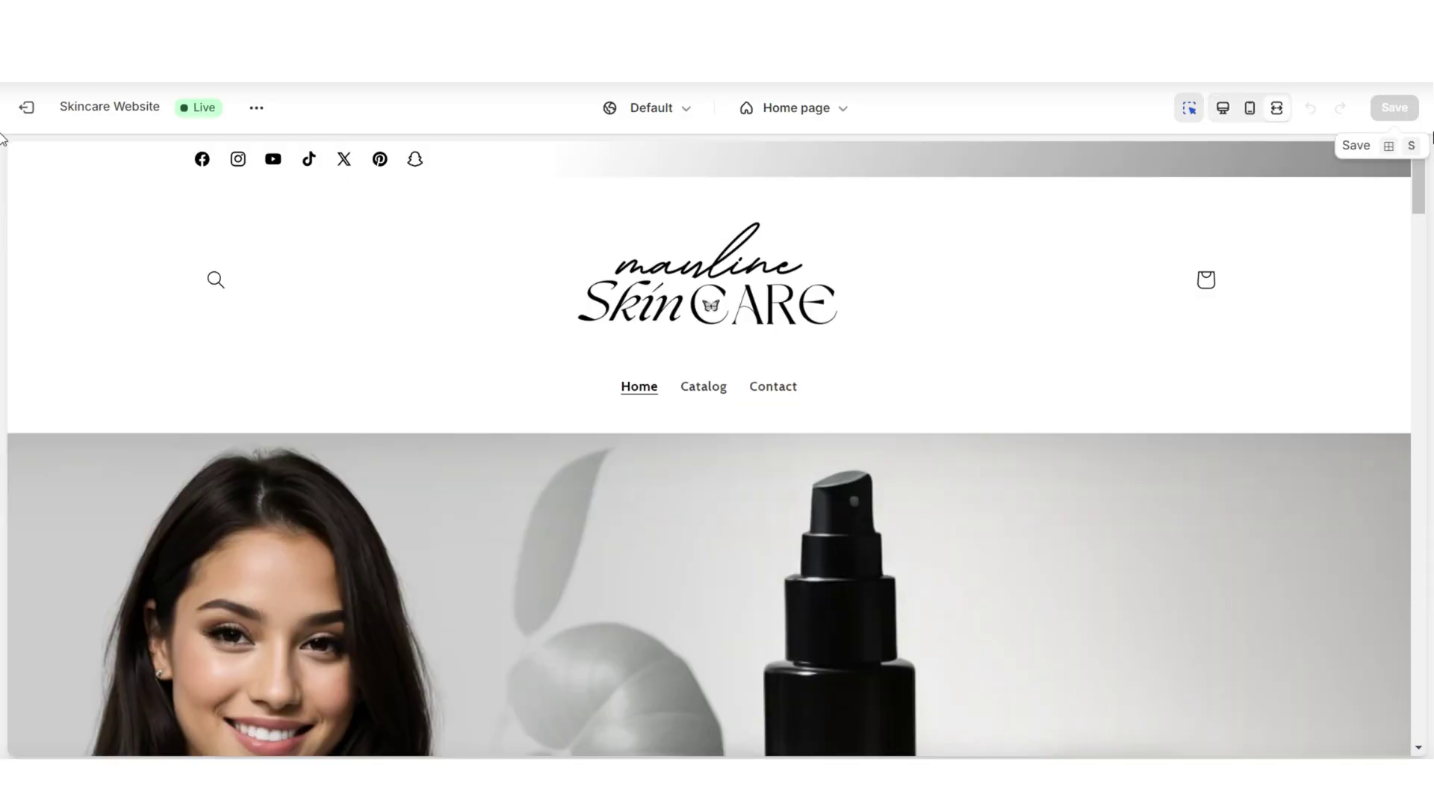
pyautogui.scroll(-15, 1417, 223)
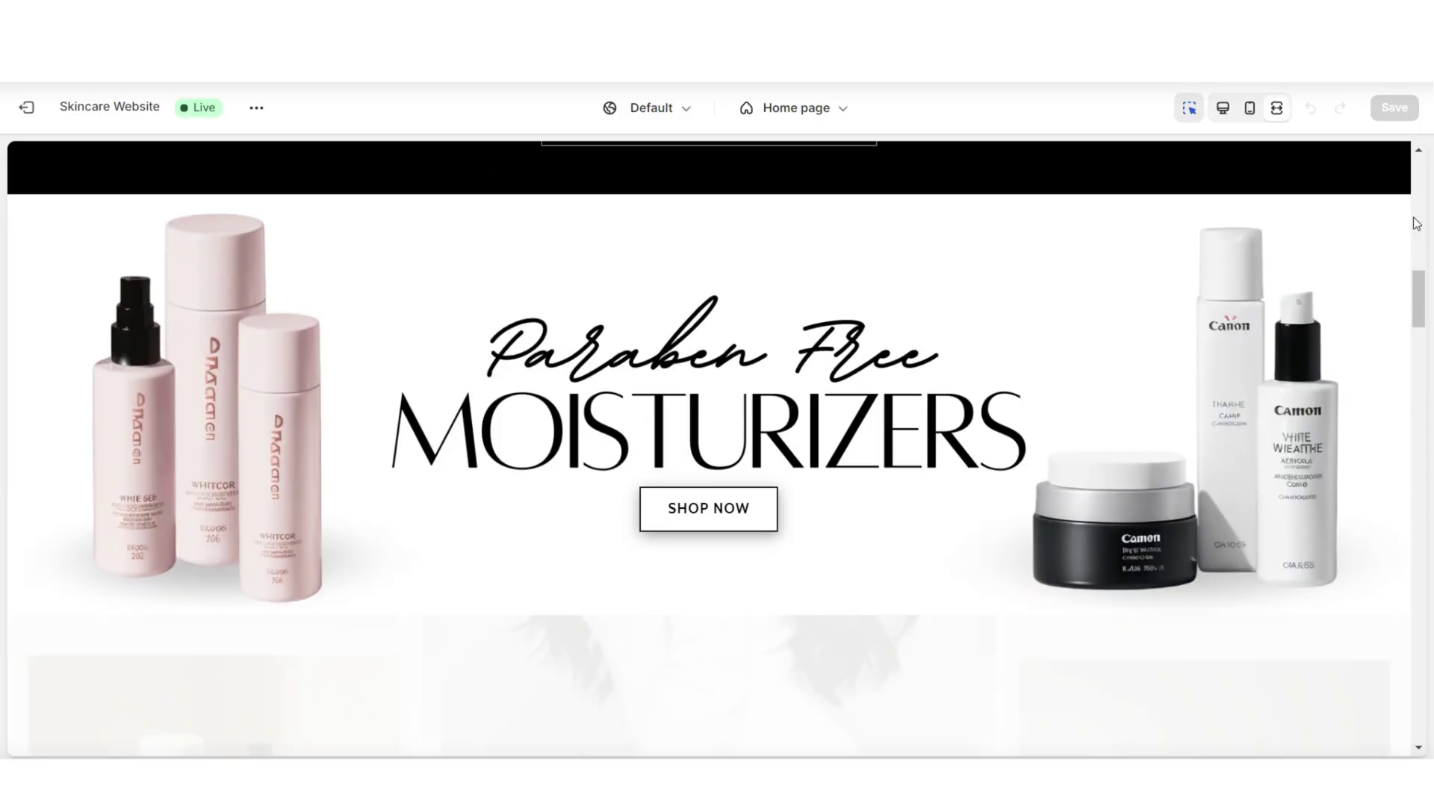
pyautogui.scroll(-15, 1418, 223)
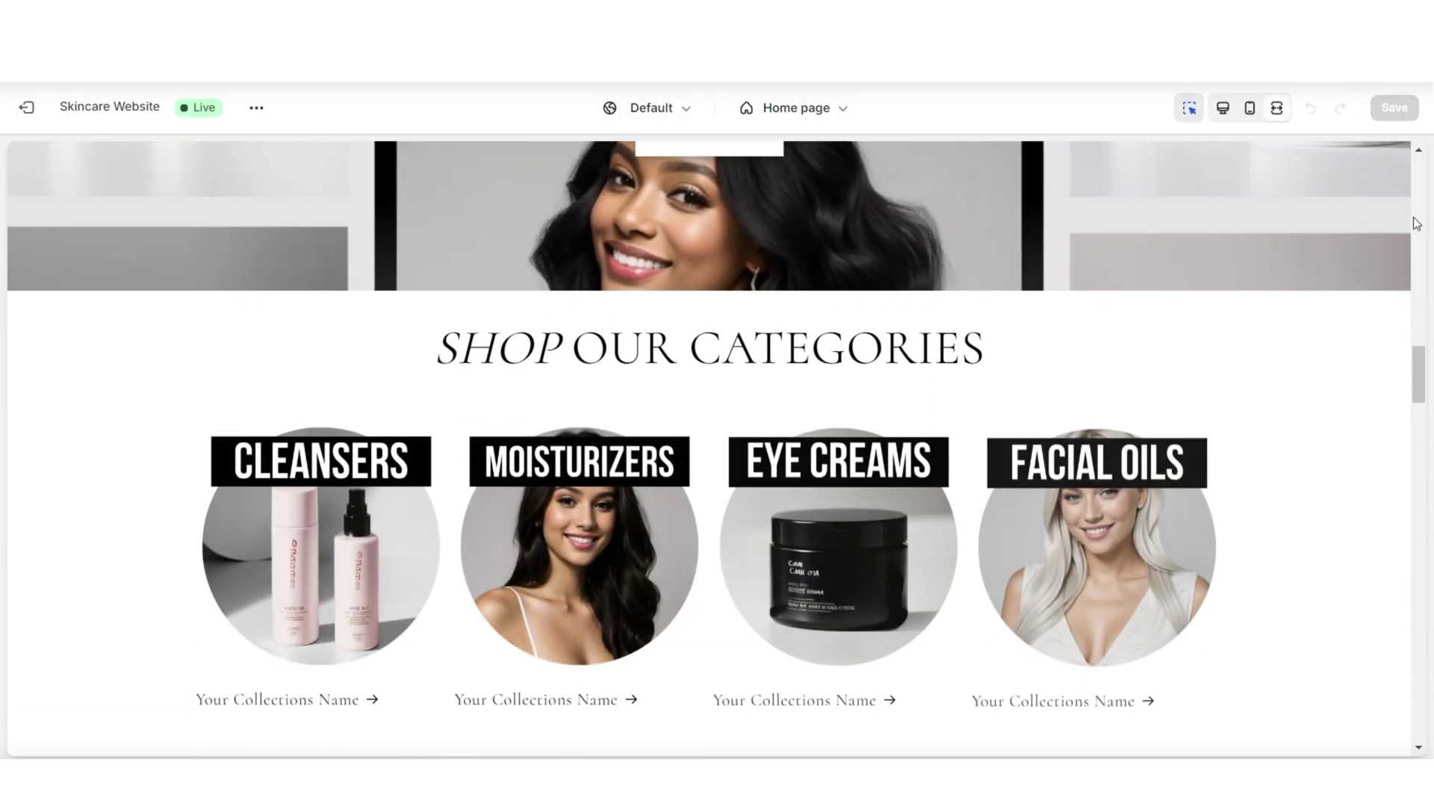
pyautogui.scroll(-3, 1417, 224)
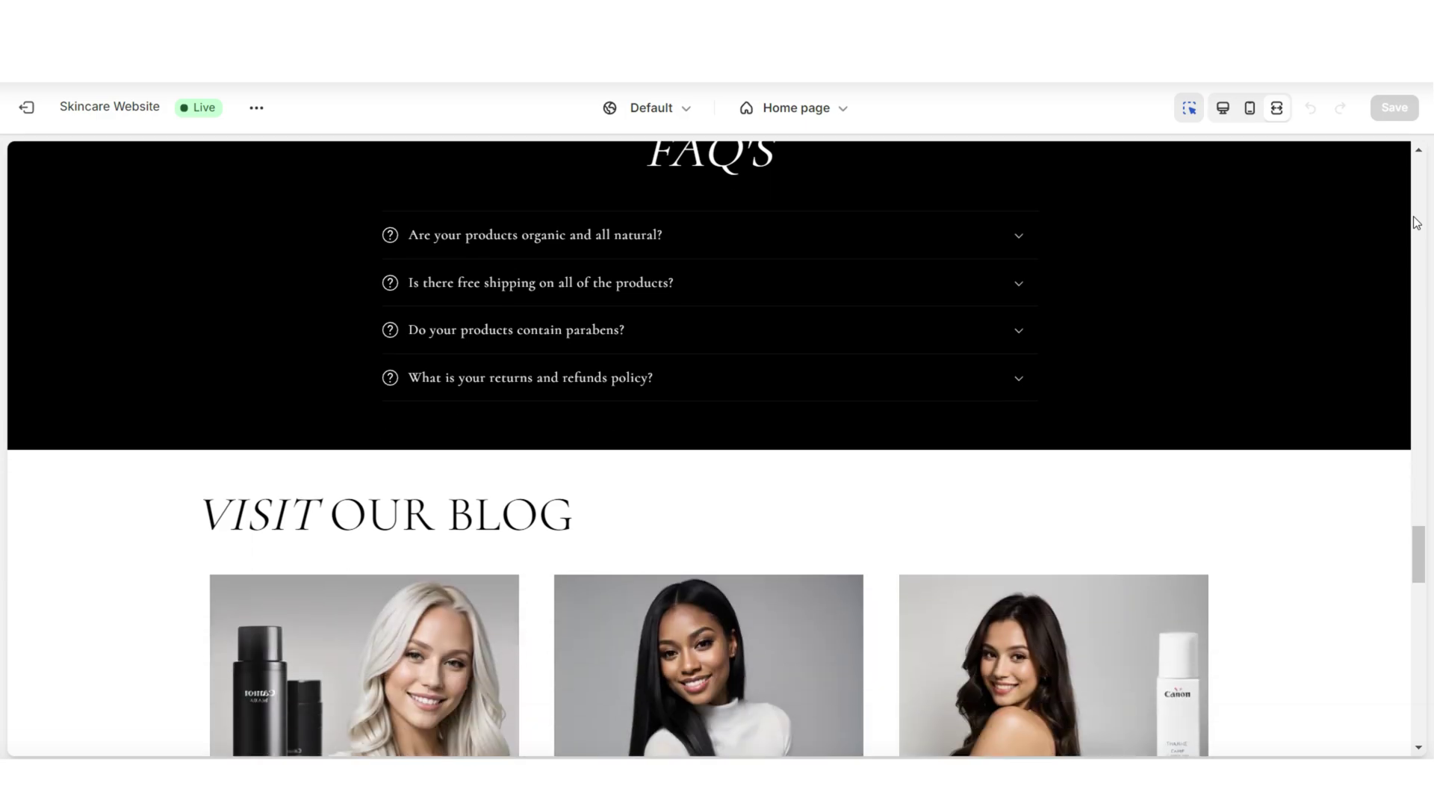
pyautogui.scroll(4, 1417, 224)
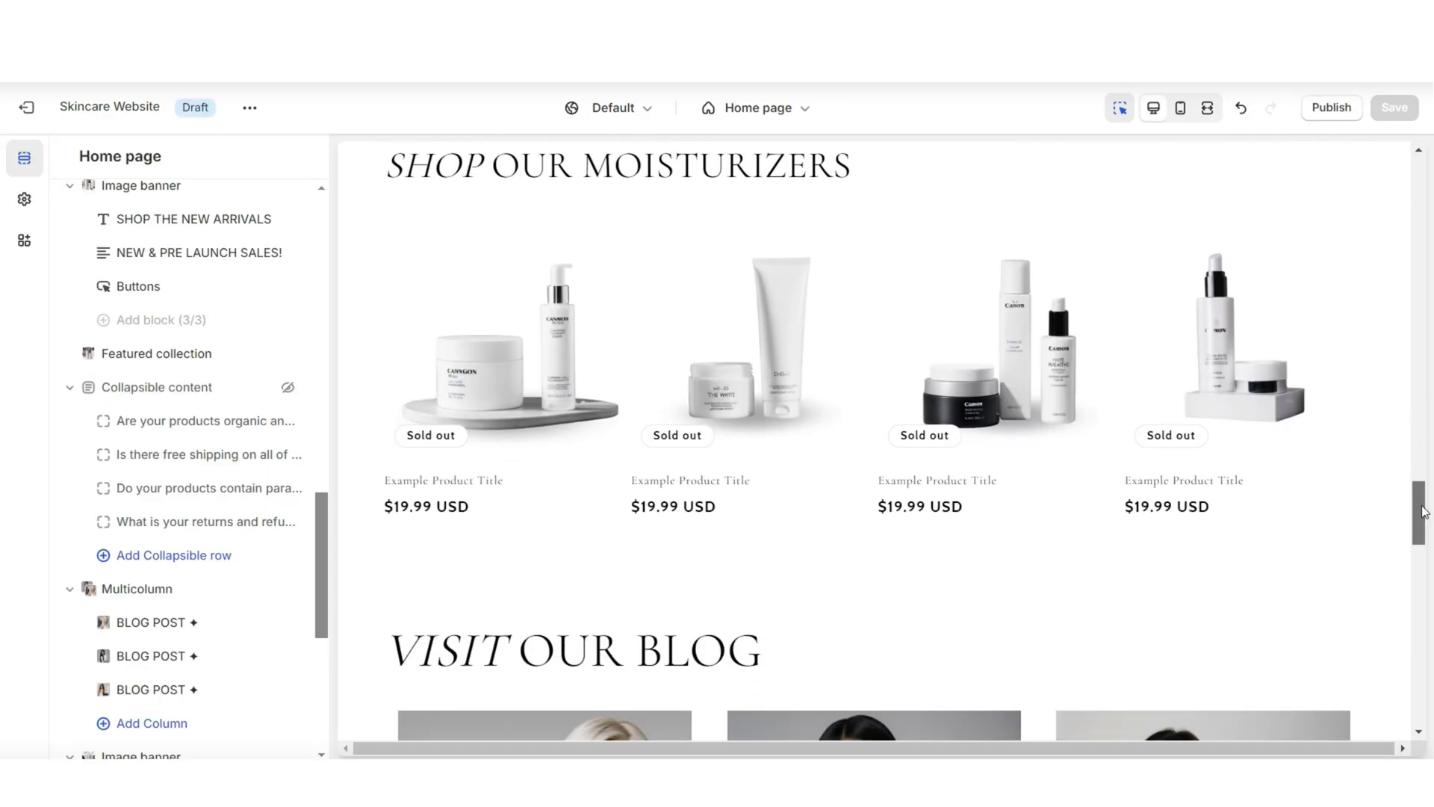
pyautogui.scroll(-2, 1423, 512)
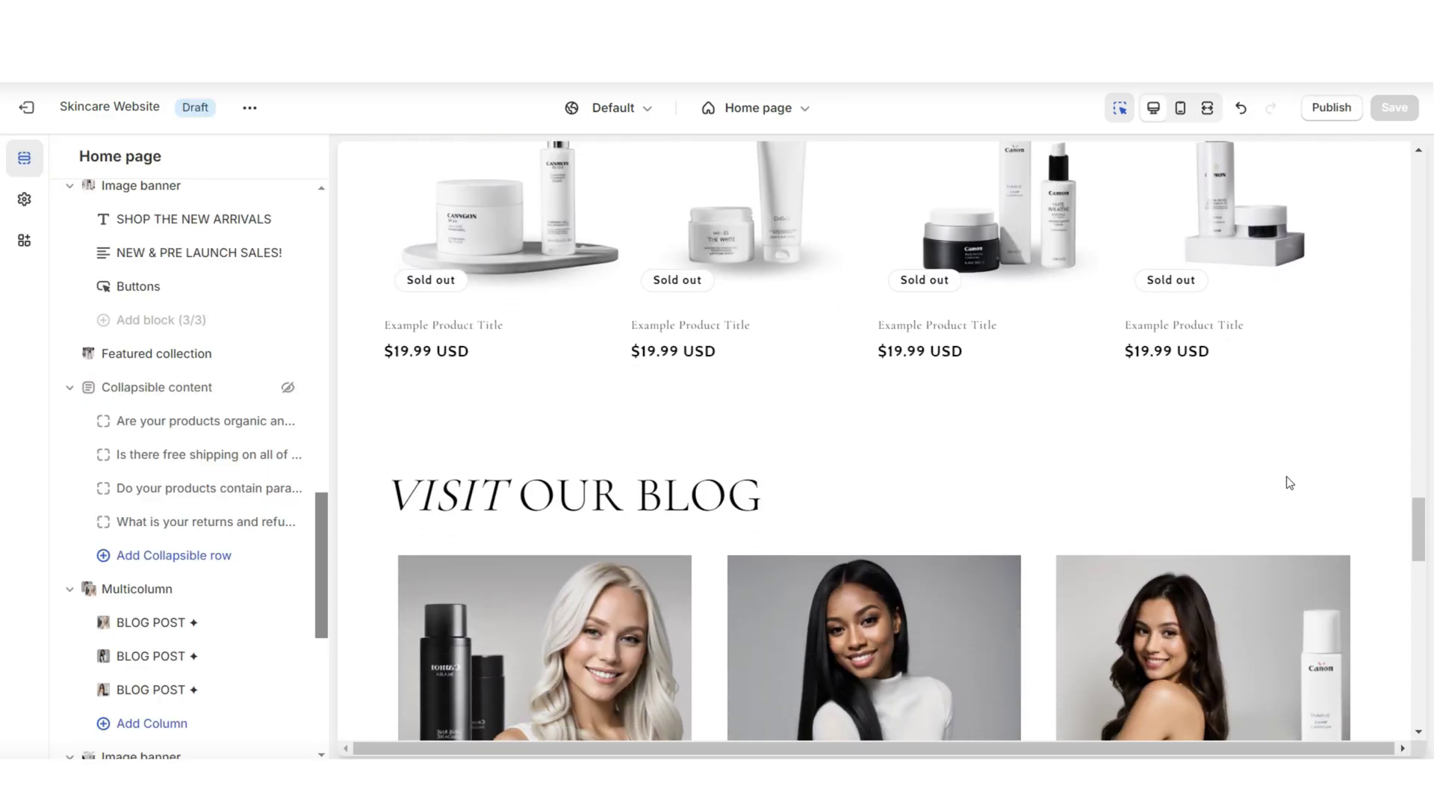
# Step: Add a Collapsible content section below the moisturizer products and open its first row
pyautogui.click(896, 439)
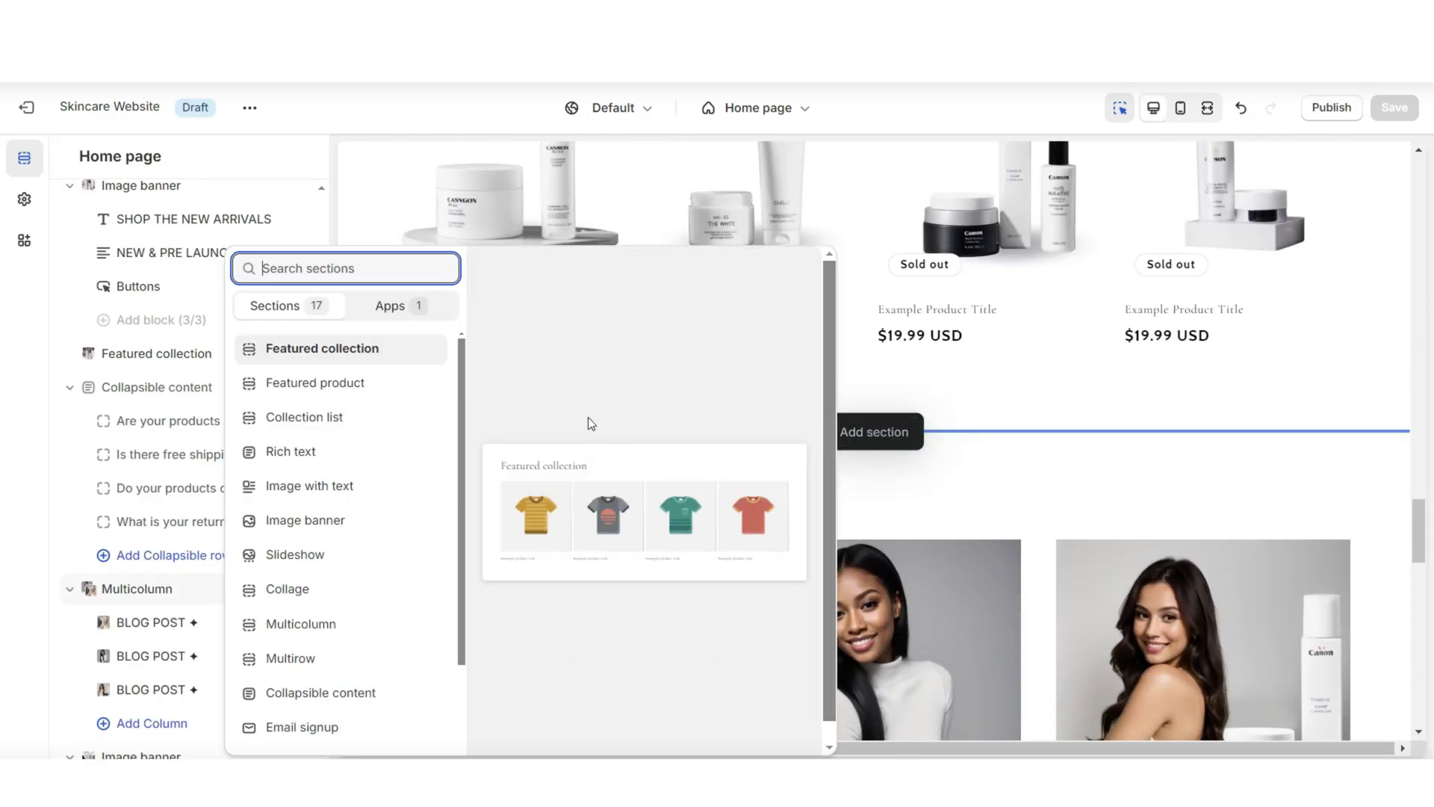
pyautogui.scroll(-2, 378, 612)
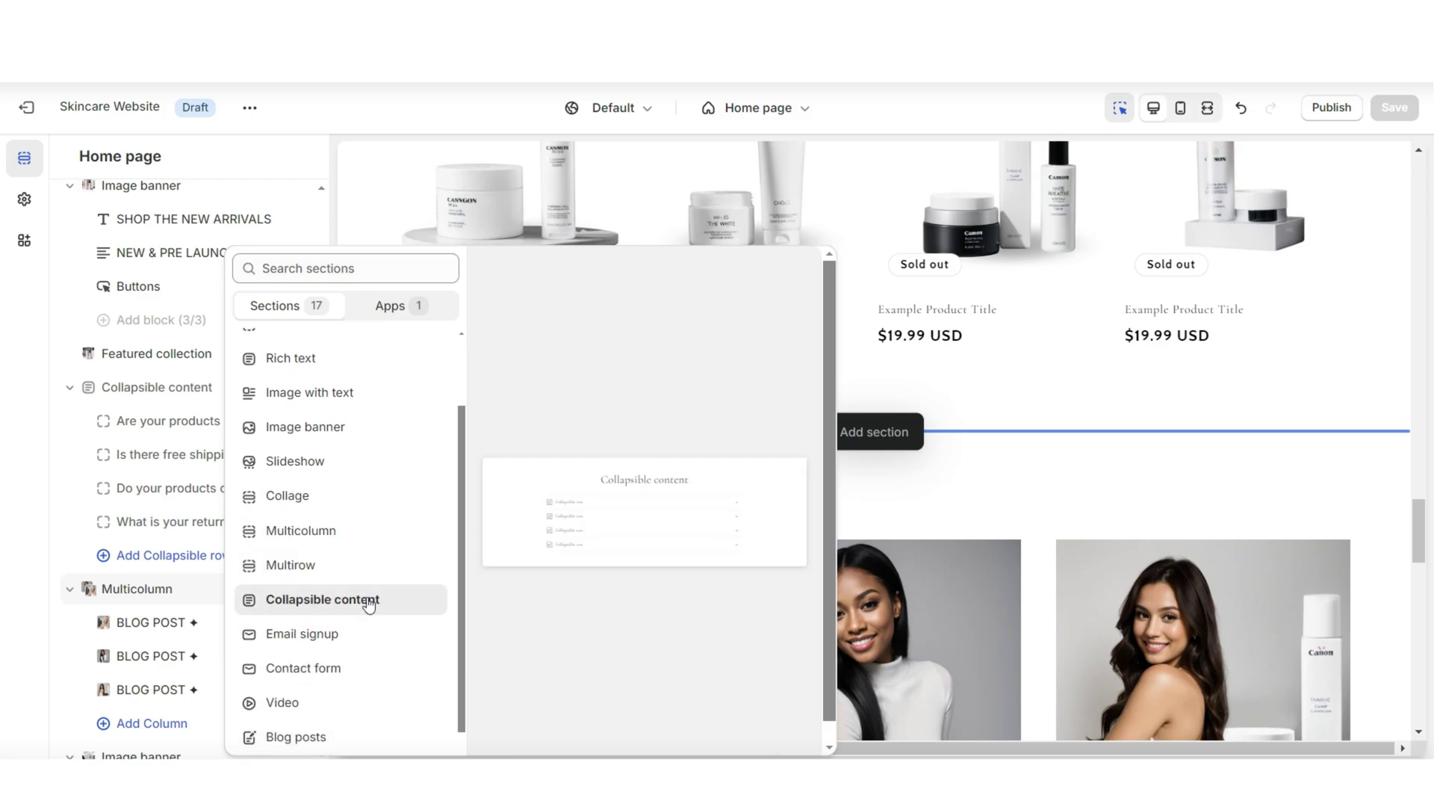
pyautogui.click(368, 605)
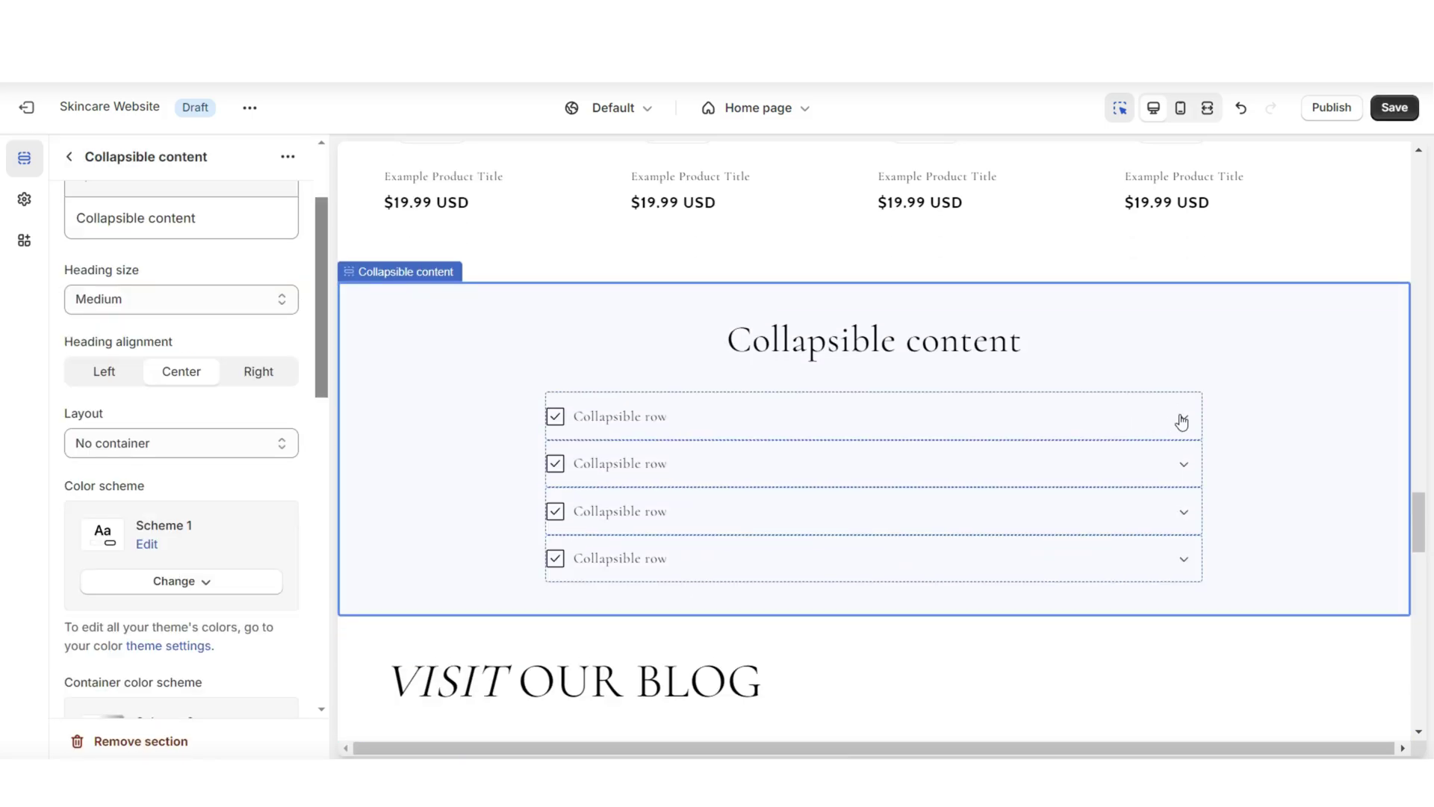
pyautogui.click(1182, 422)
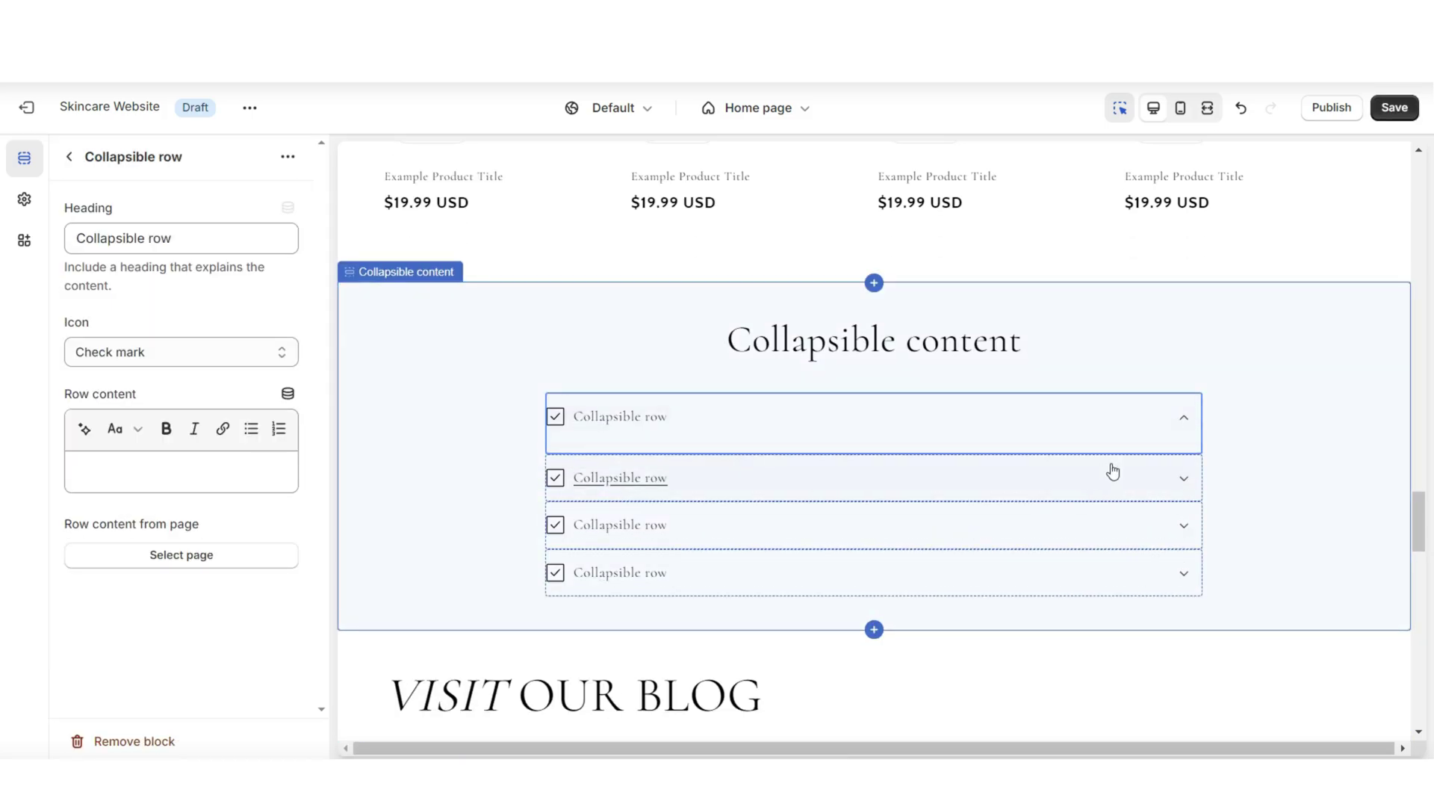
pyautogui.click(575, 437)
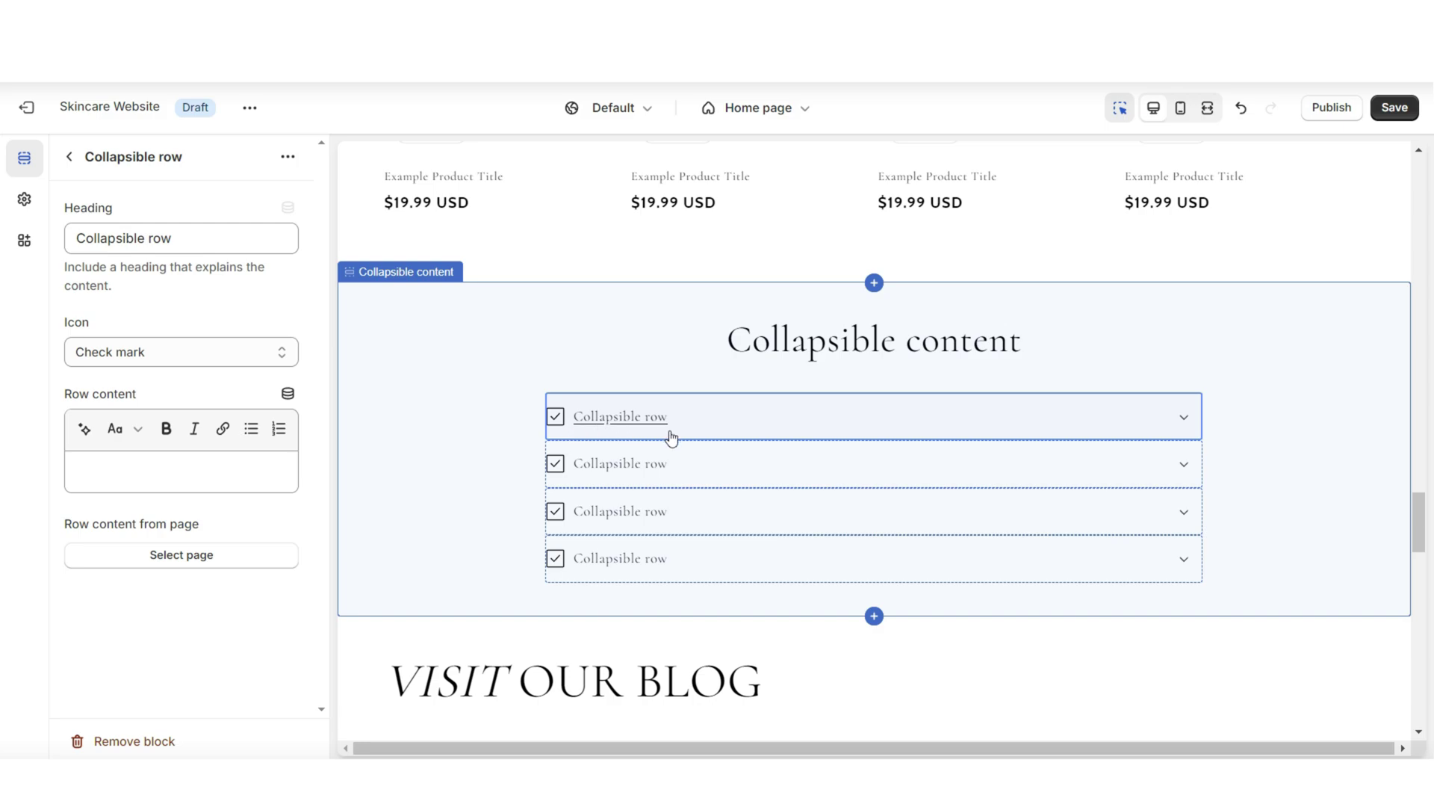
pyautogui.click(1180, 420)
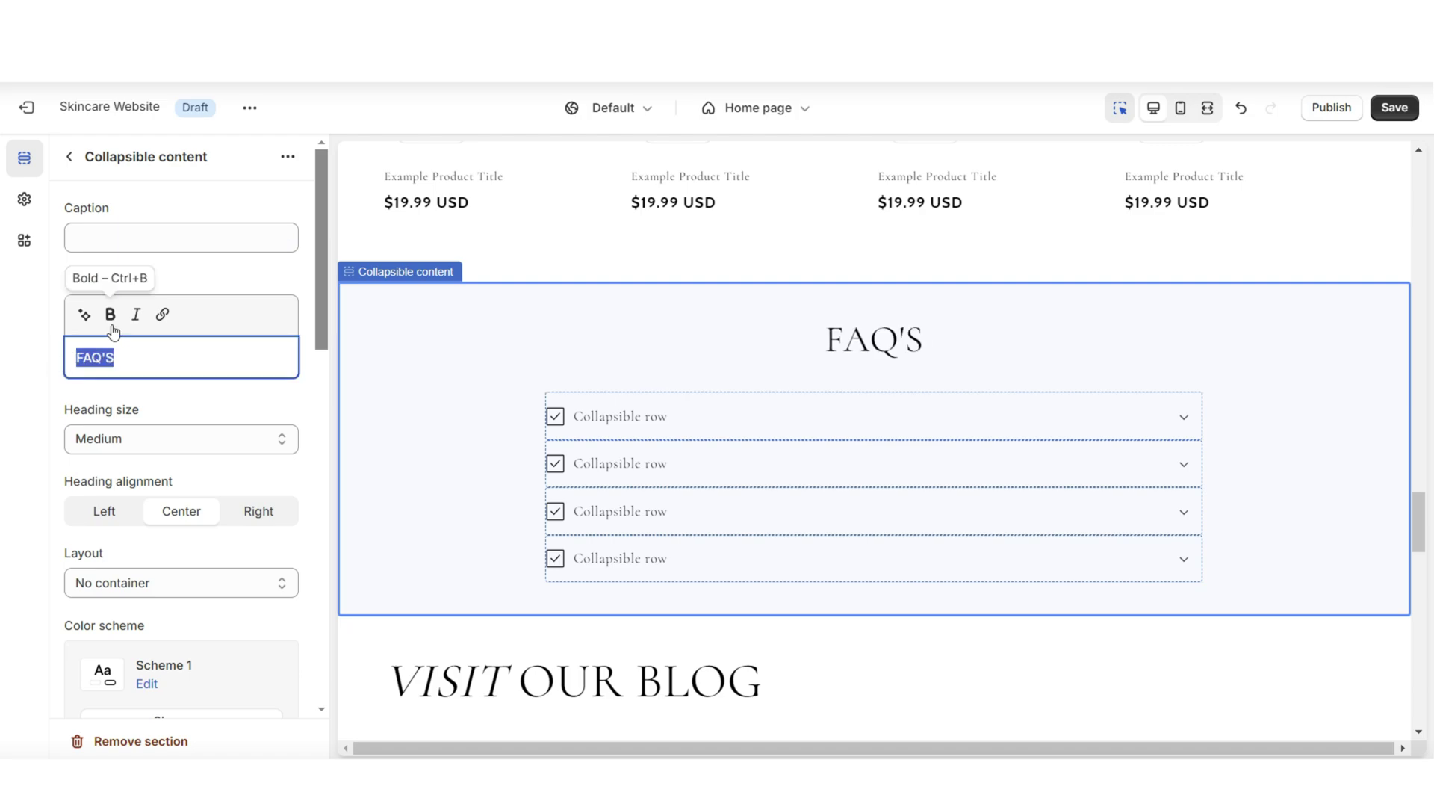
# Step: Finish the FAQ'S heading text and change its heading size from Medium to Large
pyautogui.click(149, 427)
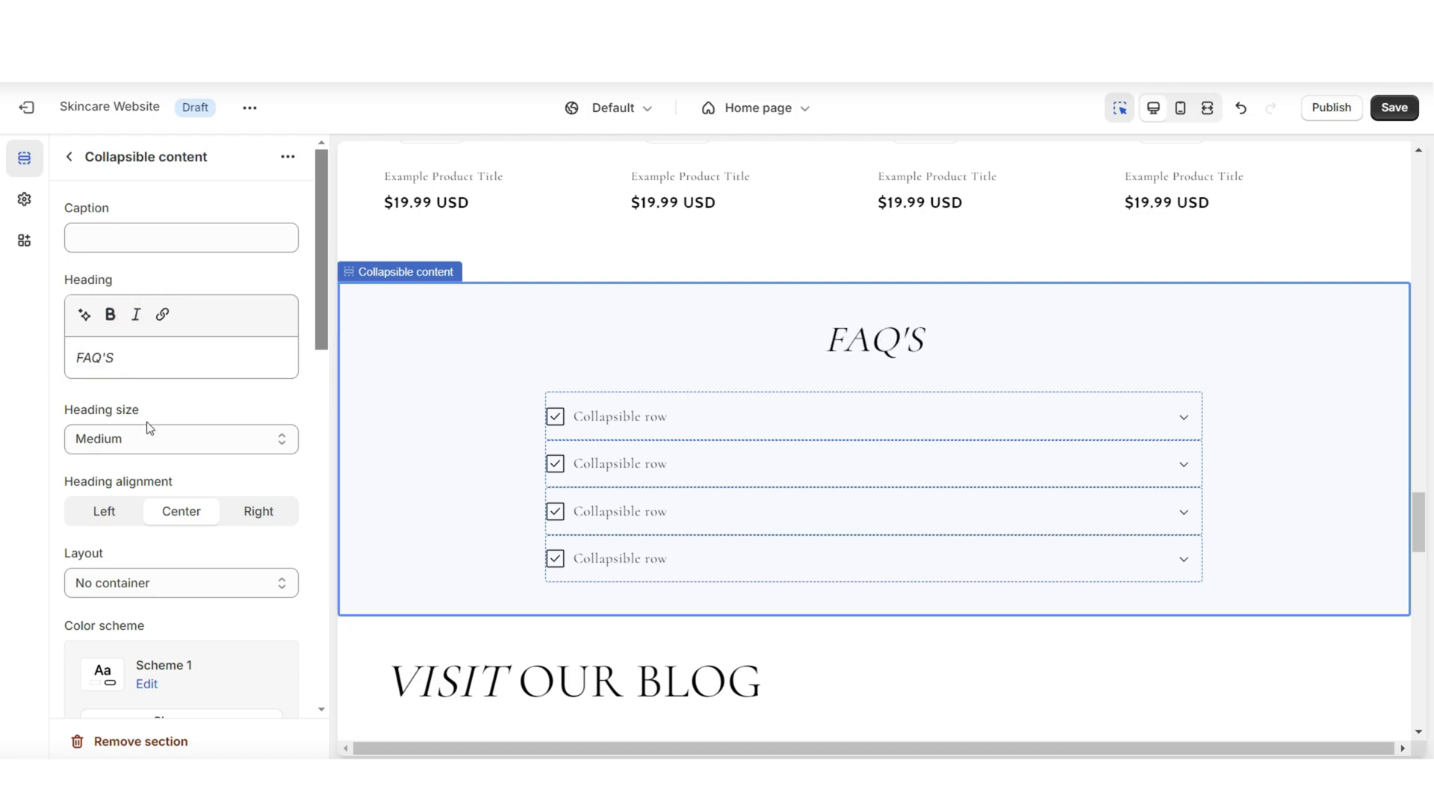
pyautogui.click(97, 426)
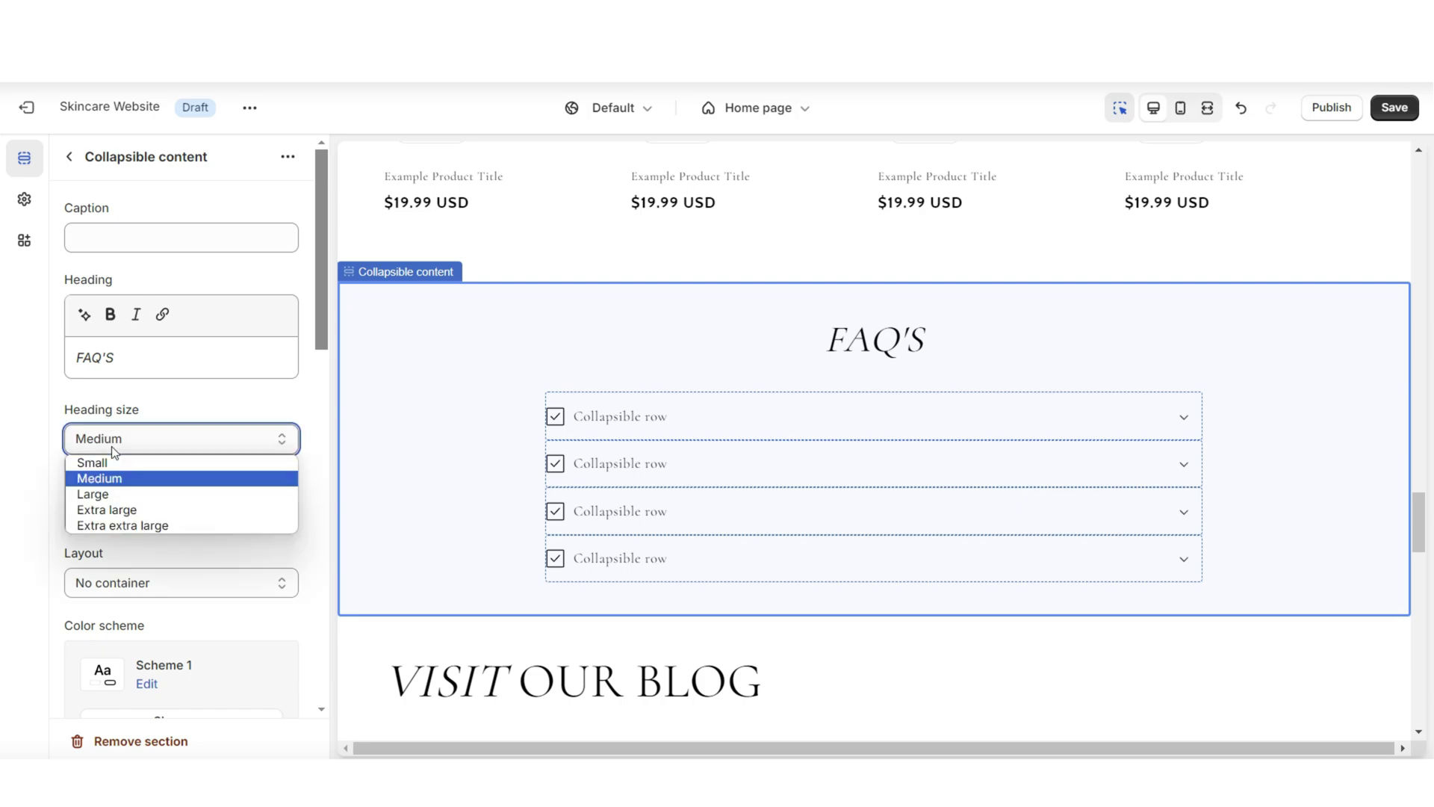
pyautogui.click(97, 490)
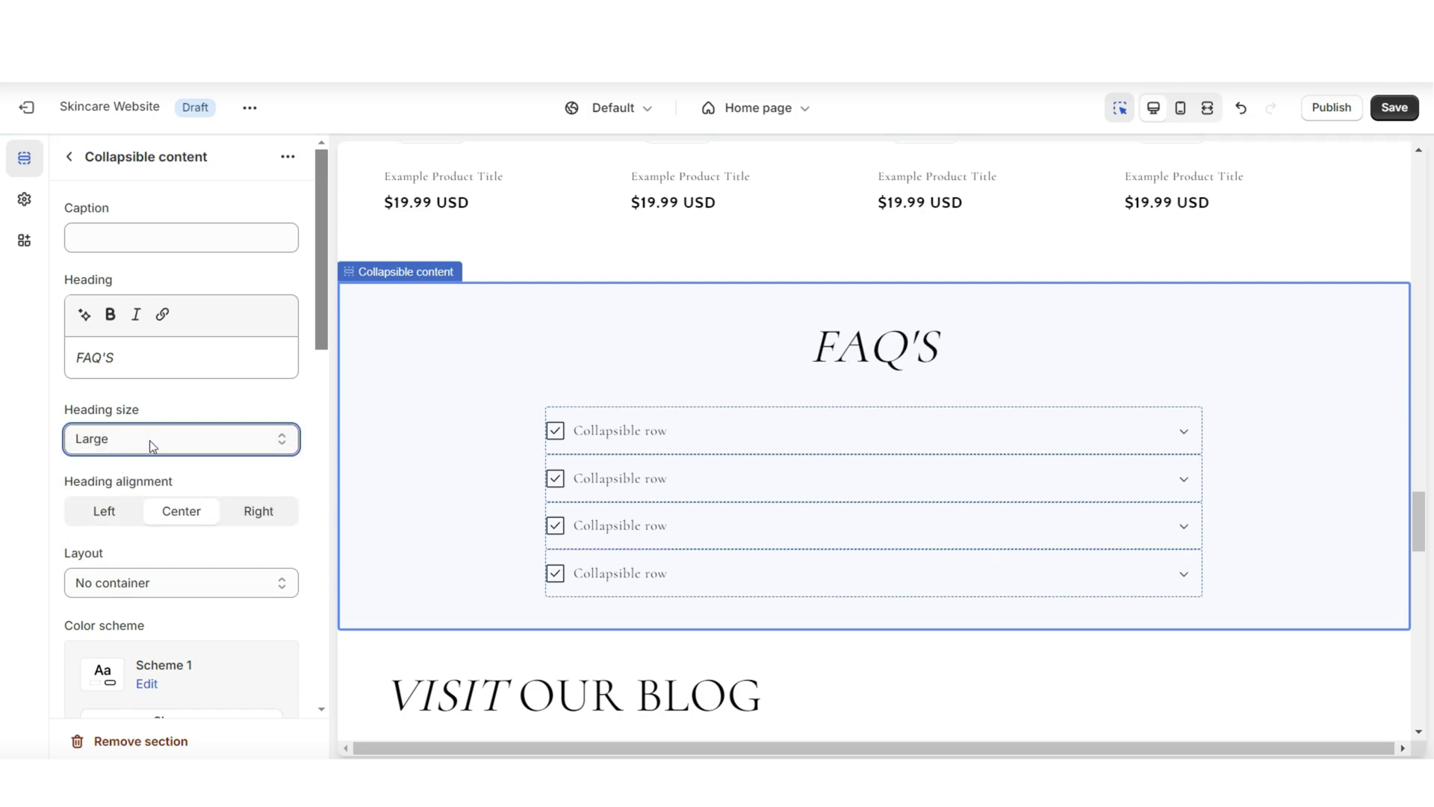
pyautogui.scroll(-5, 149, 441)
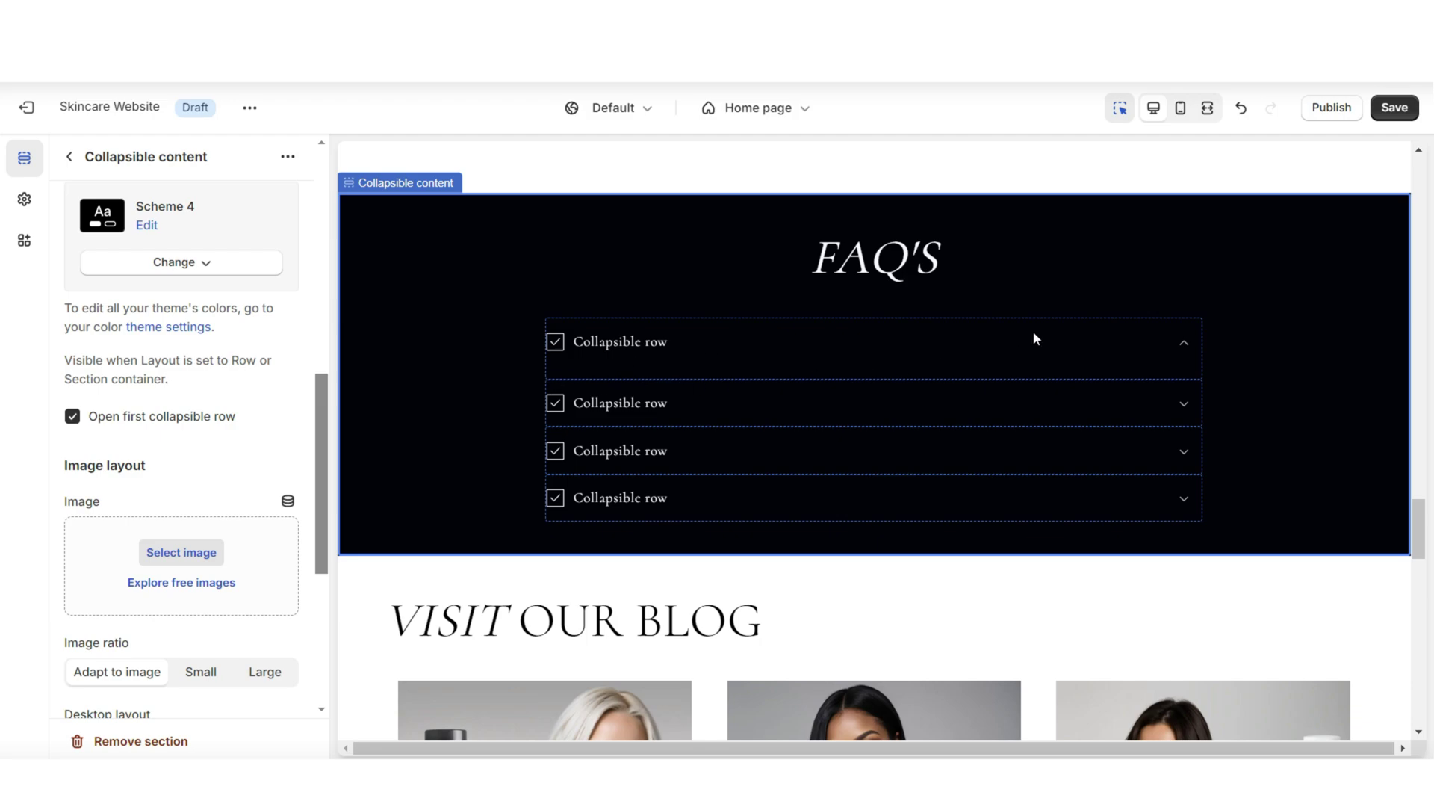
# Step: Add an image to the FAQ section and try small and adapt-to-image Image ratio options
pyautogui.click(1171, 404)
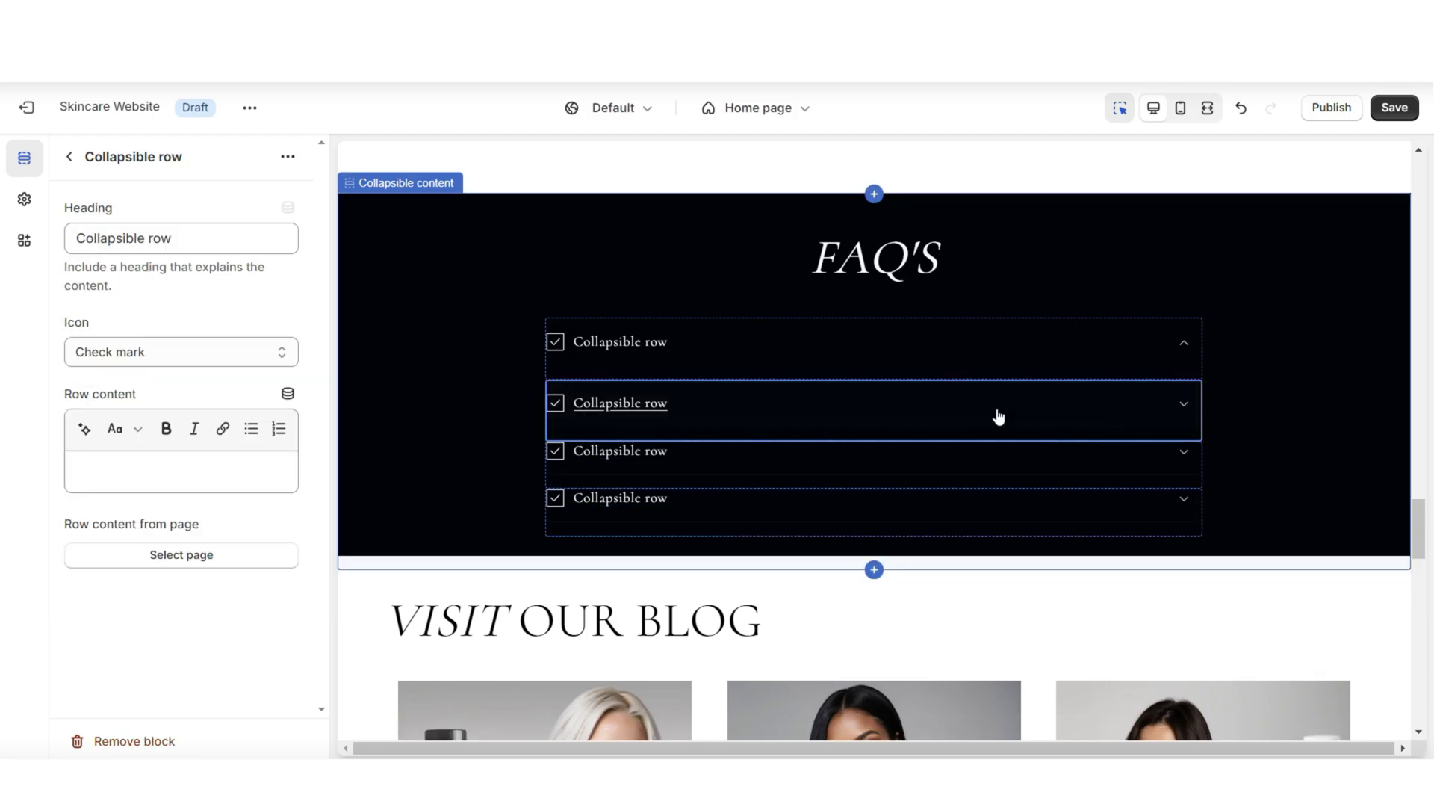
pyautogui.click(486, 352)
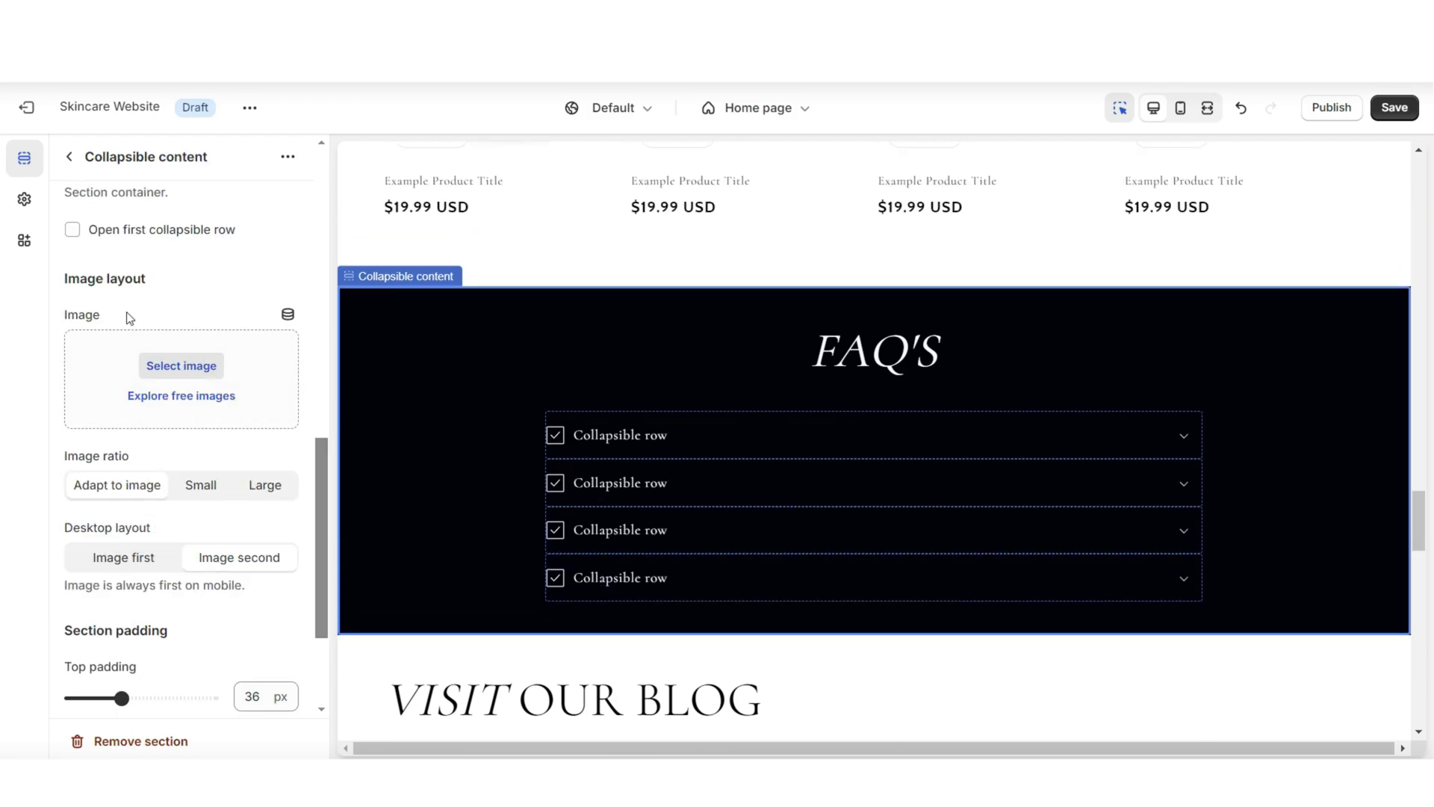
pyautogui.click(156, 366)
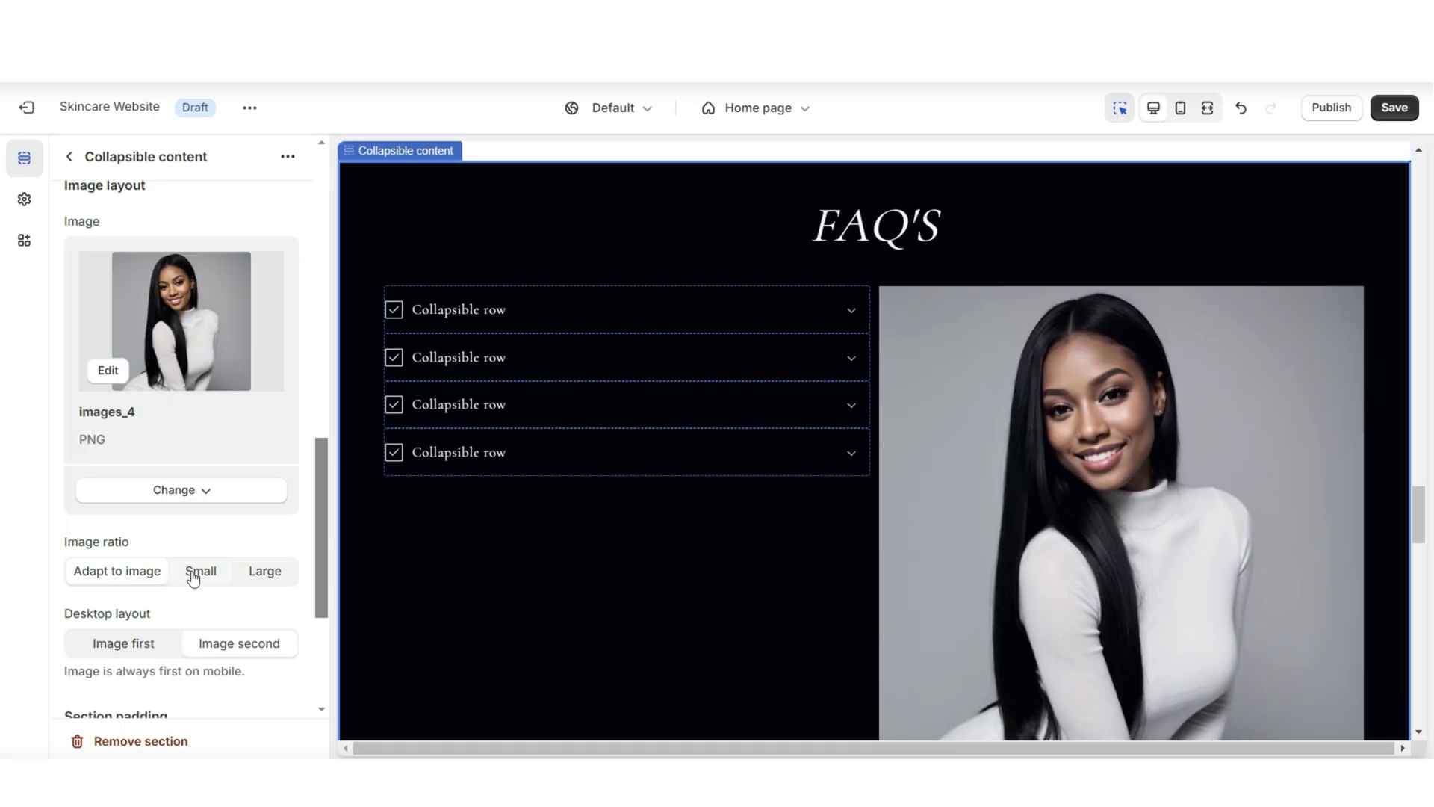
pyautogui.click(194, 574)
pyautogui.click(117, 571)
pyautogui.scroll(-3, 104, 449)
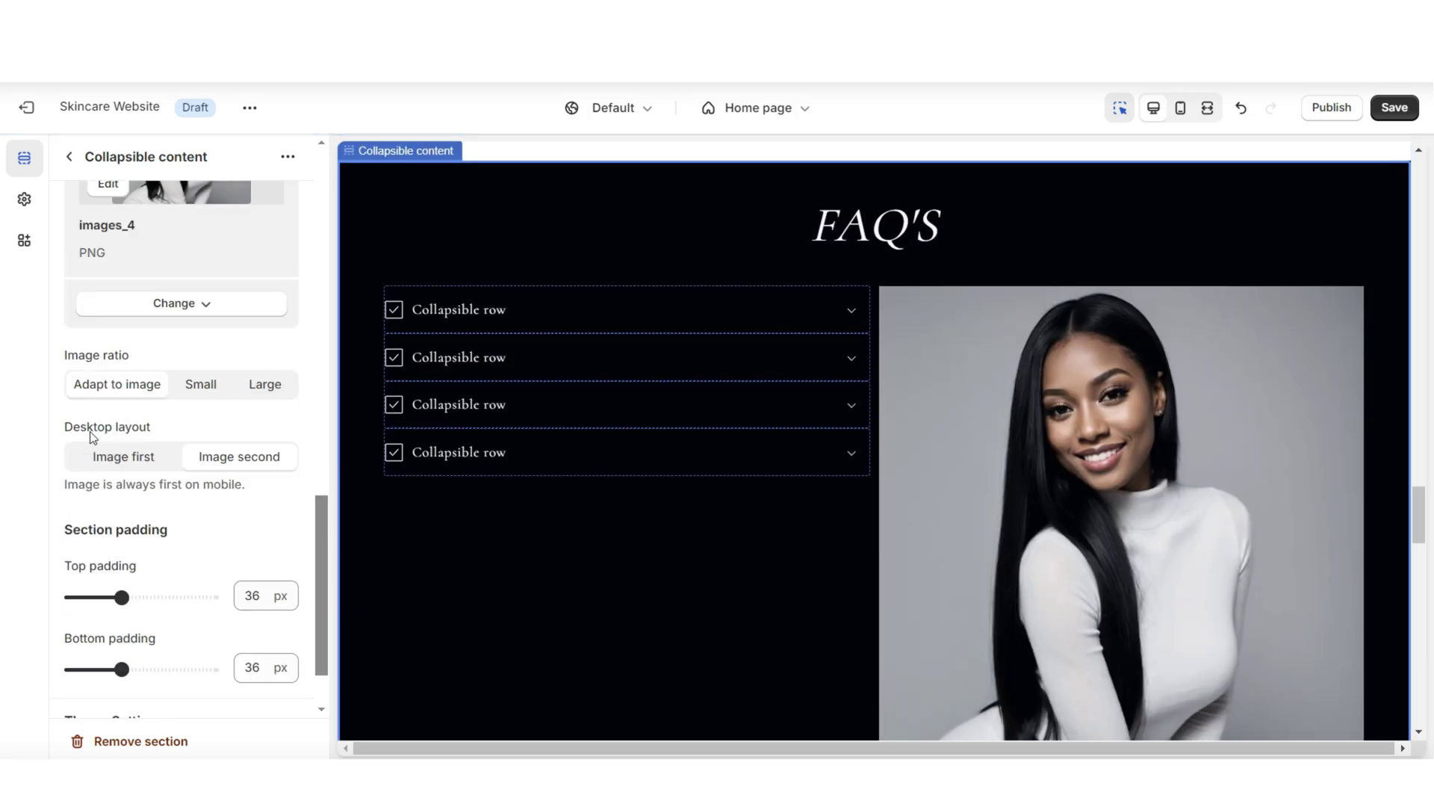
# Step: Try the image before and after the rows, then remove it from the section
pyautogui.click(140, 461)
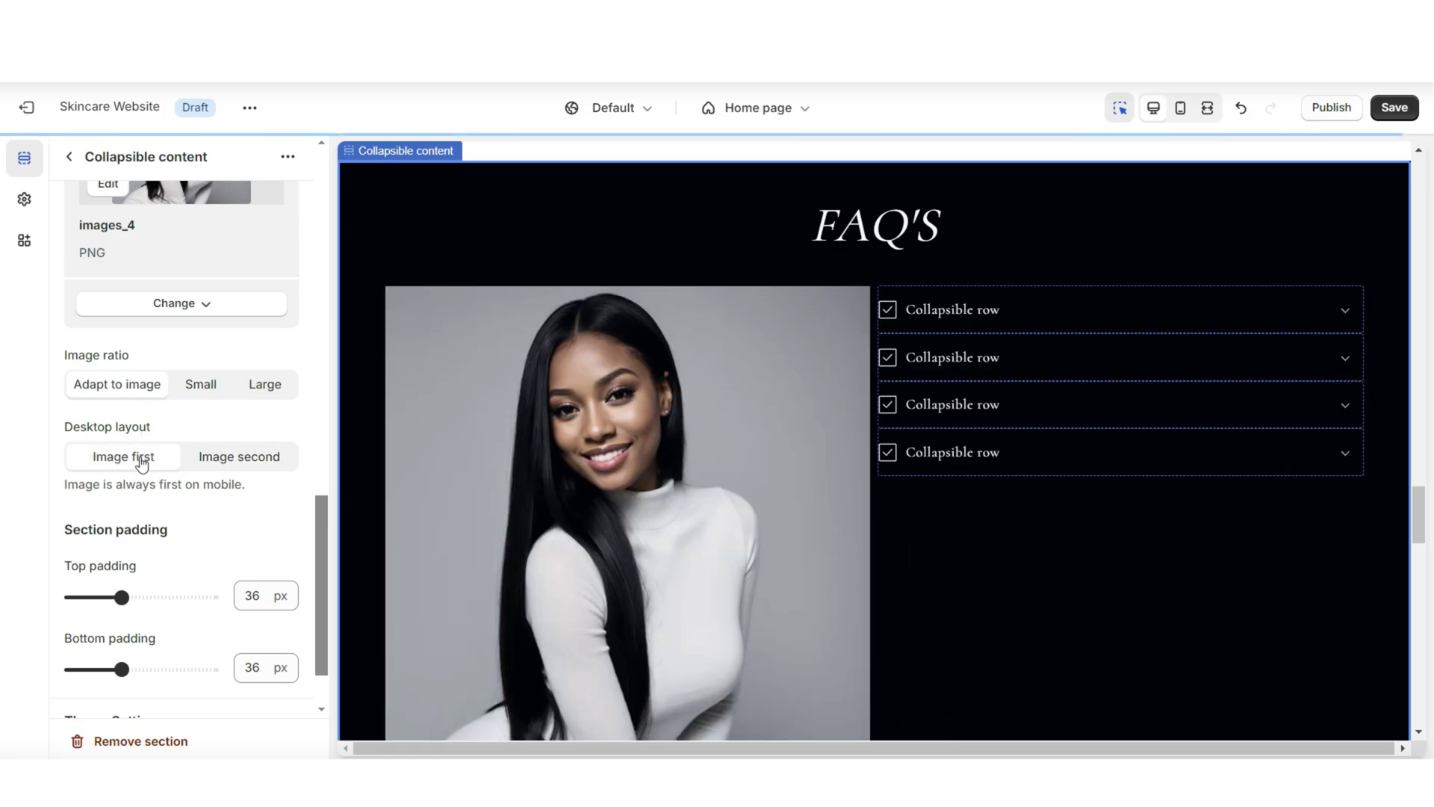
pyautogui.click(245, 463)
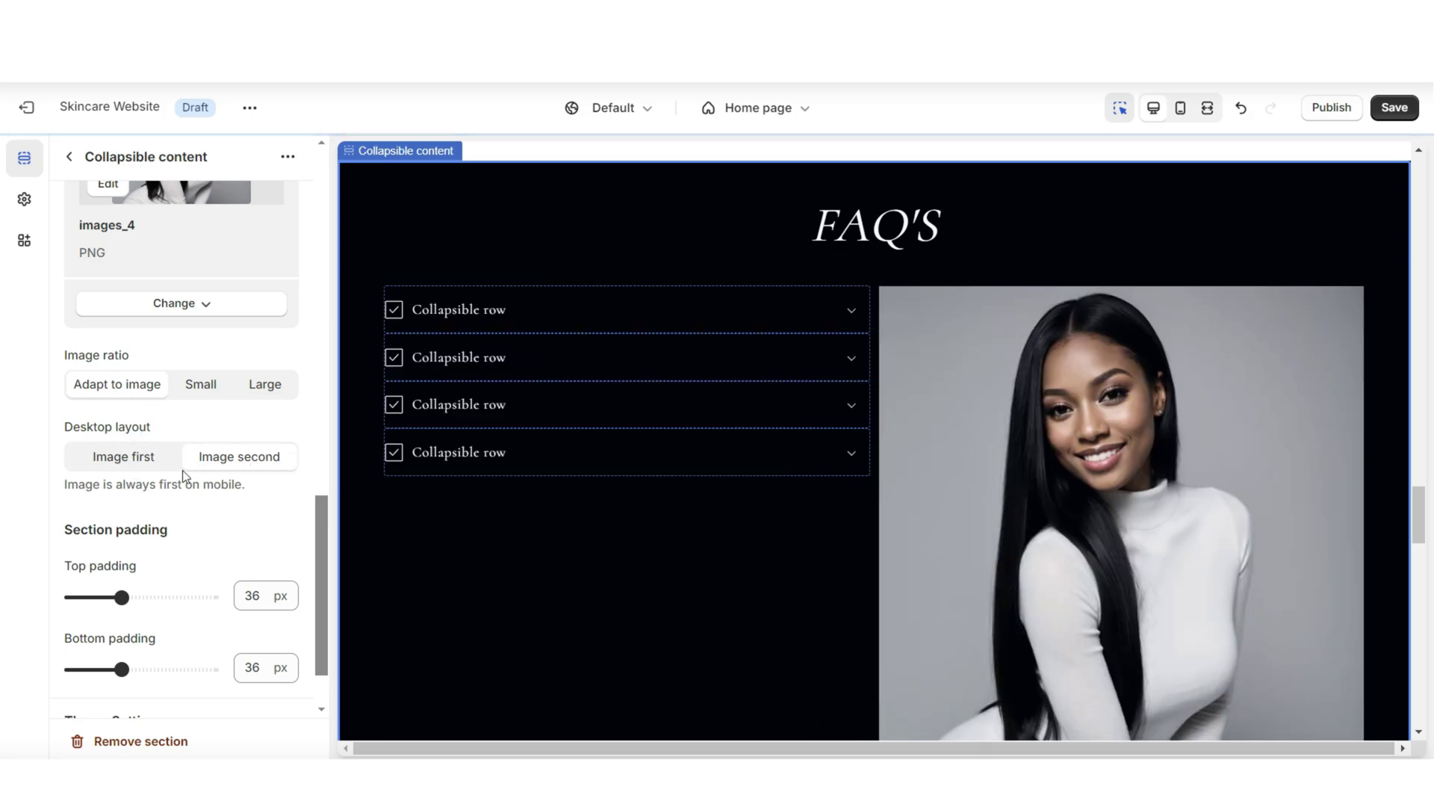
pyautogui.scroll(4, 224, 478)
pyautogui.click(176, 589)
pyautogui.click(199, 685)
pyautogui.scroll(1, 740, 407)
pyautogui.click(740, 406)
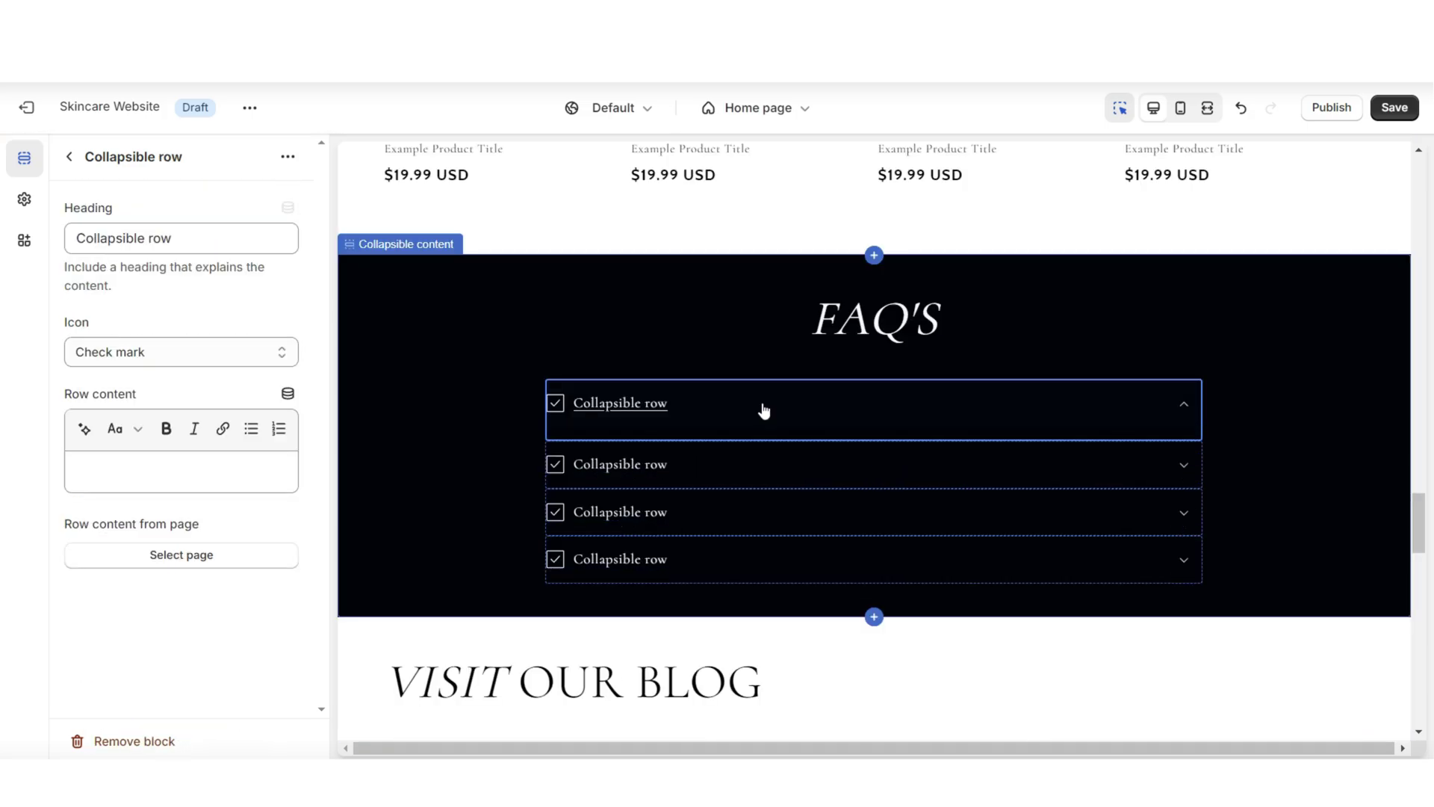
# Step: Set the Question mark icon on each FAQ row
pyautogui.click(88, 365)
pyautogui.moveTo(292, 441)
pyautogui.mouseDown()
pyautogui.moveTo(290, 576)
pyautogui.moveTo(285, 452)
pyautogui.mouseUp()
pyautogui.scroll(-5, 192, 493)
pyautogui.click(192, 490)
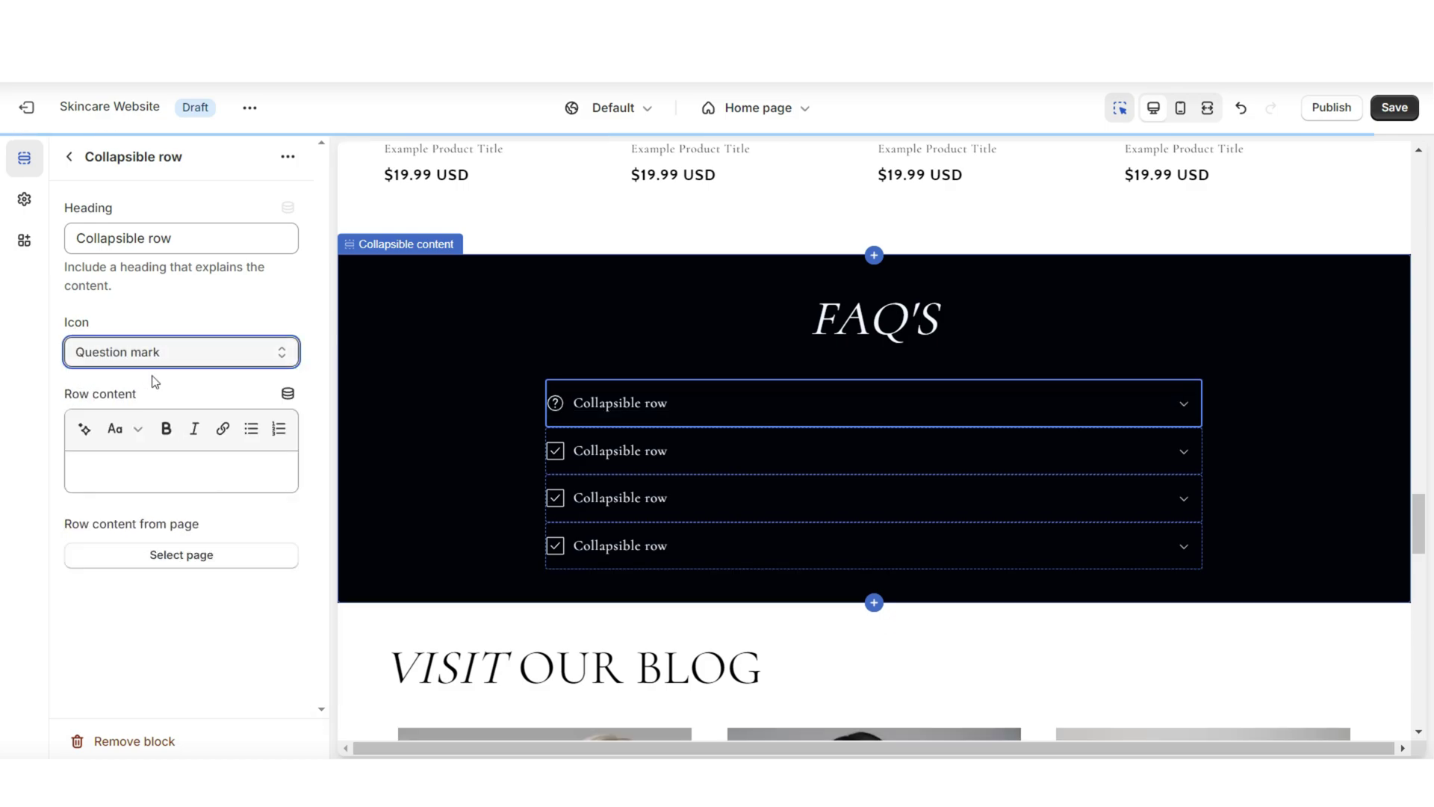
pyautogui.click(706, 454)
pyautogui.click(154, 353)
pyautogui.click(105, 486)
pyautogui.click(672, 512)
# Step: Paste the organic-products question as the first row's heading
pyautogui.click(180, 352)
pyautogui.click(105, 486)
pyautogui.rightClick(174, 240)
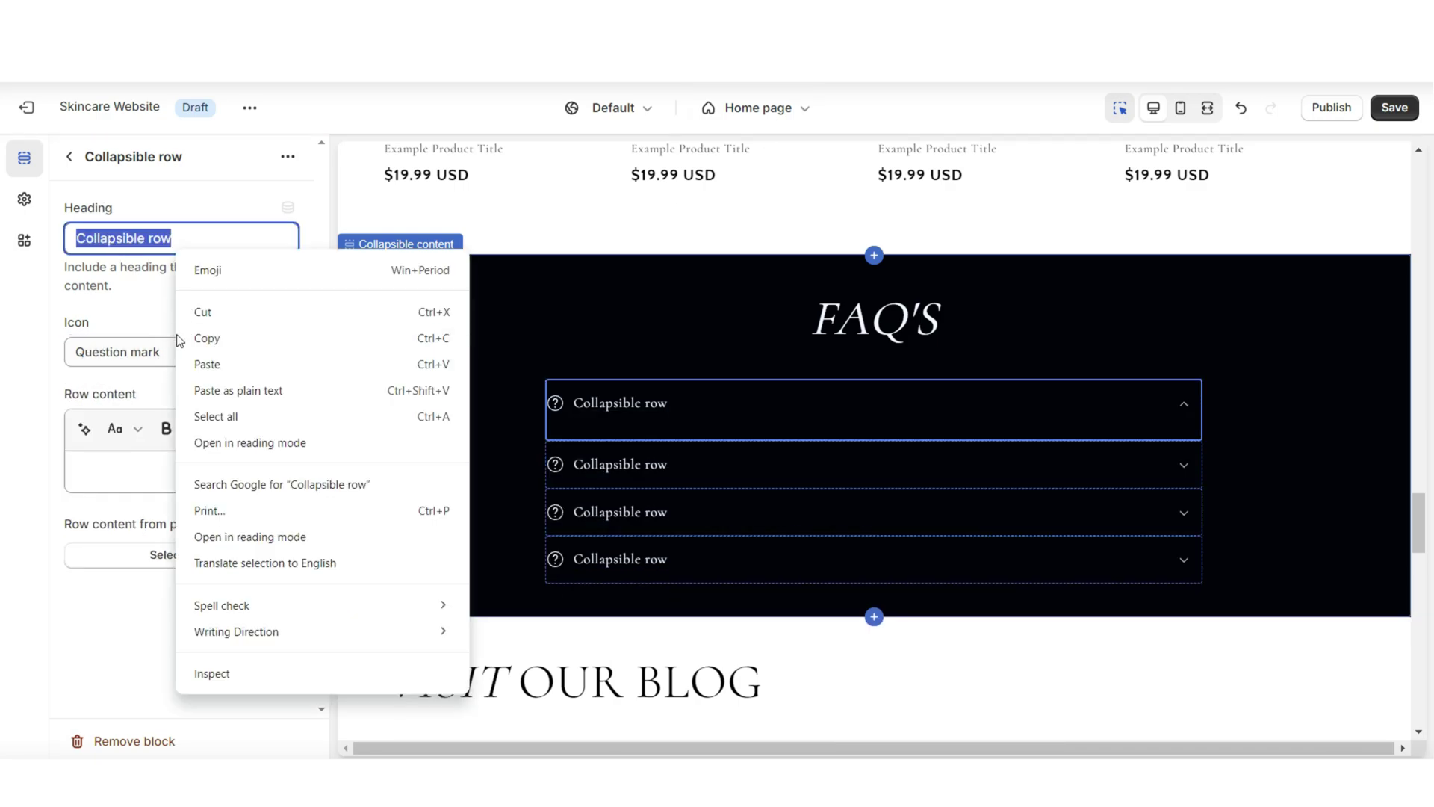
pyautogui.click(204, 364)
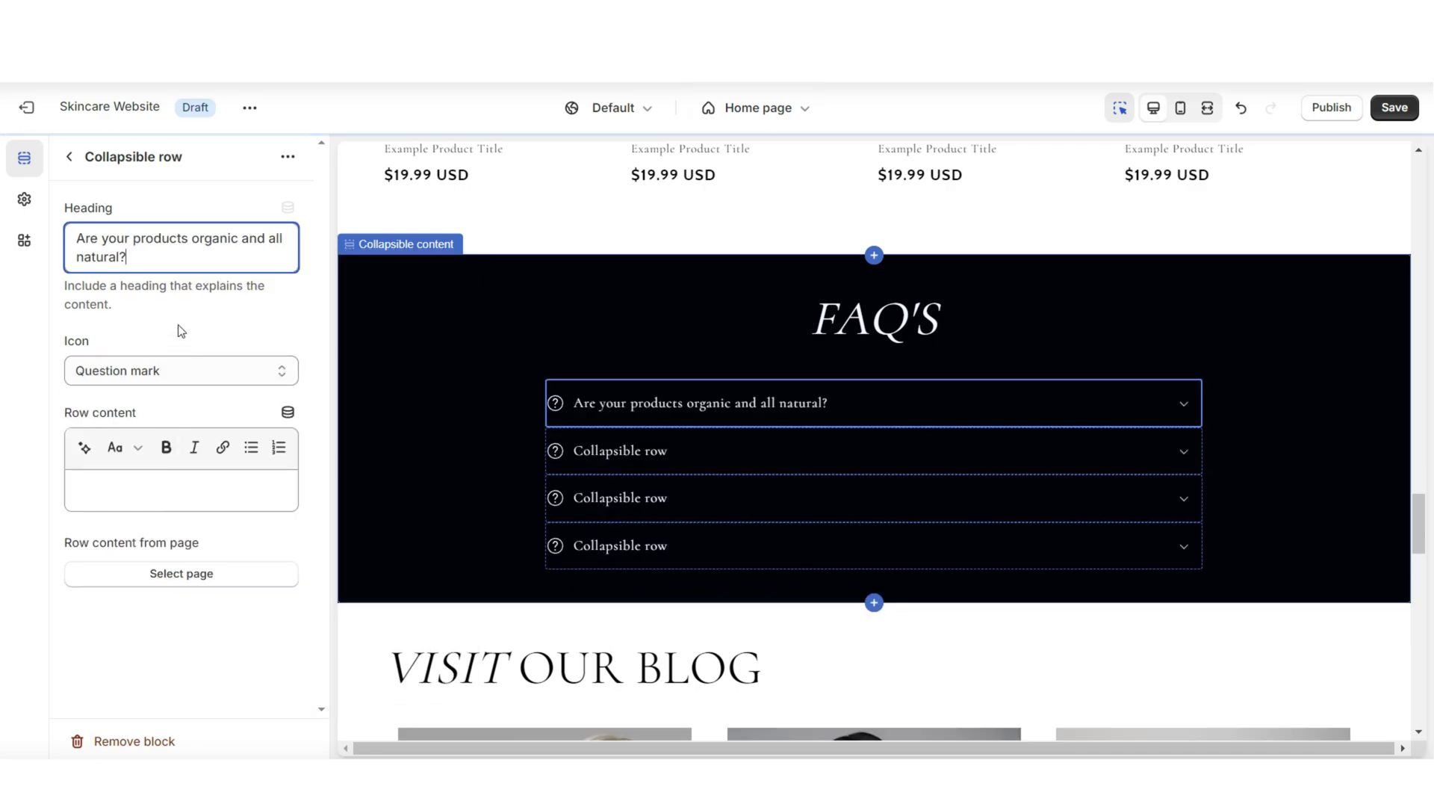
pyautogui.click(777, 454)
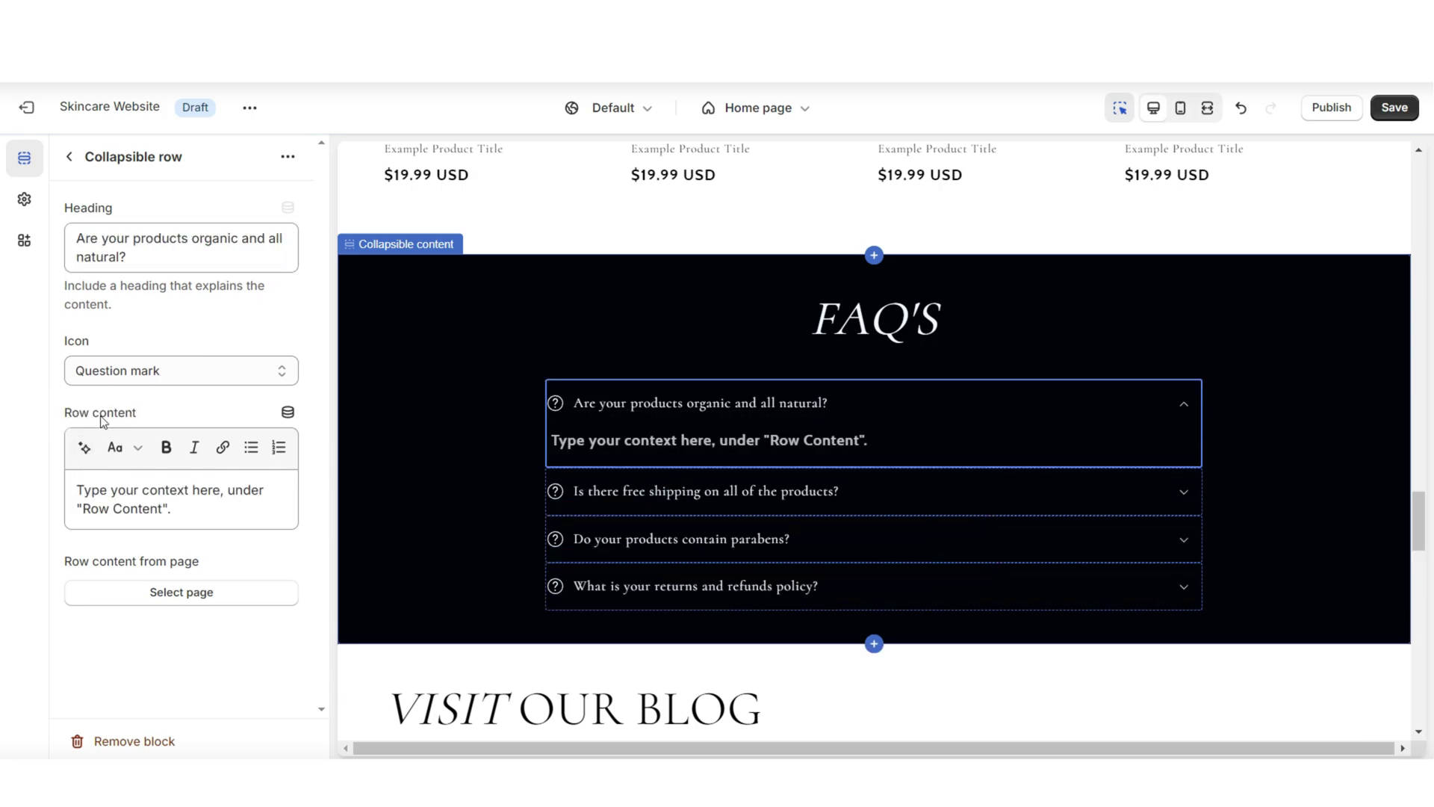
# Step: Restyle the first row's answer text with a larger heading text style
pyautogui.moveTo(210, 525); pyautogui.dragTo(129, 459)
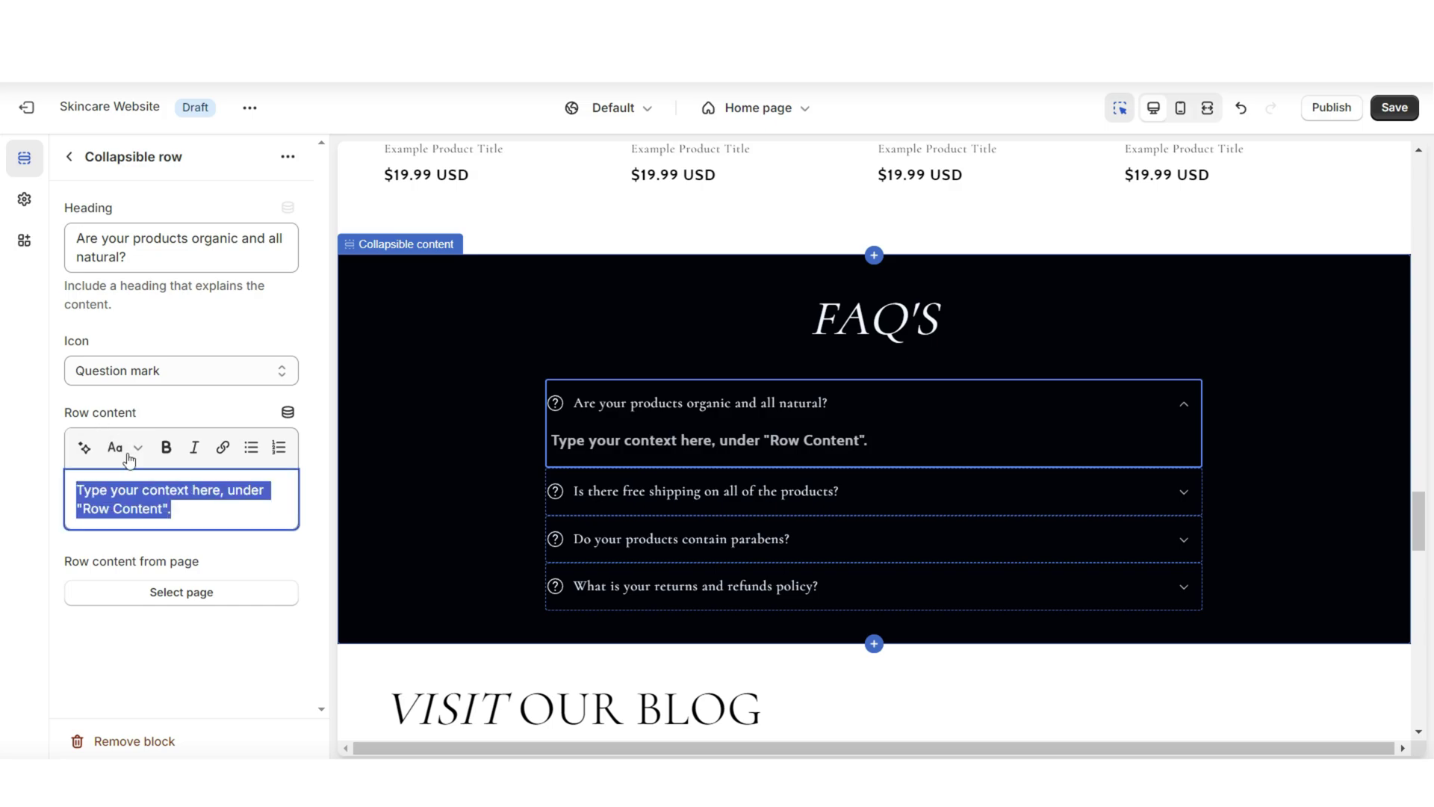
pyautogui.click(122, 449)
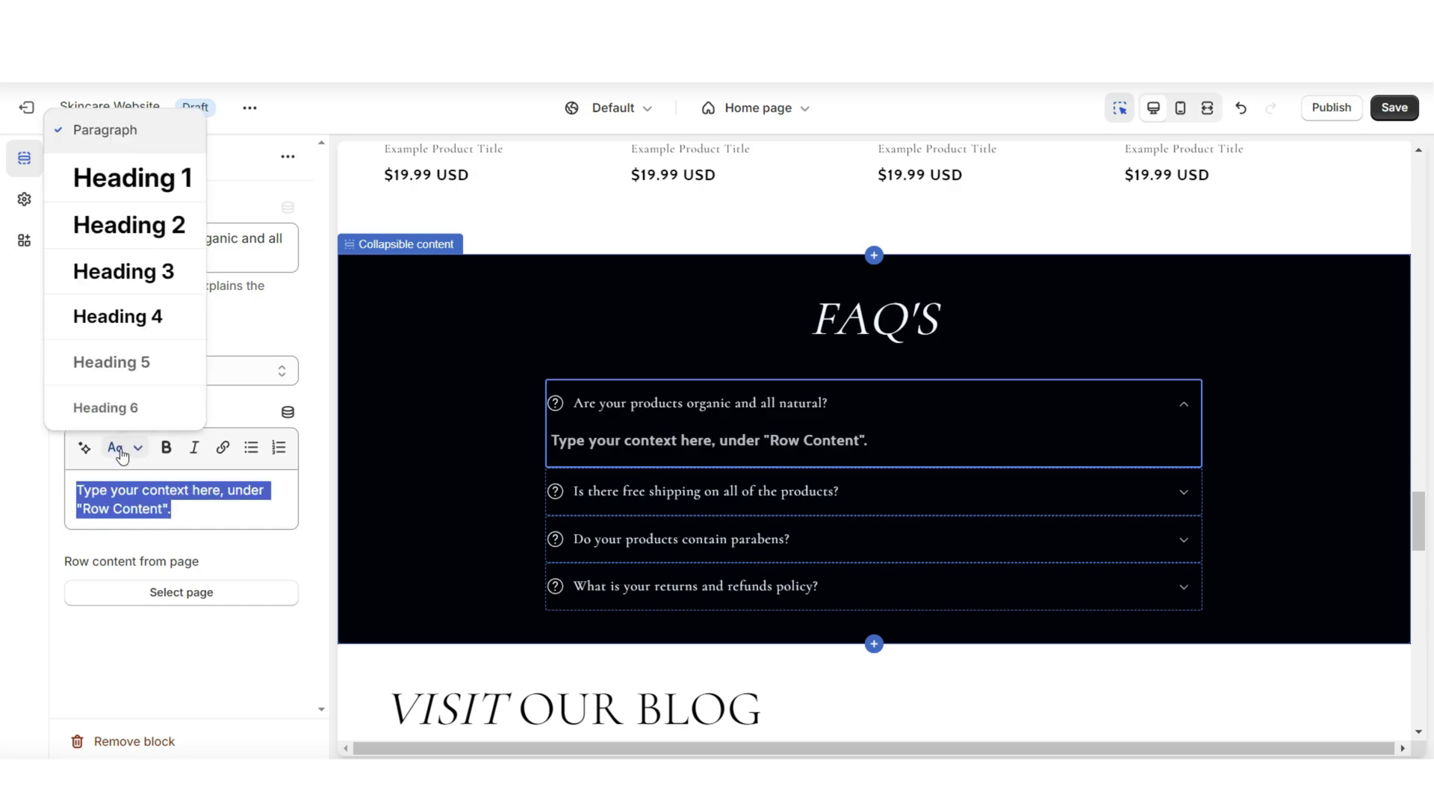
pyautogui.click(154, 278)
pyautogui.hotkey('ctrl', 'z')
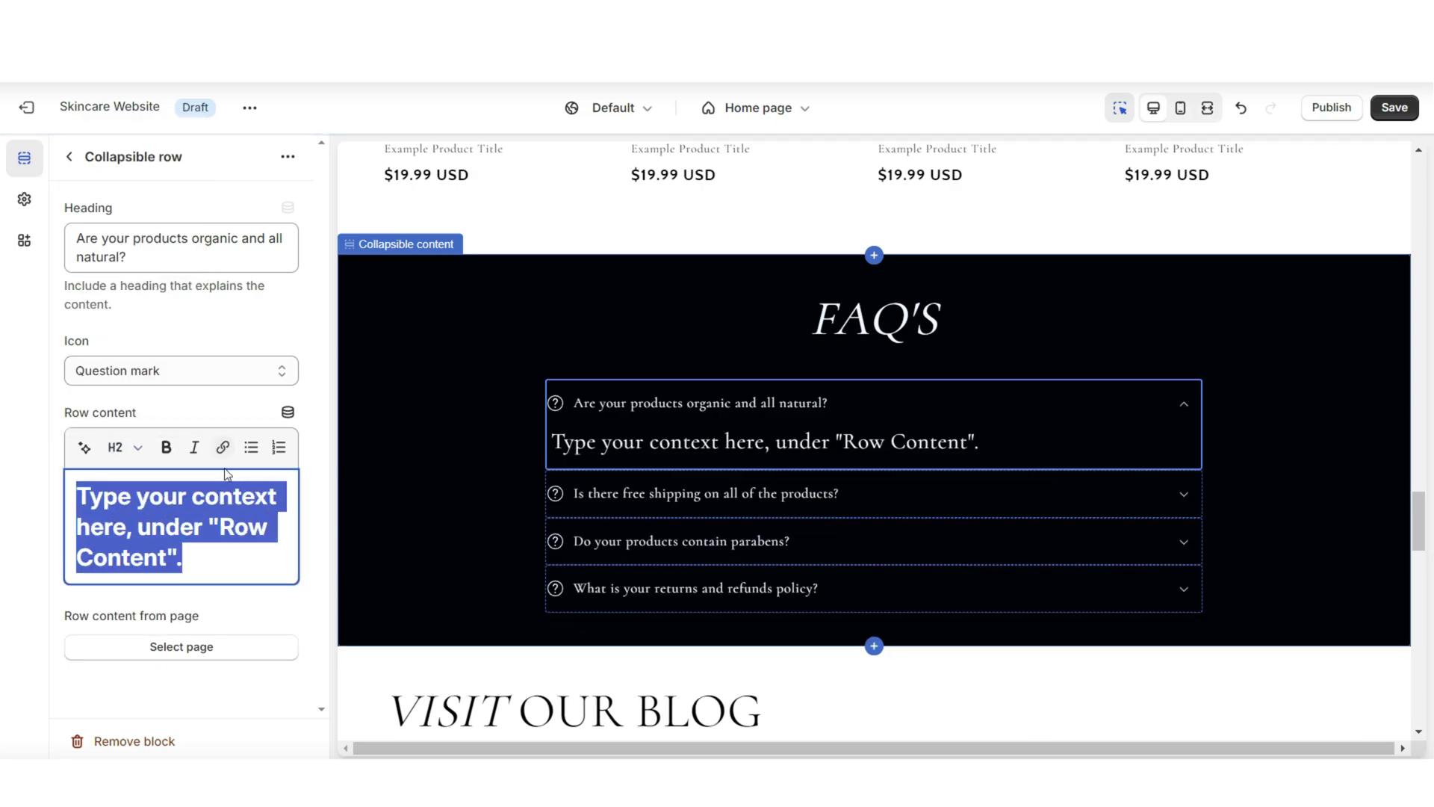
pyautogui.click(224, 448)
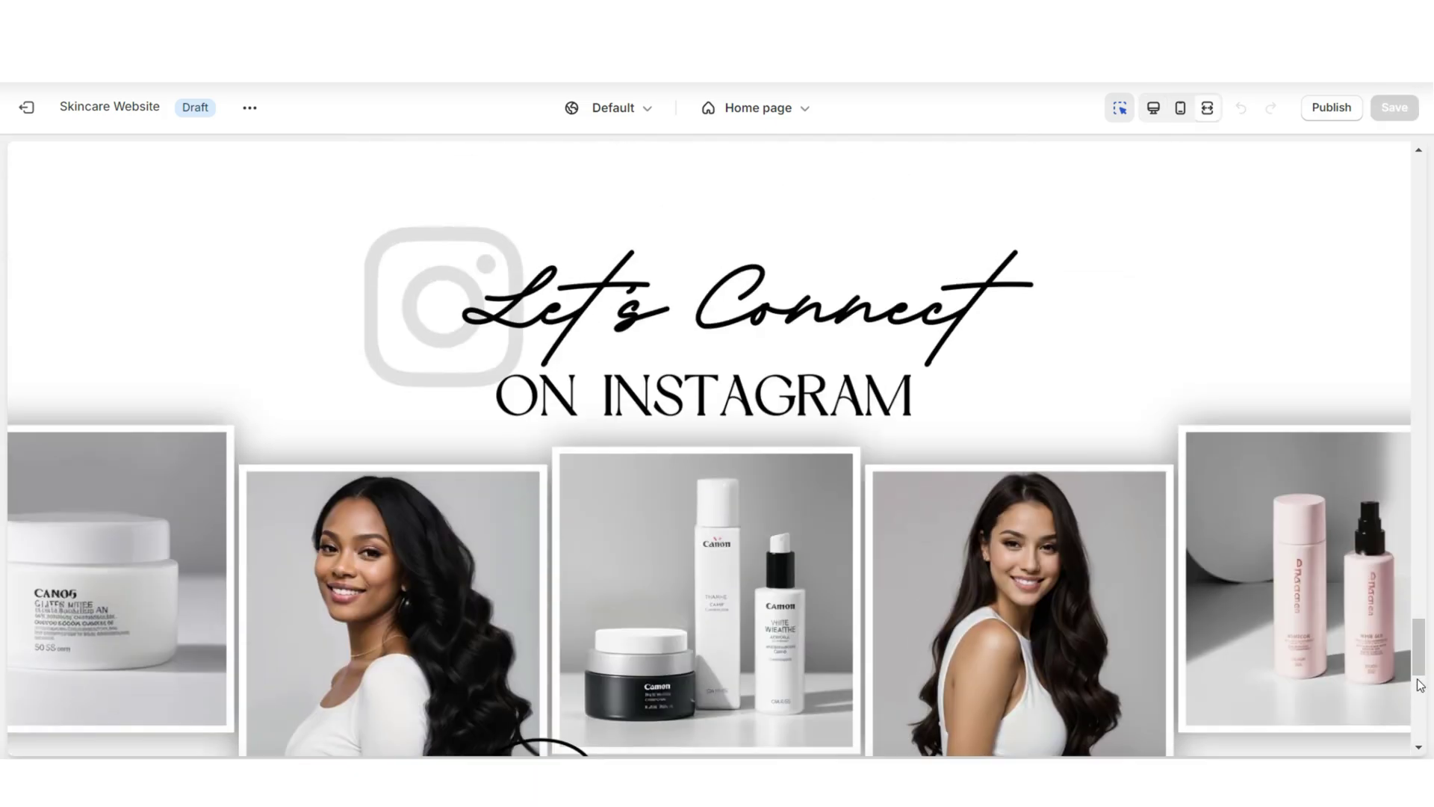
pyautogui.scroll(15, 1420, 684)
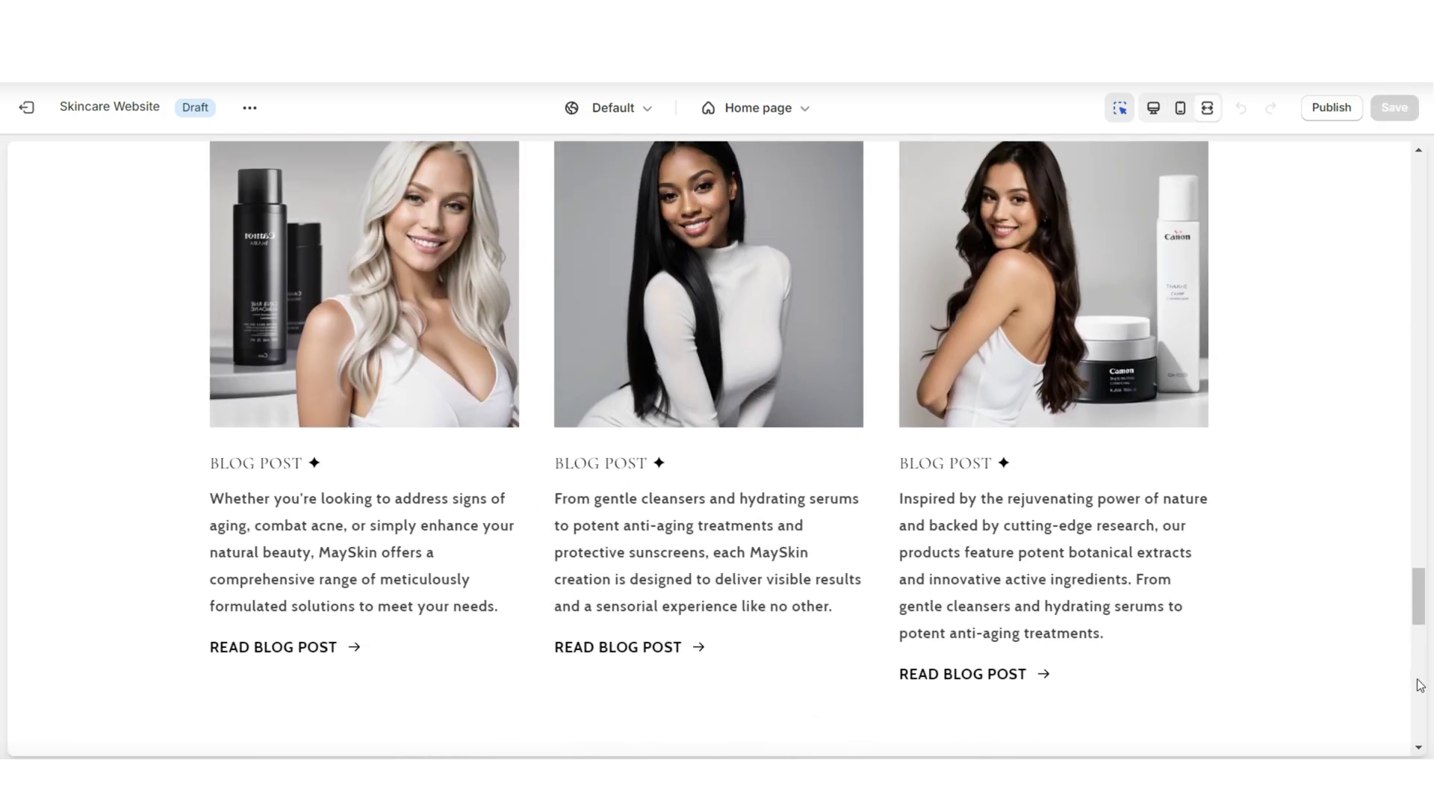
# Step: Go to Catalog in the preview and open a product to edit the Default product template
pyautogui.scroll(8, 1420, 684)
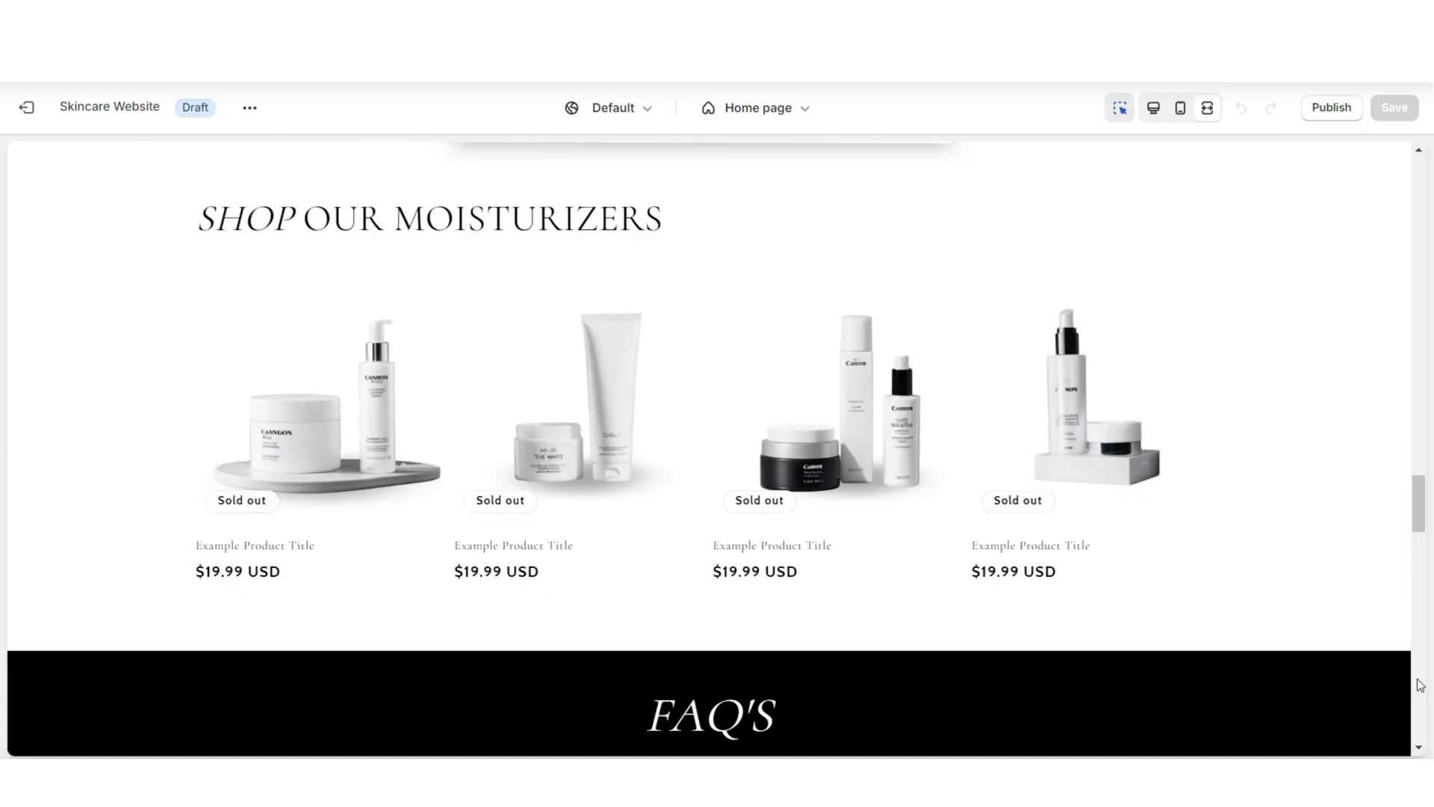
pyautogui.moveTo(1420, 684); pyautogui.dragTo(1416, 336)
pyautogui.scroll(12, 1417, 336)
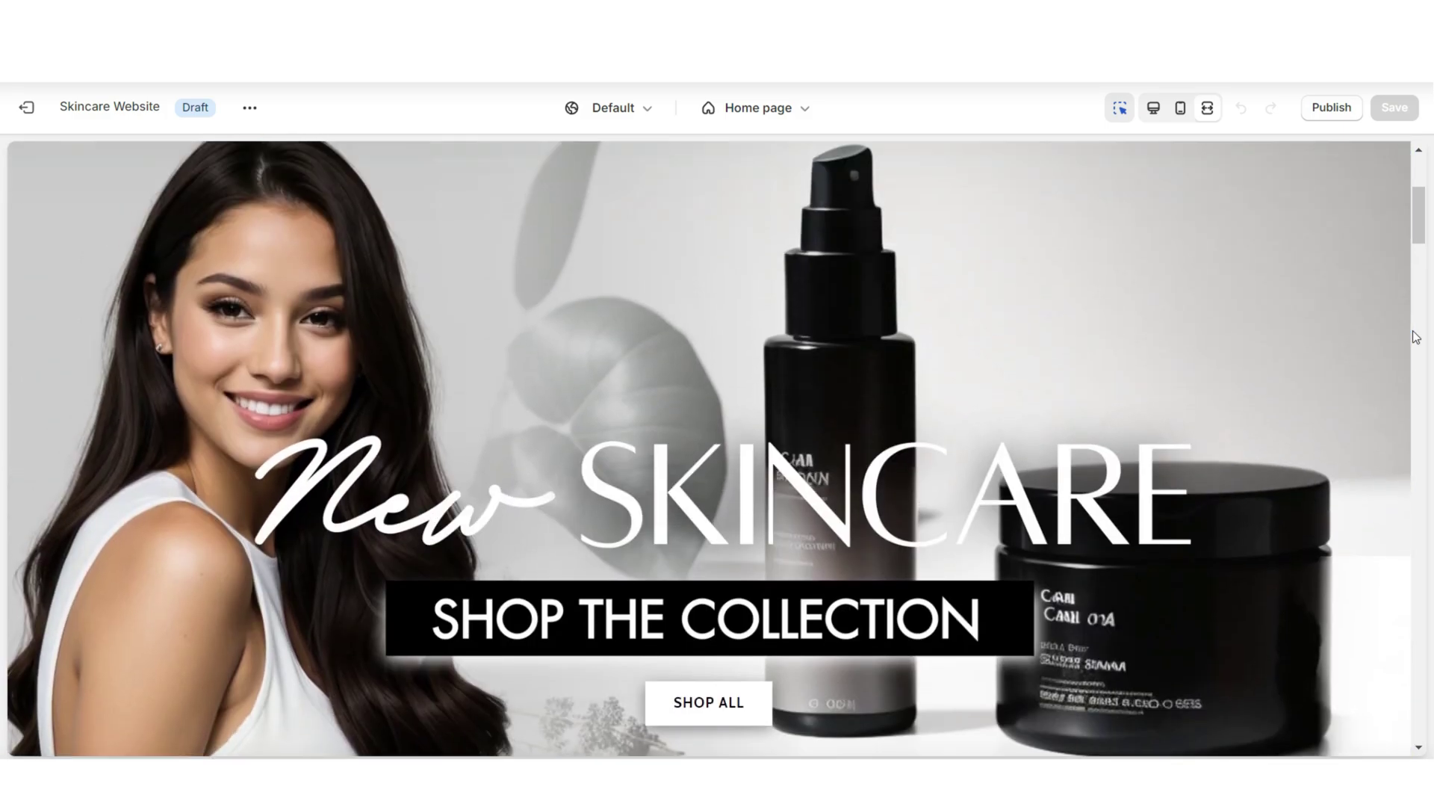
pyautogui.scroll(3, 1417, 336)
pyautogui.click(710, 389)
pyautogui.scroll(-4, 822, 448)
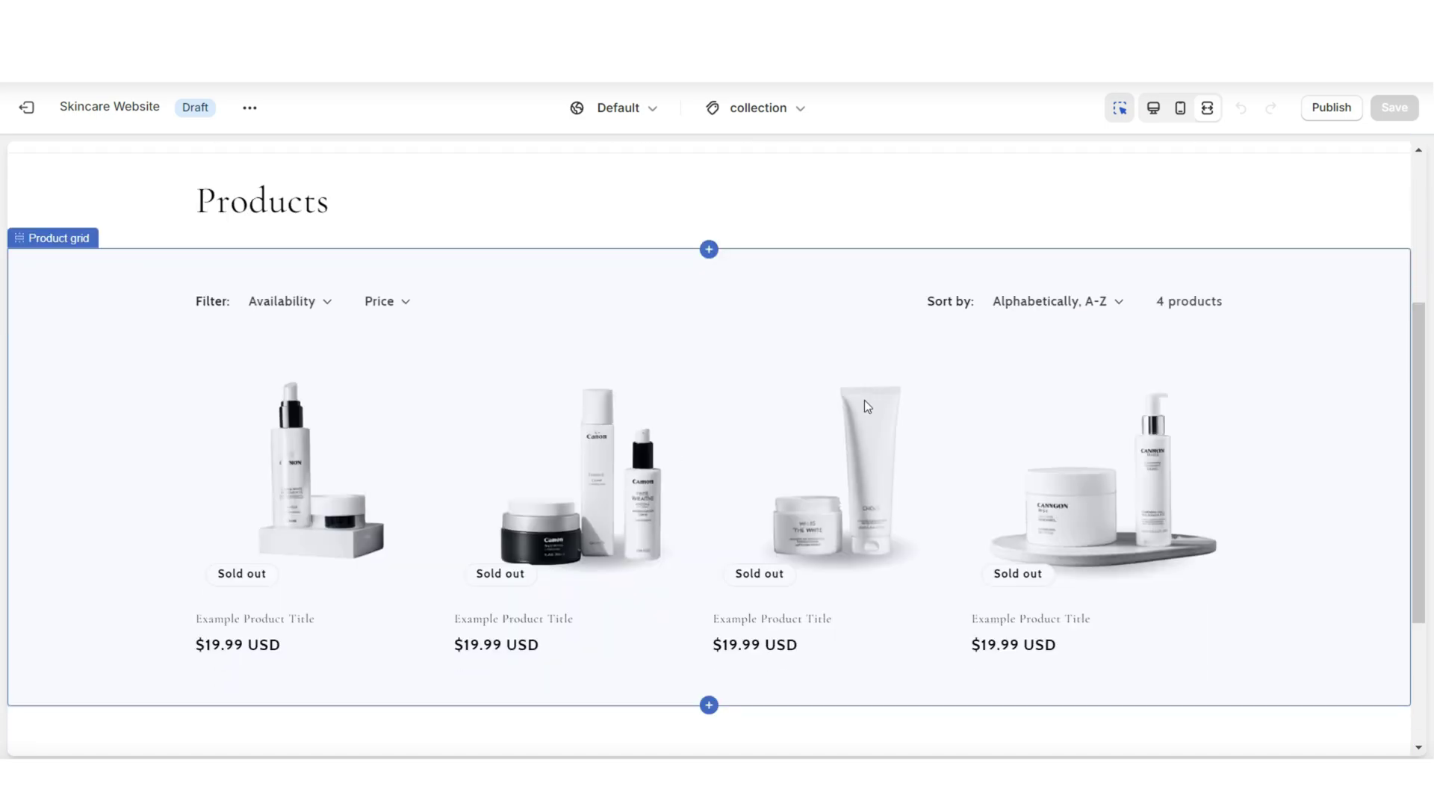
pyautogui.scroll(-1, 1195, 464)
pyautogui.click(1127, 486)
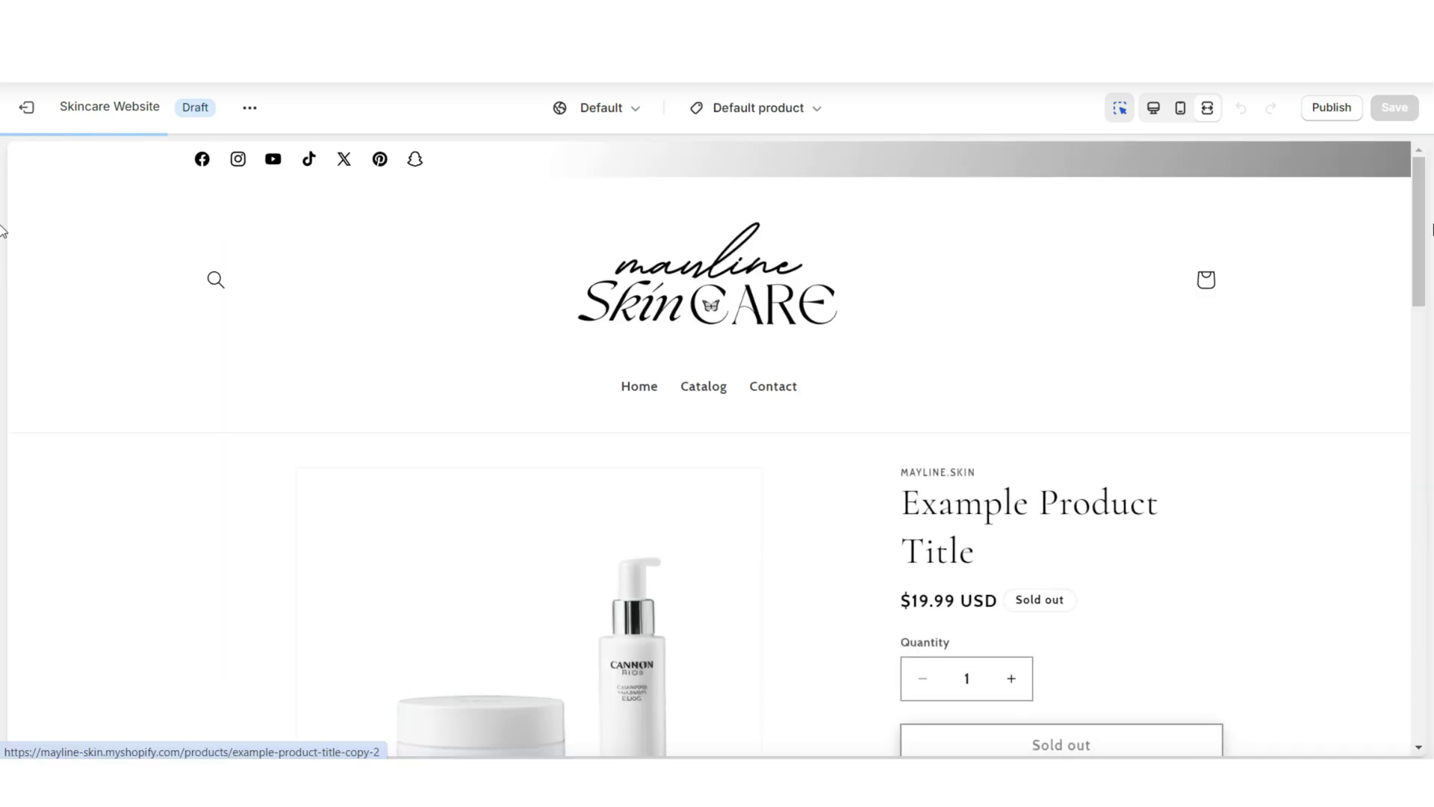
pyautogui.scroll(-10, 1424, 280)
# Step: Add a Collapsible content section to the product template with the organic-products question as a heading
pyautogui.scroll(-3, 95, 600)
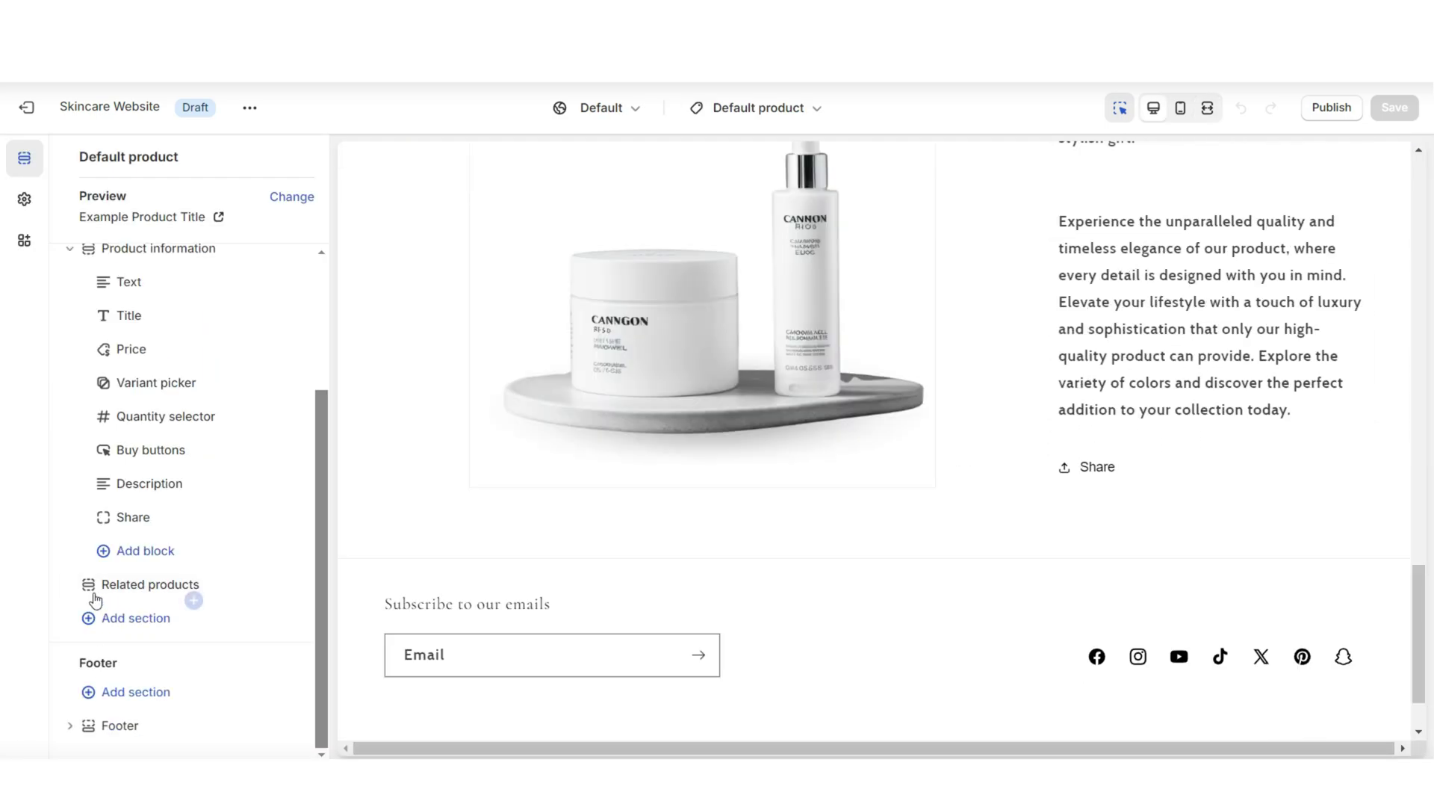
pyautogui.click(119, 632)
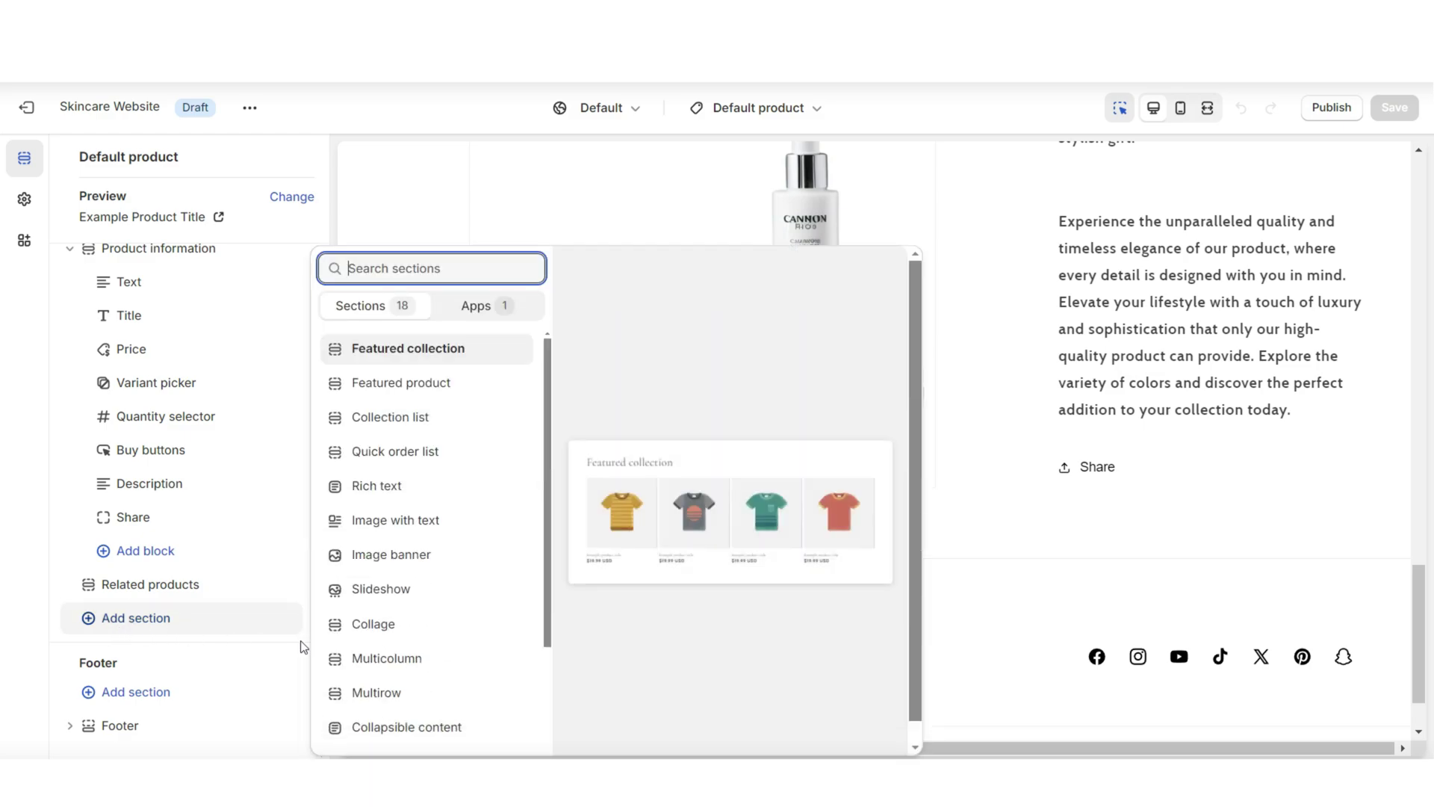
pyautogui.scroll(-3, 440, 598)
pyautogui.click(455, 552)
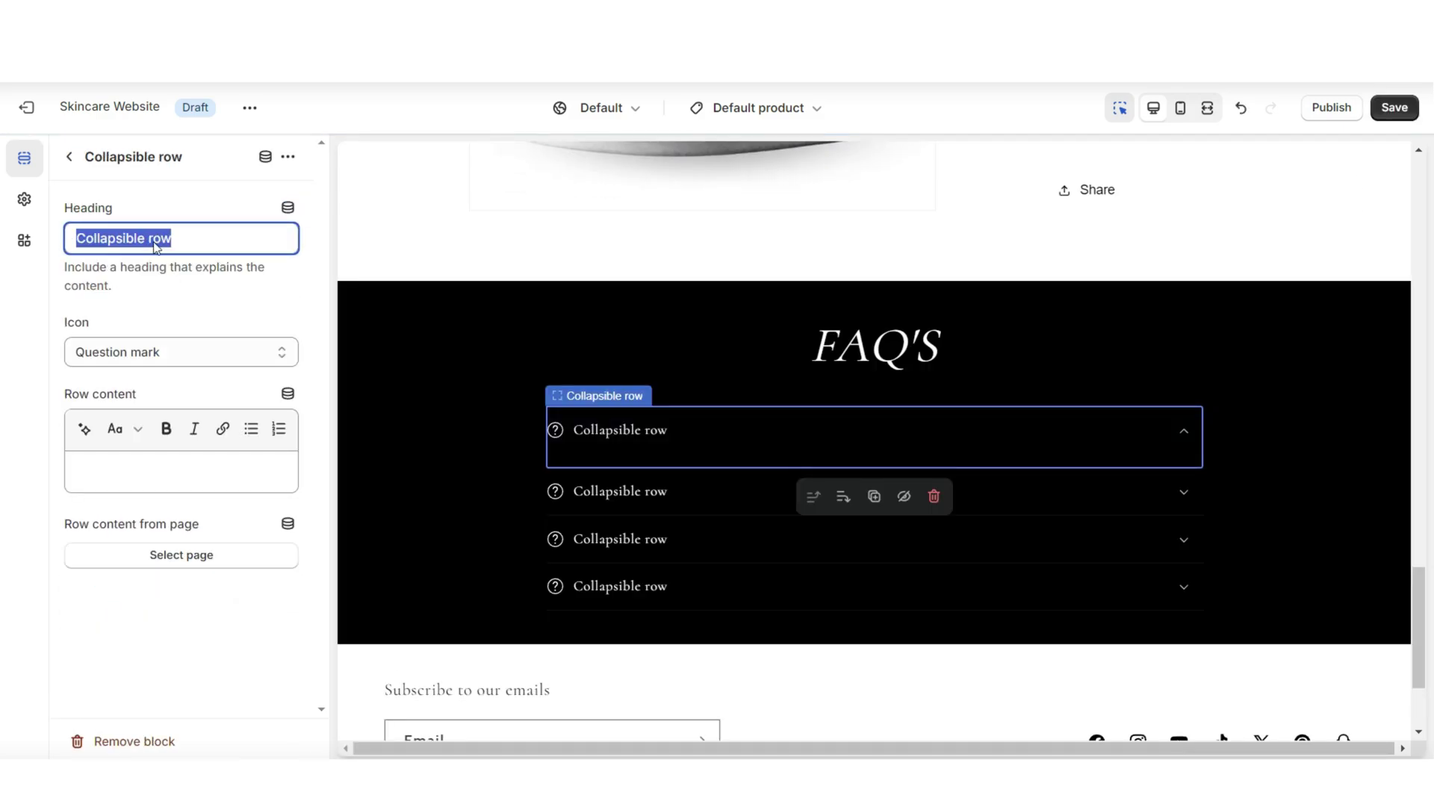
pyautogui.rightClick(154, 244)
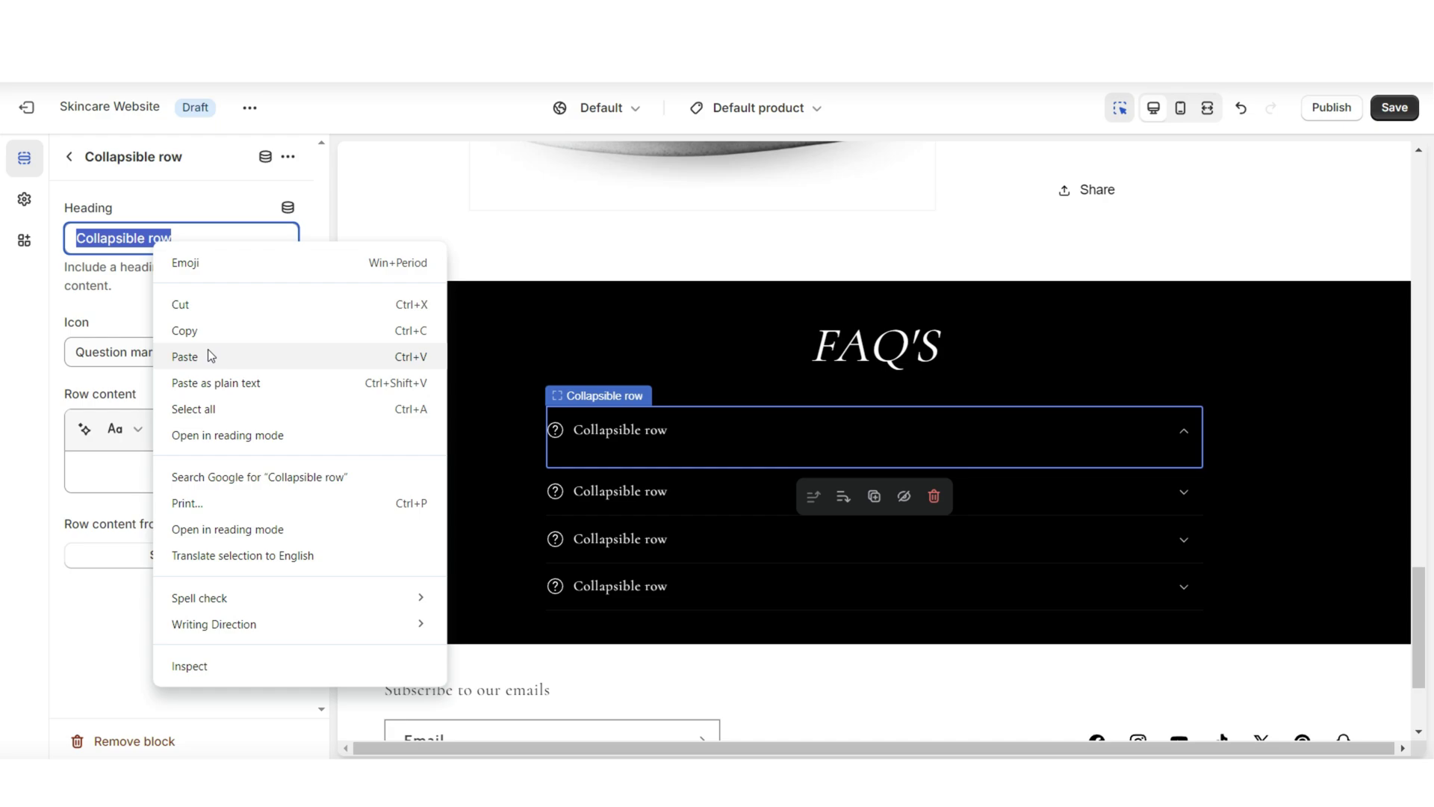
pyautogui.click(208, 356)
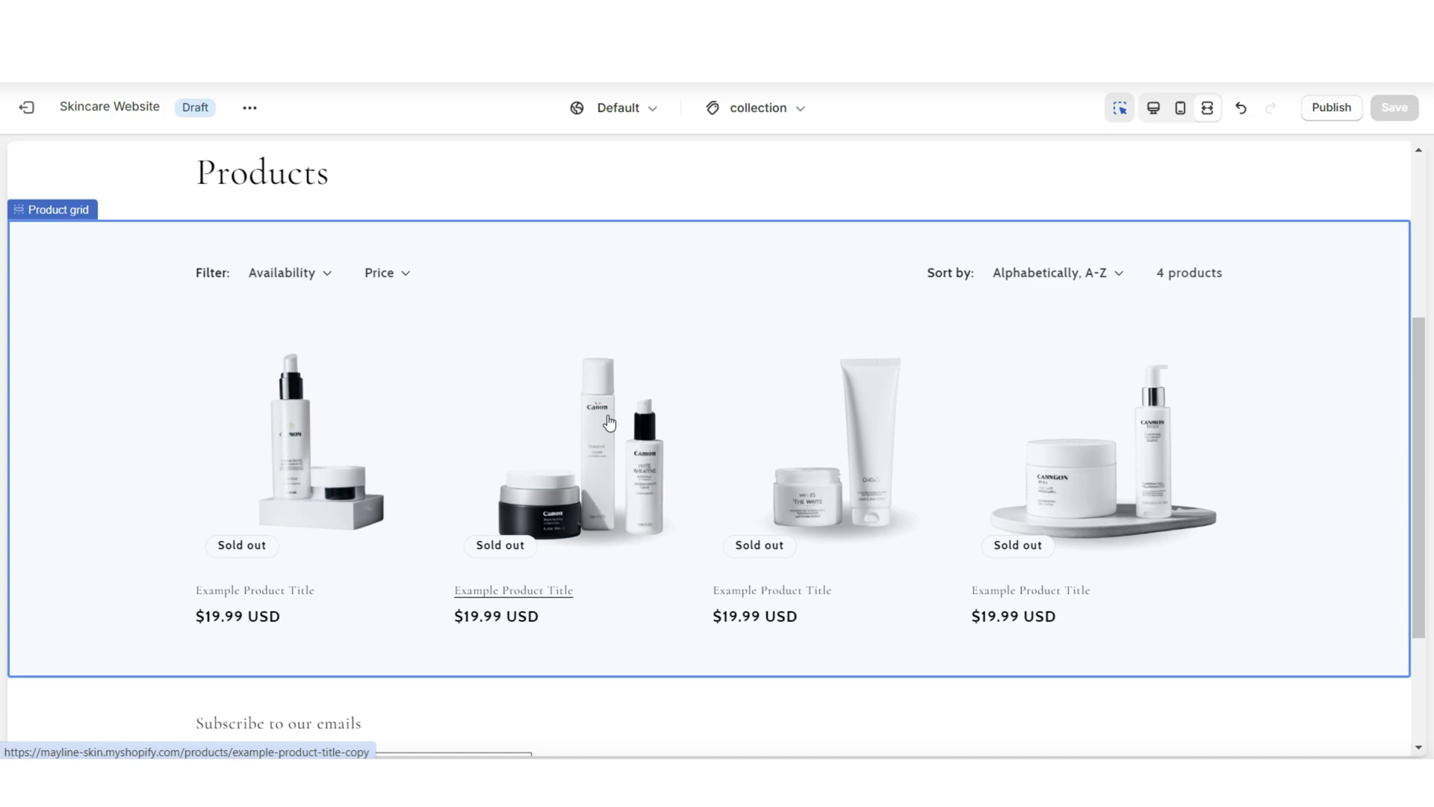
# Step: Switch back to the Home page using the template dropdown
pyautogui.click(608, 416)
pyautogui.moveTo(1423, 231); pyautogui.dragTo(1424, 650)
pyautogui.click(759, 108)
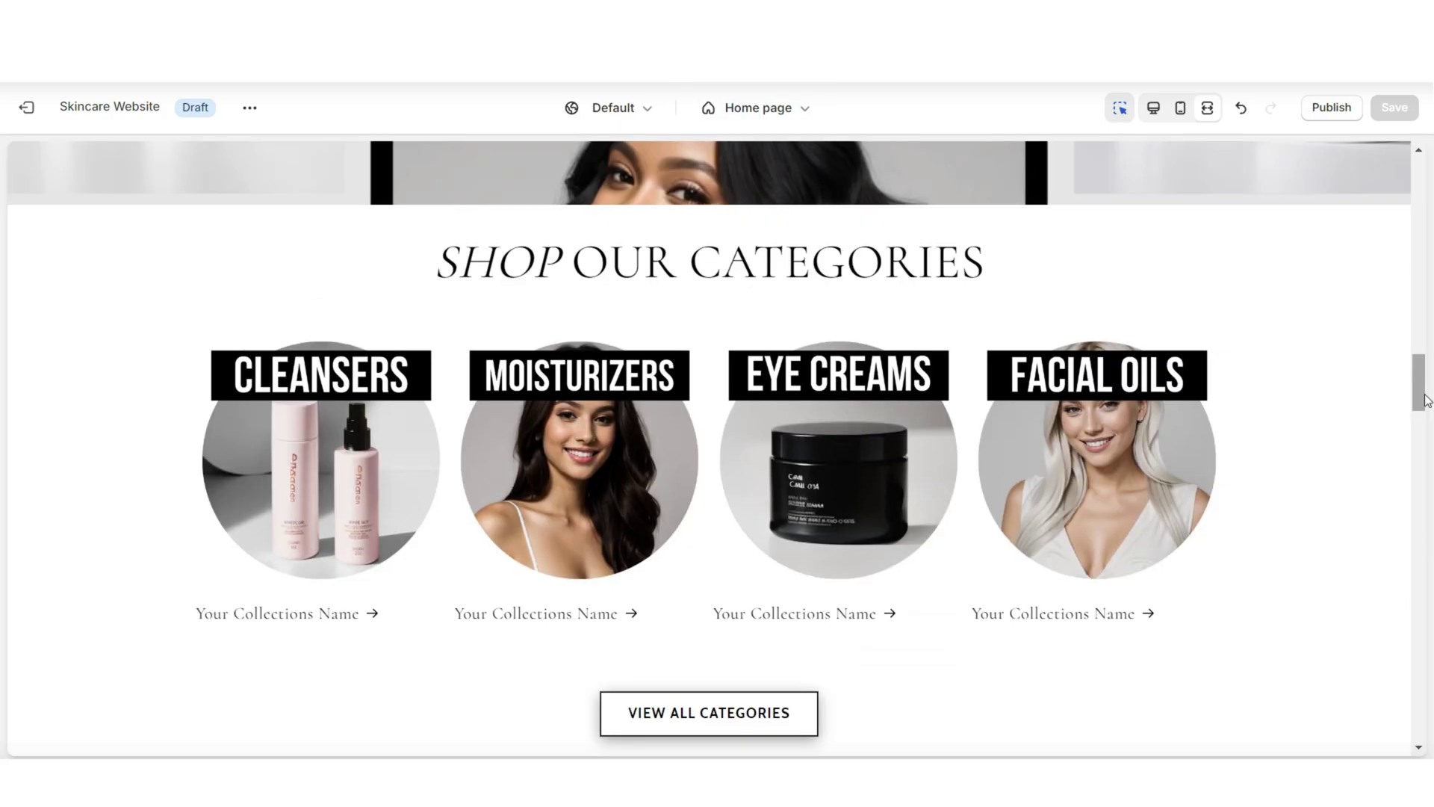
pyautogui.scroll(-12, 1427, 400)
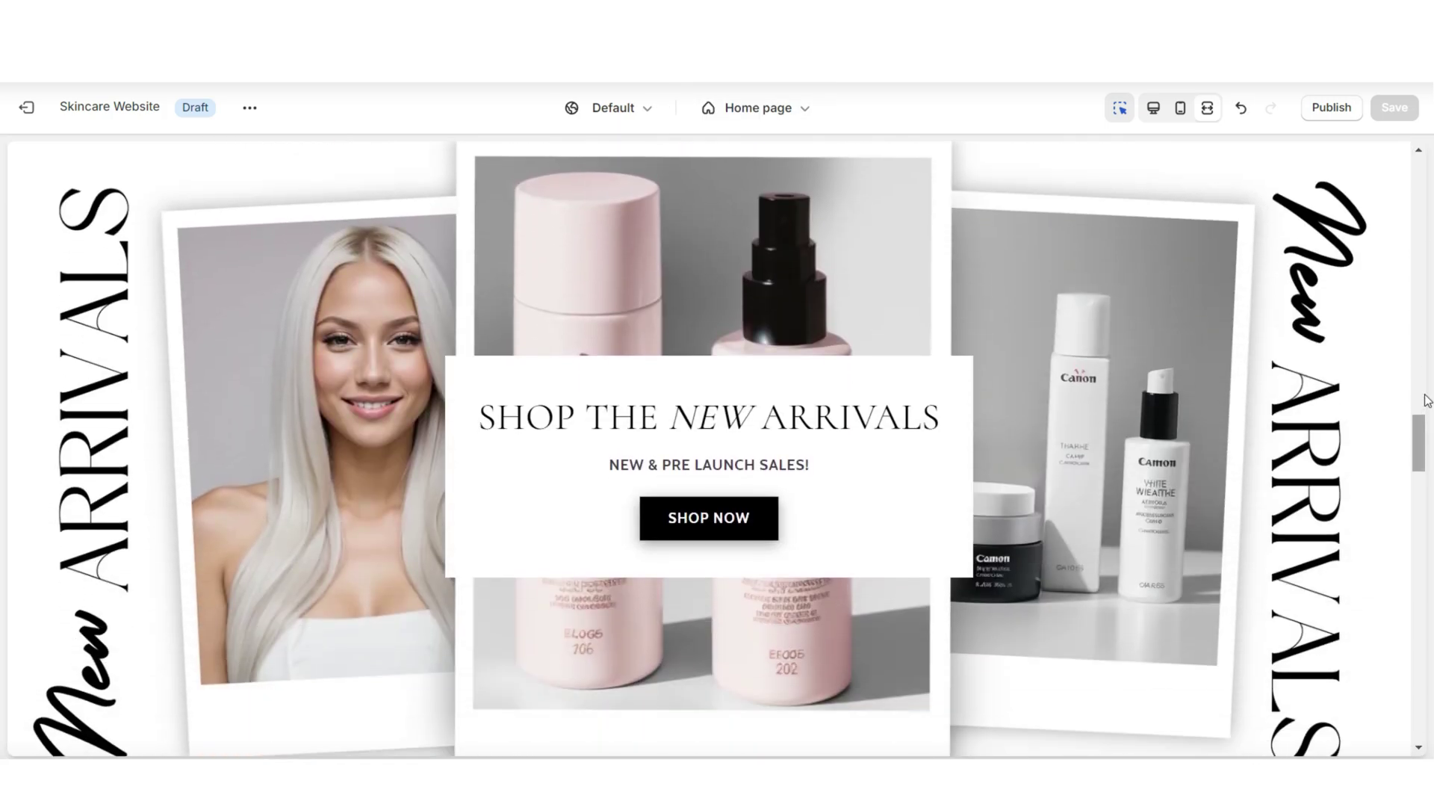
pyautogui.scroll(-10, 1427, 400)
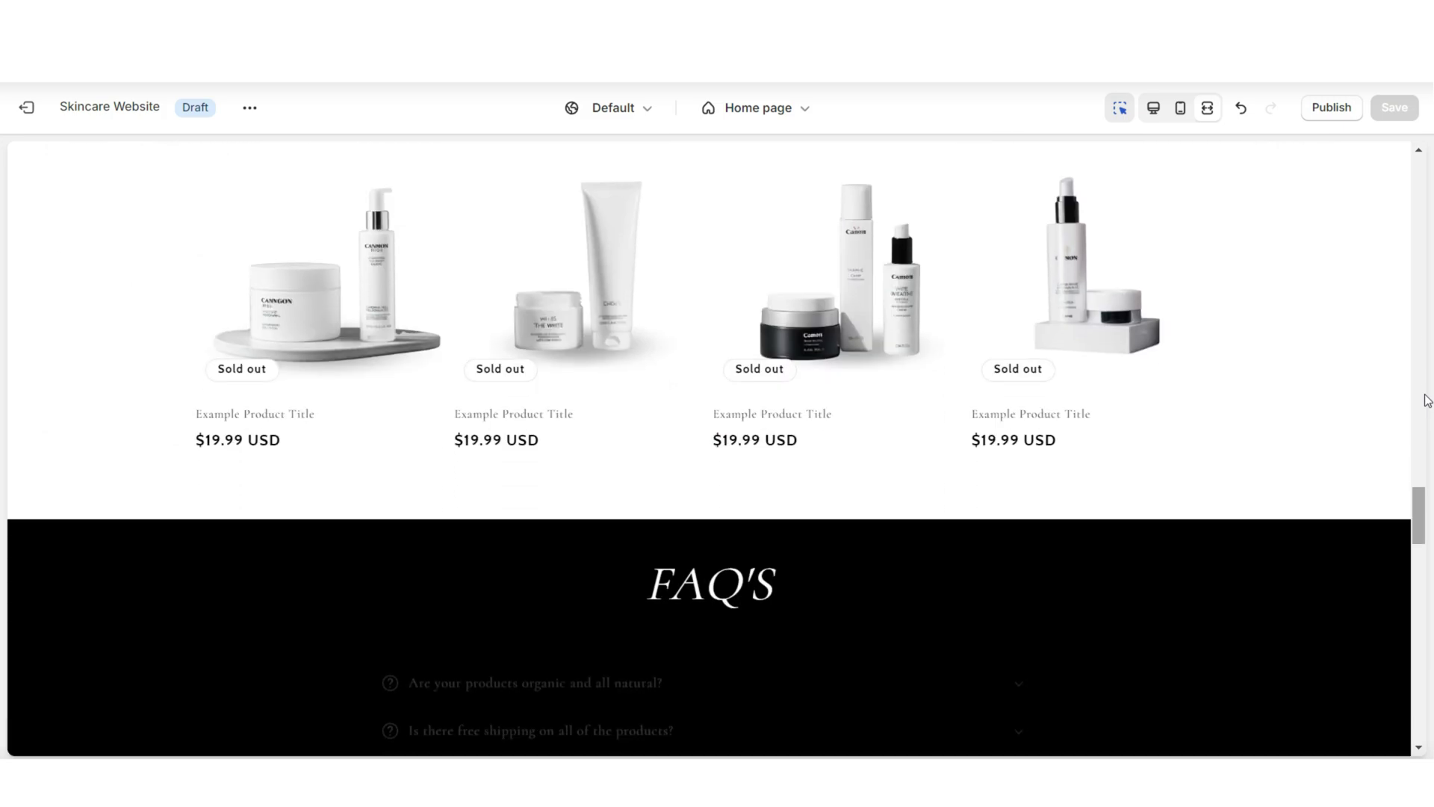
pyautogui.scroll(-5, 1427, 400)
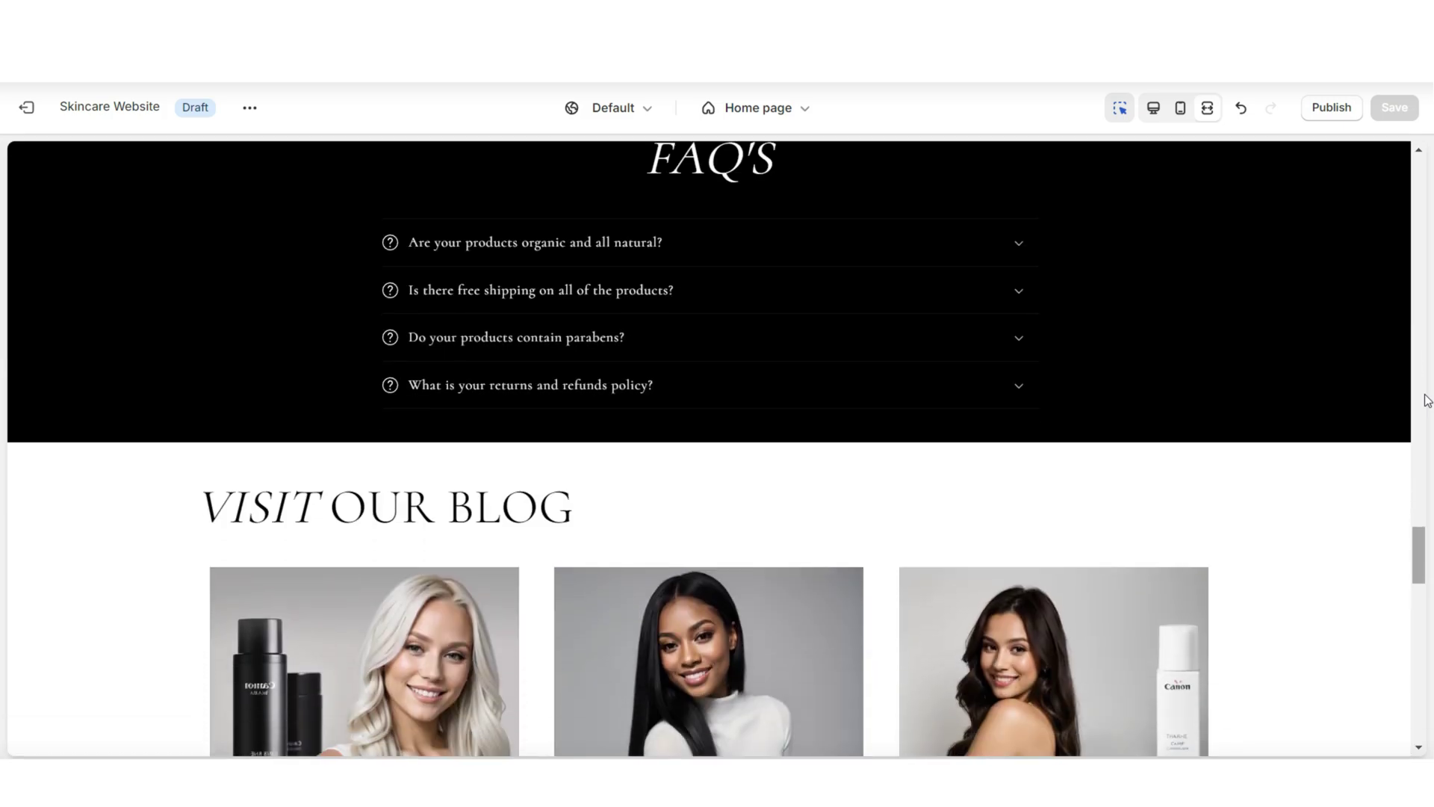
pyautogui.scroll(5, 1427, 400)
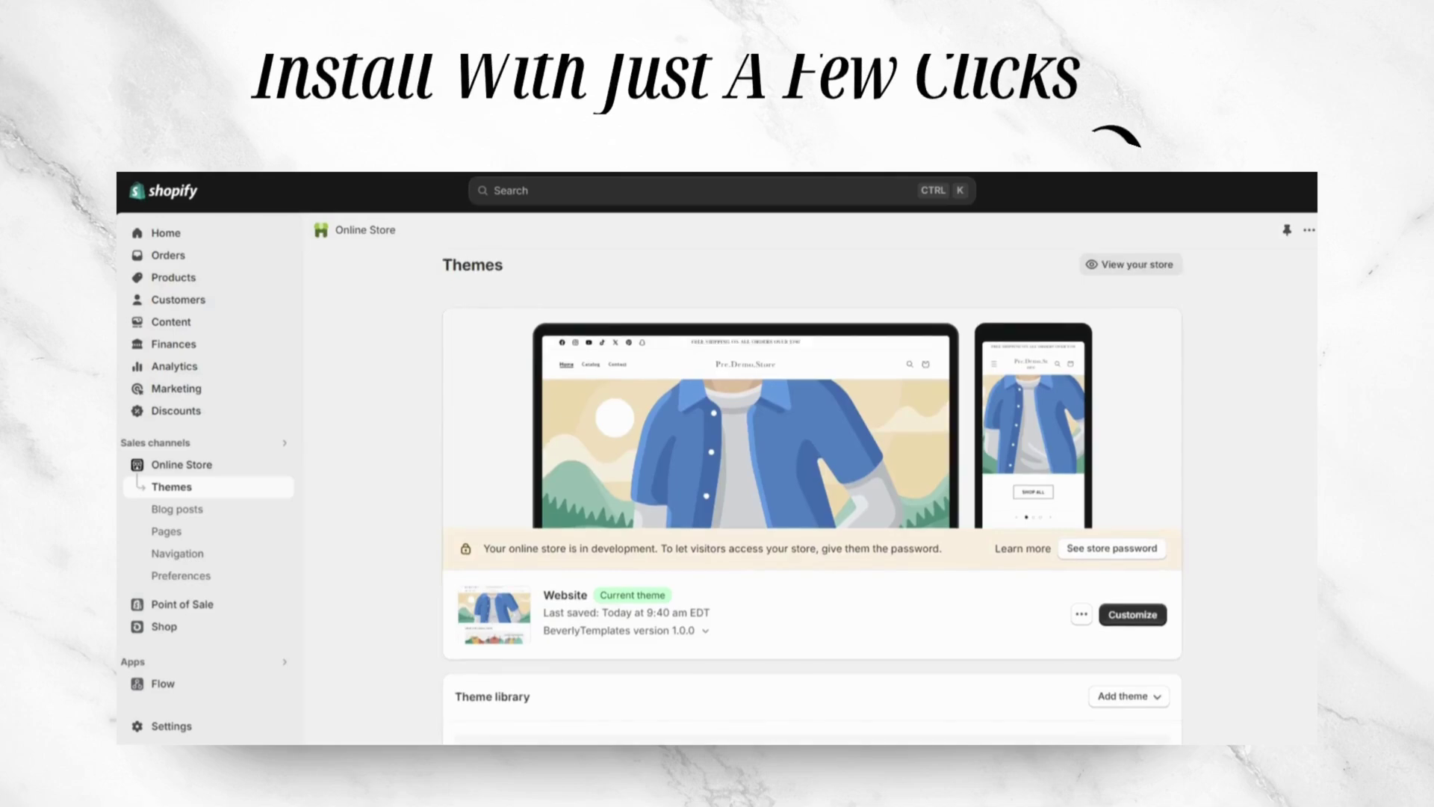
pyautogui.scroll(-1, 1149, 617)
pyautogui.click(1156, 691)
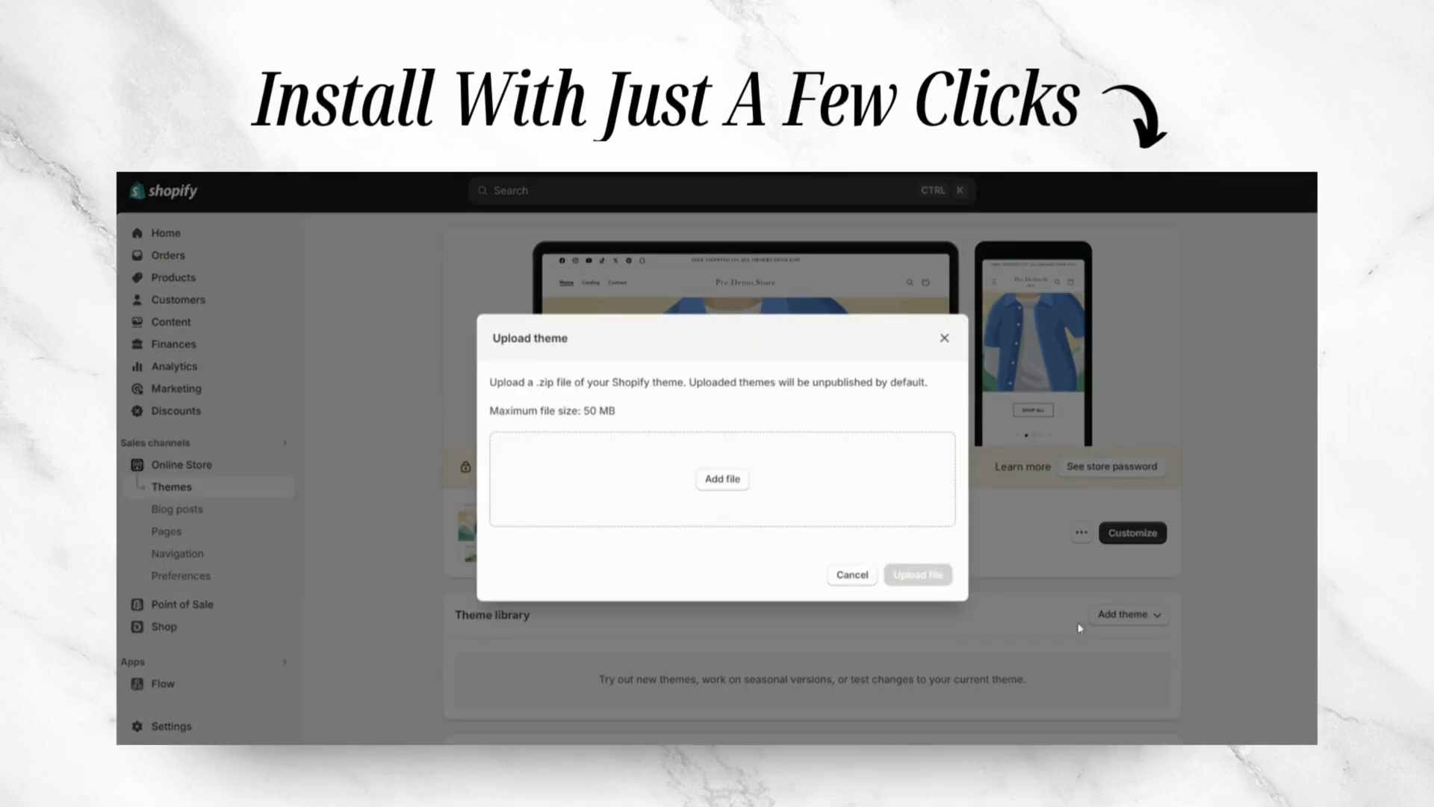
pyautogui.scroll(-2, 1211, 591)
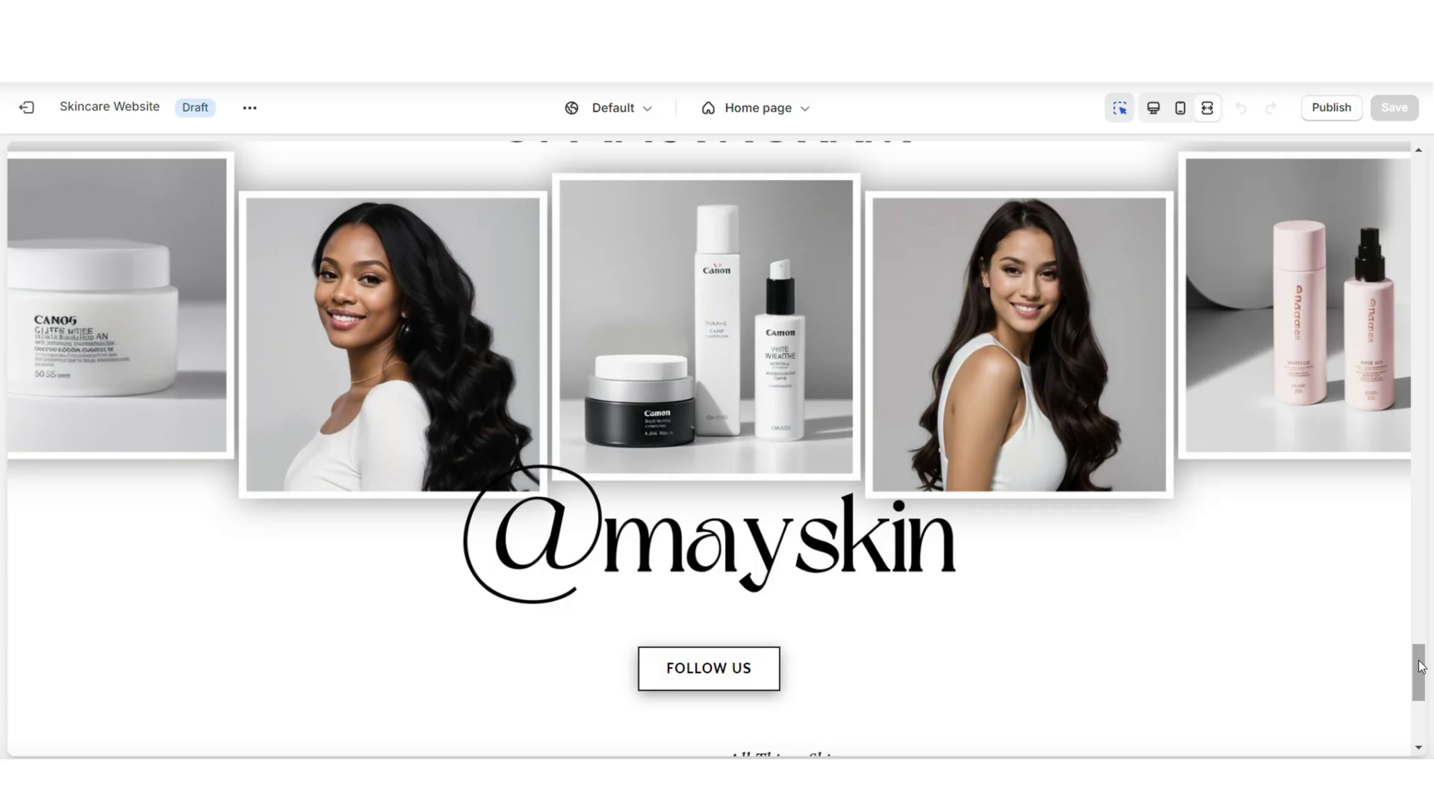
# Step: Scroll through the live 7 Step Skincare Routine post down to its skincare tips
pyautogui.scroll(10, 1421, 668)
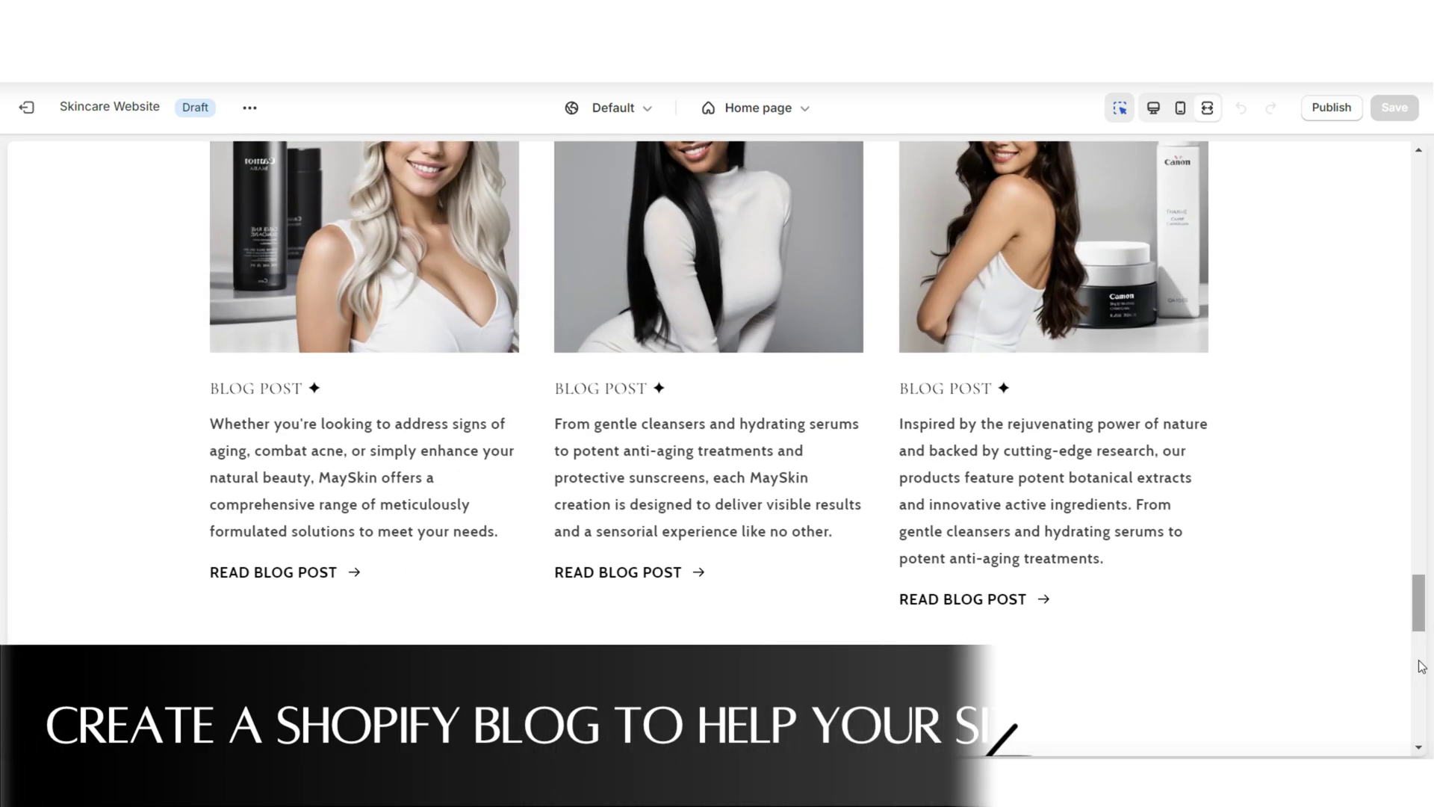
pyautogui.scroll(7, 1421, 667)
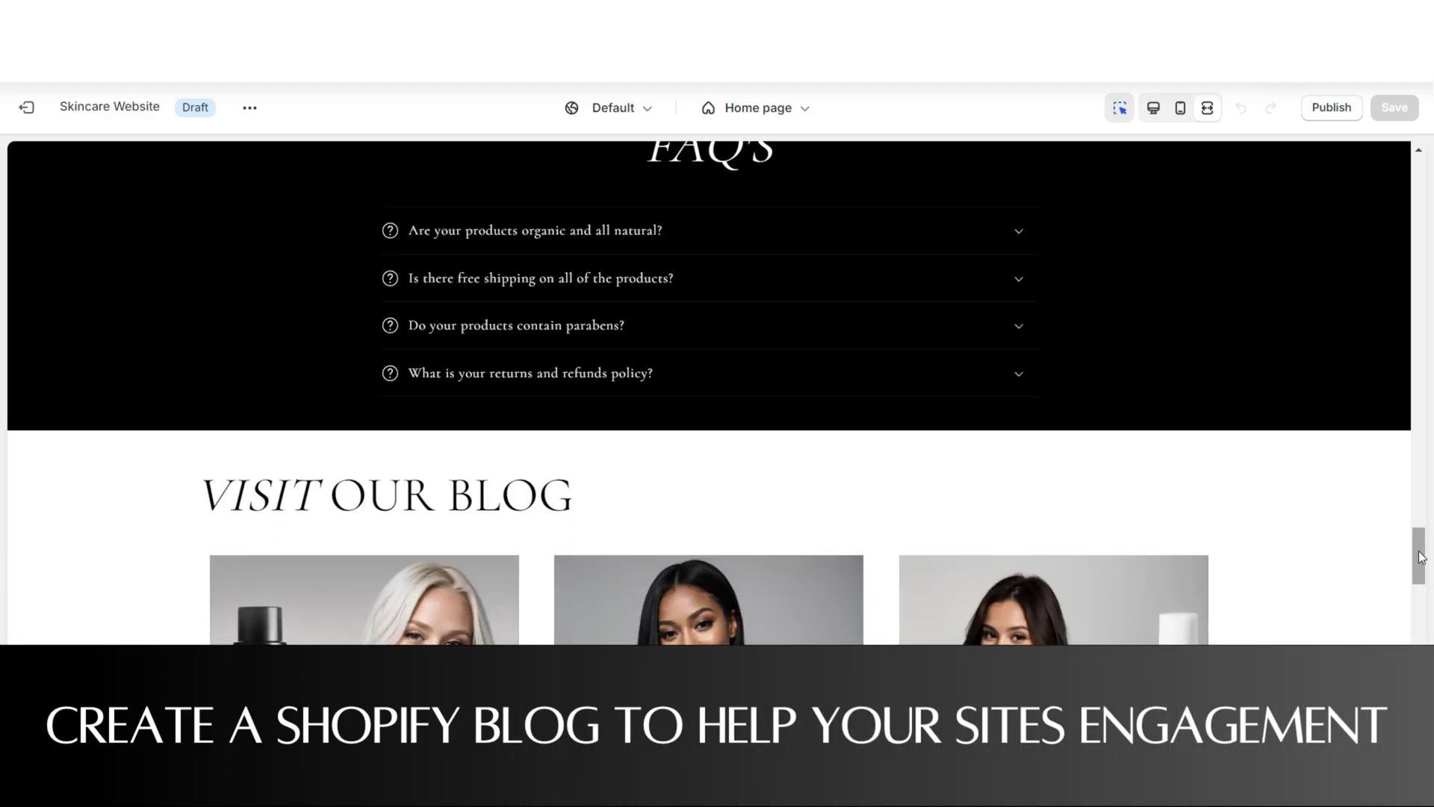
pyautogui.scroll(-2, 1421, 558)
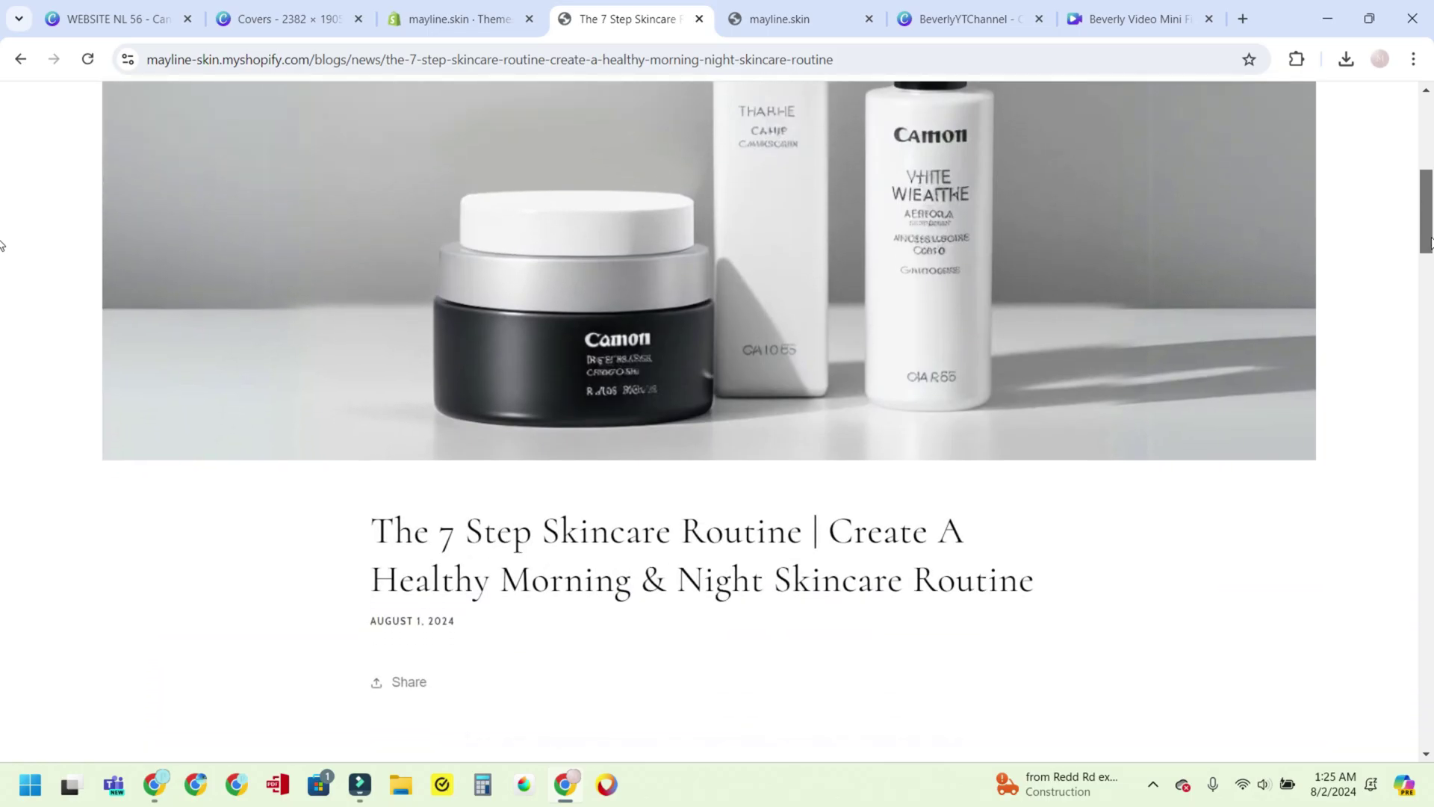
pyautogui.scroll(-6, 2, 301)
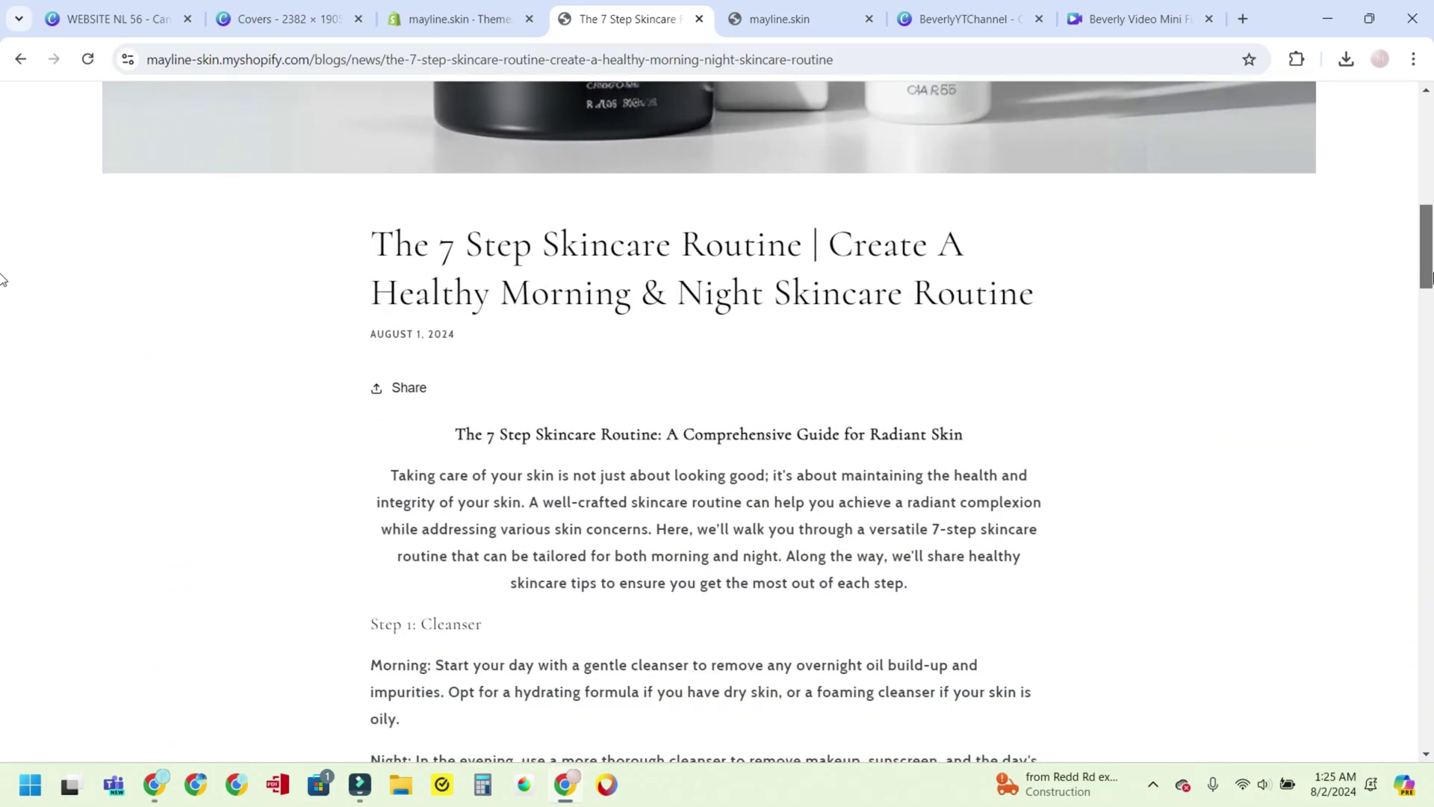
pyautogui.moveTo(1430, 299); pyautogui.dragTo(1428, 695)
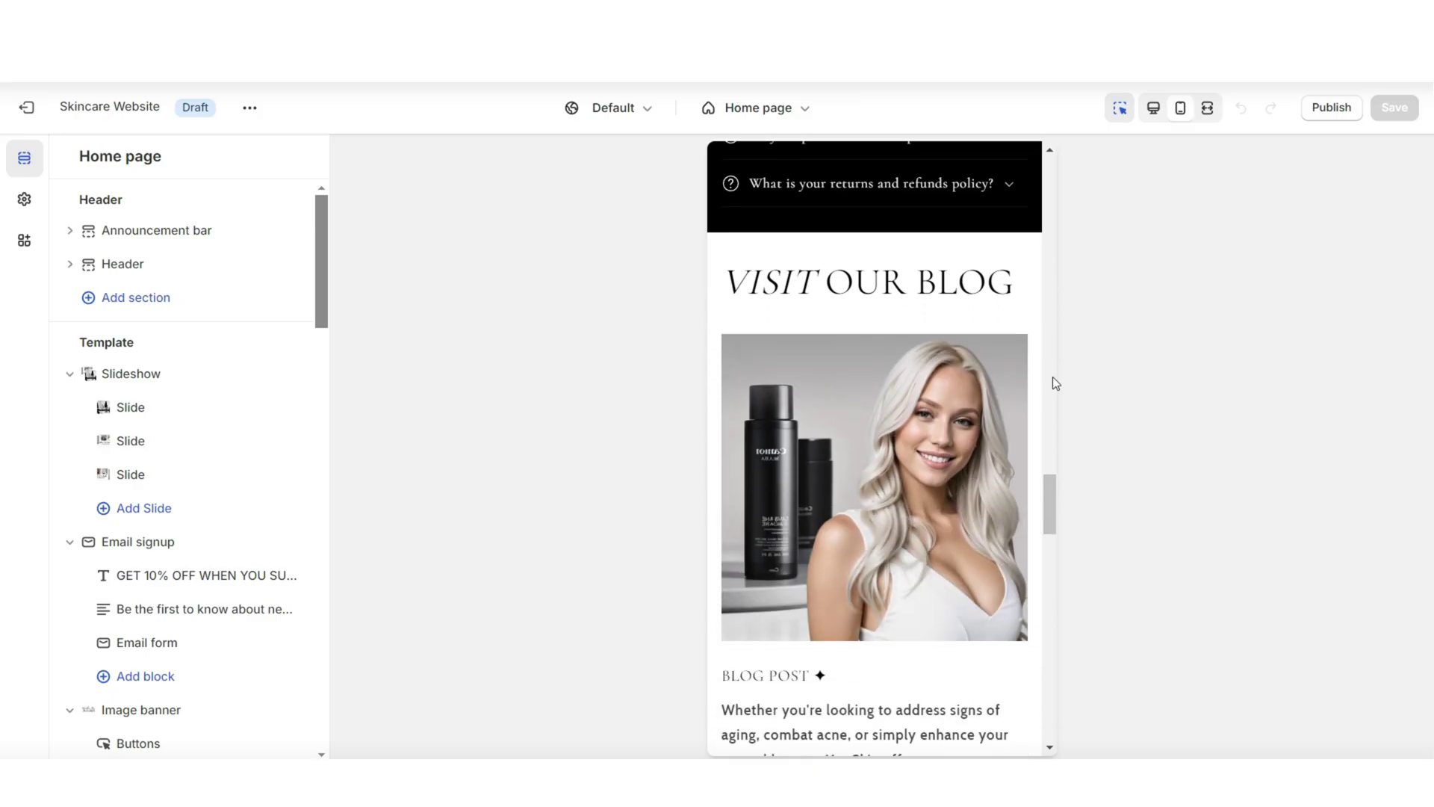
pyautogui.scroll(-8, 1054, 383)
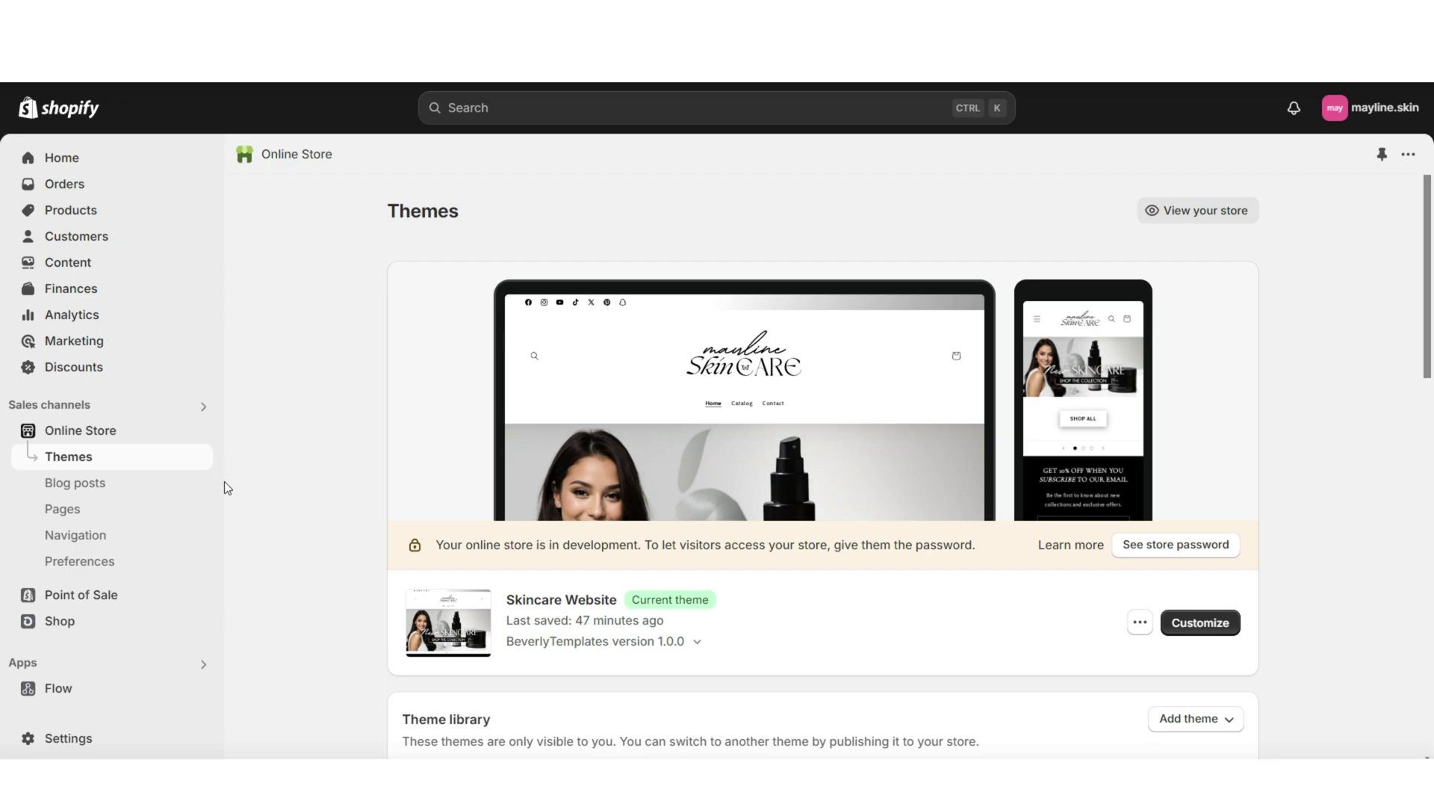
# Step: Start a new blog post set to Visible and assigned to the News blog
pyautogui.click(156, 489)
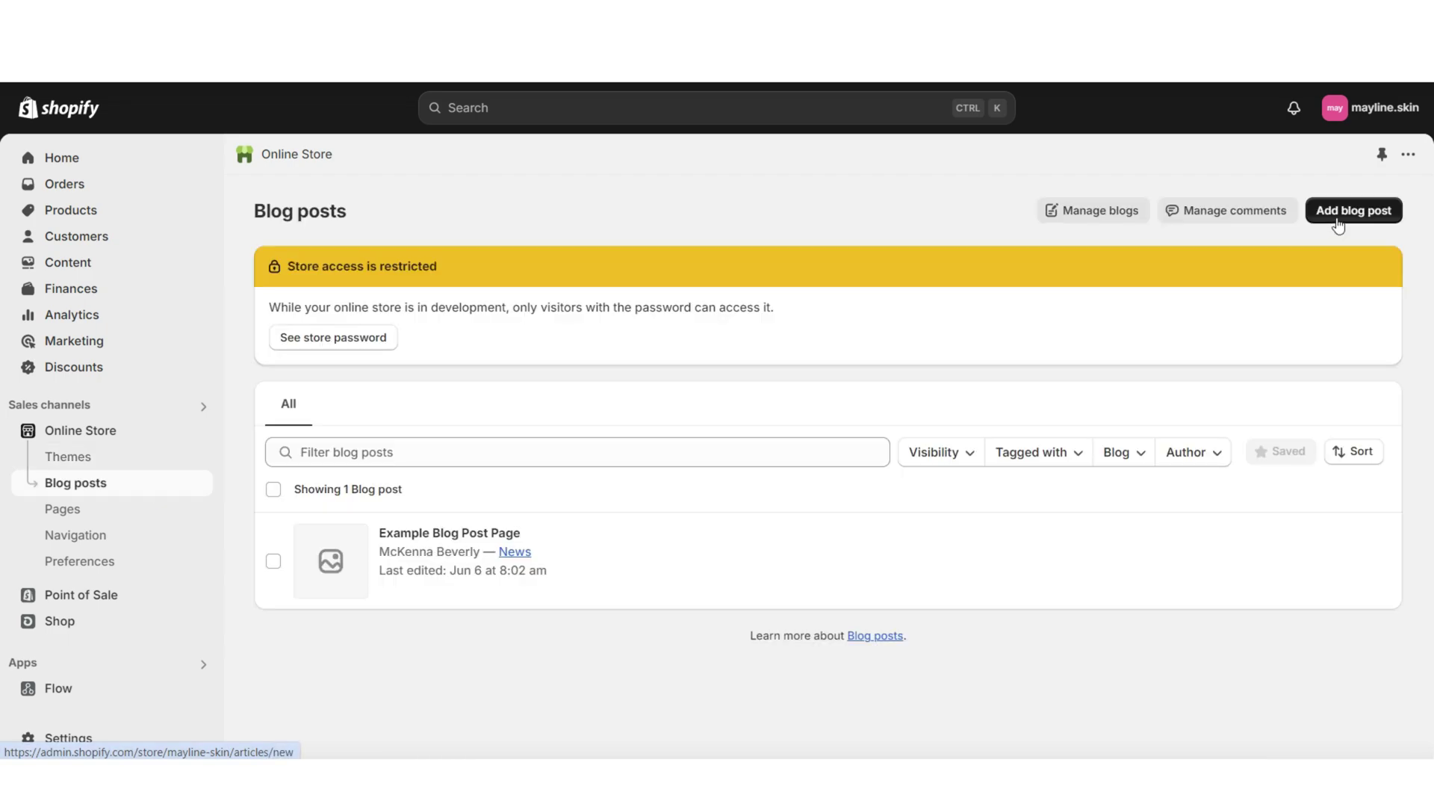
pyautogui.click(1339, 216)
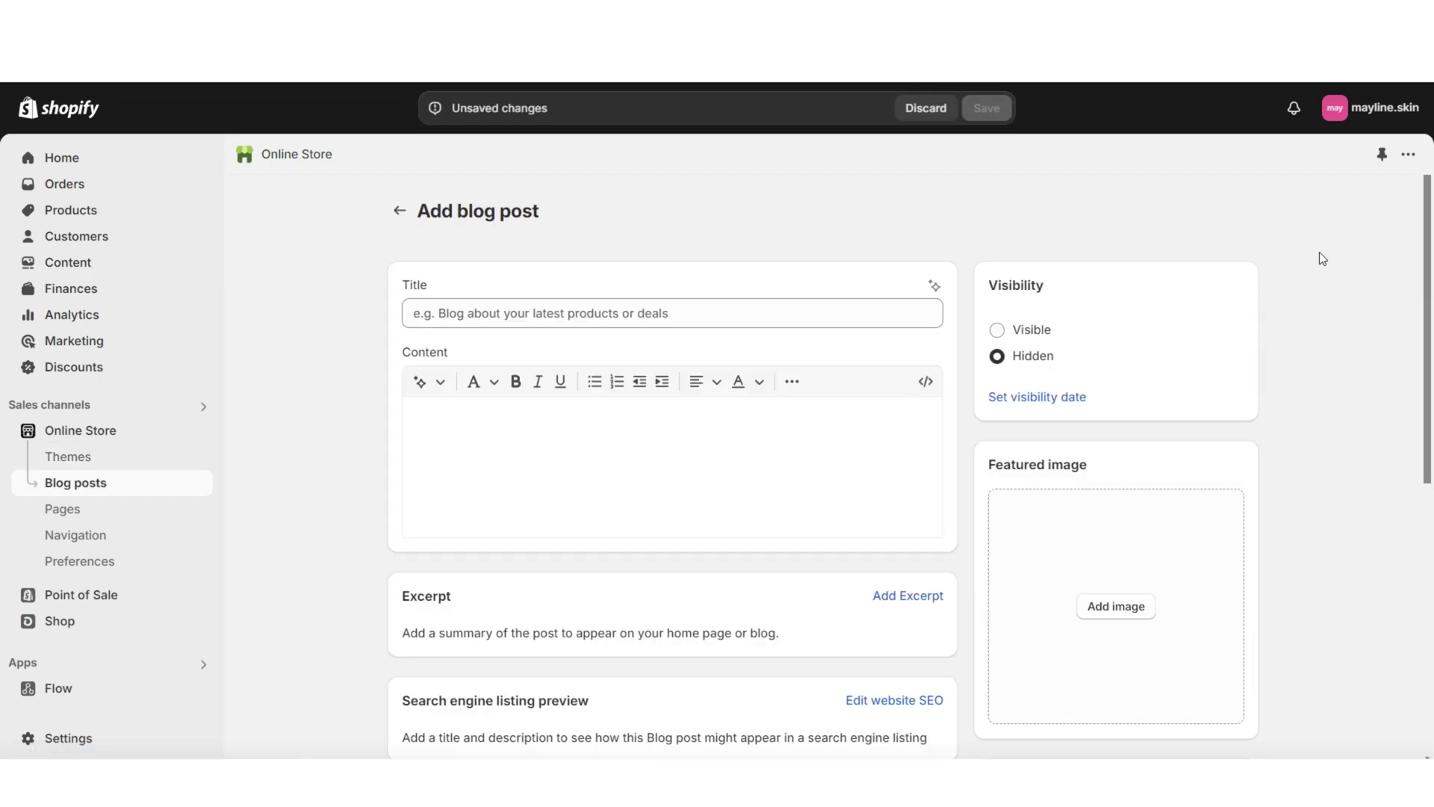
pyautogui.click(998, 331)
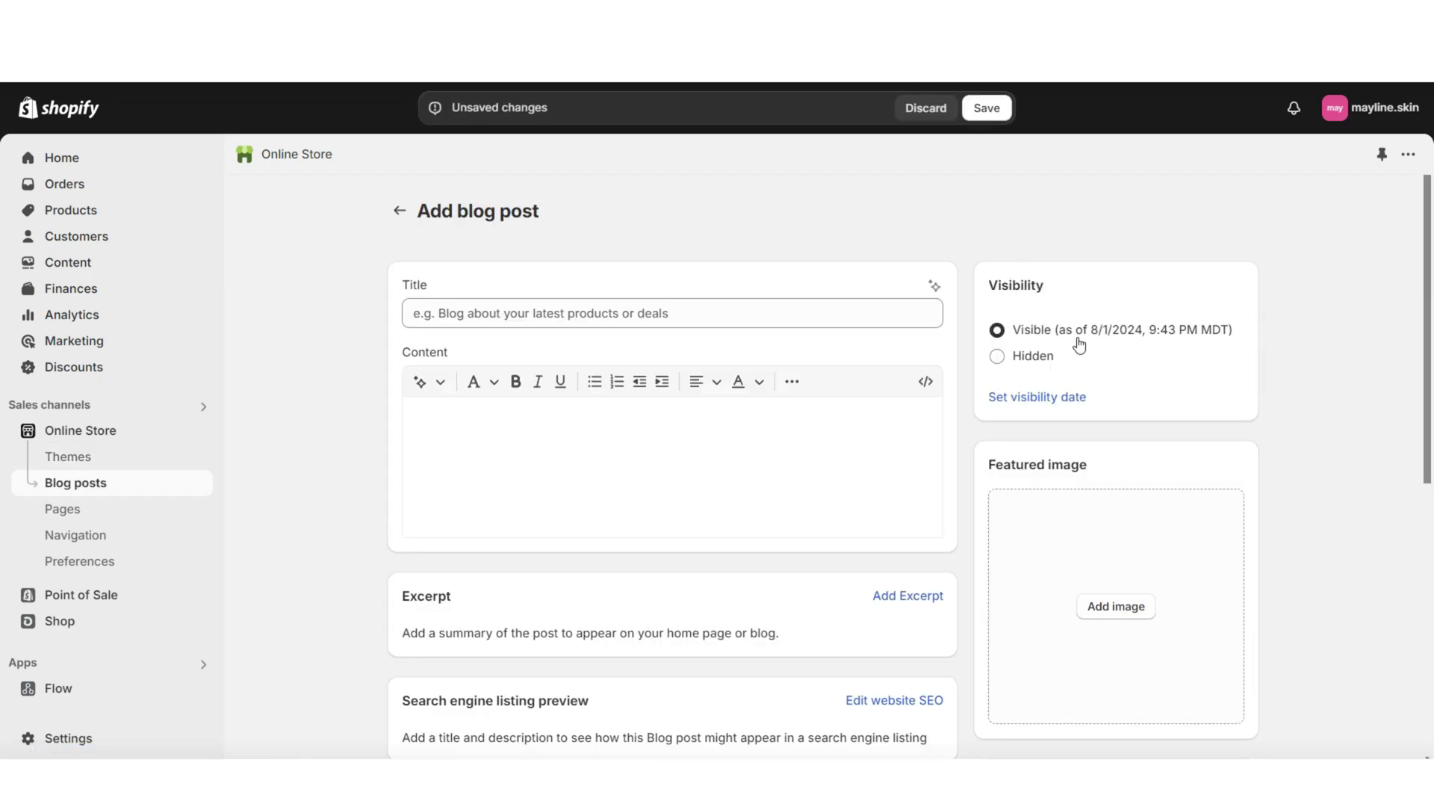
pyautogui.scroll(-7, 1298, 402)
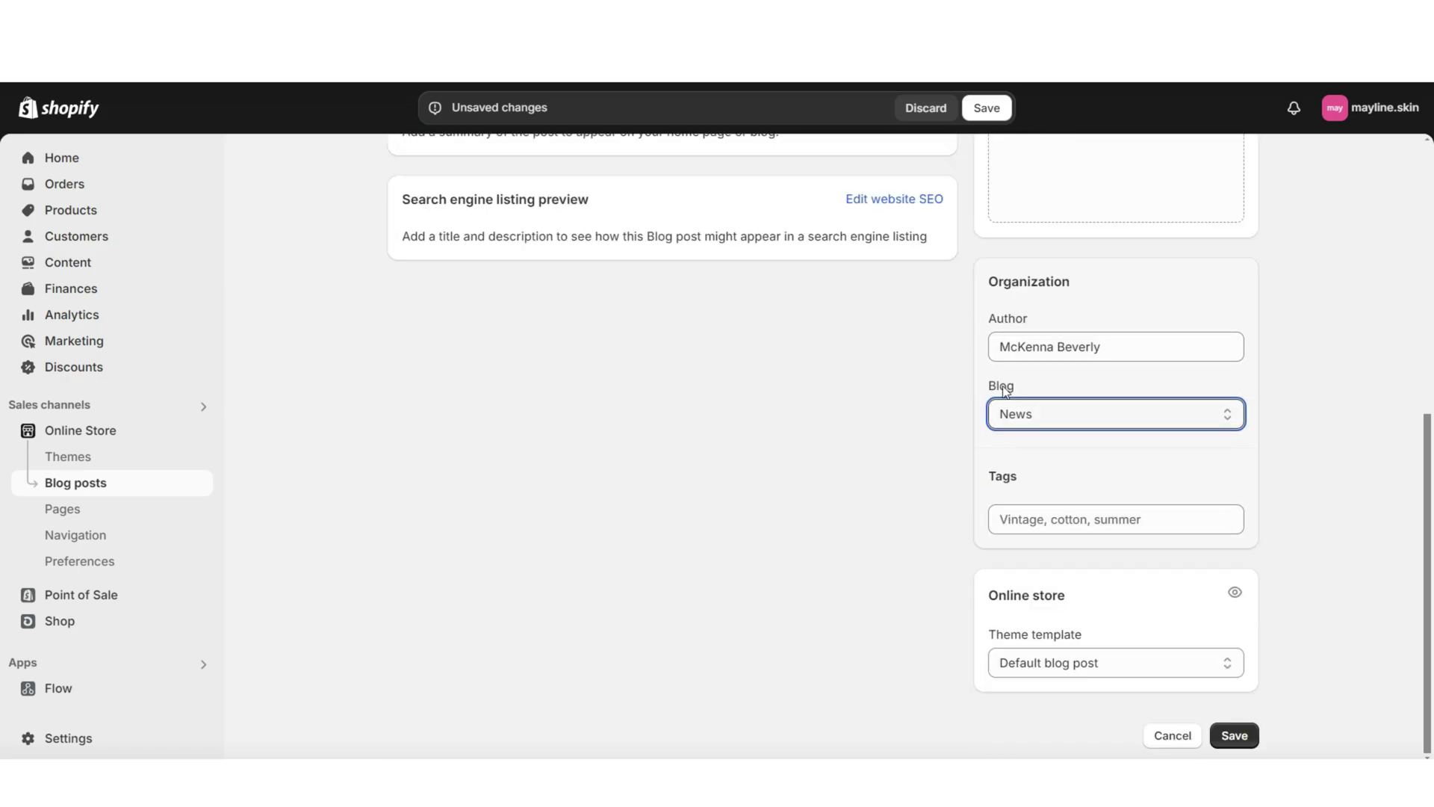
pyautogui.click(1020, 423)
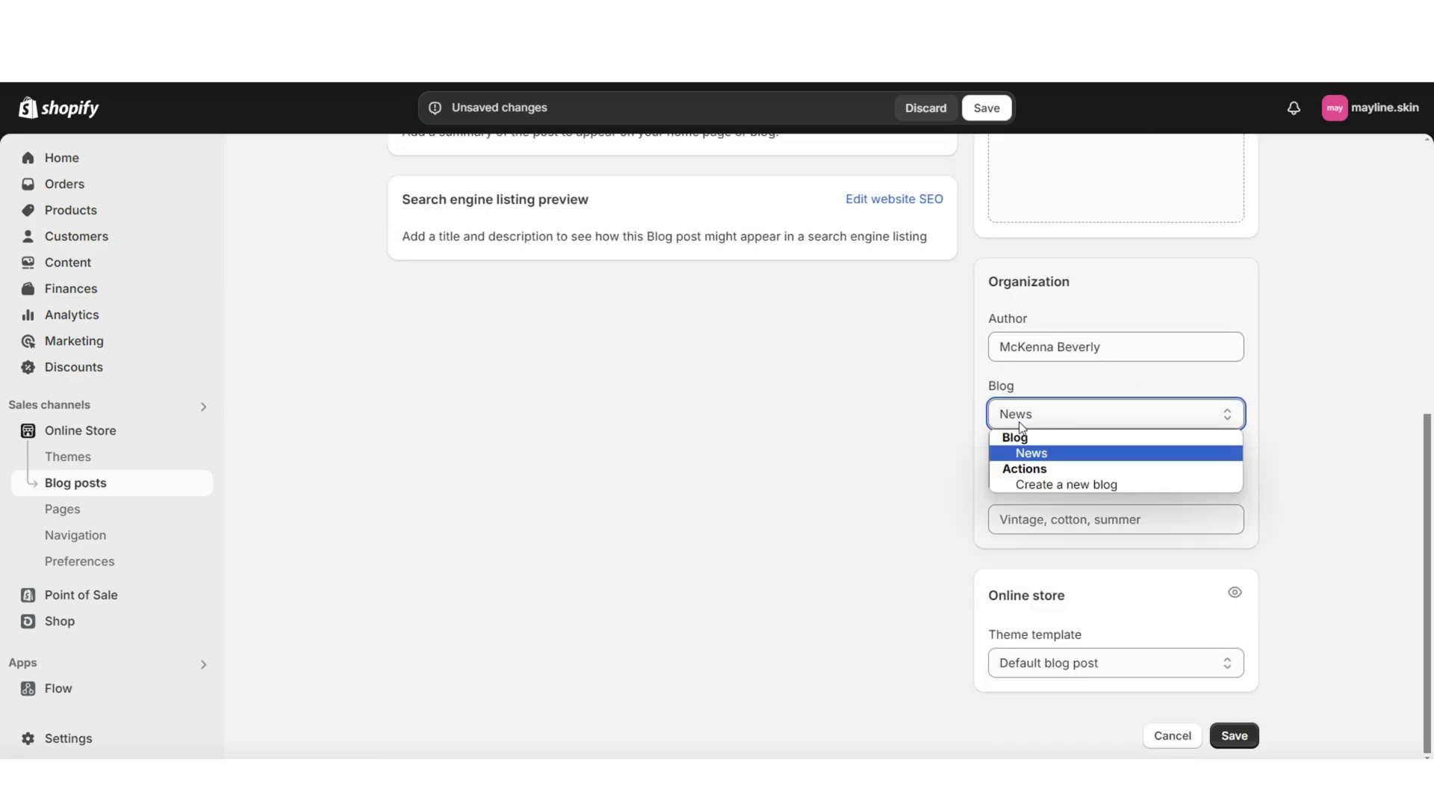
pyautogui.click(1047, 456)
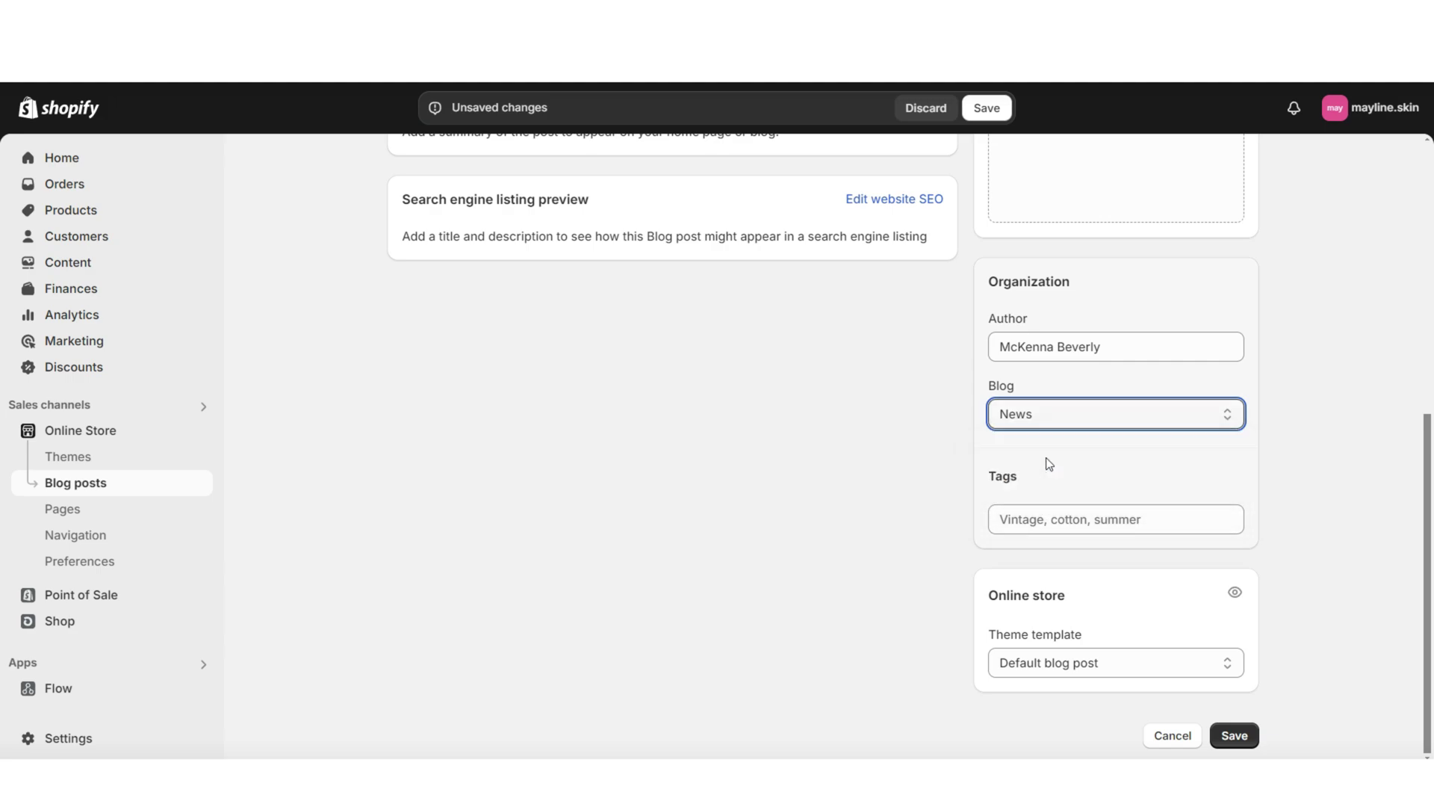
pyautogui.click(929, 460)
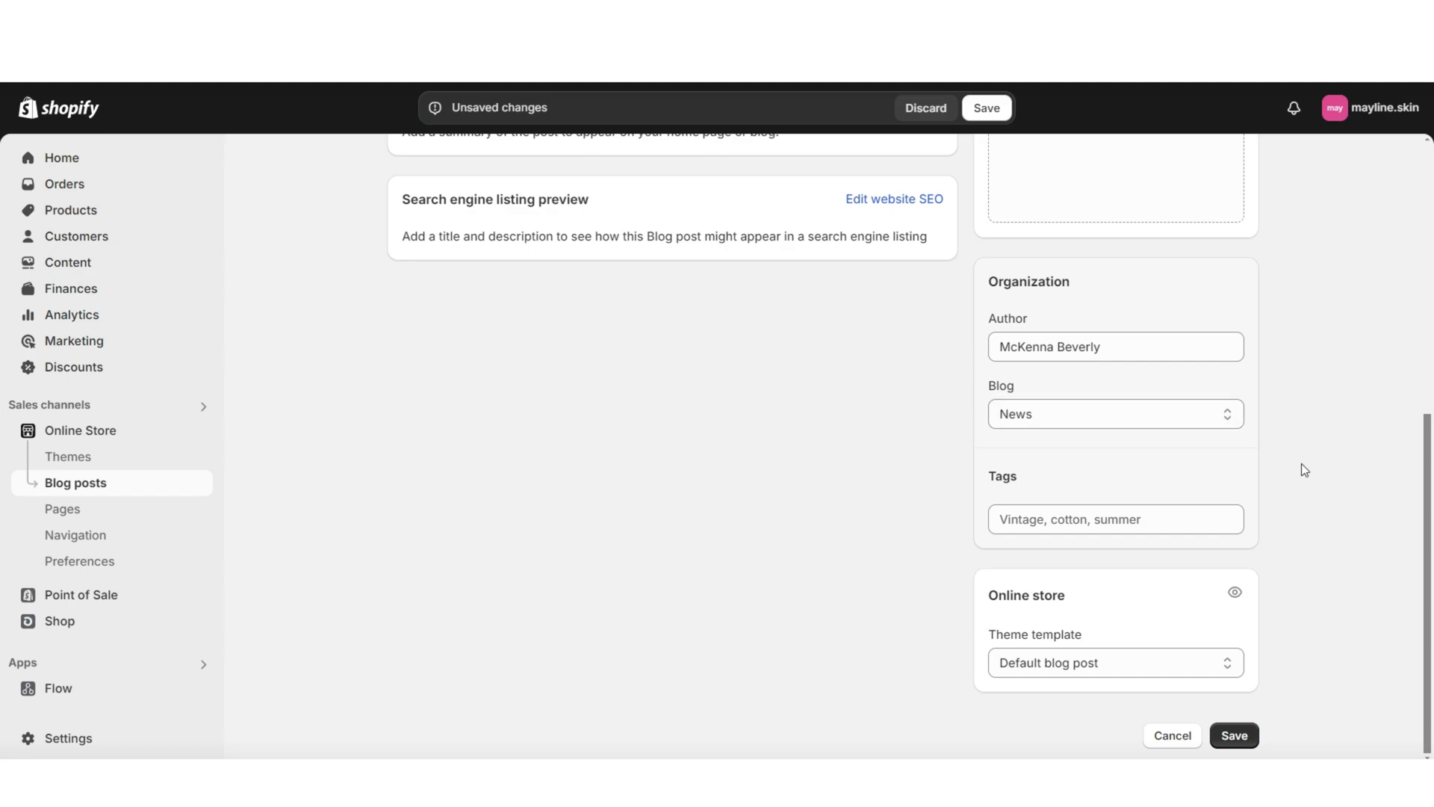
# Step: Title the post 'The 7 Step Skincare Routine | Create A Healthy Morning & Night Skincare Routine'
pyautogui.click(672, 313)
pyautogui.write('The 7 Step Skincare Routine |')
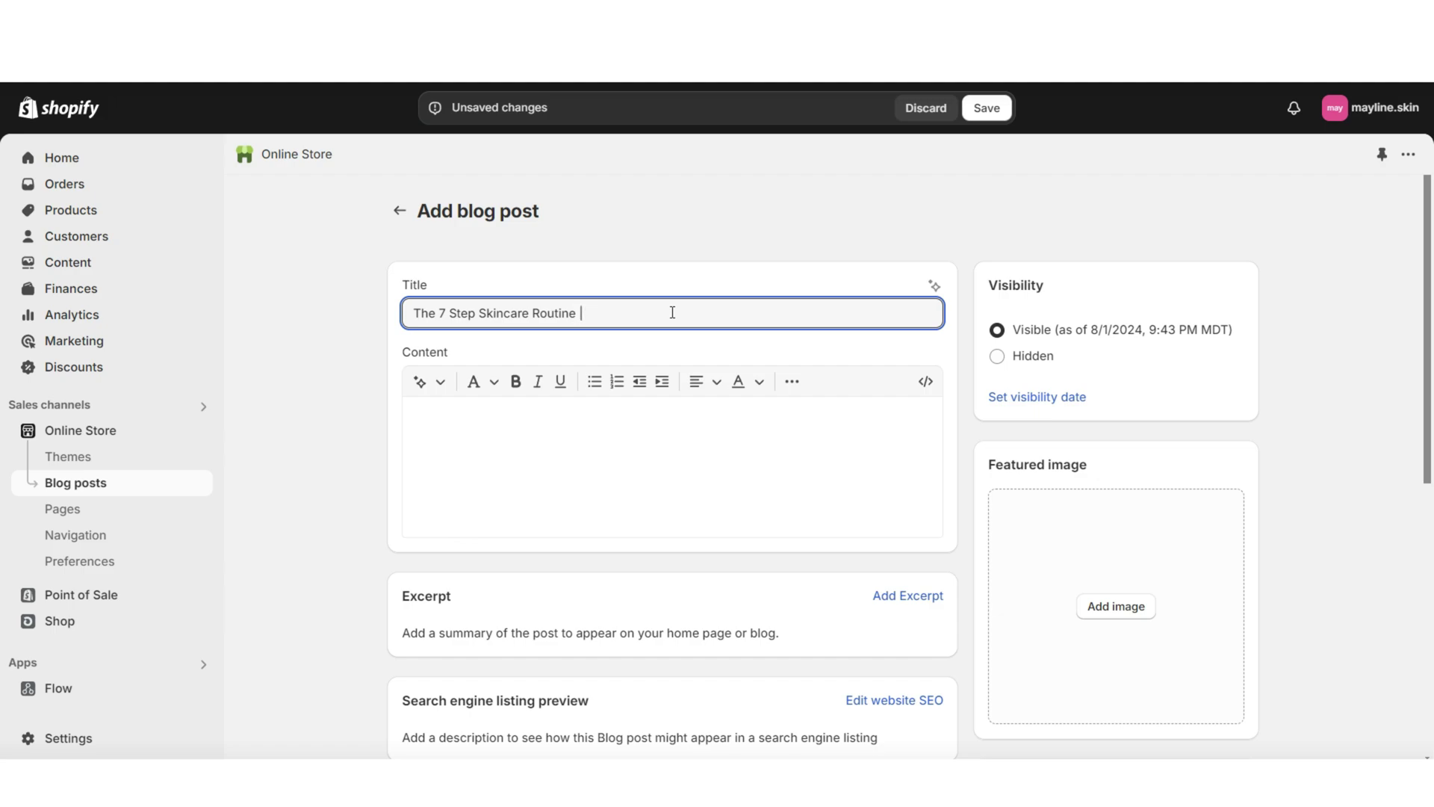
pyautogui.write('Create A Healthy Morning & Night Skincare Routine')
pyautogui.press('Tab')
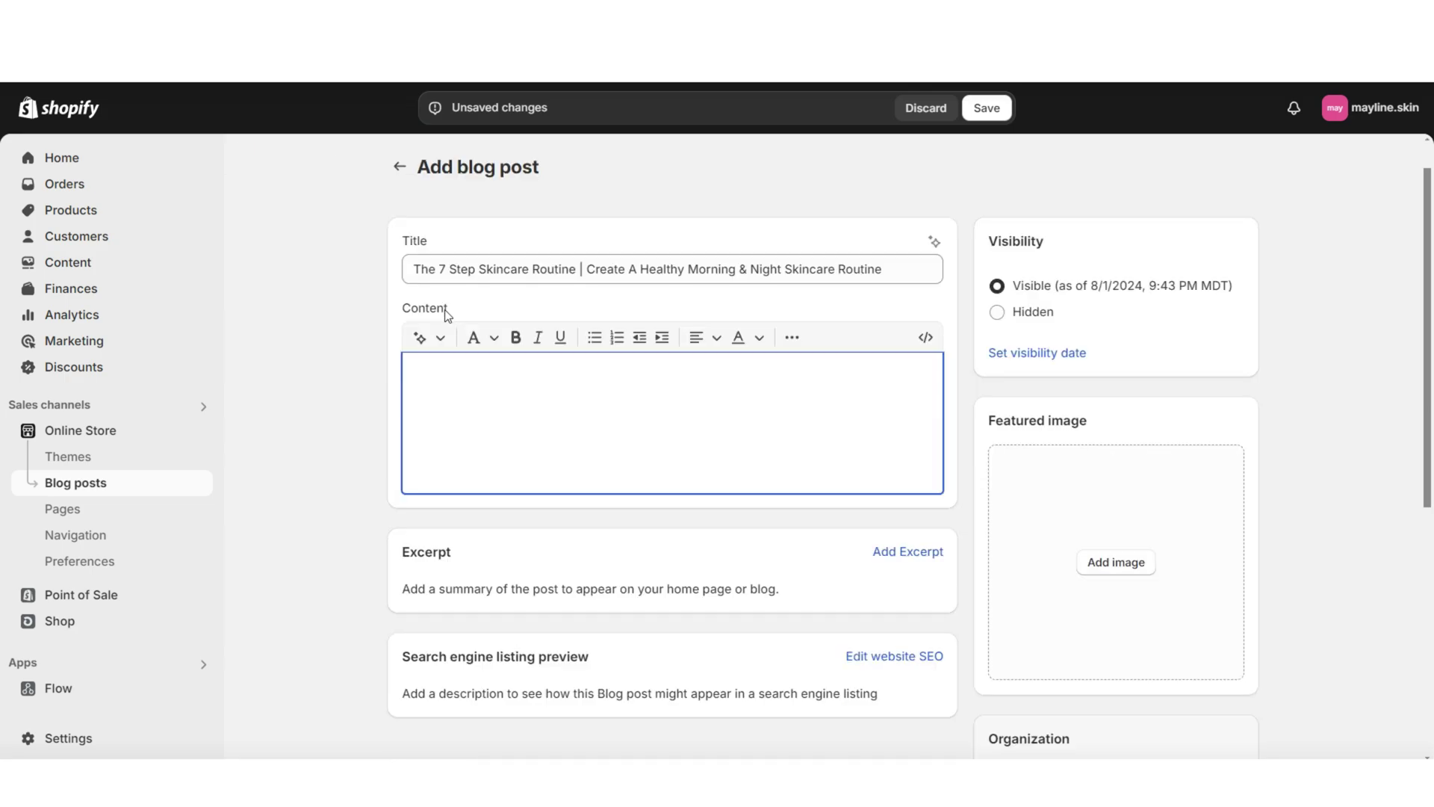
# Step: Paste the ChatGPT-written skincare routine article into the post's Content editor
pyautogui.scroll(-1, 316, 339)
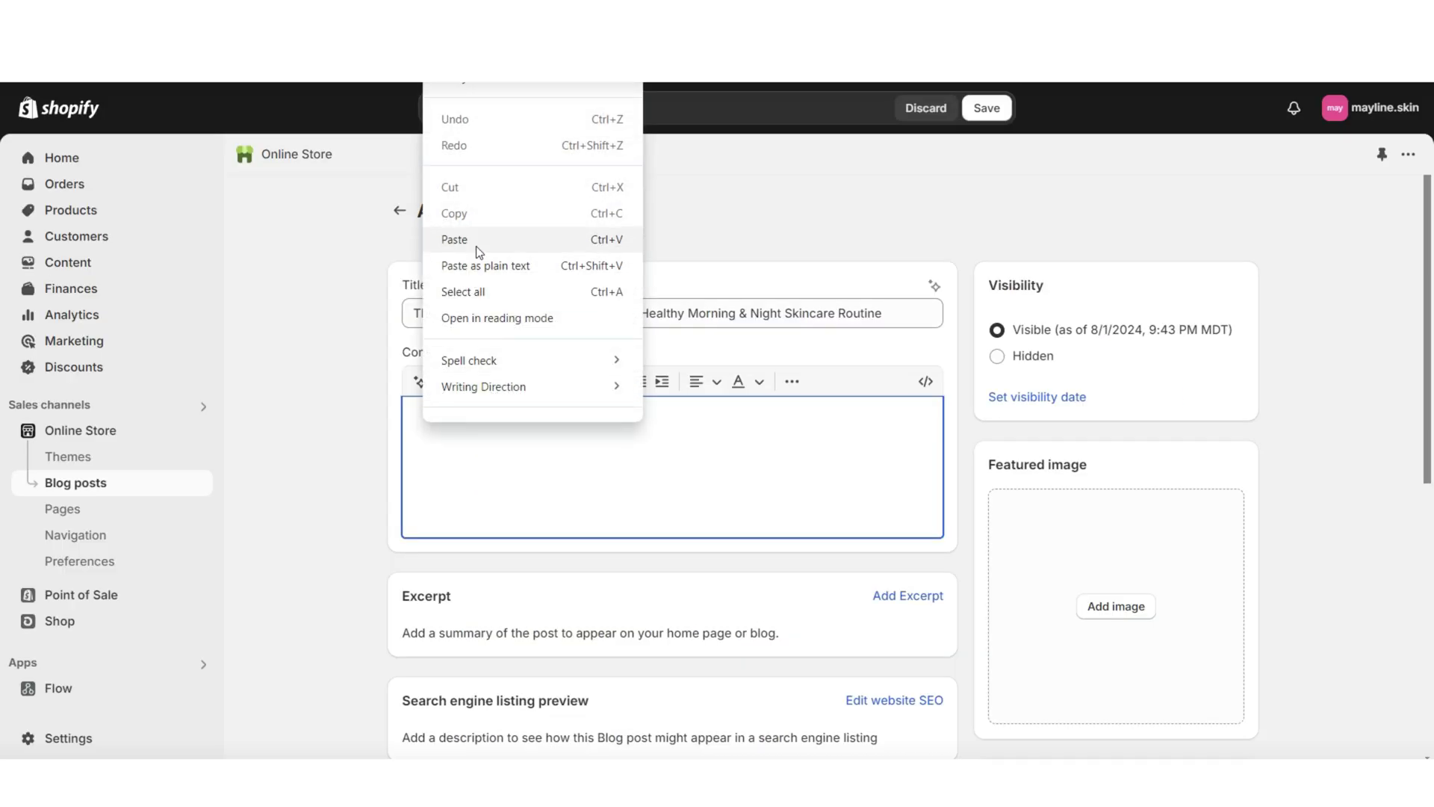
pyautogui.click(477, 245)
# Step: Centre the post's heading and intro paragraph
pyautogui.scroll(15, 614, 501)
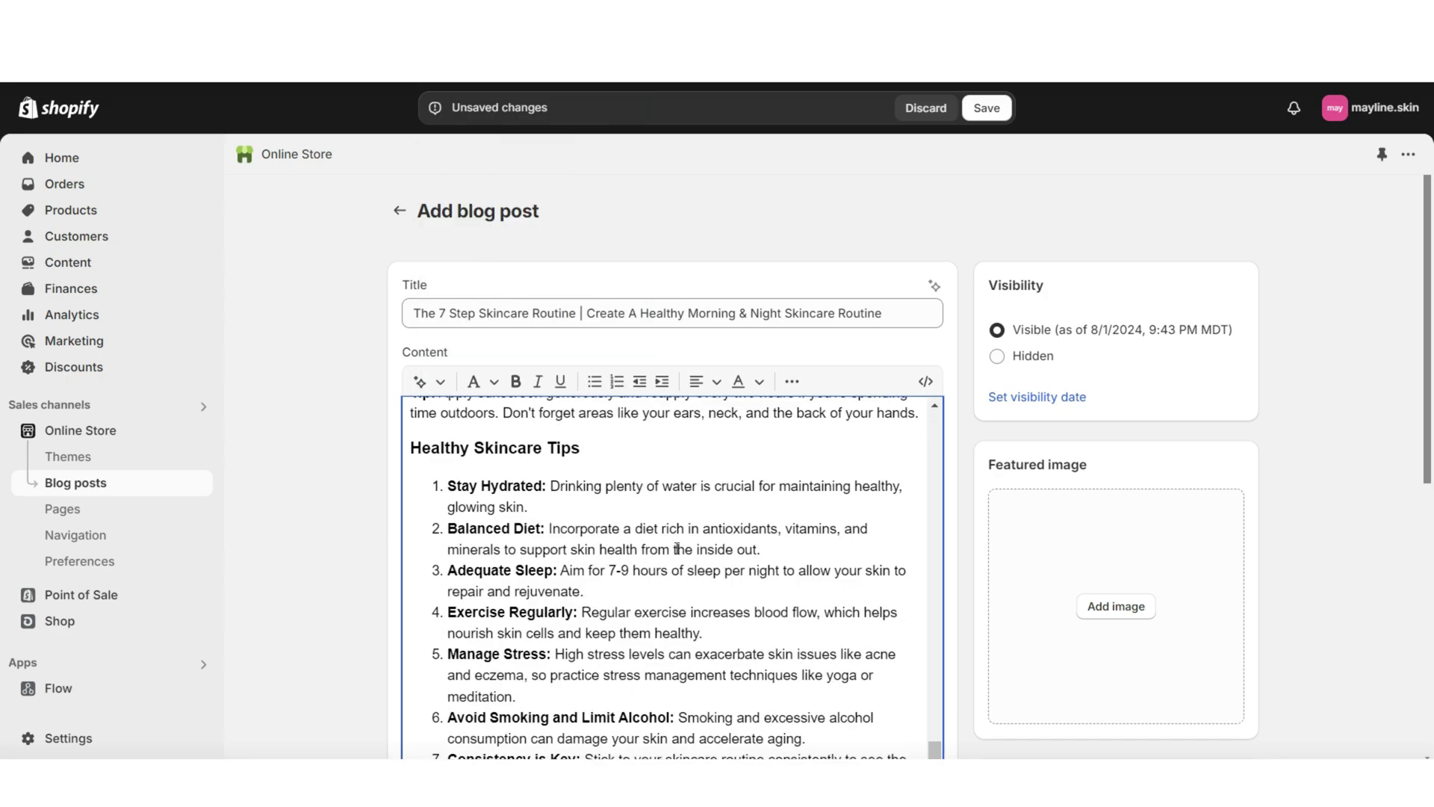
pyautogui.moveTo(595, 499); pyautogui.dragTo(409, 310)
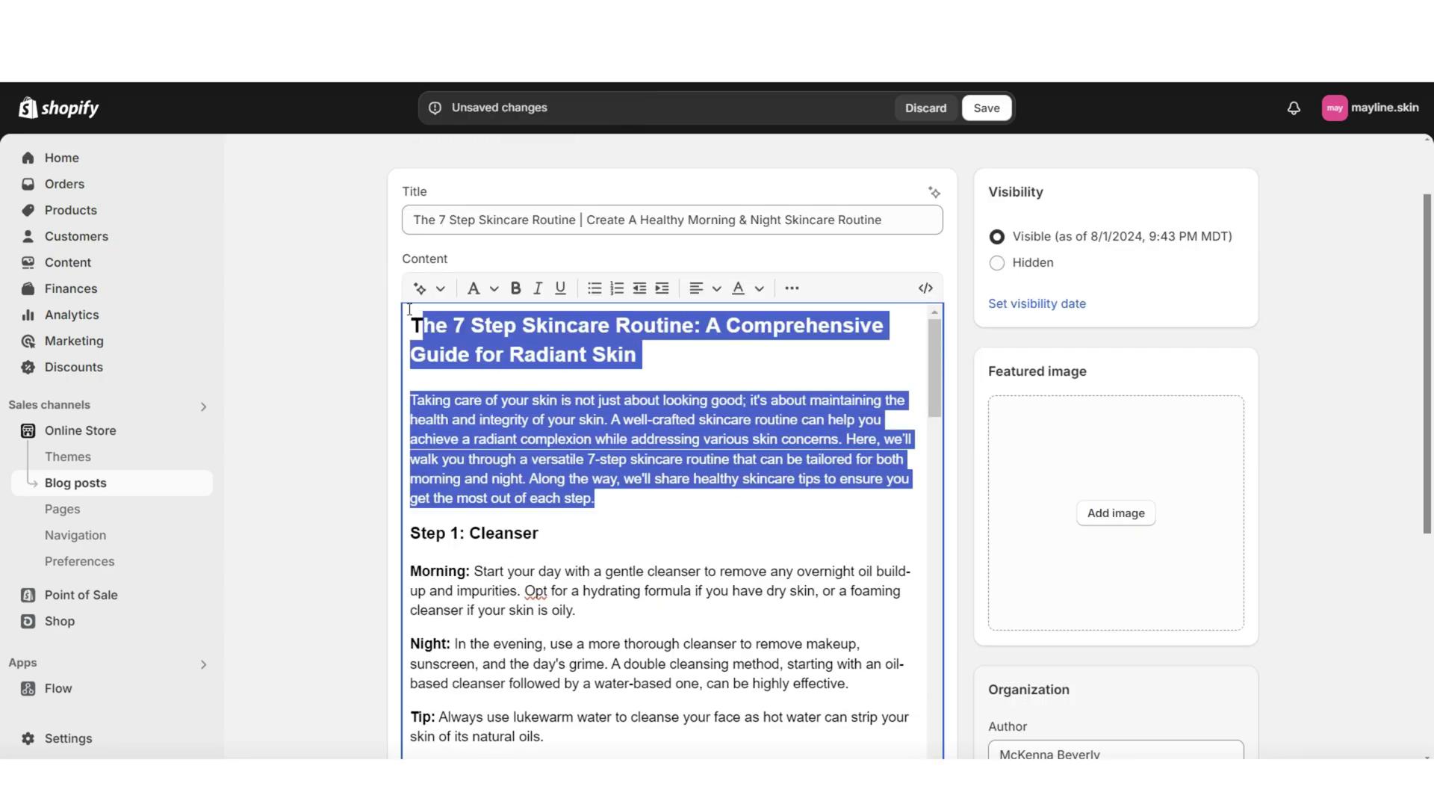
pyautogui.click(698, 288)
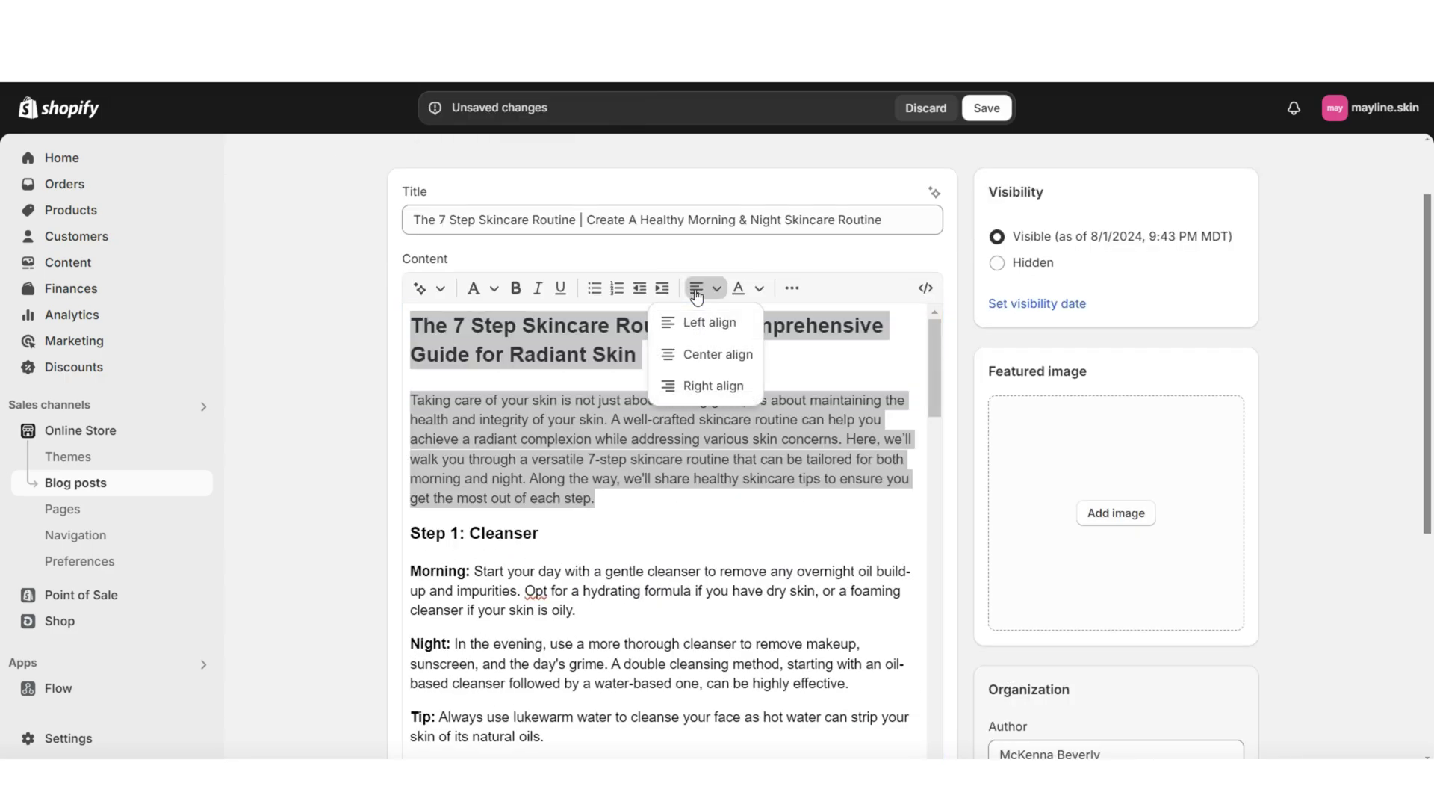
pyautogui.click(711, 356)
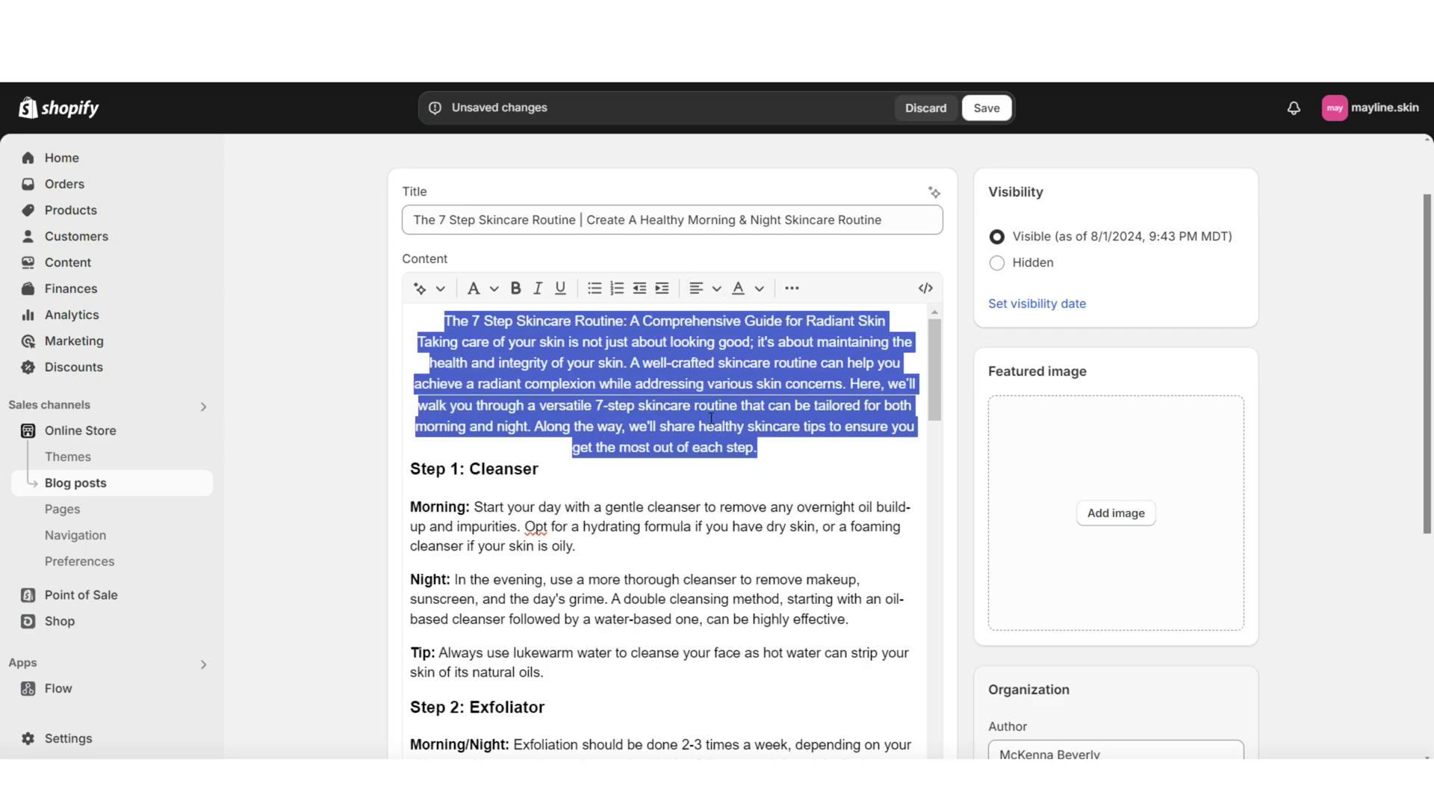
# Step: Make the post's title line a Heading 3
pyautogui.scroll(2, 710, 418)
pyautogui.click(482, 382)
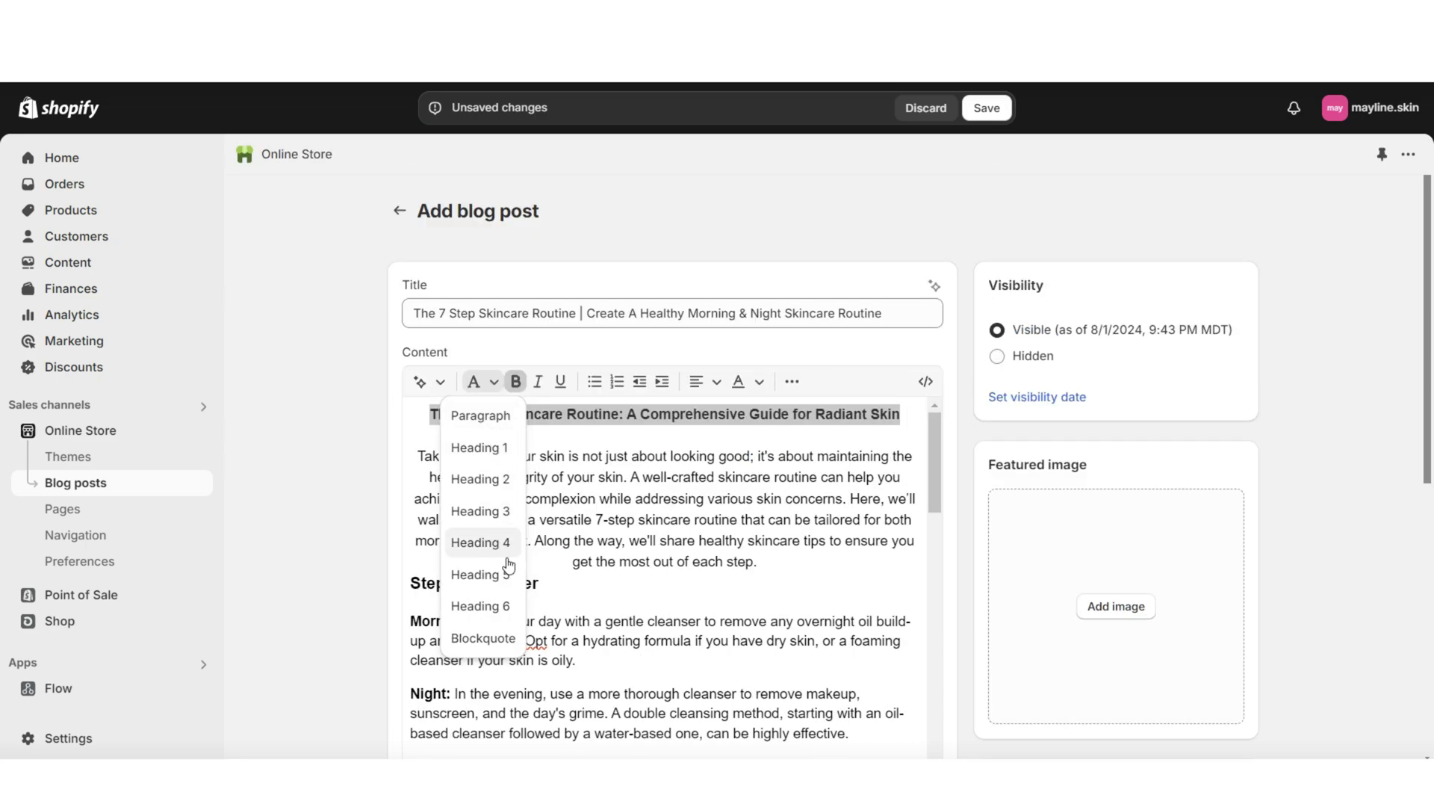
pyautogui.click(481, 511)
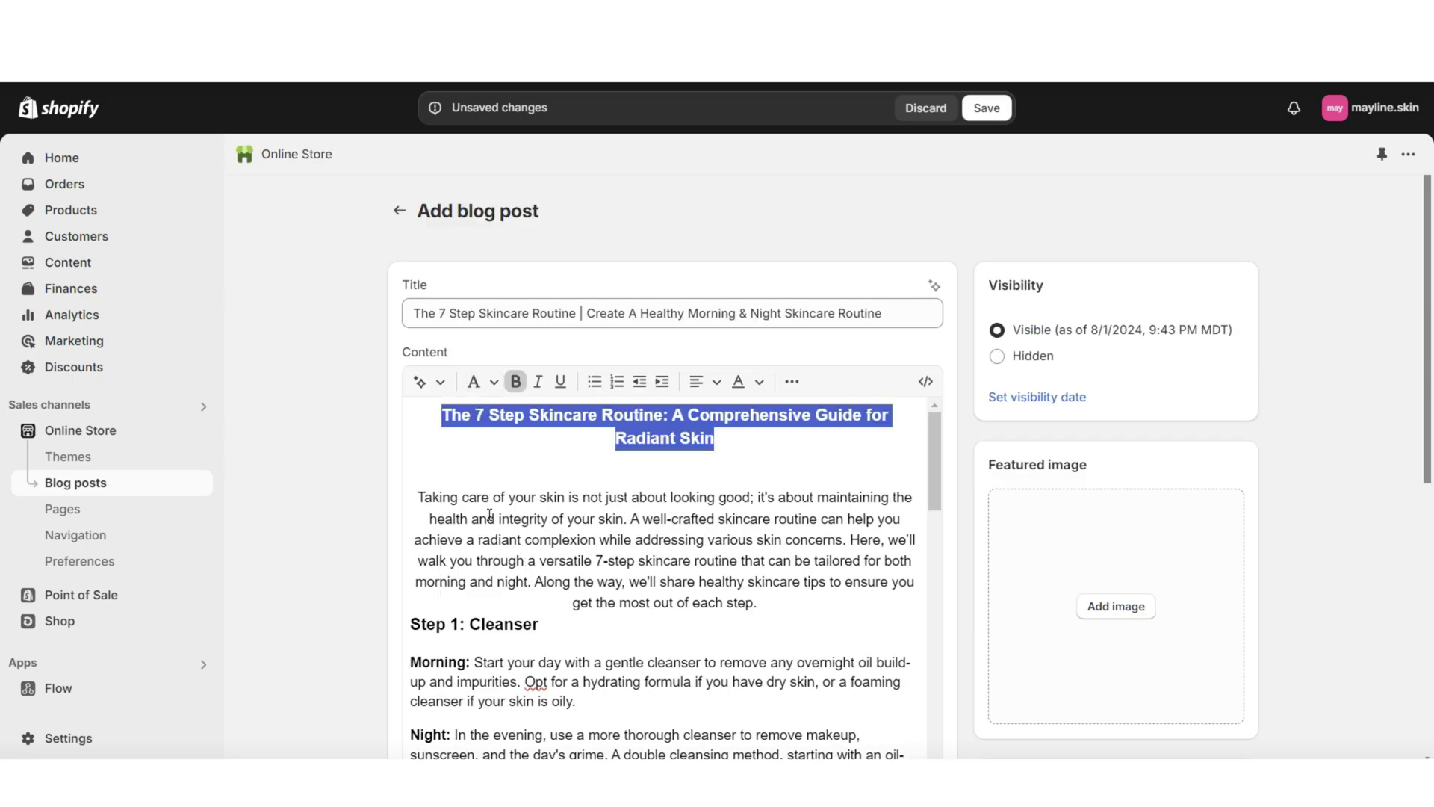
# Step: Select the Step 1 Morning paragraph and start a link, then cancel without adding one
pyautogui.scroll(-2, 561, 344)
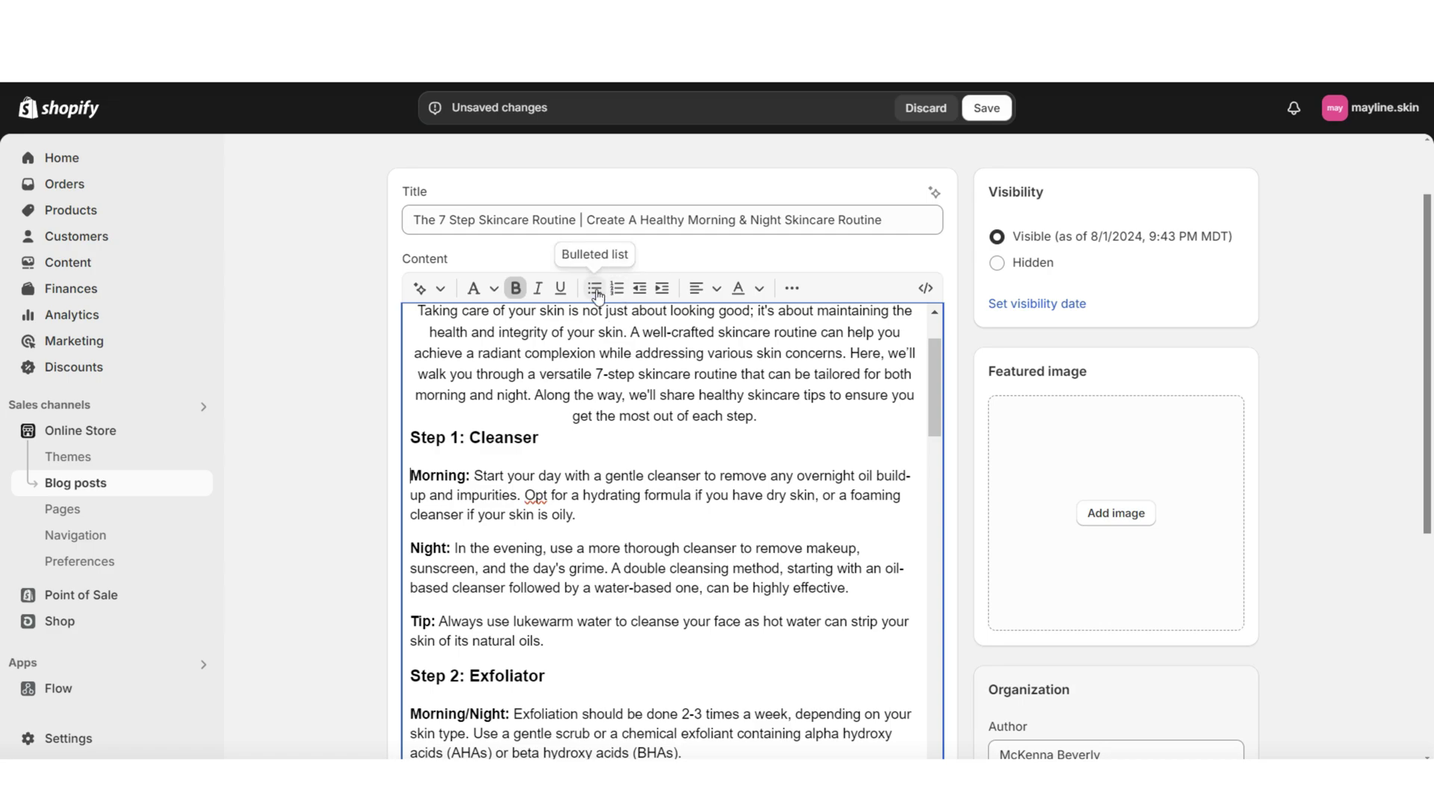
pyautogui.scroll(-2, 541, 461)
pyautogui.scroll(-1, 531, 532)
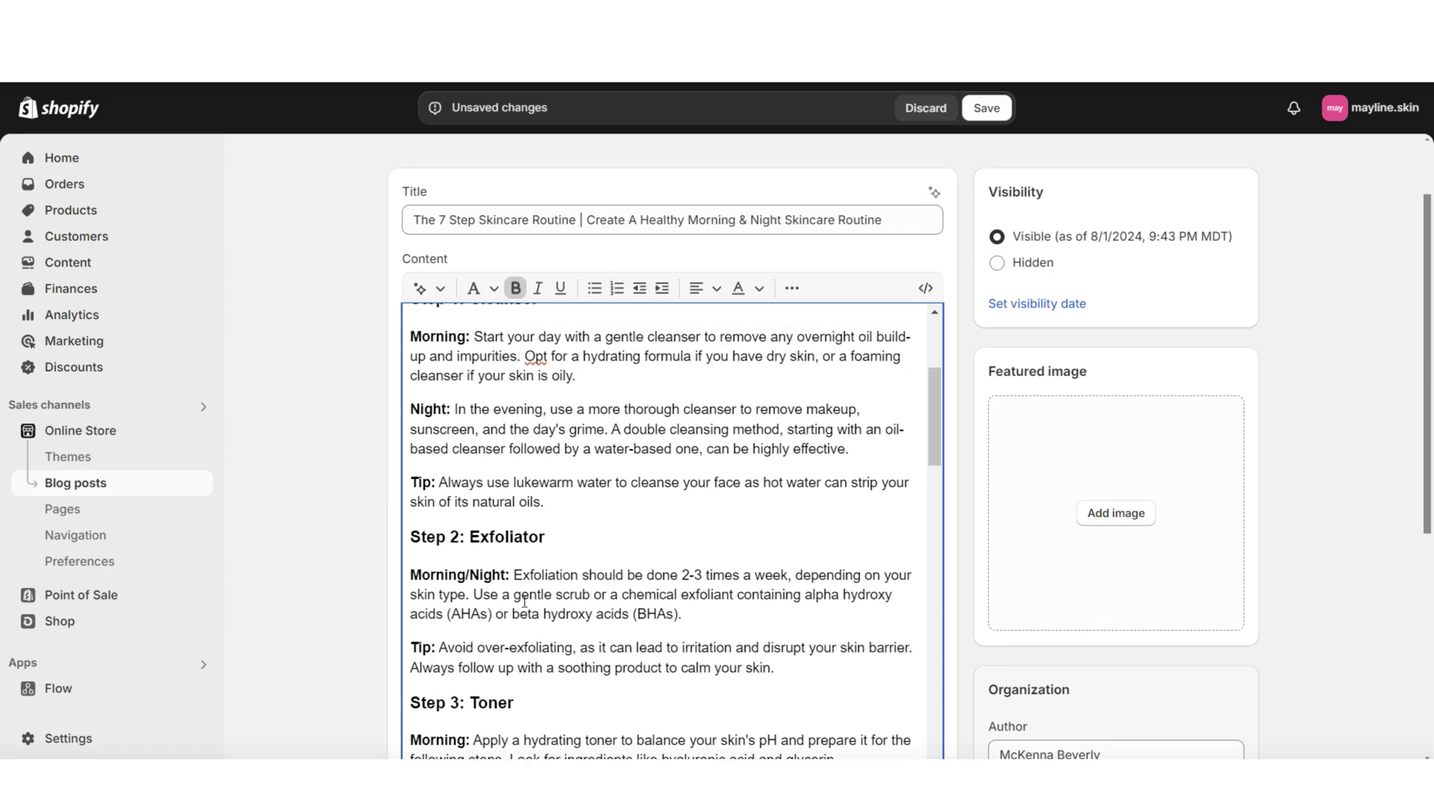
pyautogui.scroll(5, 564, 411)
pyautogui.scroll(-2, 583, 597)
pyautogui.tripleClick(523, 495)
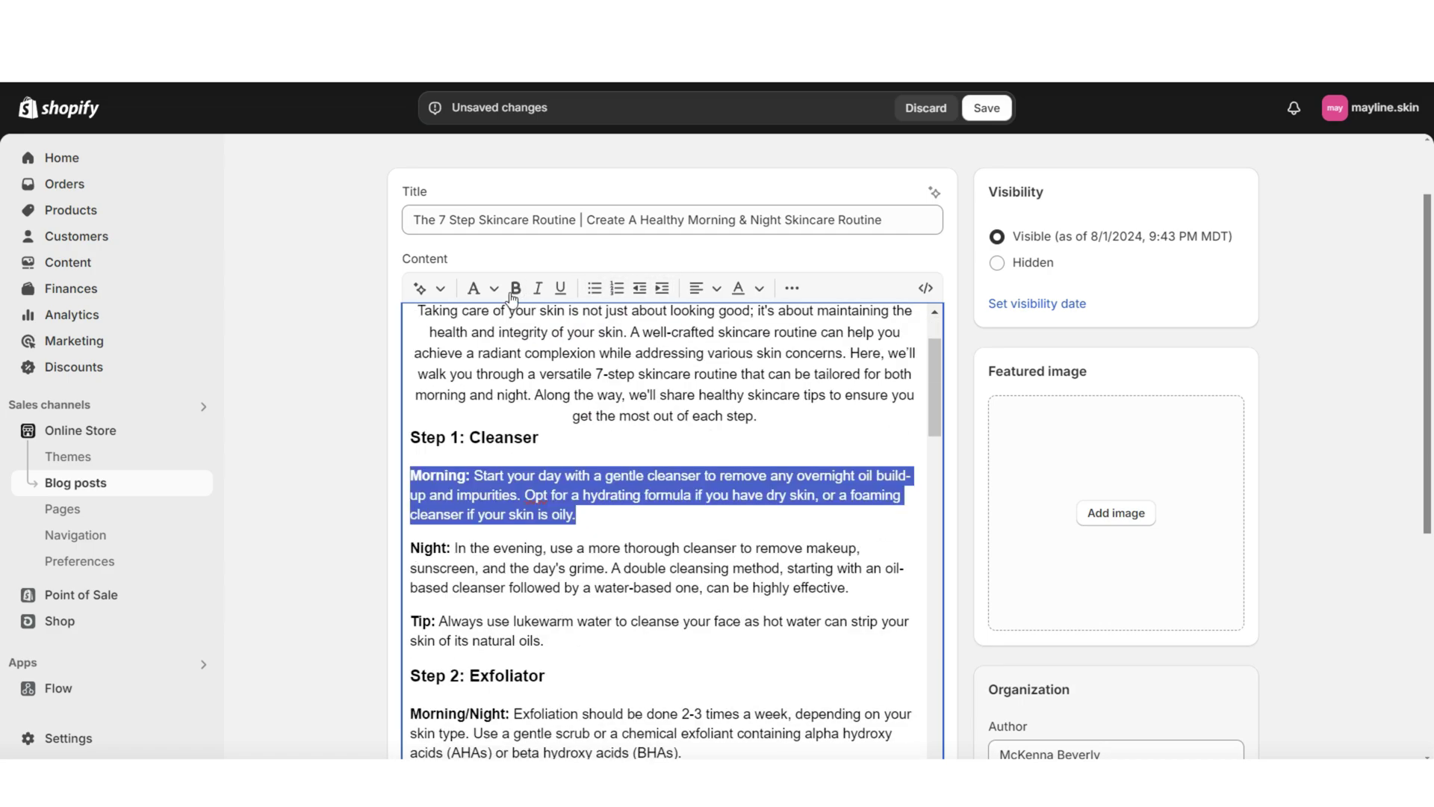
pyautogui.click(792, 287)
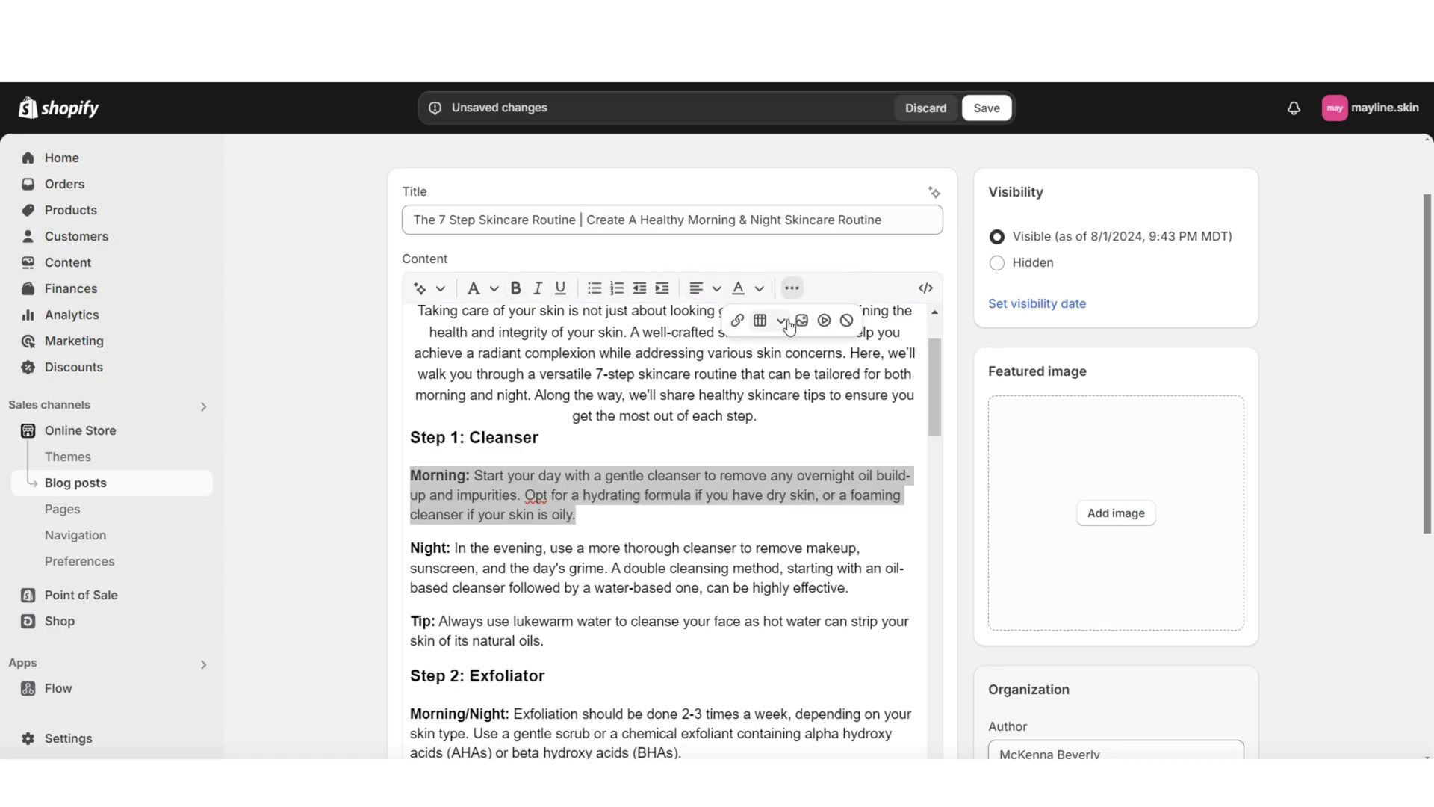
pyautogui.click(738, 321)
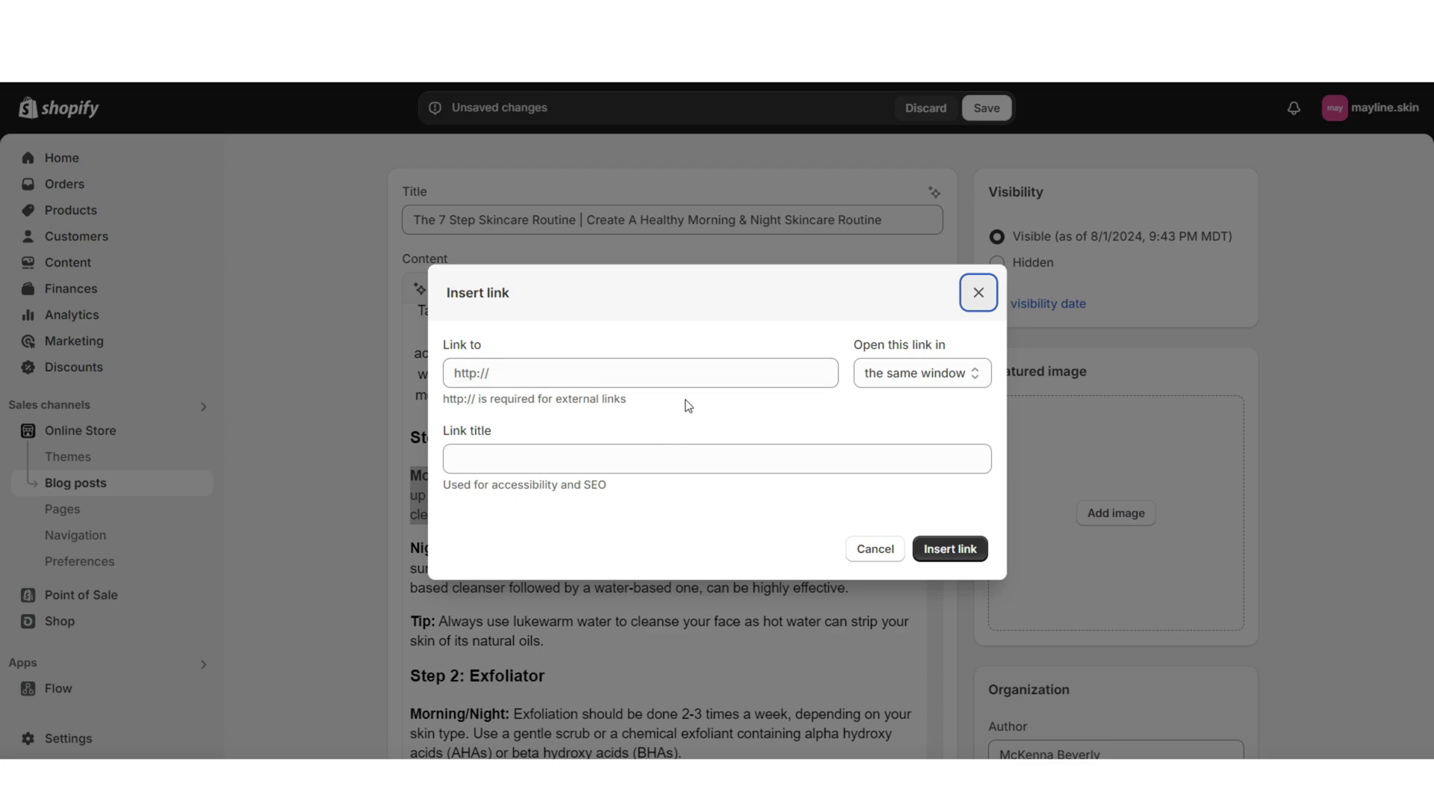
pyautogui.click(978, 292)
# Step: Resize the product image under Step 1 to 354×354
pyautogui.scroll(-5, 791, 363)
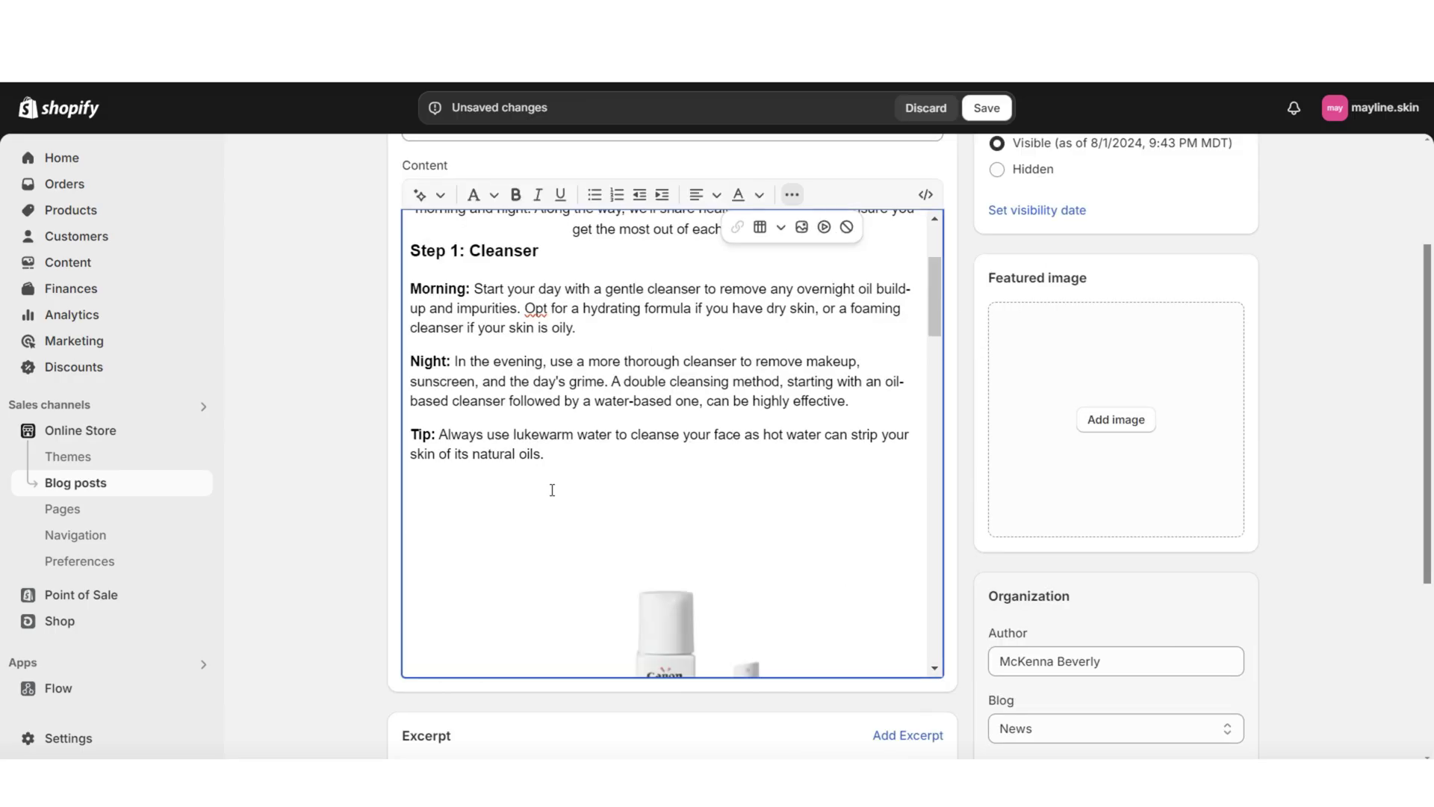
pyautogui.click(550, 486)
pyautogui.moveTo(409, 418); pyautogui.dragTo(531, 503)
pyautogui.scroll(-3, 739, 426)
pyautogui.click(725, 434)
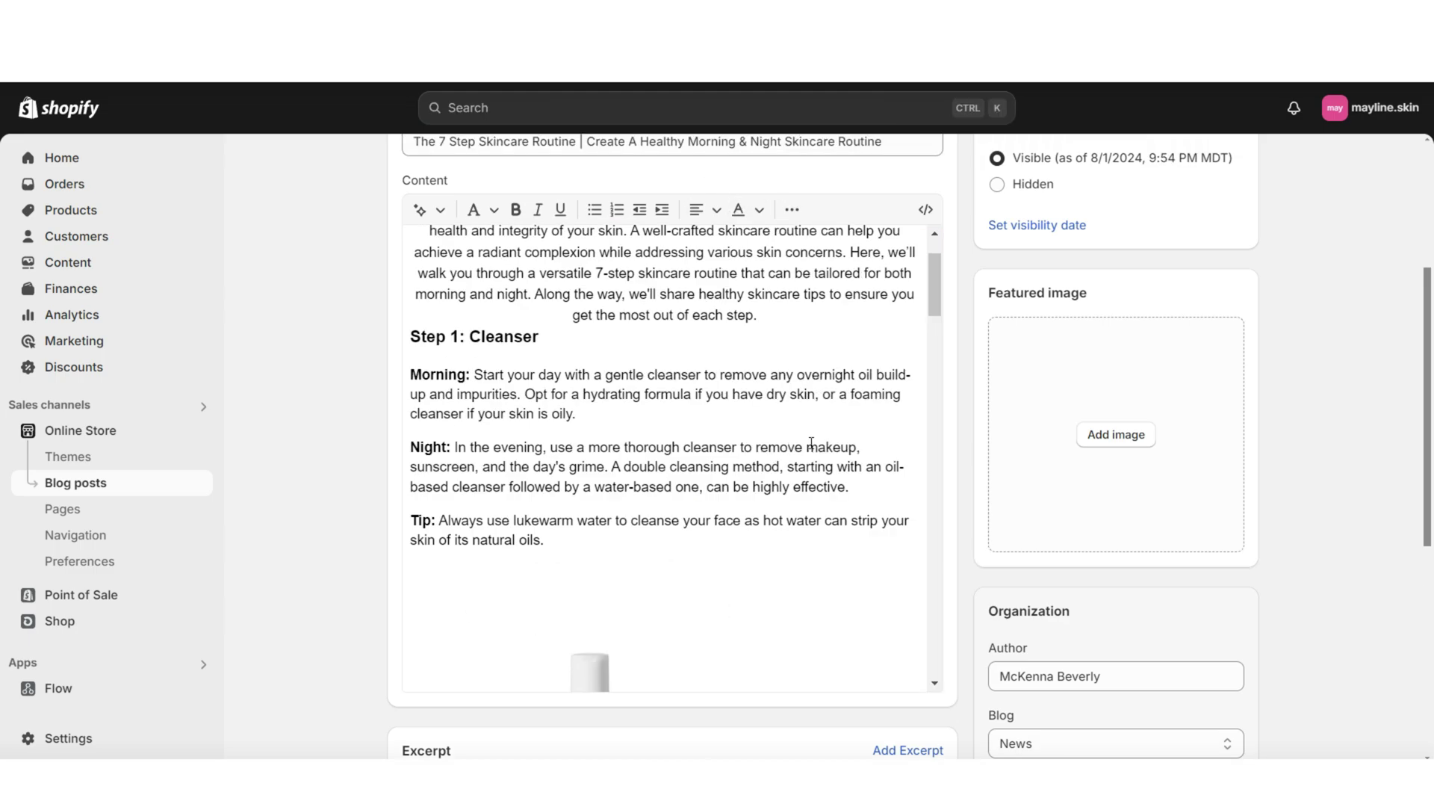
# Step: Centre-align the portrait image under Step 5
pyautogui.scroll(-4, 812, 443)
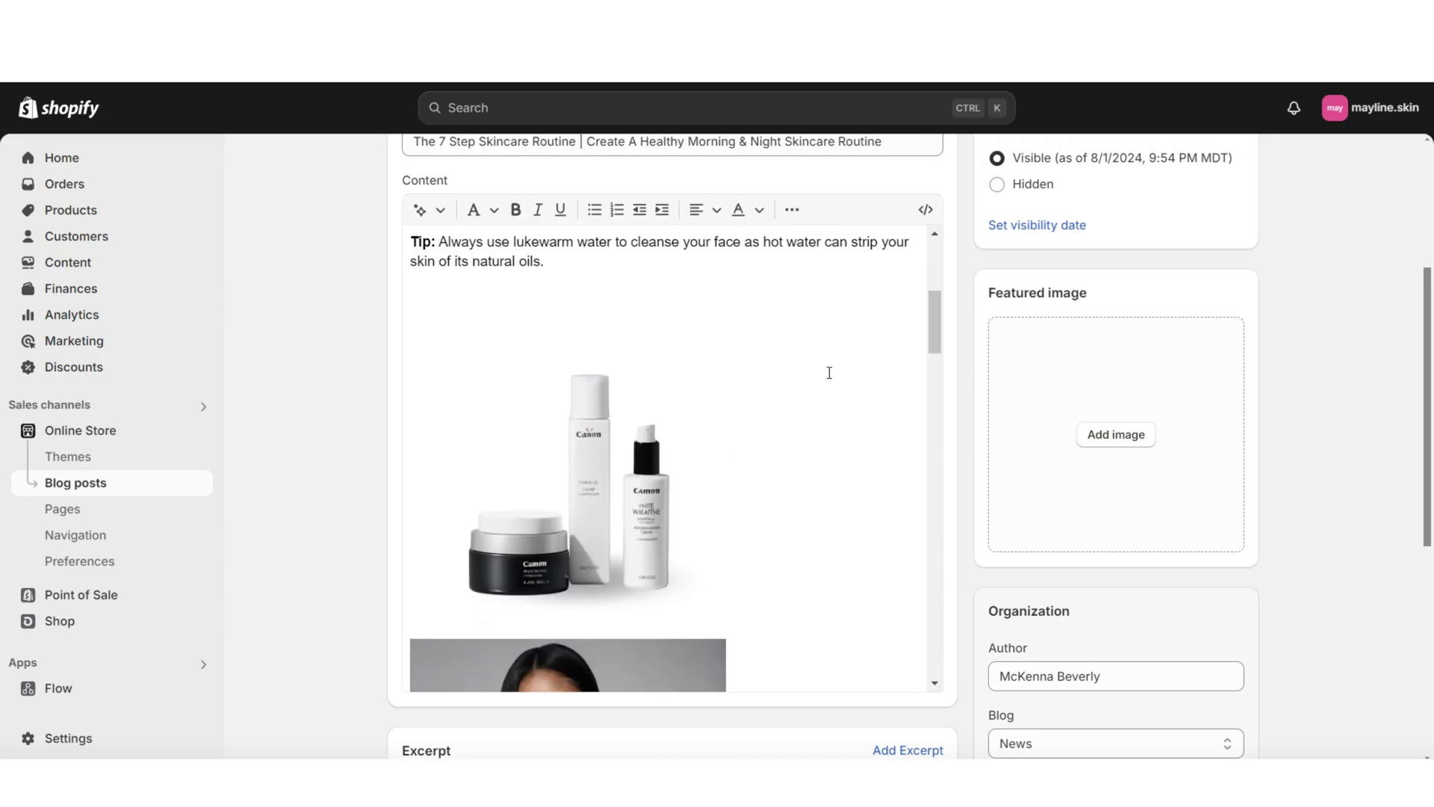
pyautogui.scroll(-8, 806, 323)
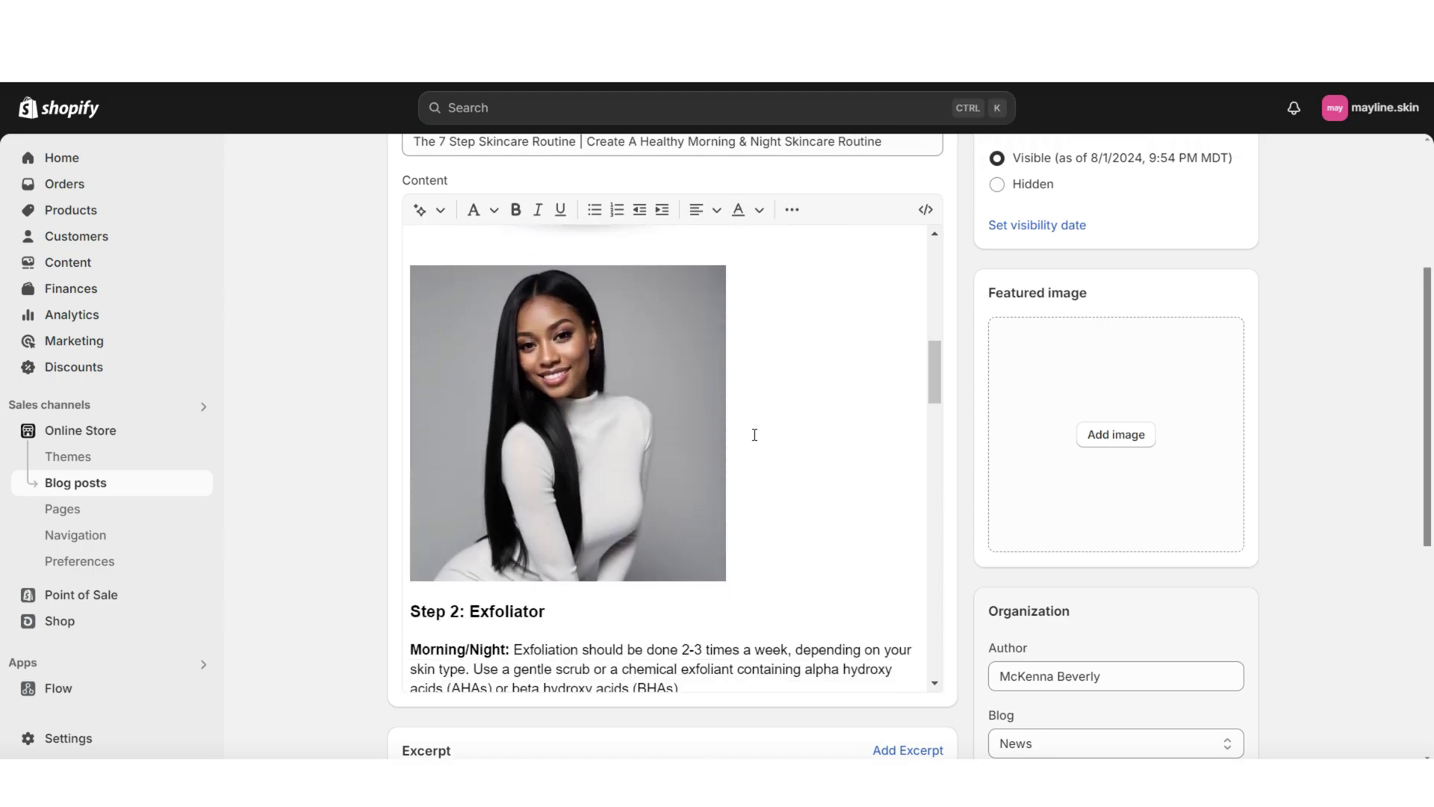
pyautogui.scroll(5, 792, 463)
pyautogui.scroll(-18, 794, 437)
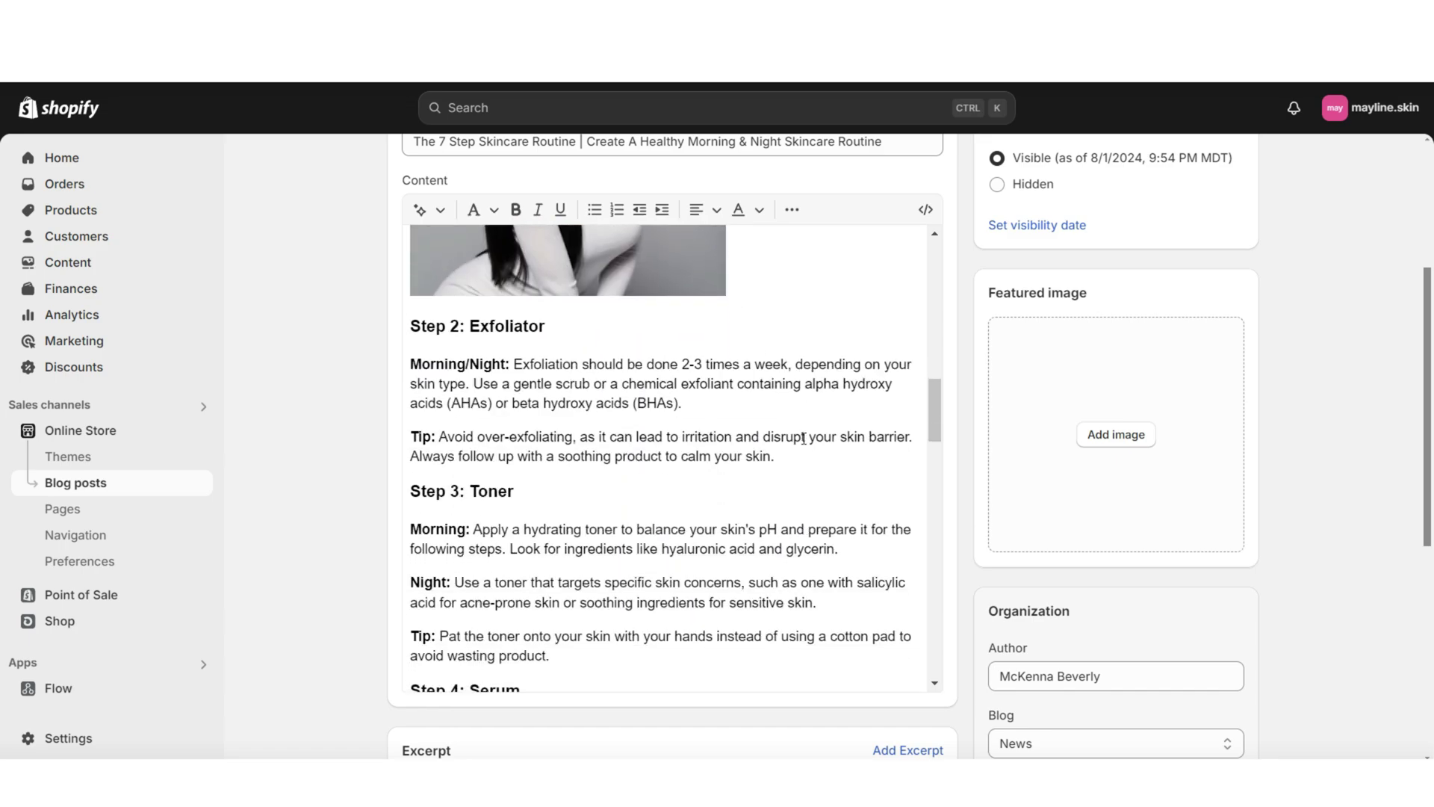
pyautogui.scroll(3, 808, 438)
pyautogui.click(564, 481)
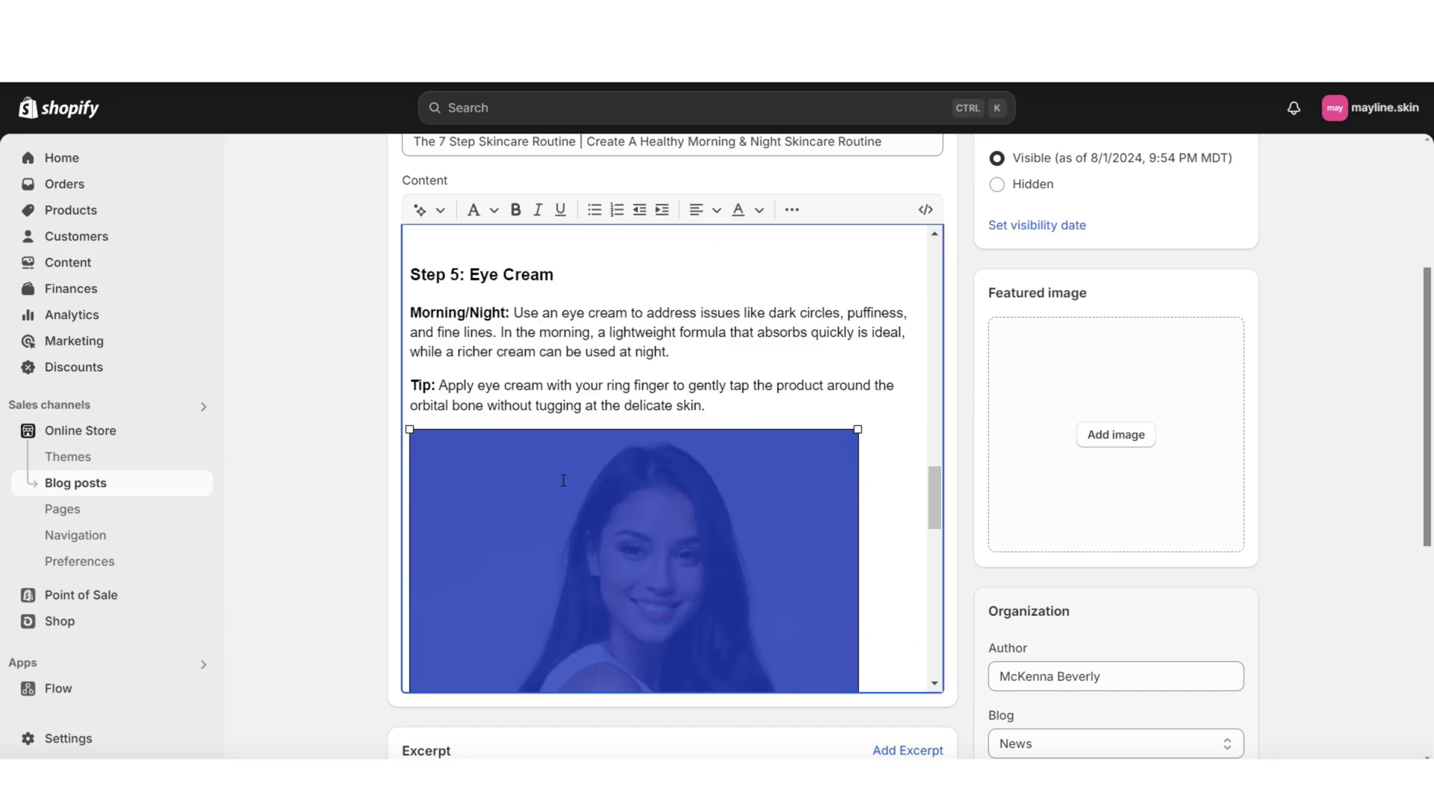
pyautogui.click(706, 209)
pyautogui.click(697, 276)
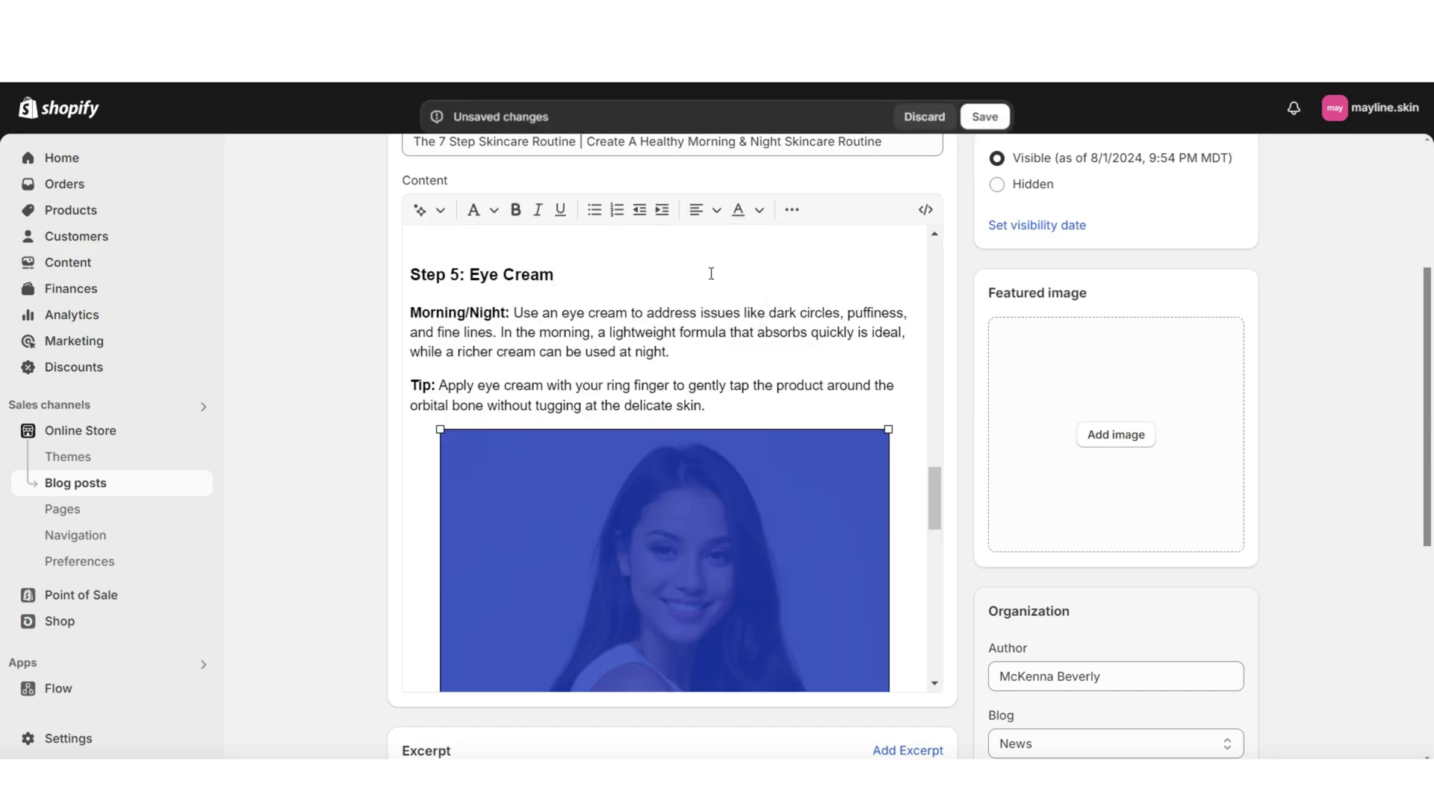
# Step: Save the blog post and view it on the live store
pyautogui.scroll(-8, 747, 395)
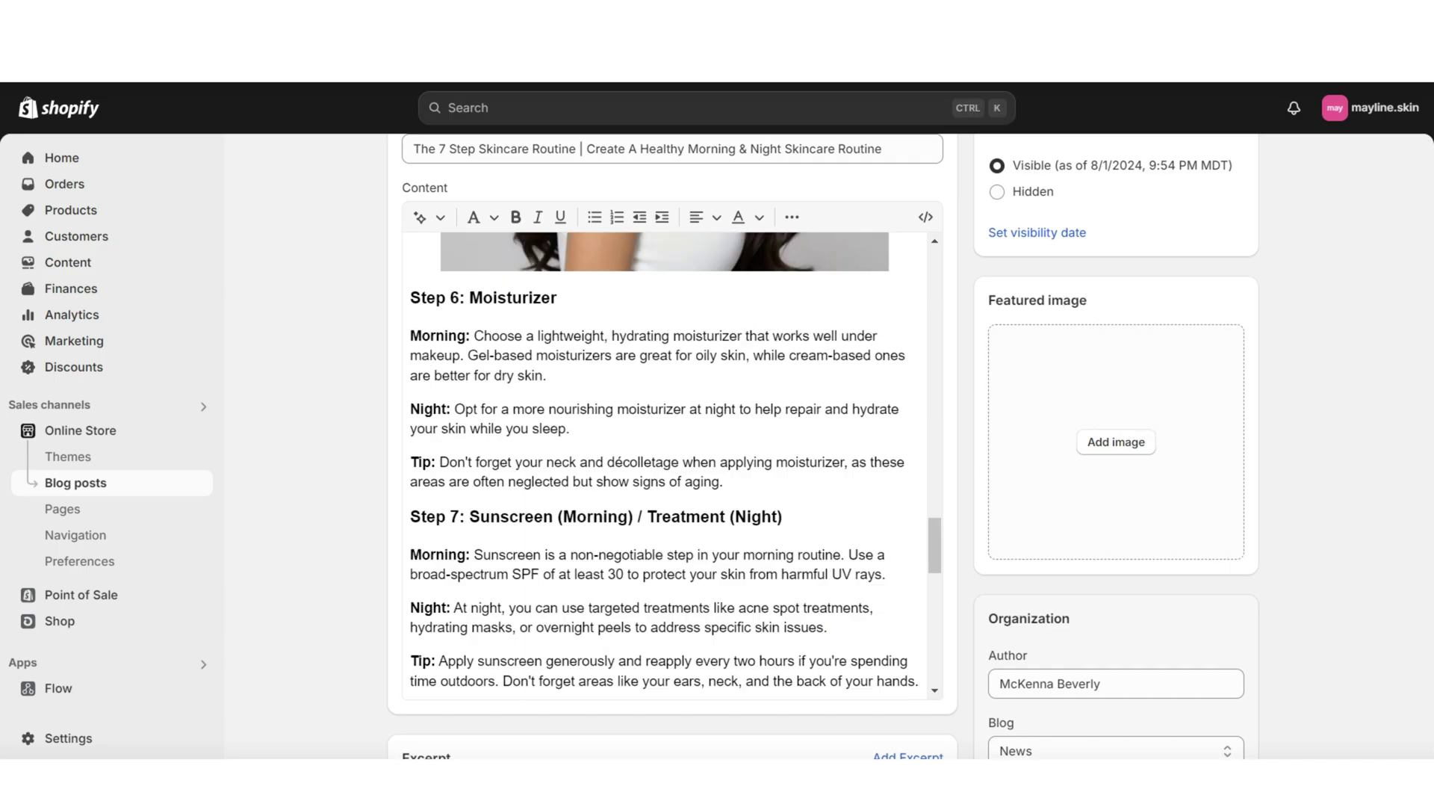
pyautogui.scroll(1, 1065, 221)
pyautogui.click(989, 108)
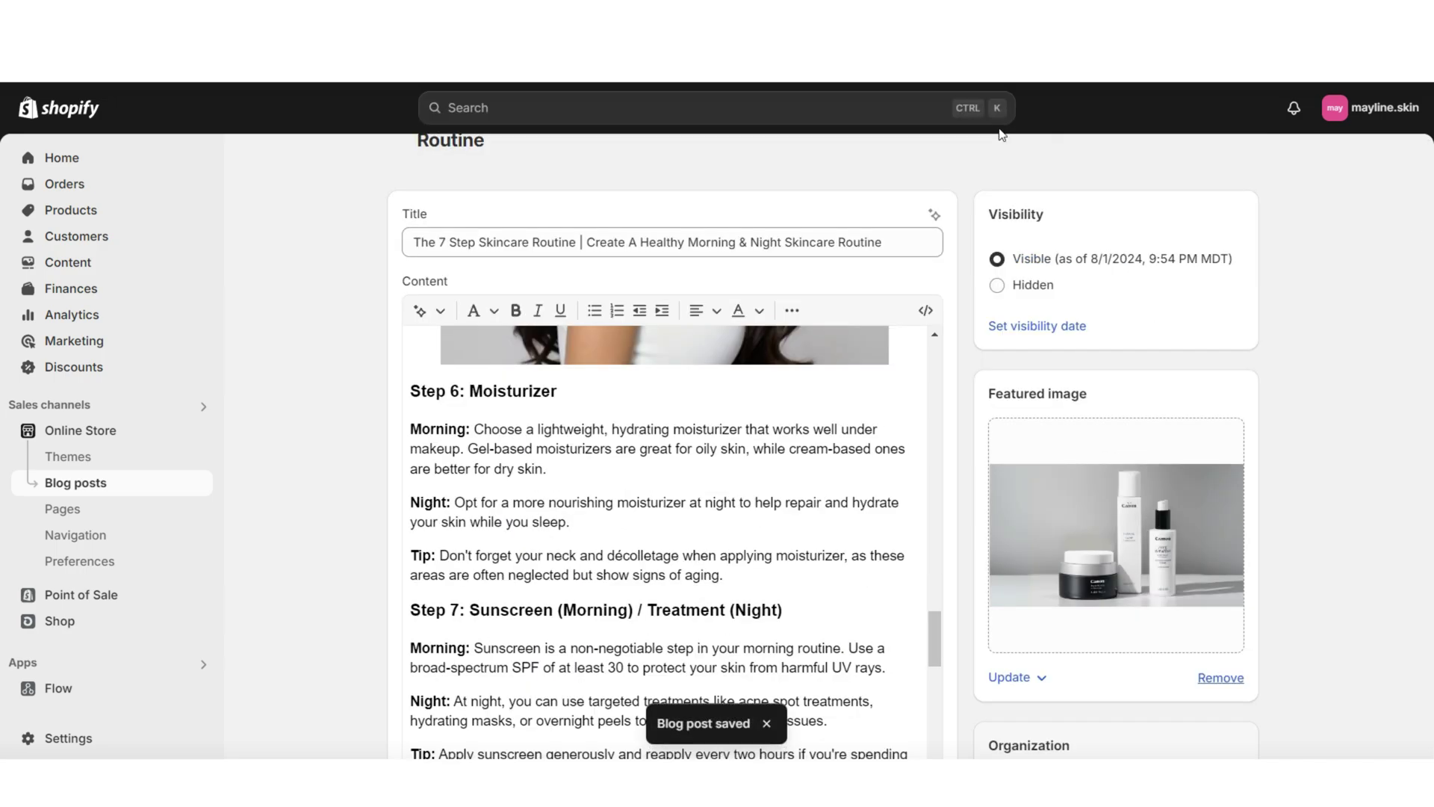
pyautogui.click(1150, 212)
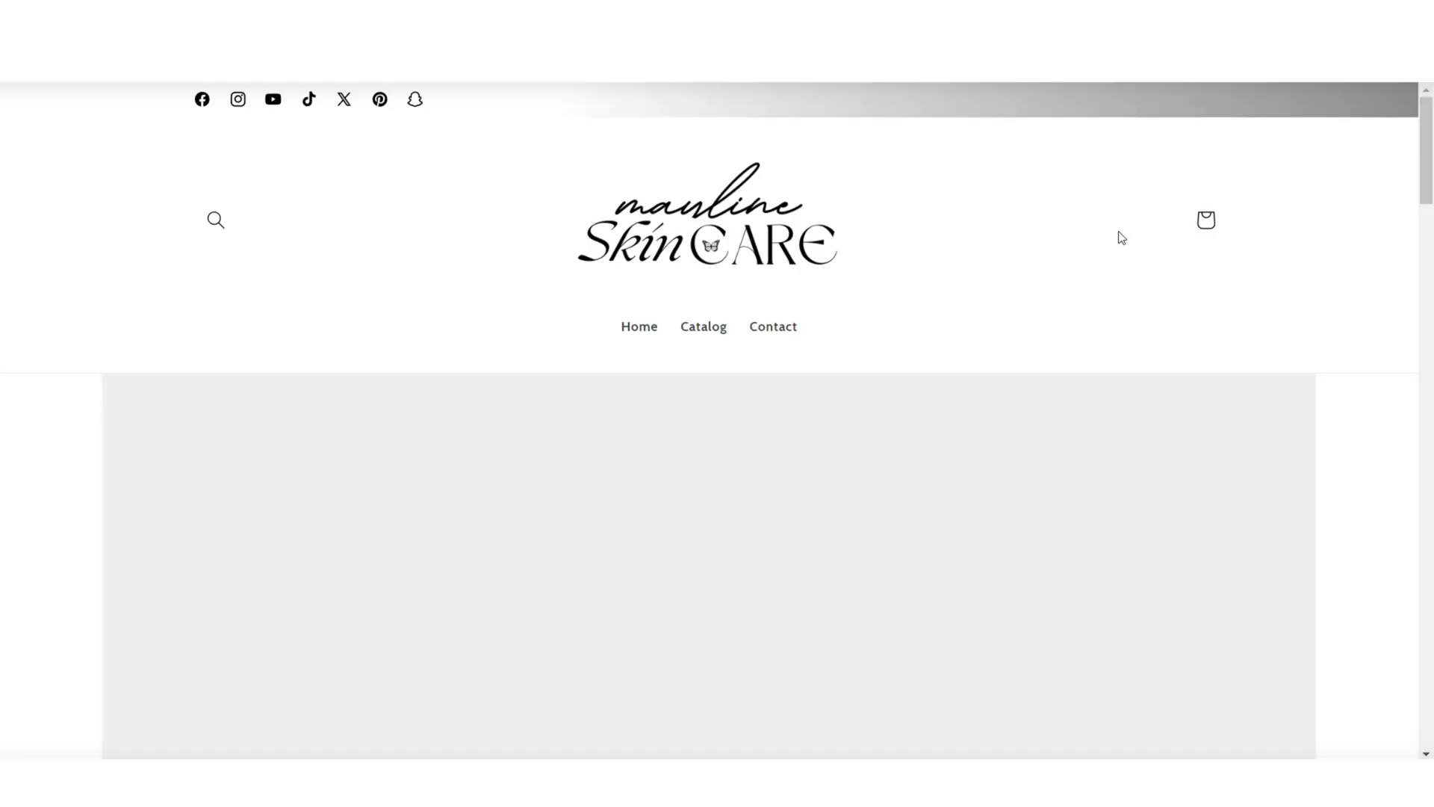
# Step: Scroll the live skincare routine post down to its closing paragraph and footer
pyautogui.scroll(-10, 1167, 246)
pyautogui.scroll(-11, 1429, 457)
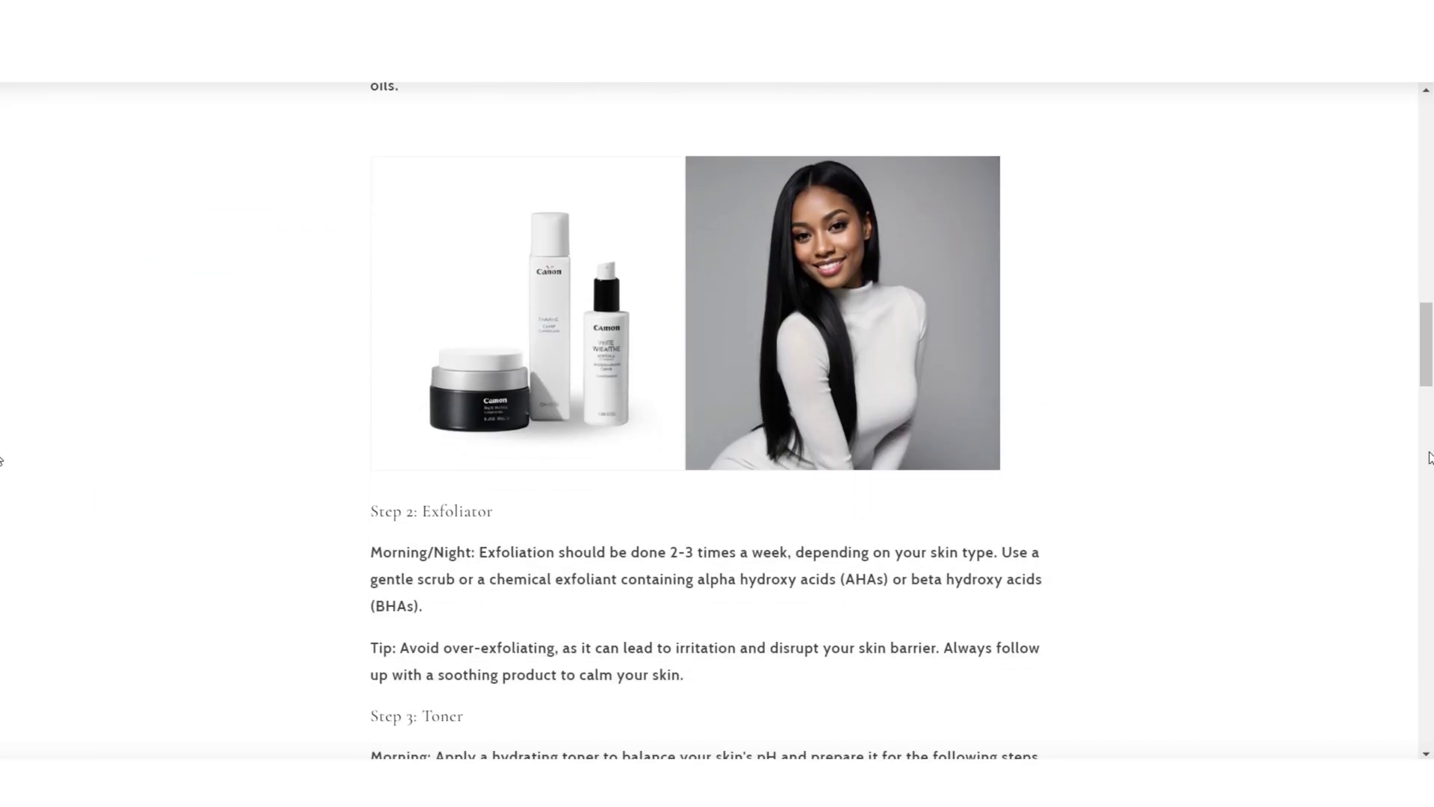
pyautogui.scroll(-3, 1429, 457)
pyautogui.scroll(-5, 1429, 457)
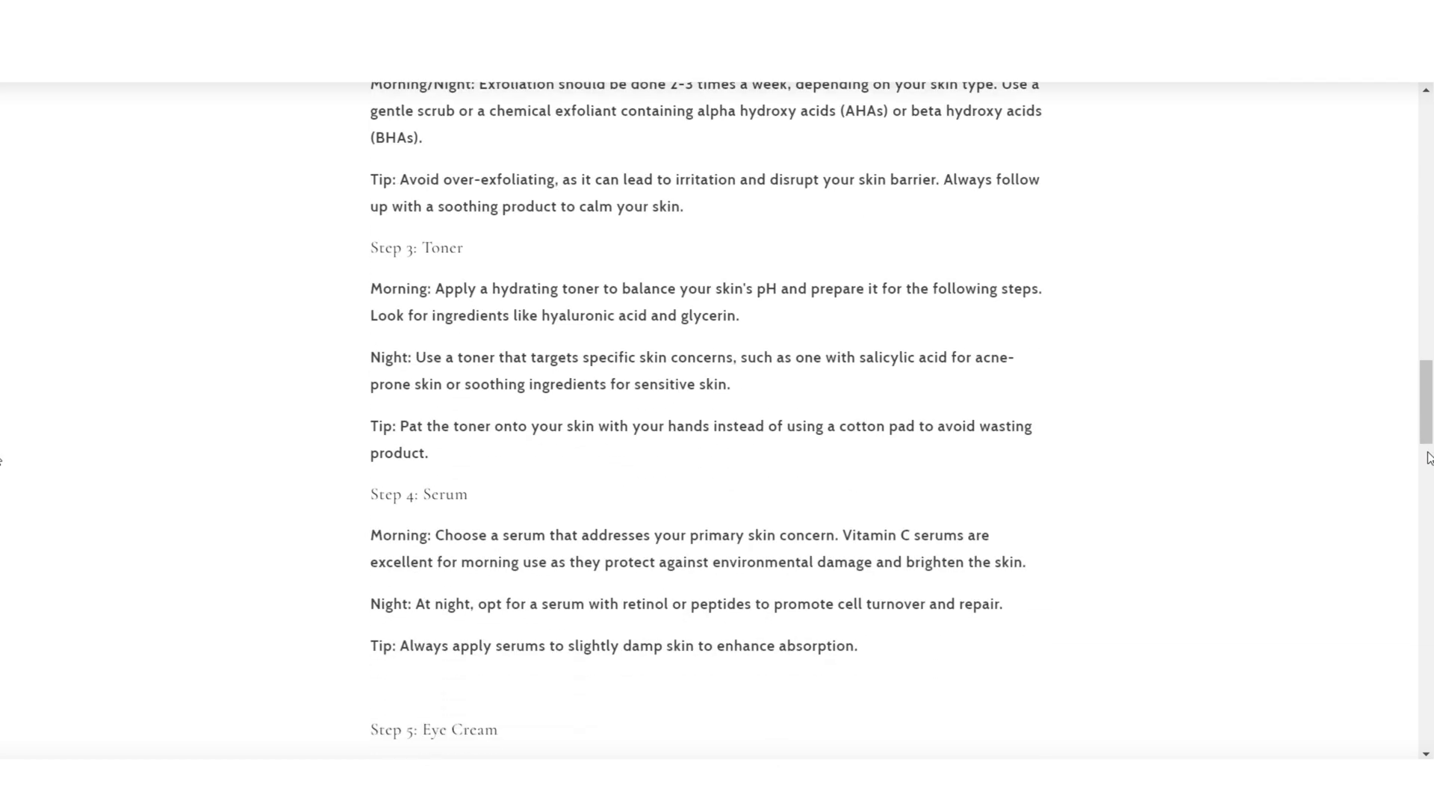
pyautogui.scroll(-9, 1429, 458)
pyautogui.scroll(-15, 1429, 457)
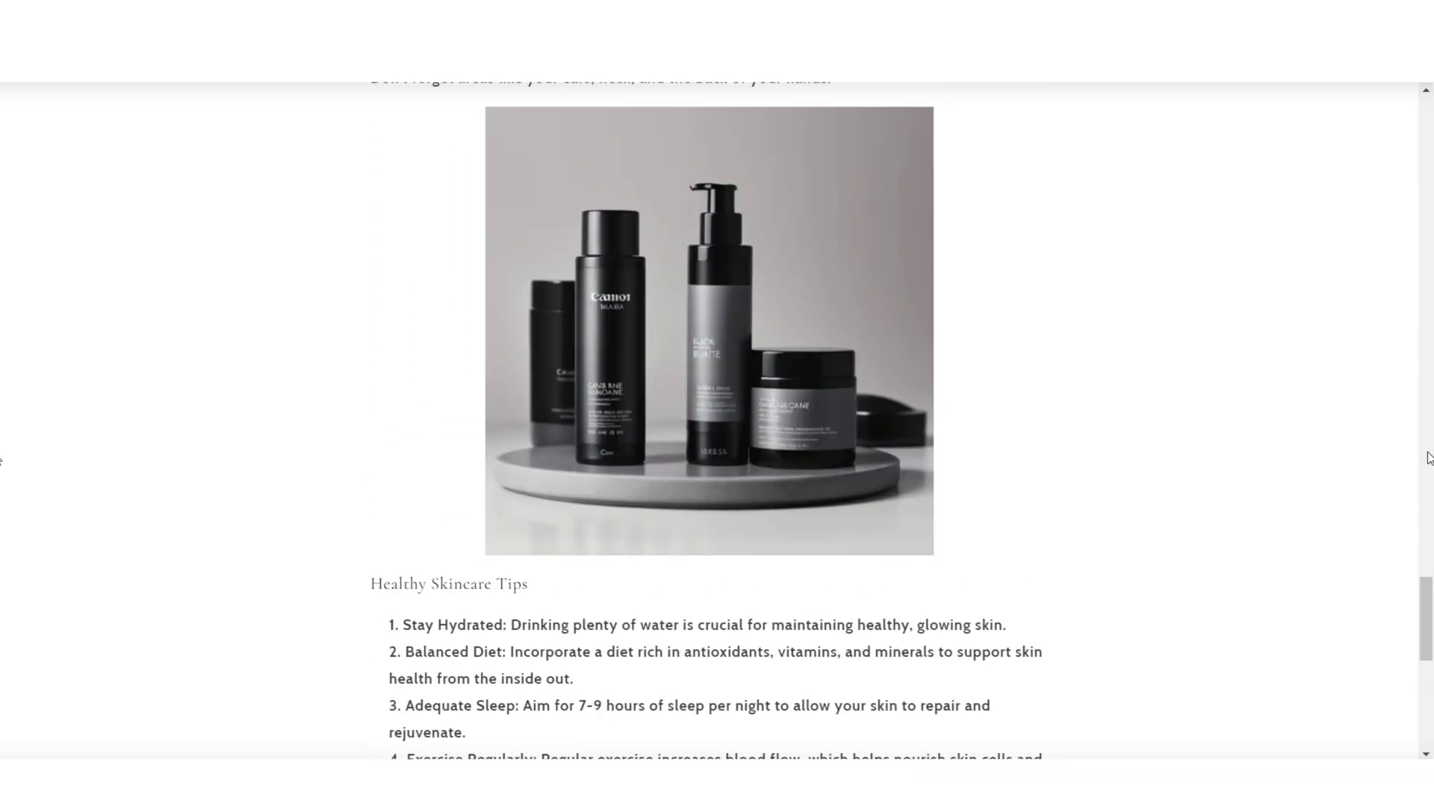
pyautogui.scroll(-12, 1429, 457)
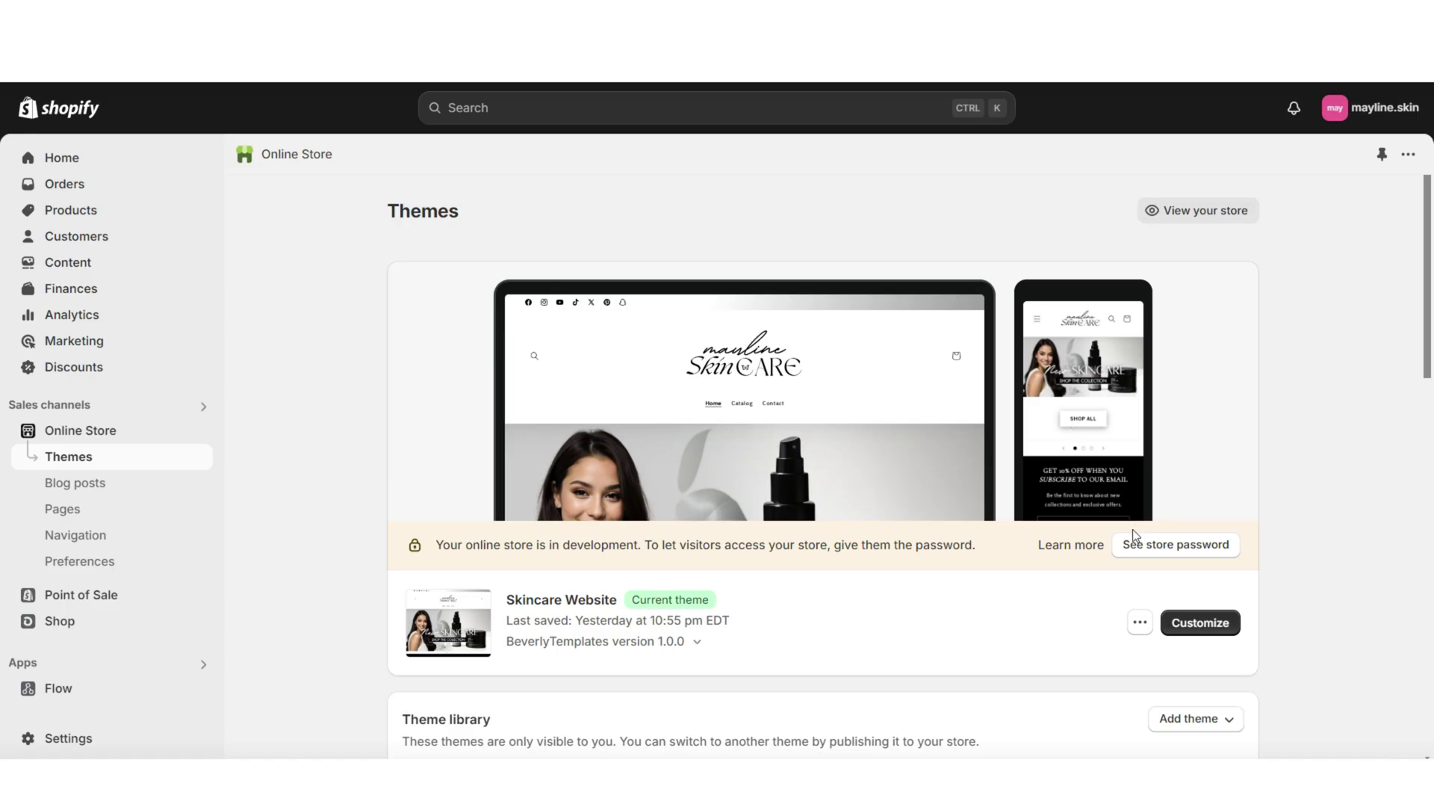
# Step: Customize the Skincare Website theme and exit full-screen preview to show the section list
pyautogui.click(1195, 622)
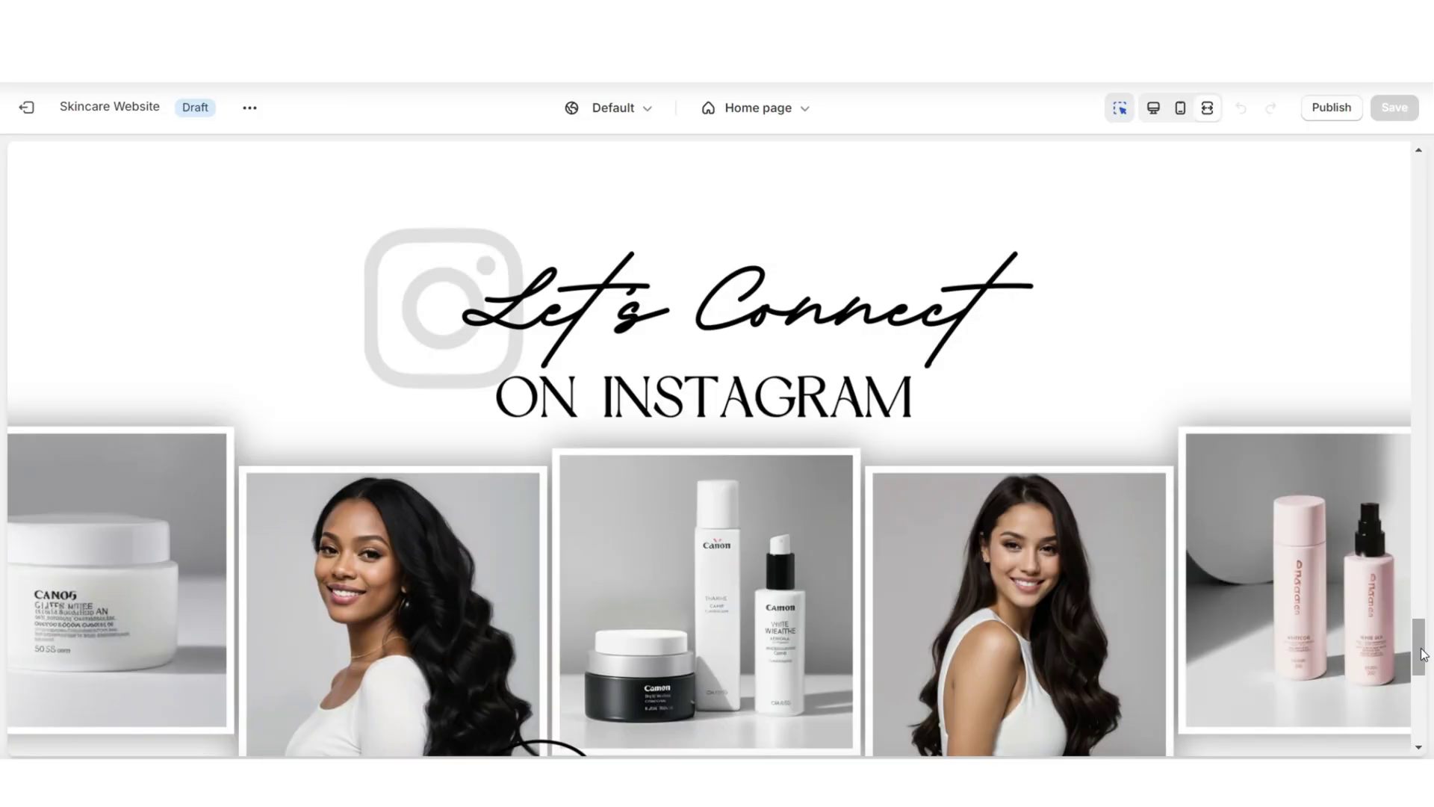
pyautogui.scroll(7, 1423, 654)
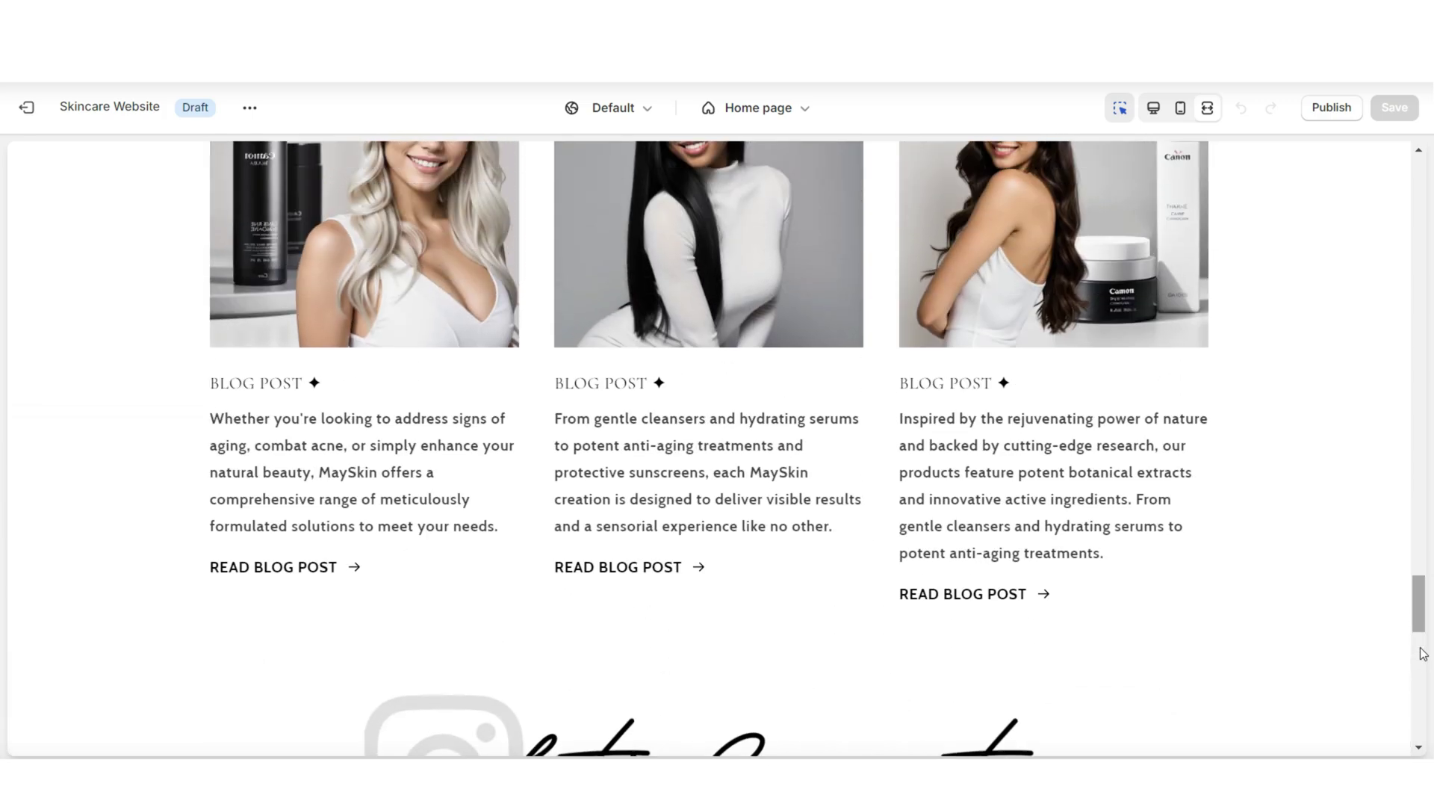
pyautogui.scroll(3, 1418, 653)
pyautogui.scroll(-4, 1418, 653)
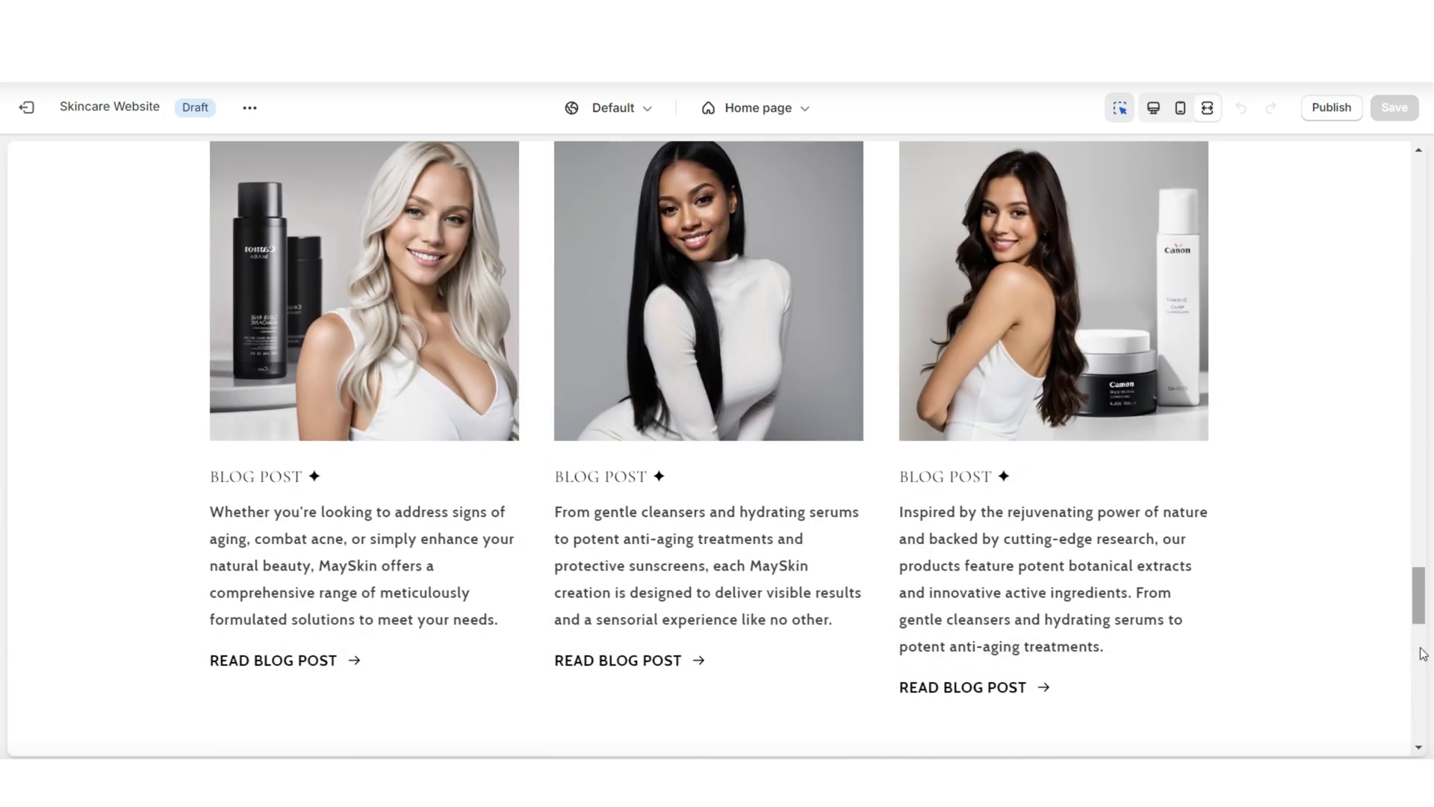
pyautogui.scroll(1, 1412, 610)
pyautogui.click(1153, 108)
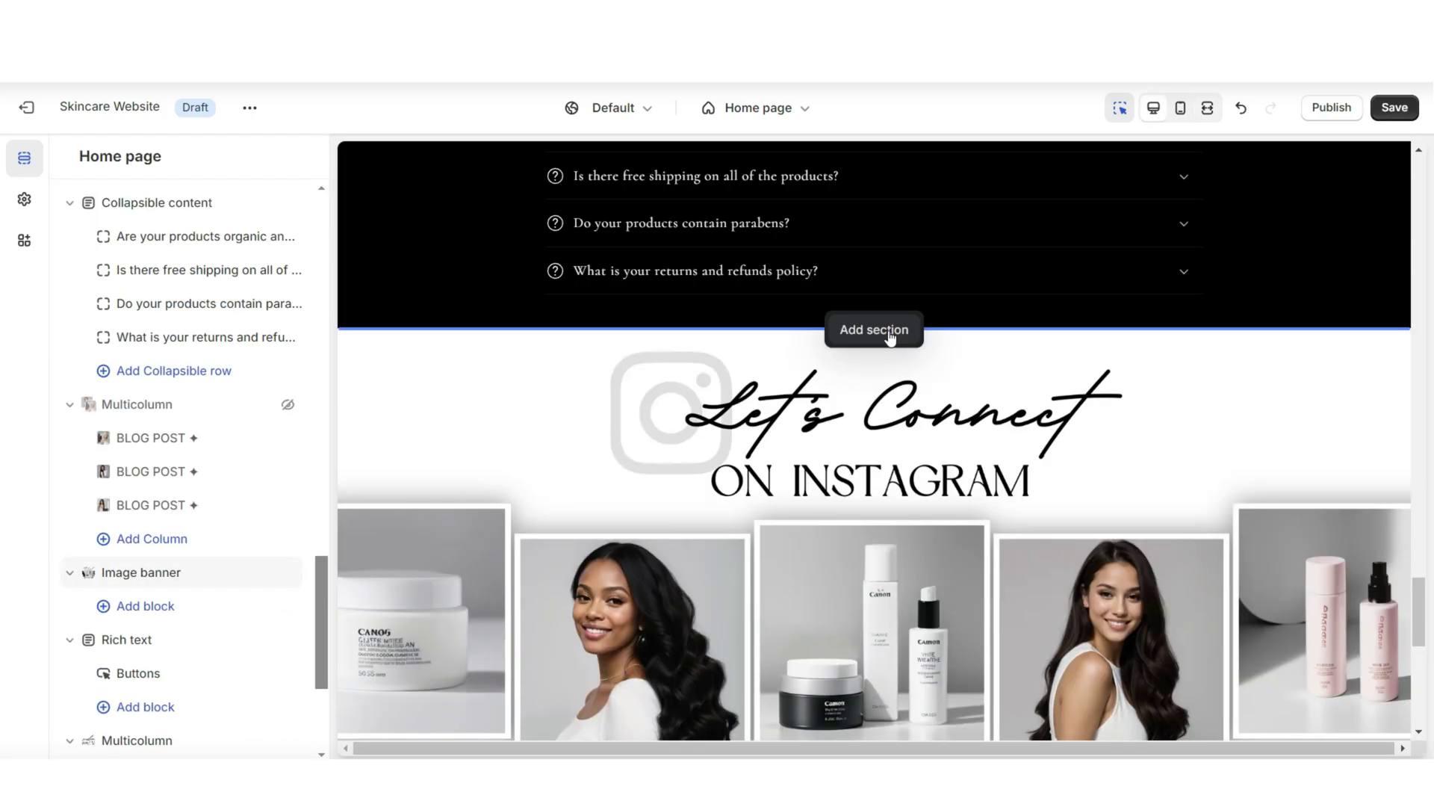
# Step: Add a Multicolumn section below the FAQ headed VISIT OUR BLOG, with no column background
pyautogui.click(890, 337)
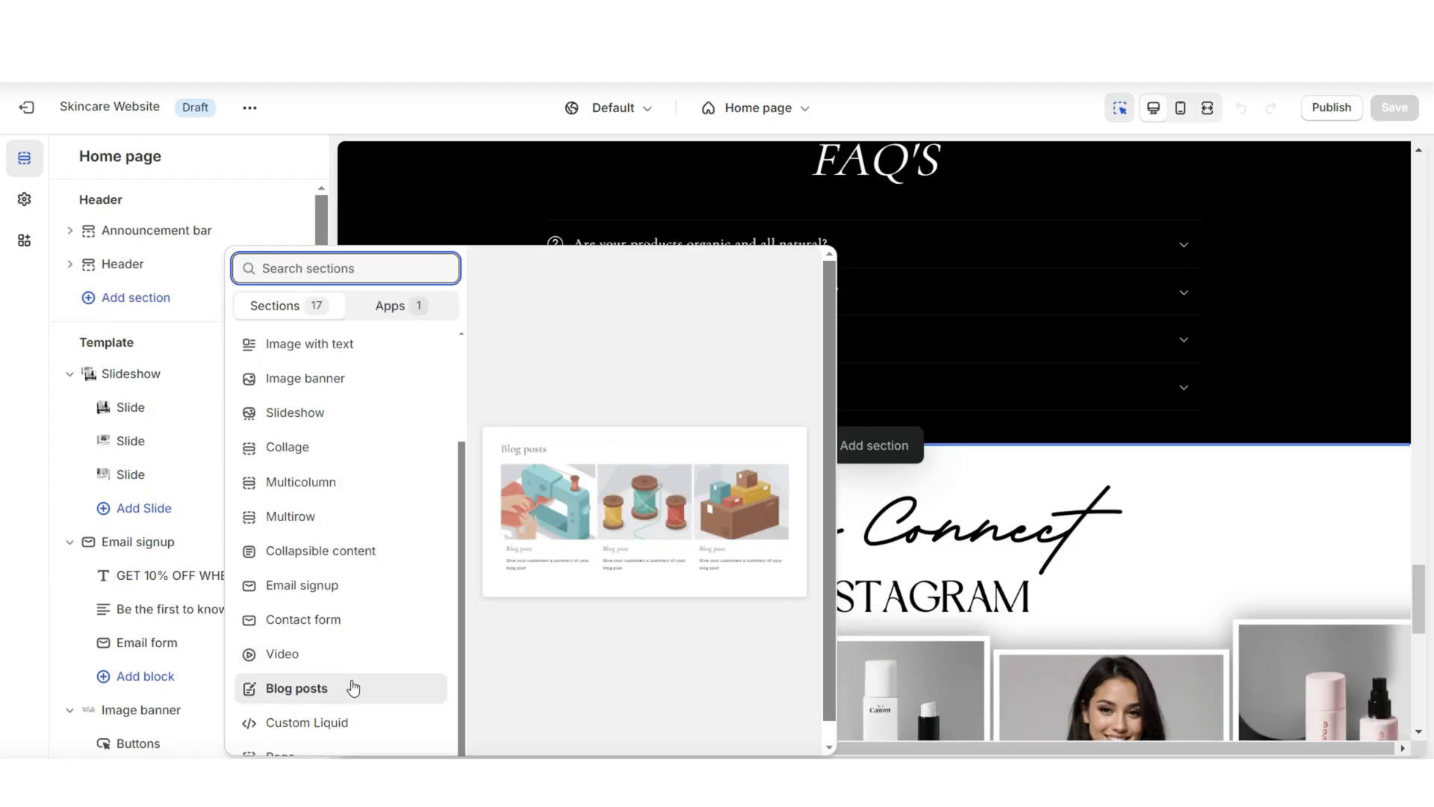
pyautogui.scroll(2, 336, 635)
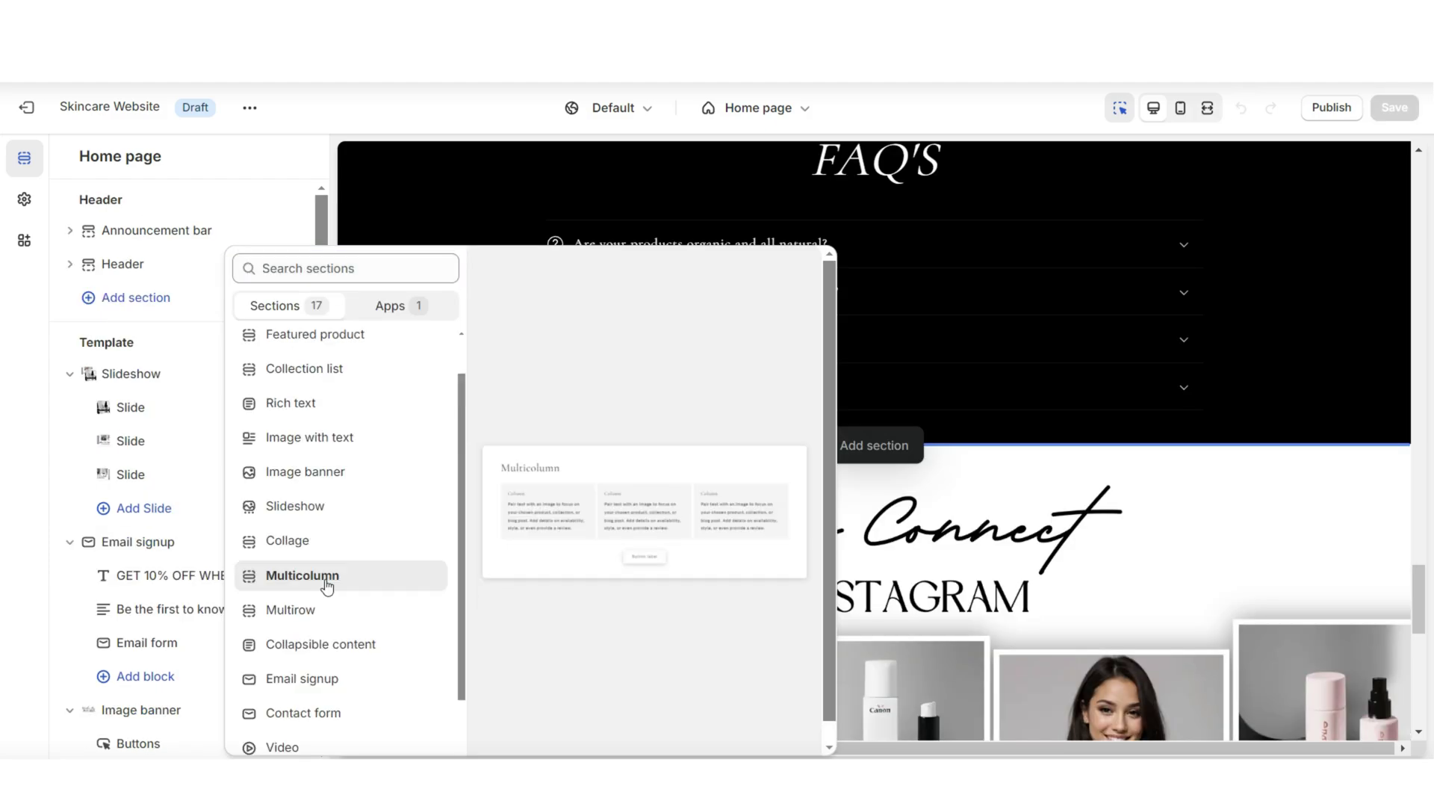
pyautogui.click(327, 586)
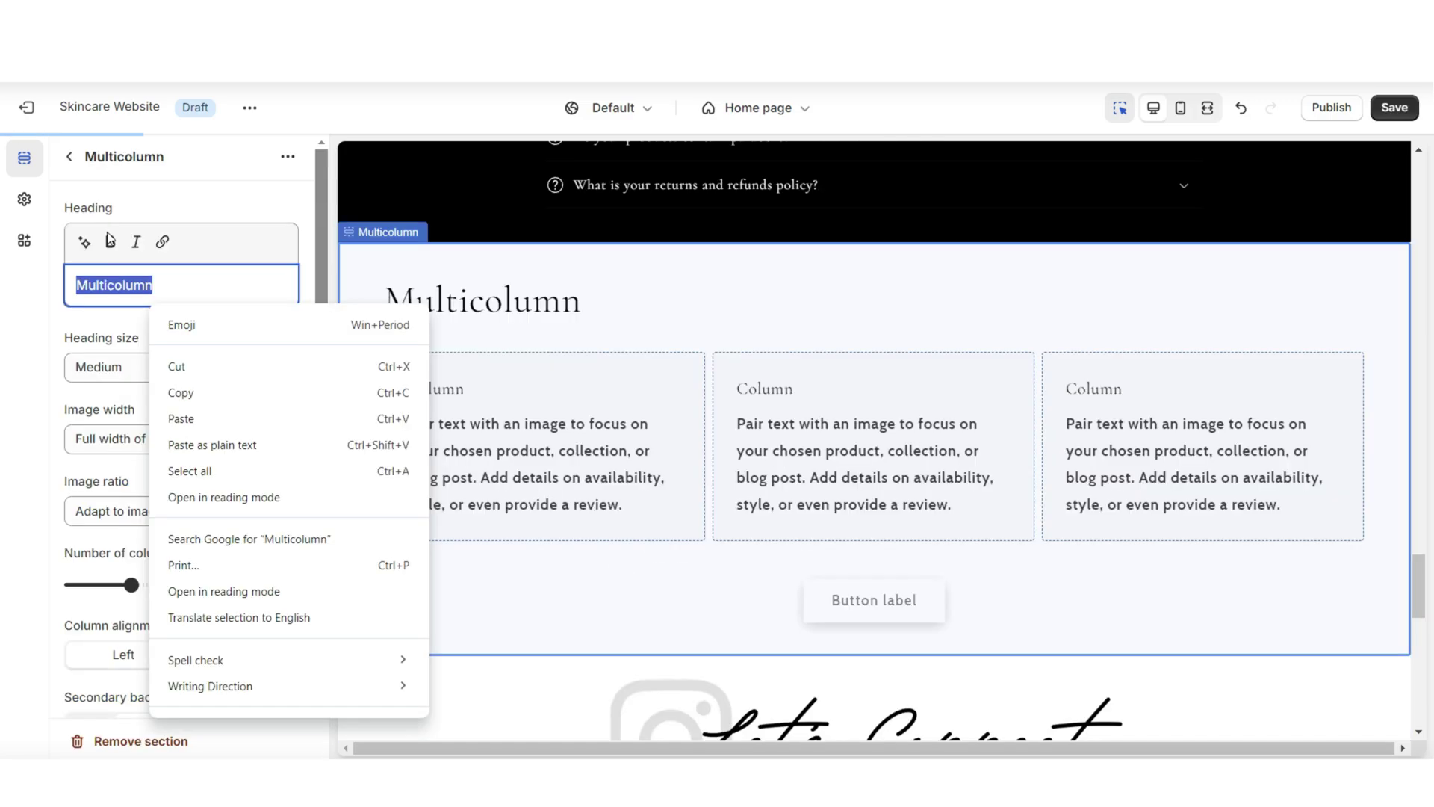
pyautogui.click(193, 420)
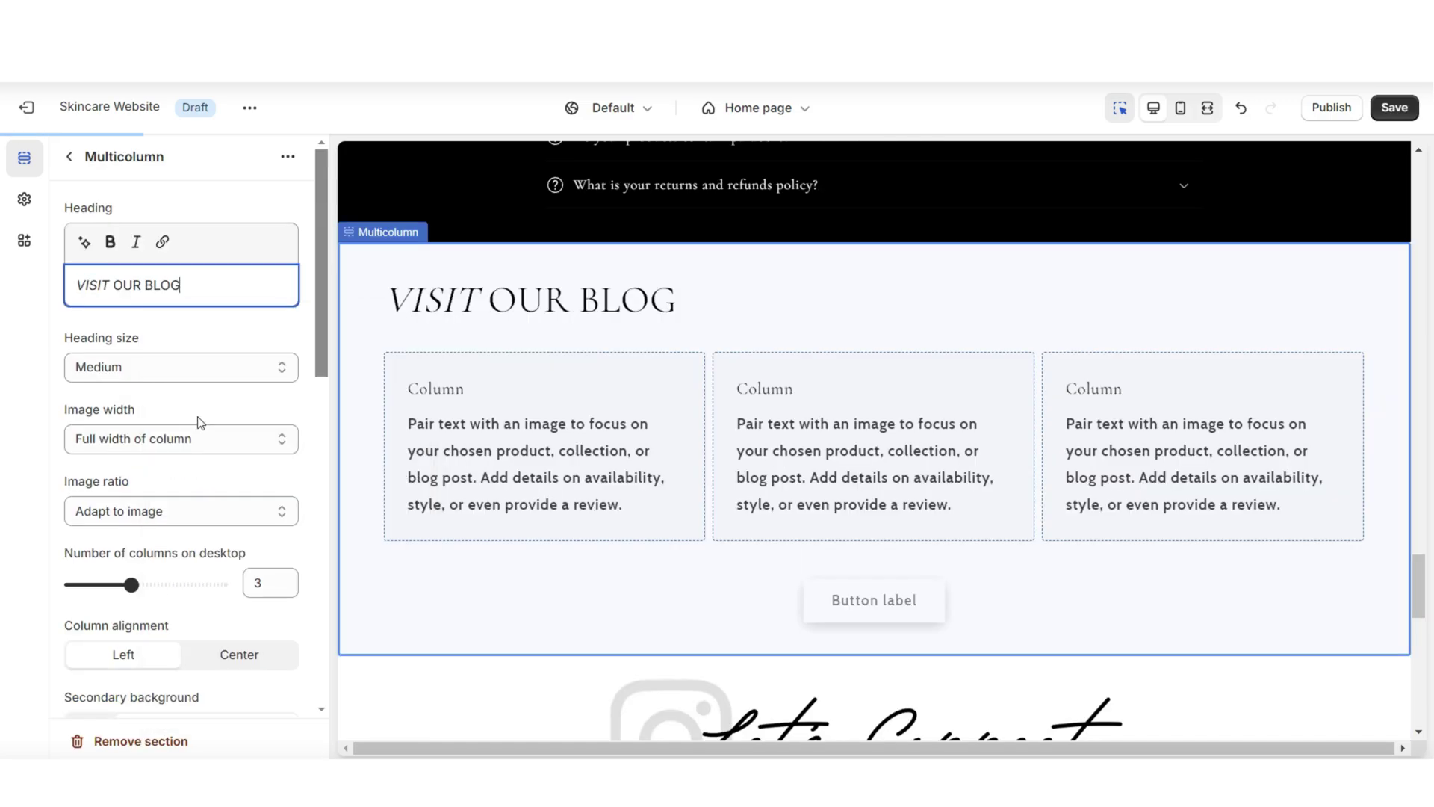
pyautogui.scroll(-3, 107, 560)
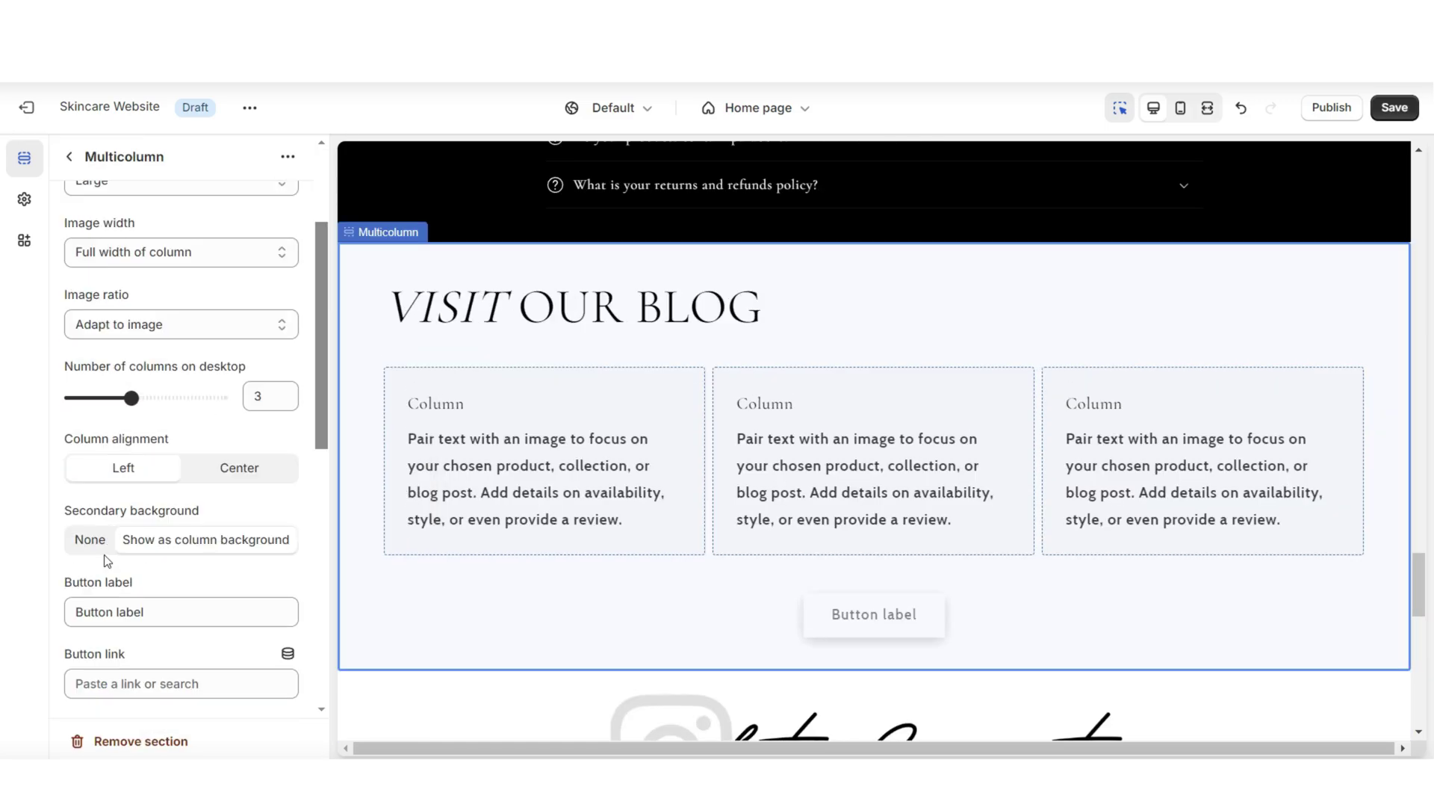
pyautogui.click(97, 549)
# Step: Link the section's button to the News blog and clear its button label
pyautogui.scroll(-3, 128, 433)
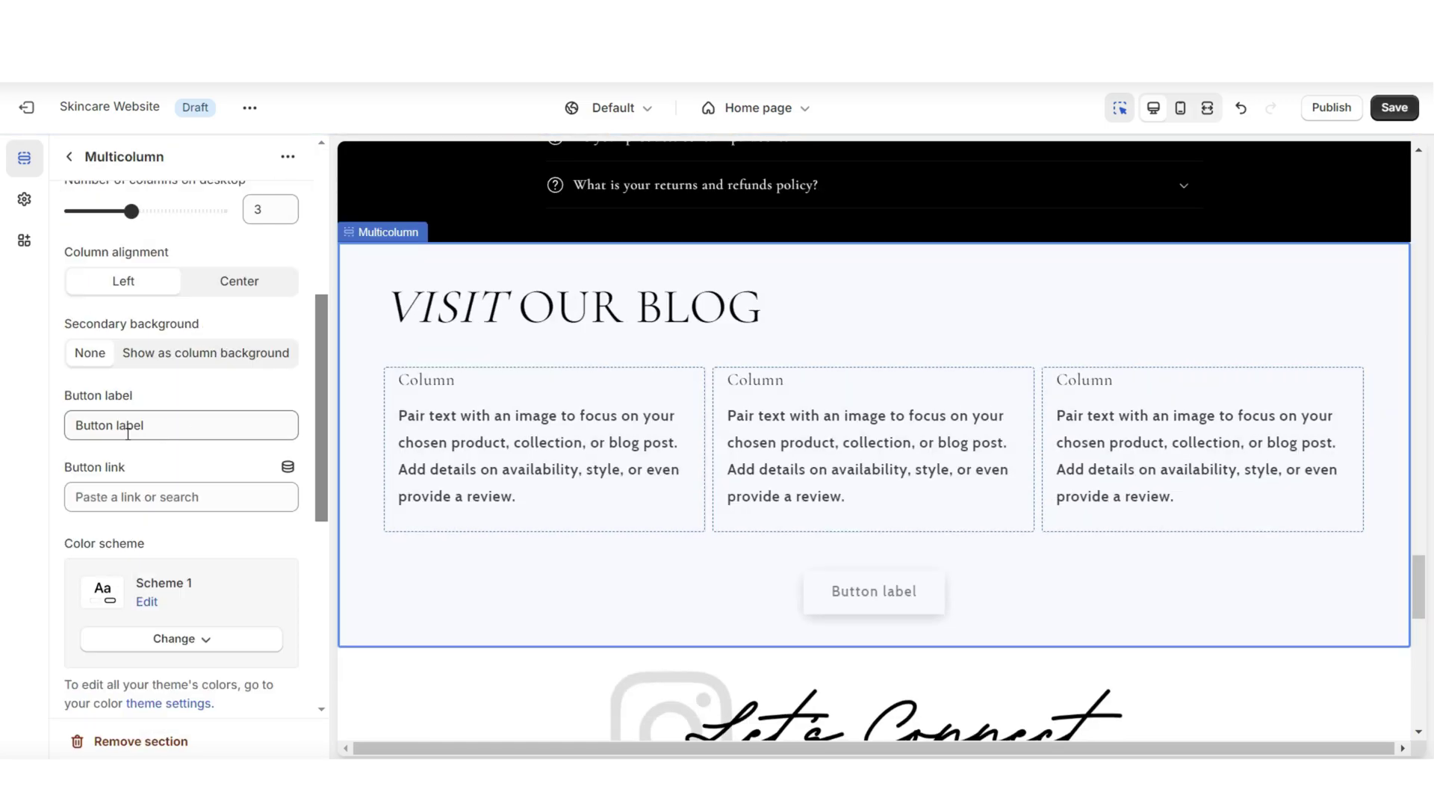
pyautogui.click(142, 497)
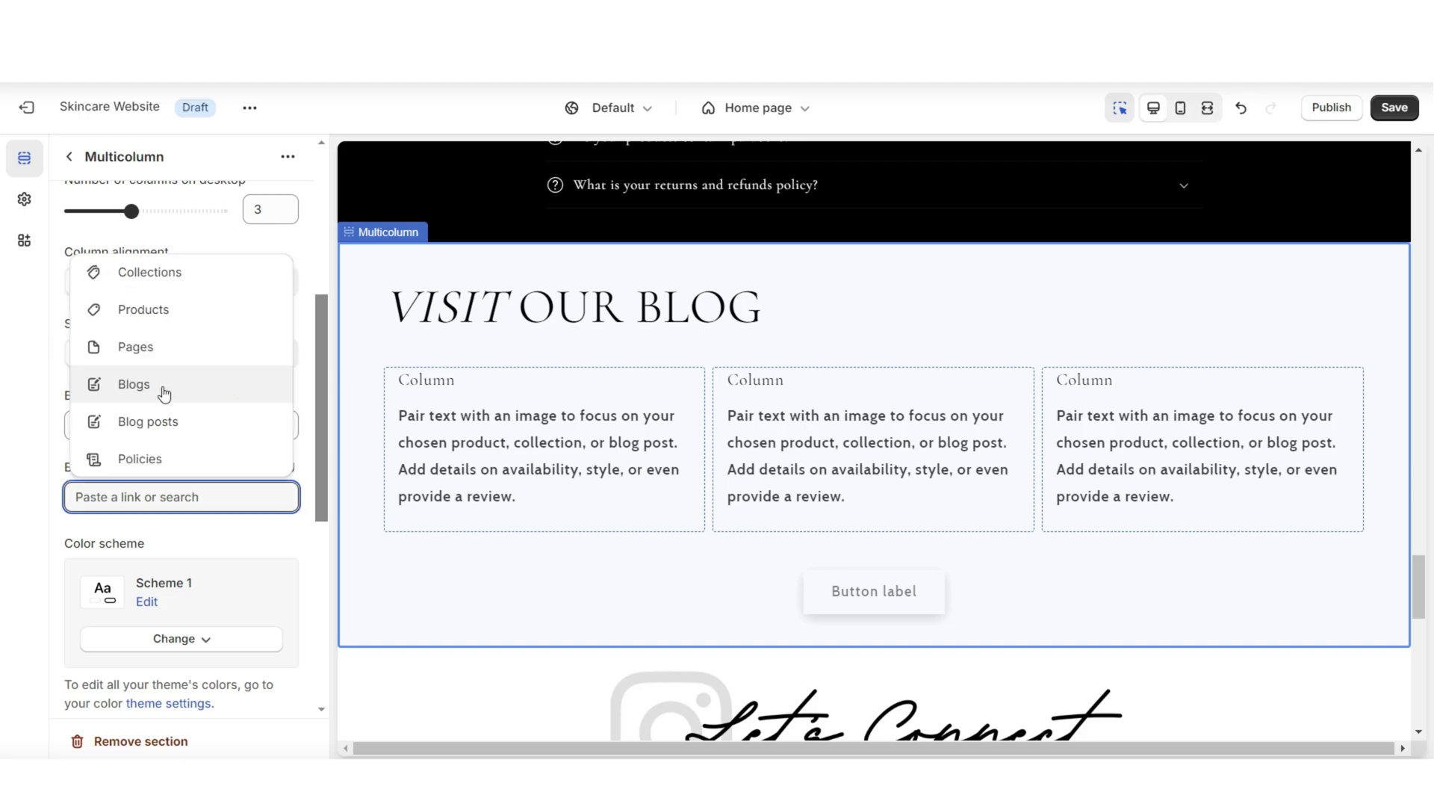
pyautogui.click(164, 394)
pyautogui.click(172, 456)
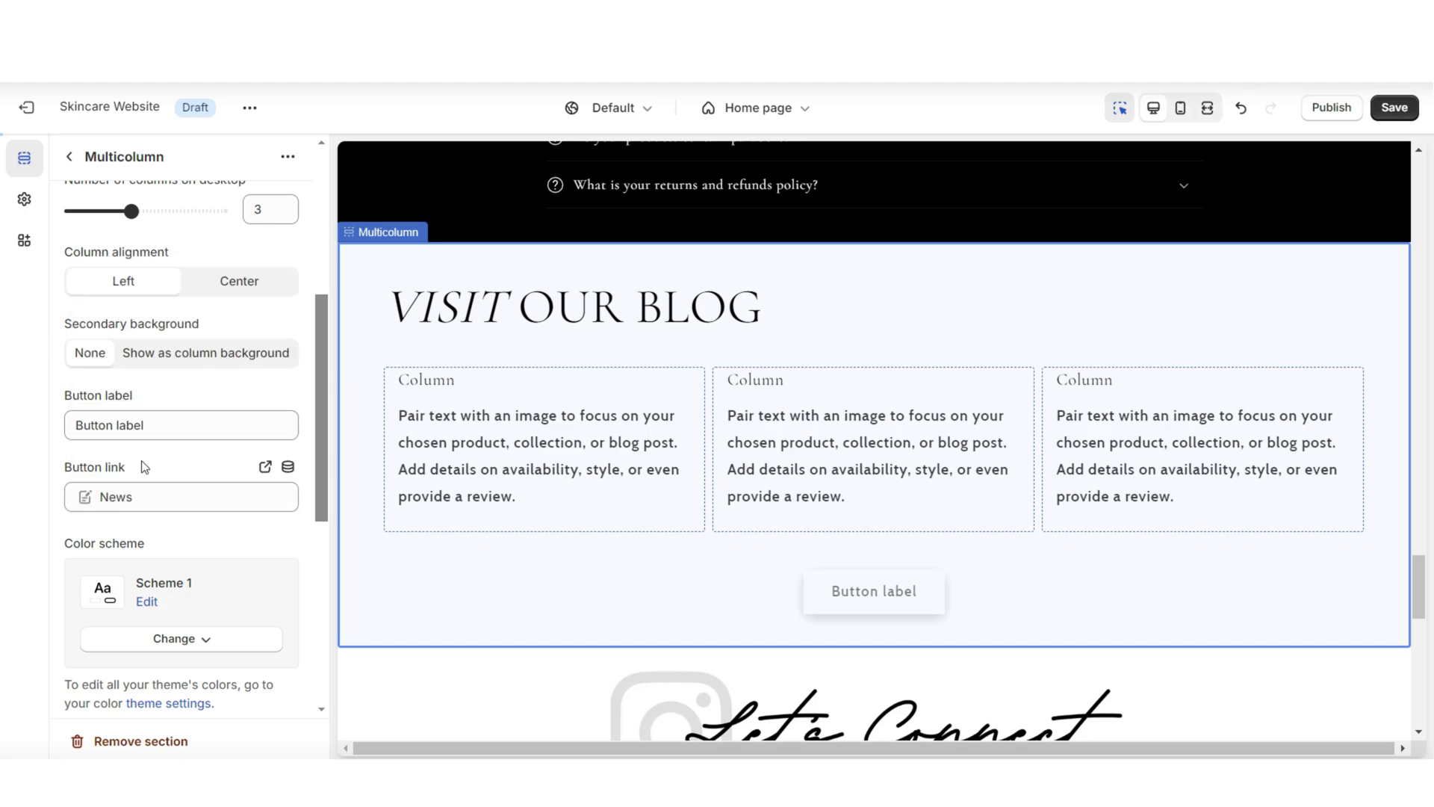
pyautogui.tripleClick(246, 429)
pyautogui.press('BackSpace')
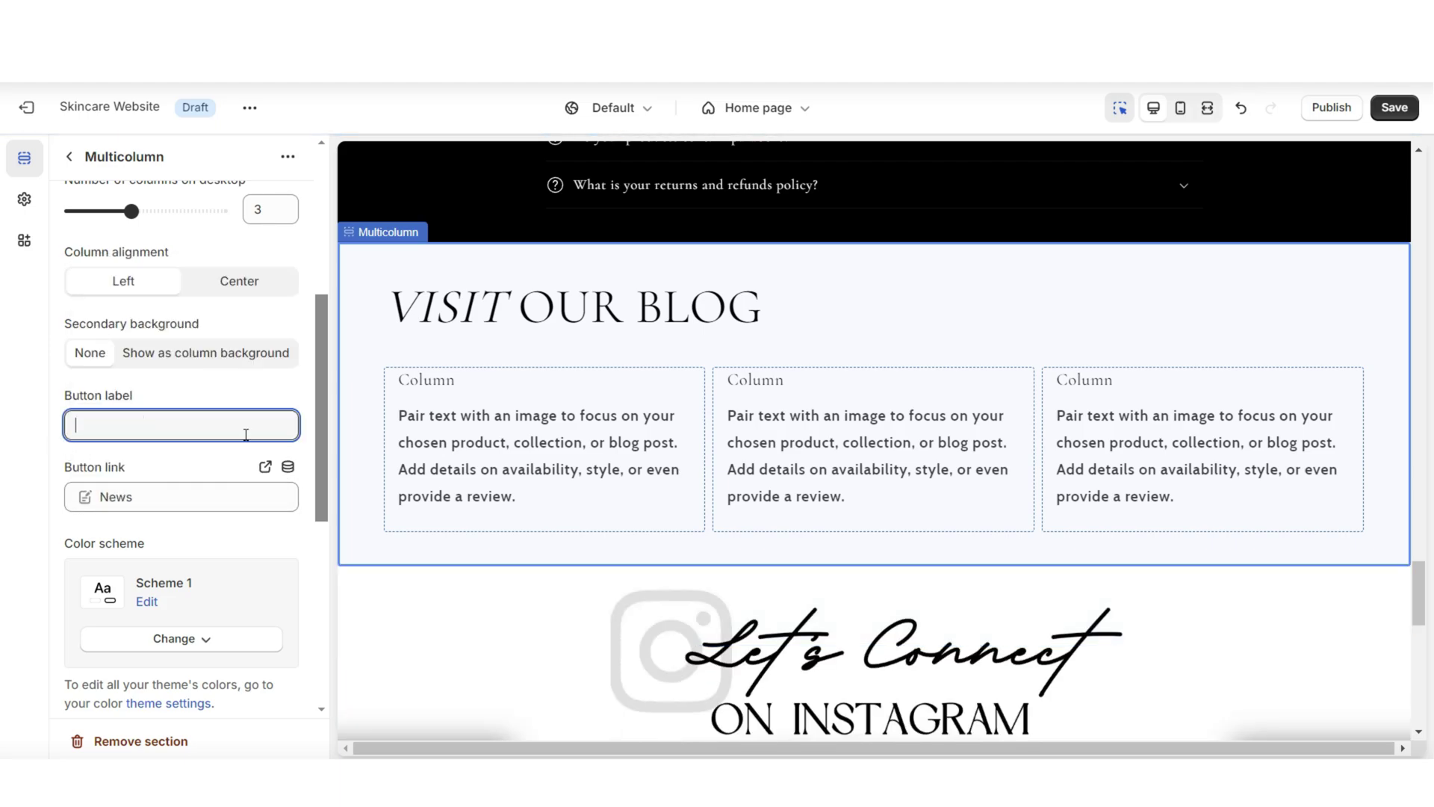
pyautogui.click(478, 418)
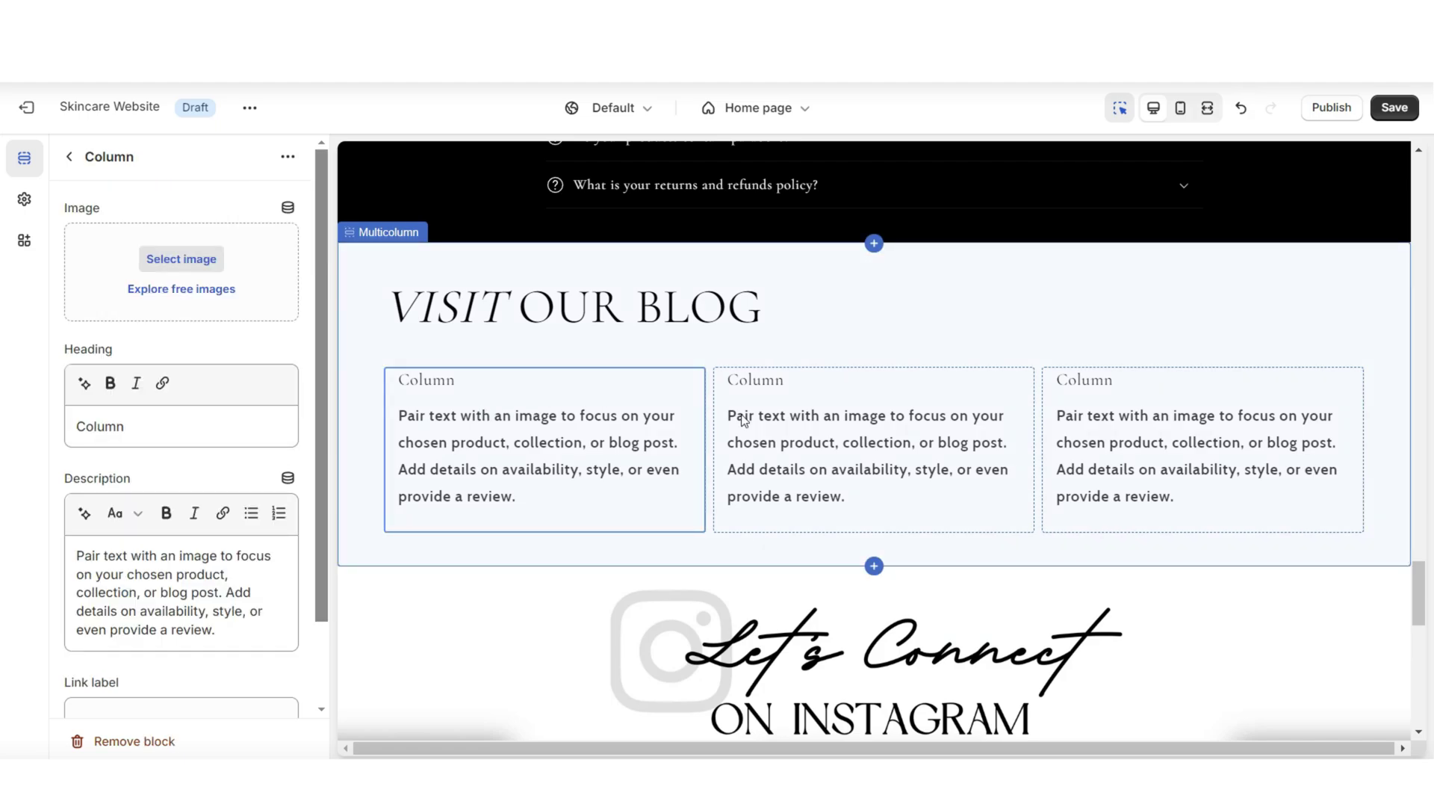
# Step: Give the first column the heading BLOG POST ✦ and the MaySkin description paragraph
pyautogui.rightClick(120, 428)
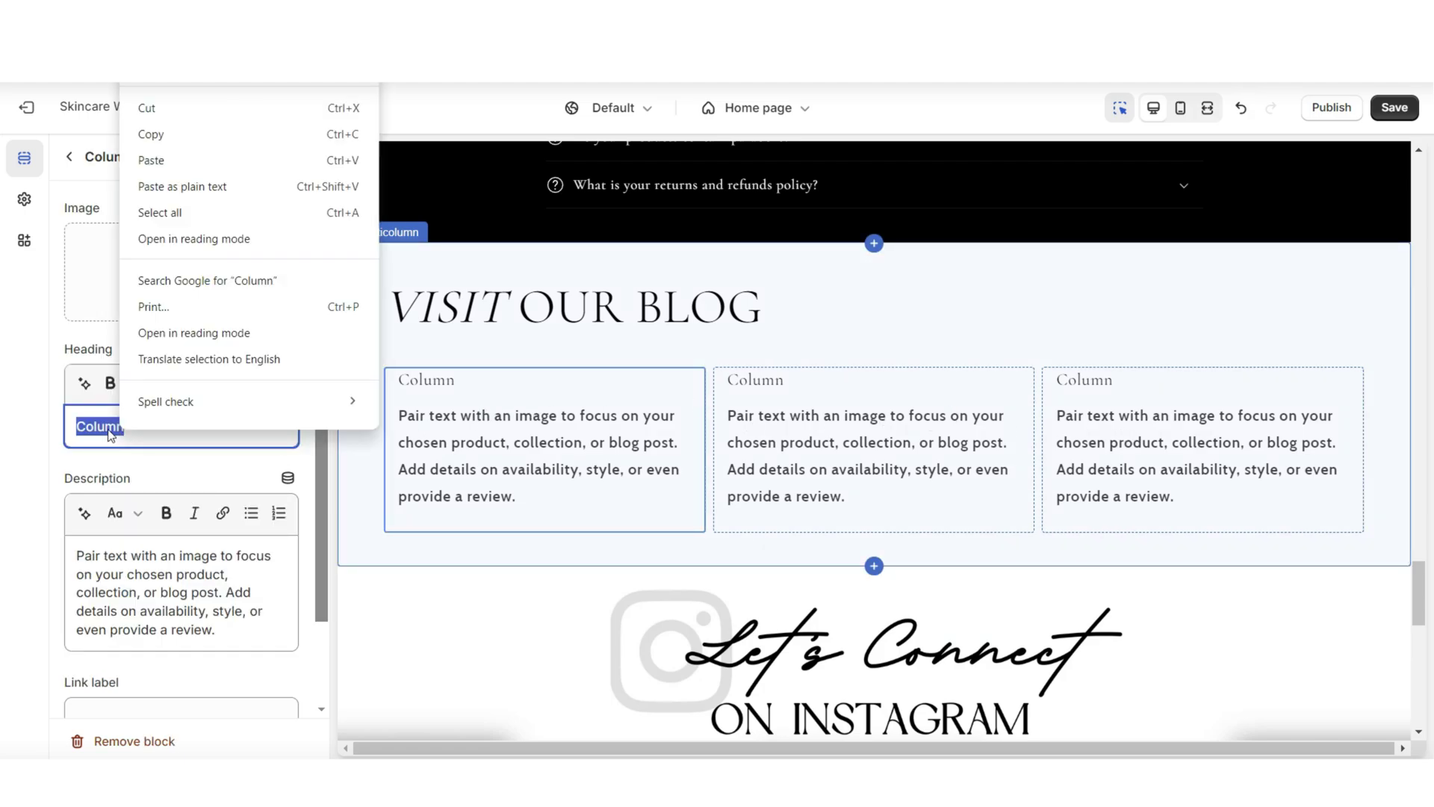
pyautogui.click(186, 166)
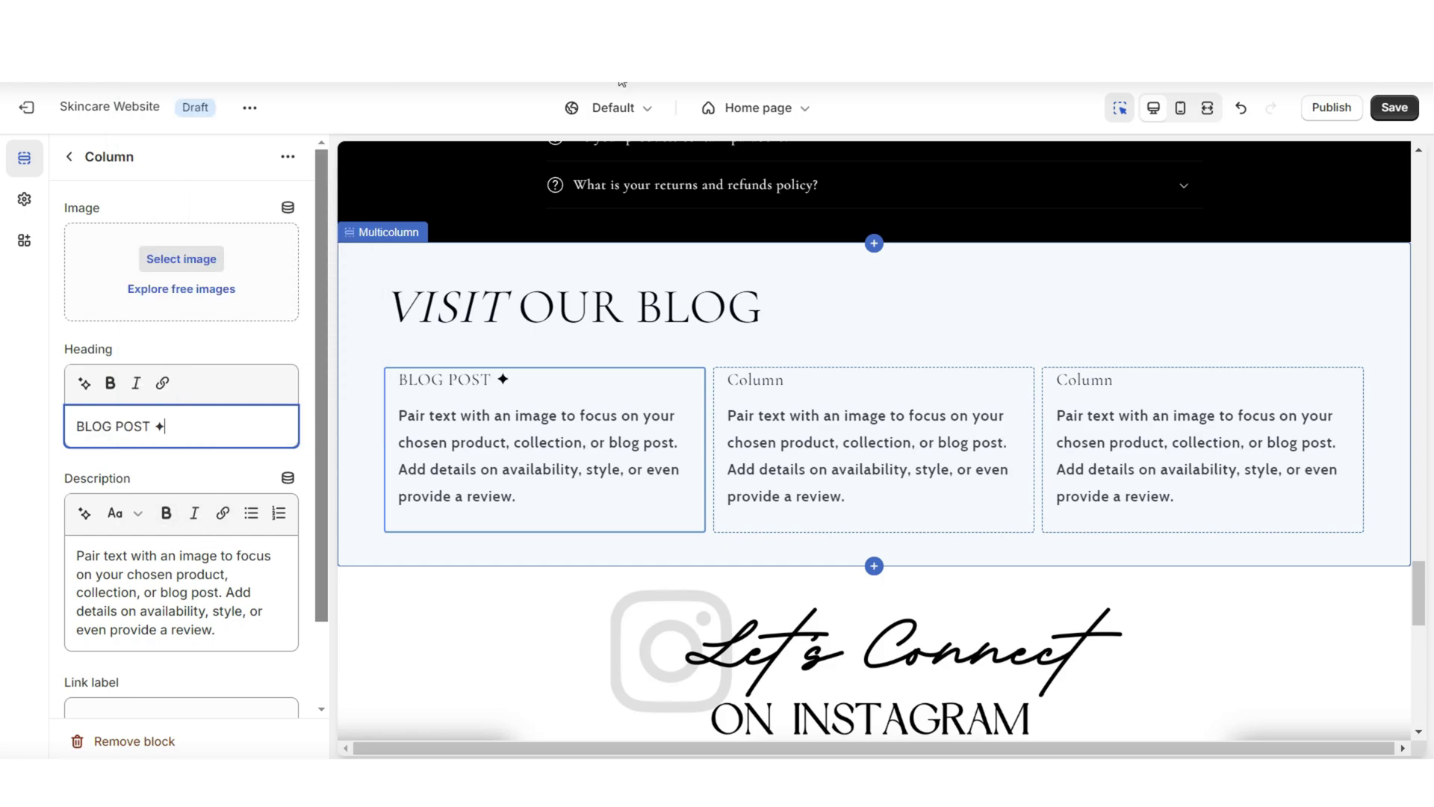
pyautogui.click(191, 570)
pyautogui.hotkey('ctrl', 'a')
pyautogui.write("Whether you're looking to address signs of aging, combat acne, or simply enhance your natural beauty, MaySkin offers a comprehensive range of meticulously formulated solutions to meet your needs.")
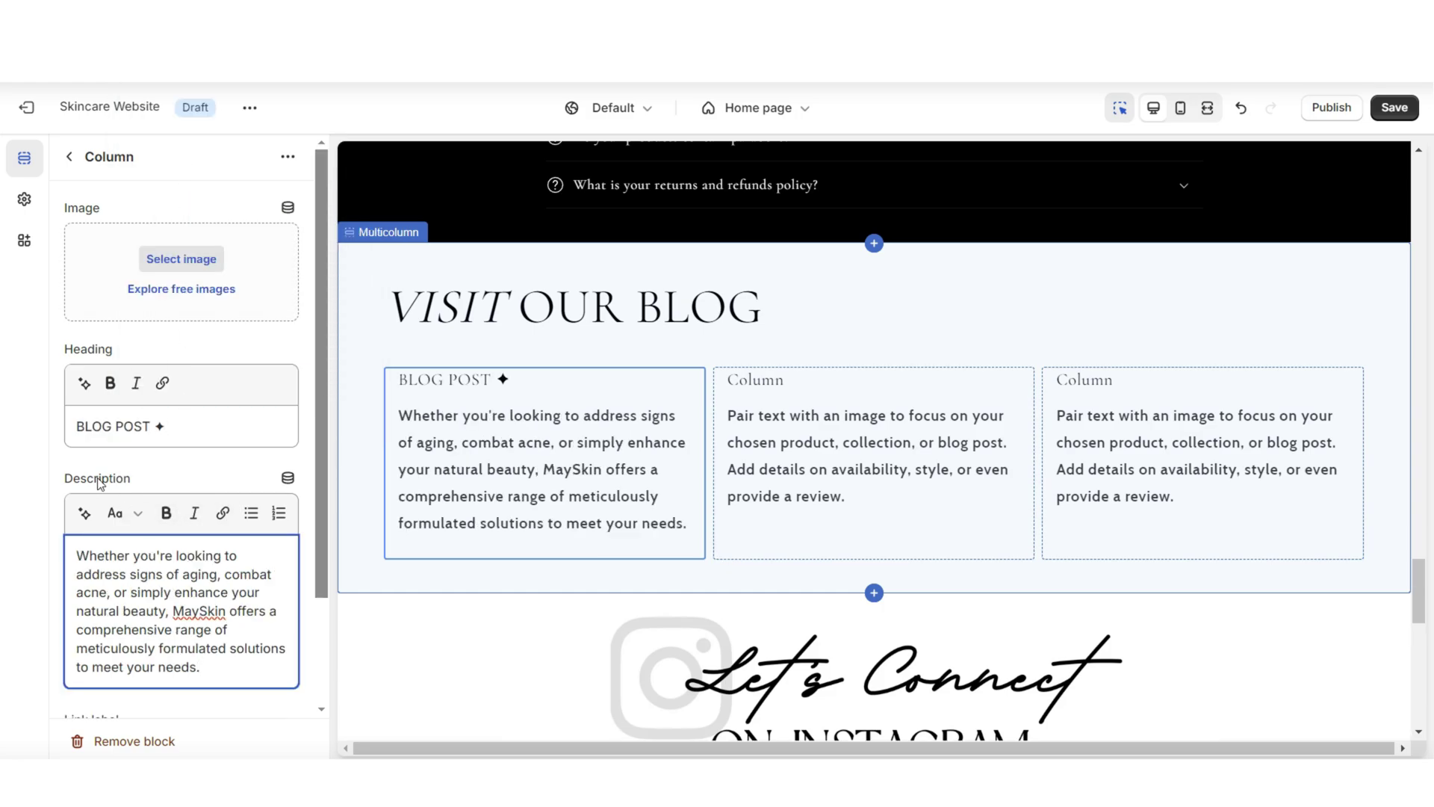
# Step: Link the first column to The 7 Step Skincare Routine blog post
pyautogui.scroll(-3, 112, 448)
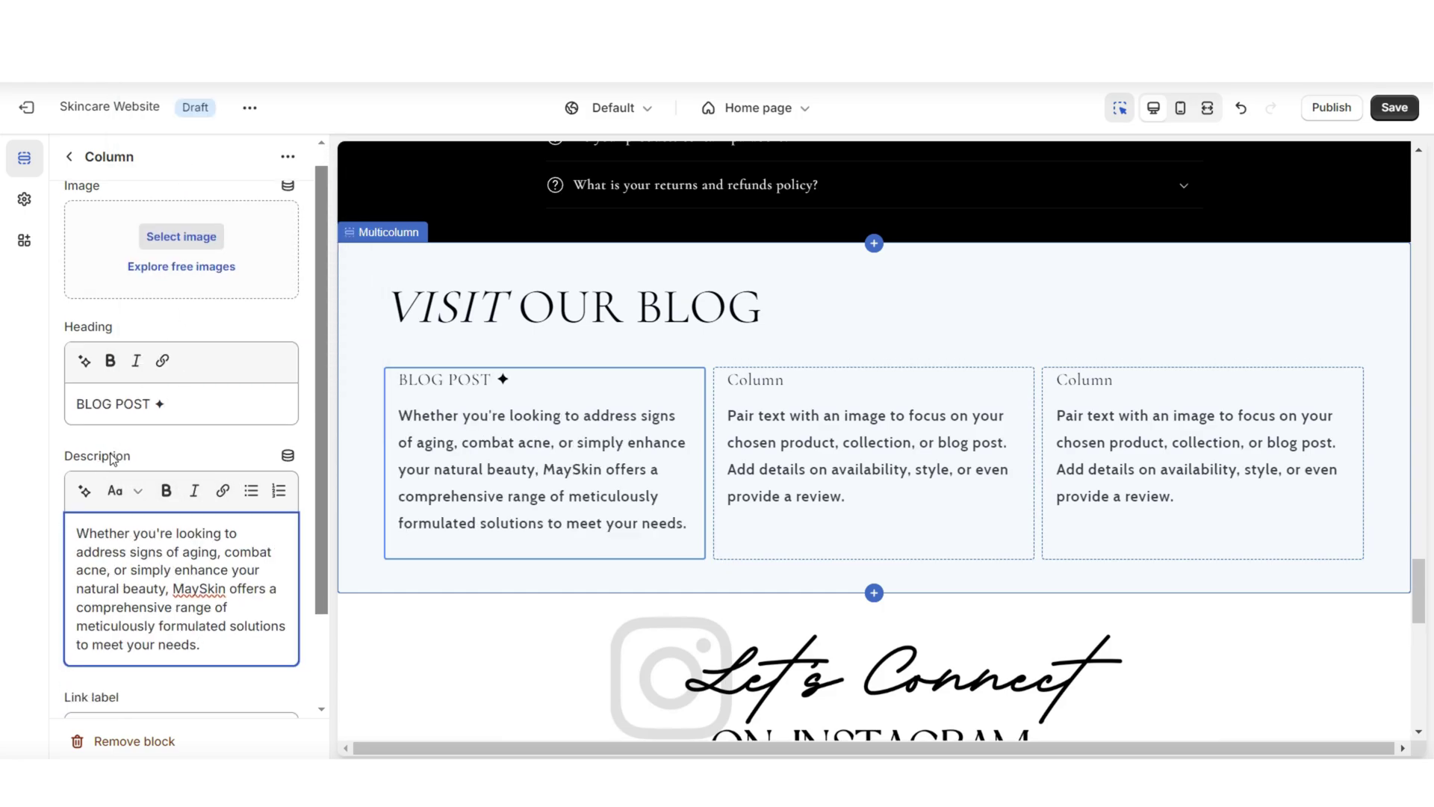
pyautogui.click(112, 684)
pyautogui.click(162, 608)
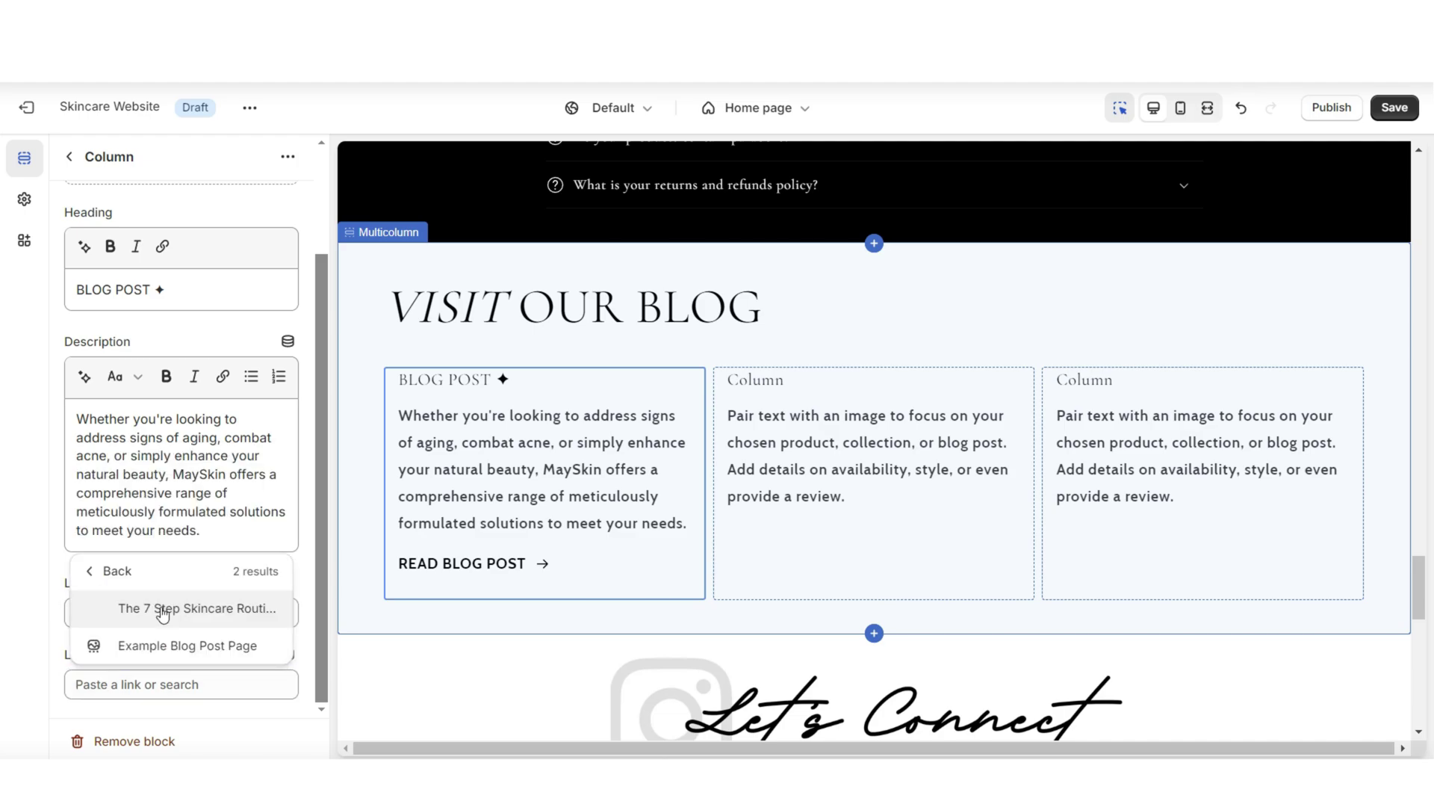
pyautogui.click(171, 609)
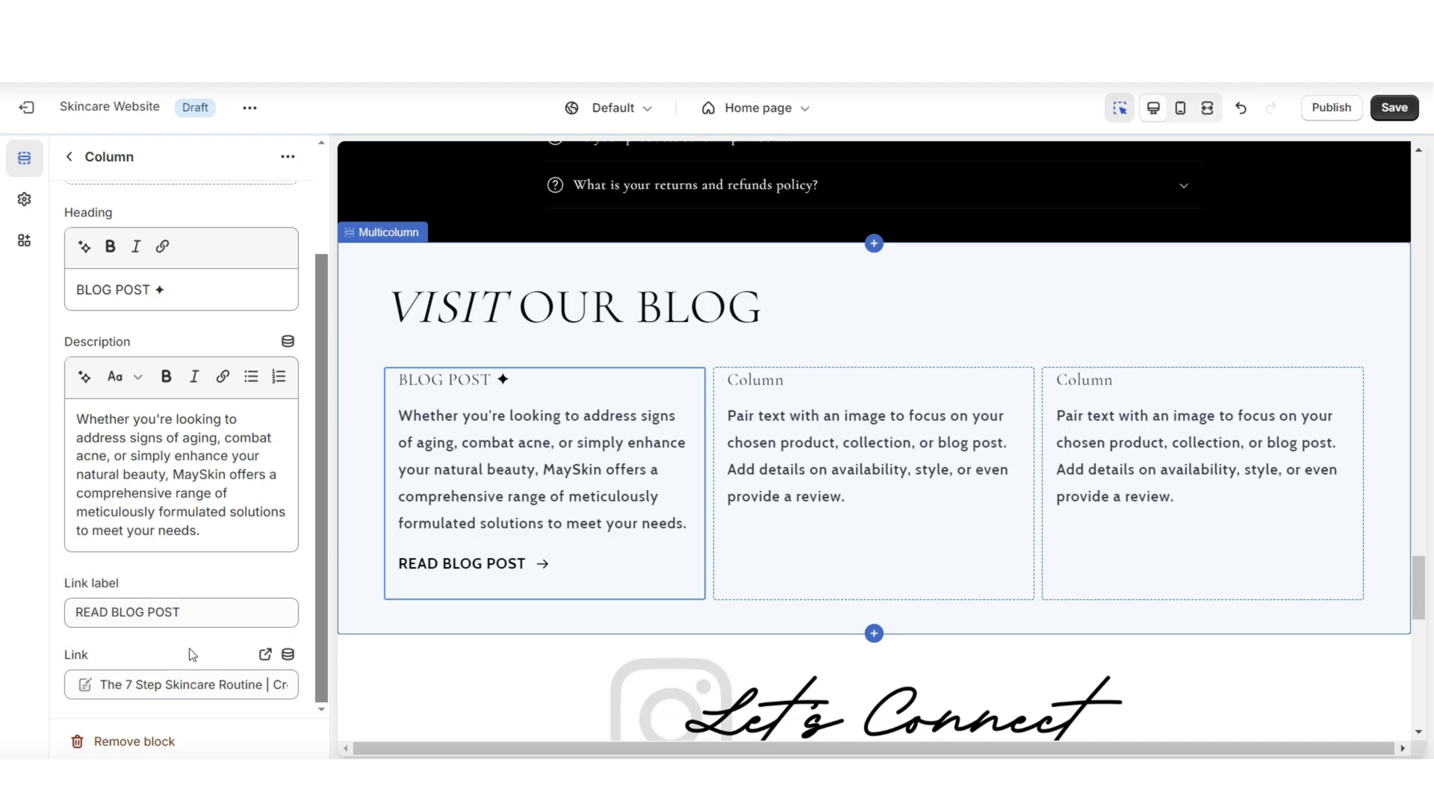
pyautogui.scroll(2, 306, 273)
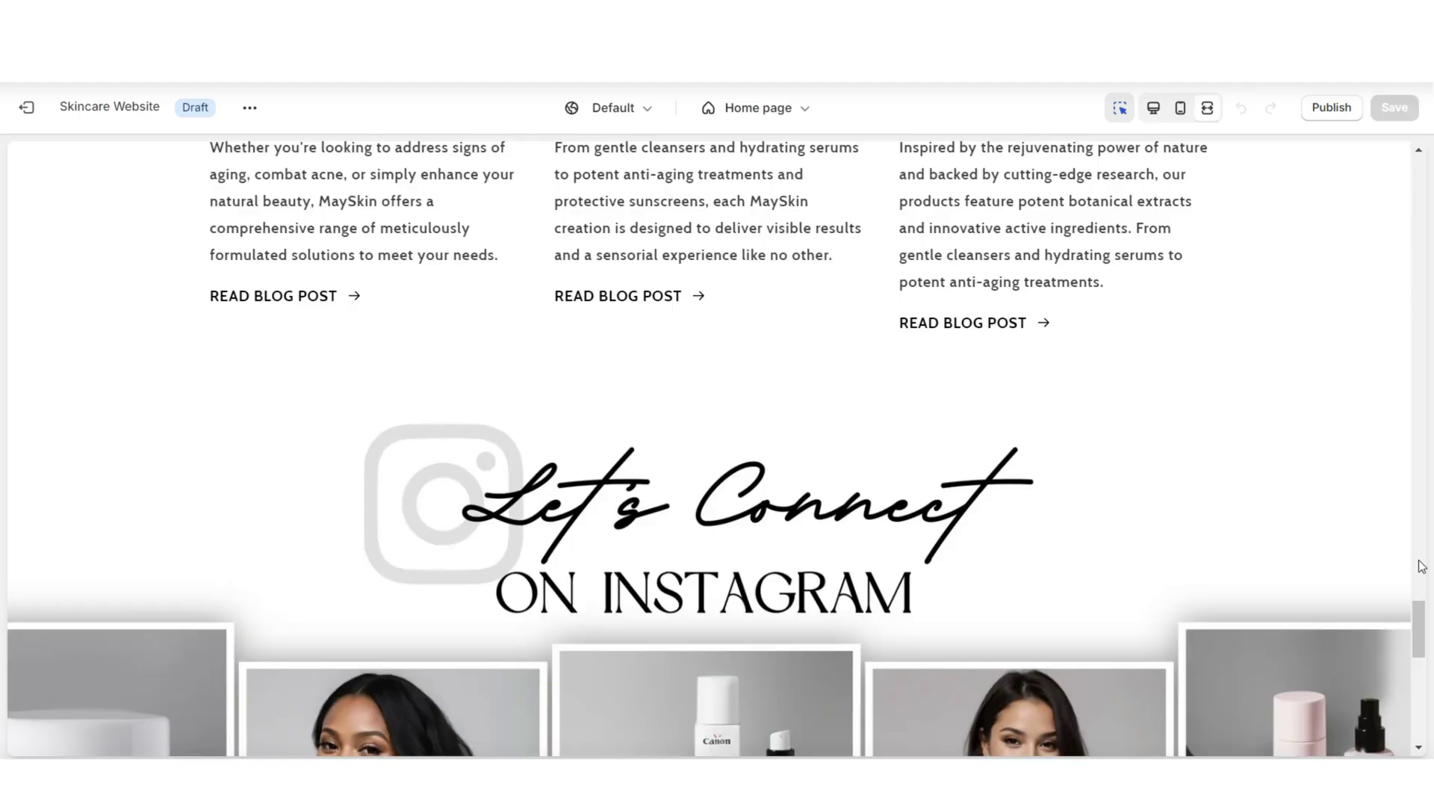
# Step: Scroll back to the top of the home page and go to the Contact page
pyautogui.scroll(4, 1422, 566)
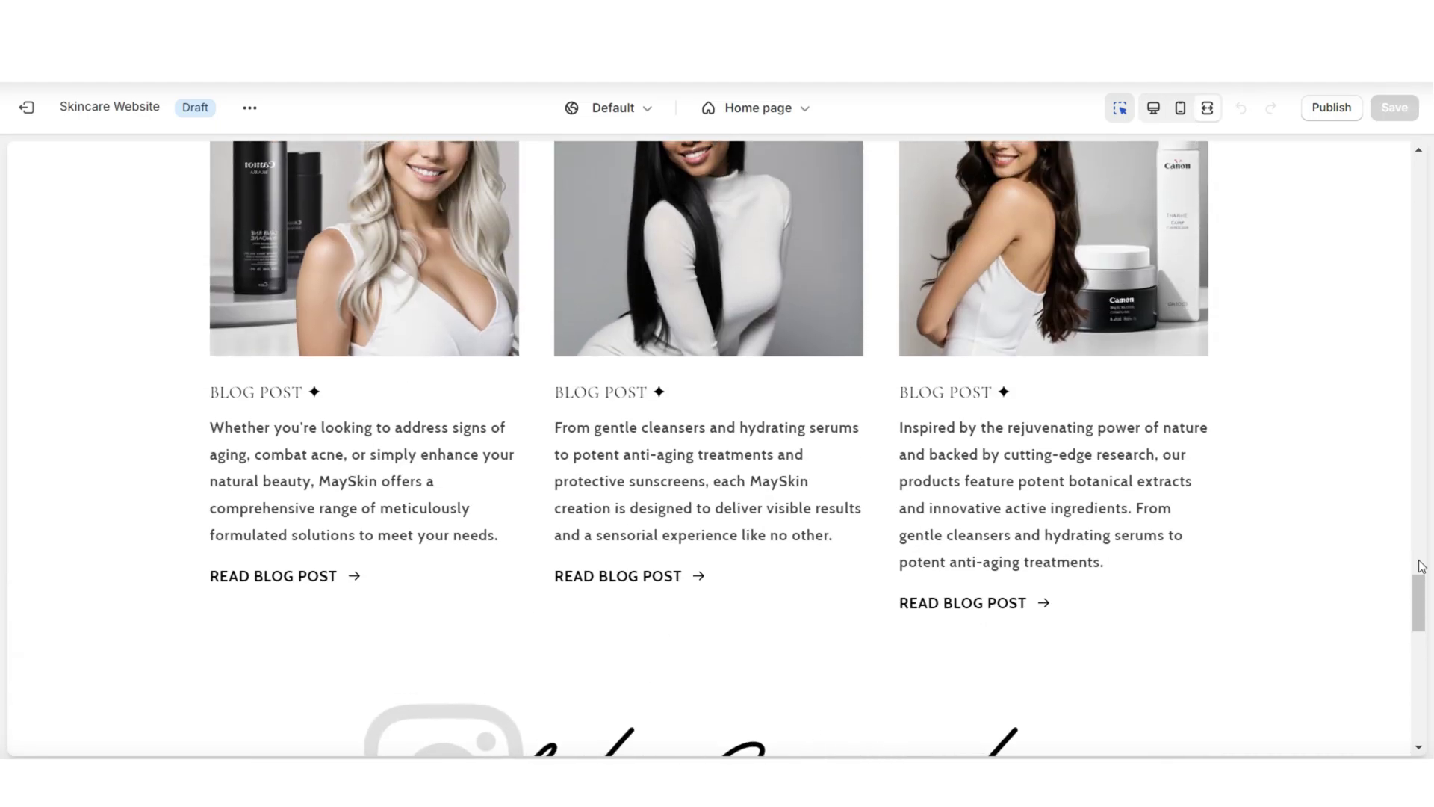
pyautogui.scroll(2, 1422, 565)
pyautogui.scroll(-1, 1422, 566)
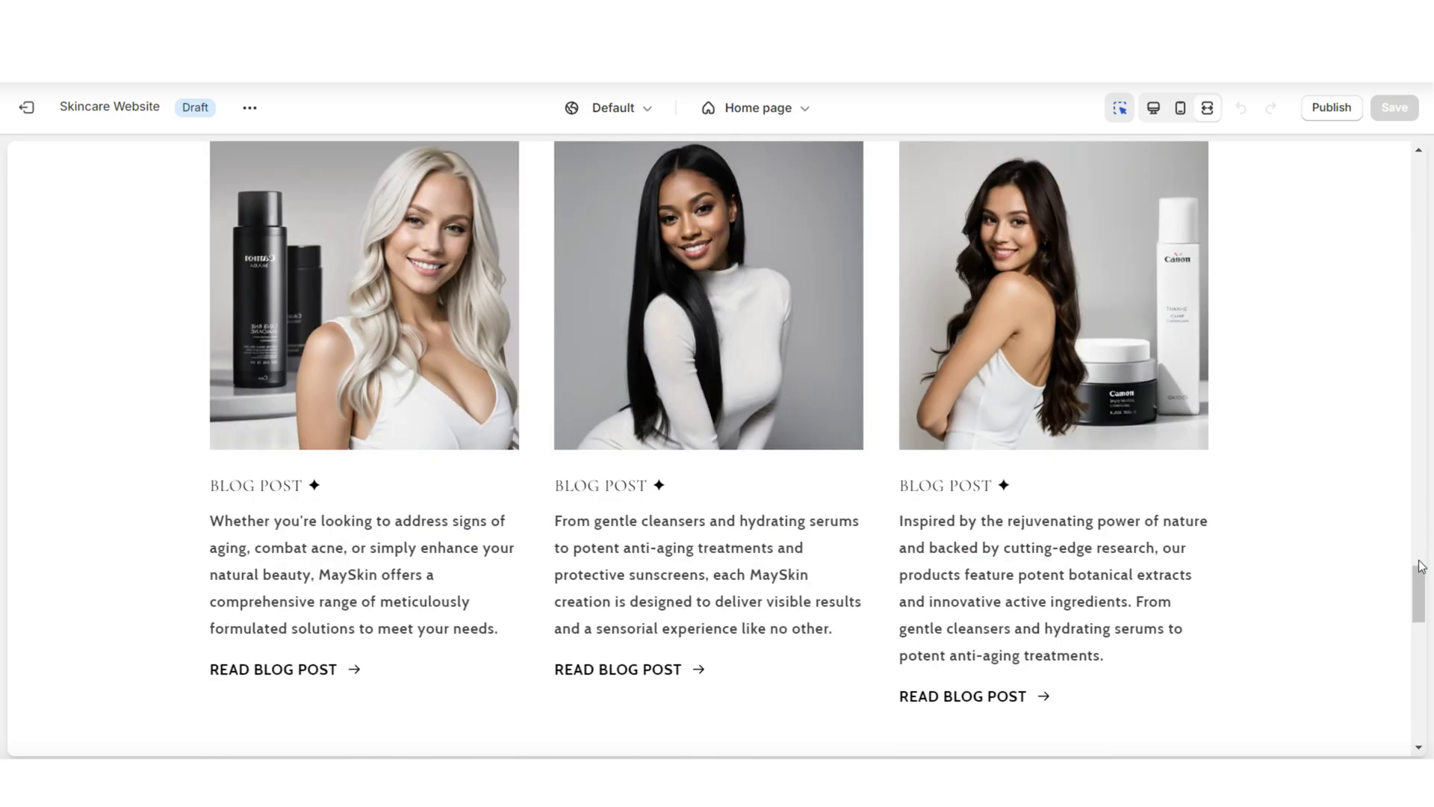
pyautogui.scroll(5, 1422, 566)
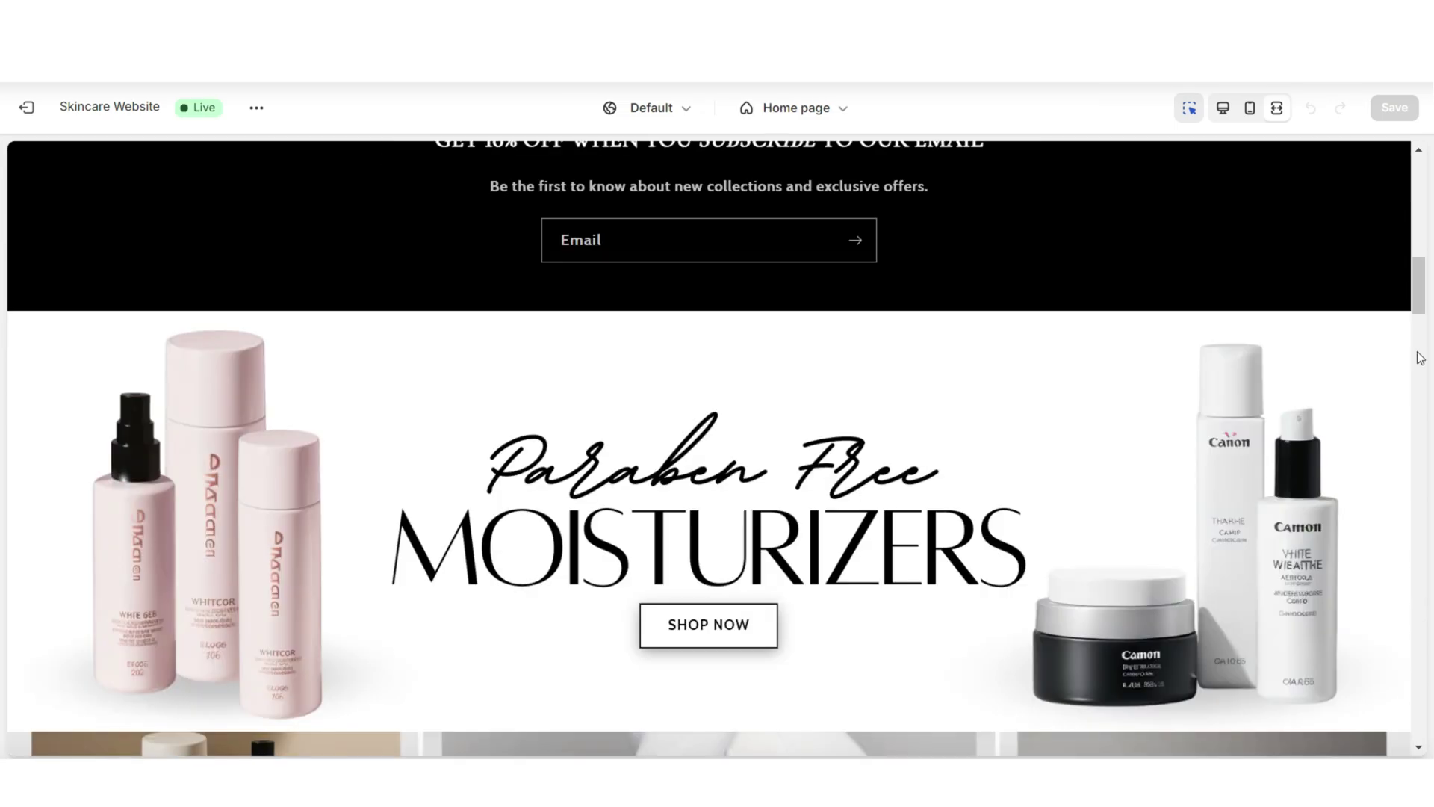
pyautogui.scroll(5, 1421, 358)
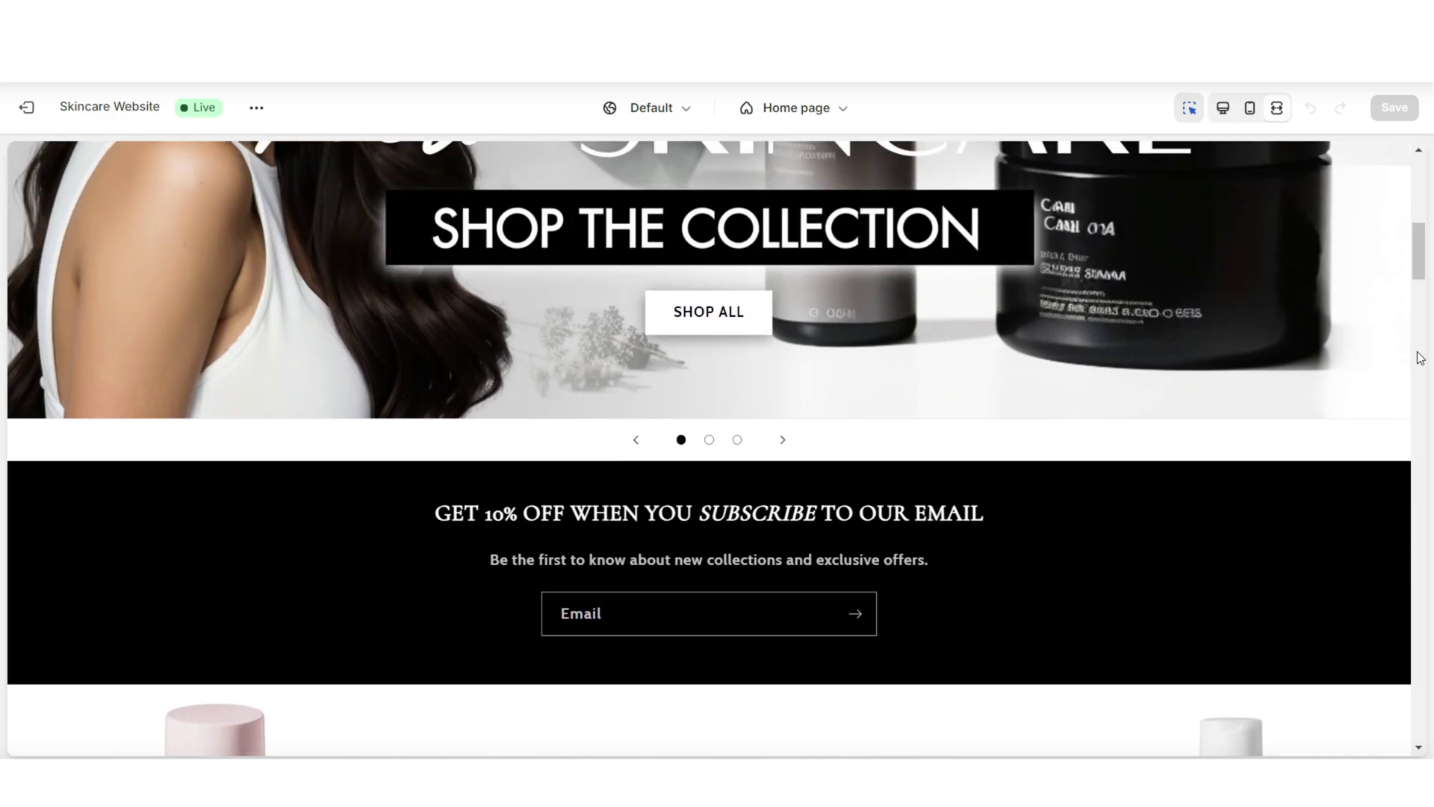
pyautogui.scroll(8, 1421, 357)
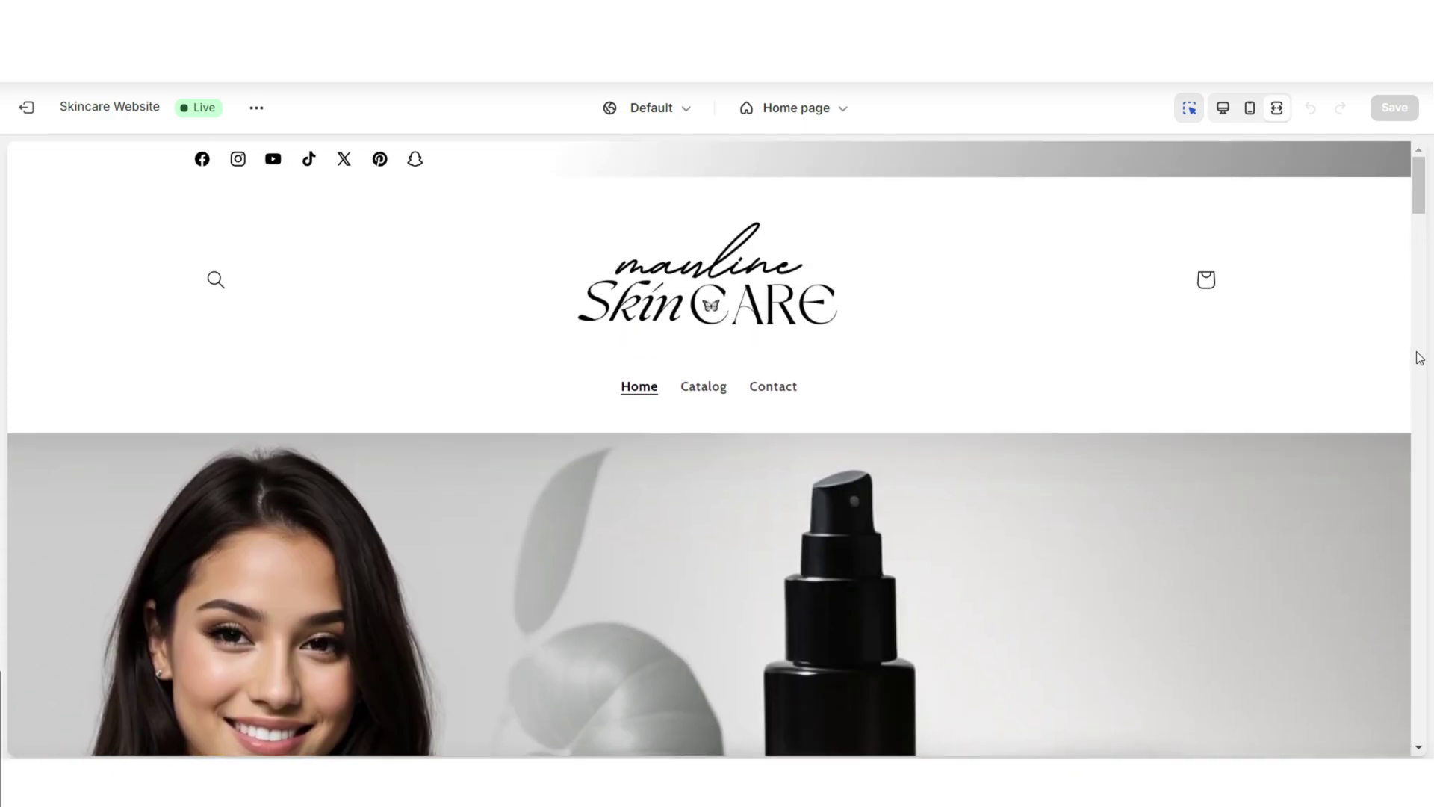
pyautogui.click(784, 387)
# Step: Scroll down the contact page to review its contact details and form
pyautogui.scroll(-3, 1422, 357)
pyautogui.scroll(3, 1423, 224)
pyautogui.moveTo(1423, 224); pyautogui.dragTo(1424, 377)
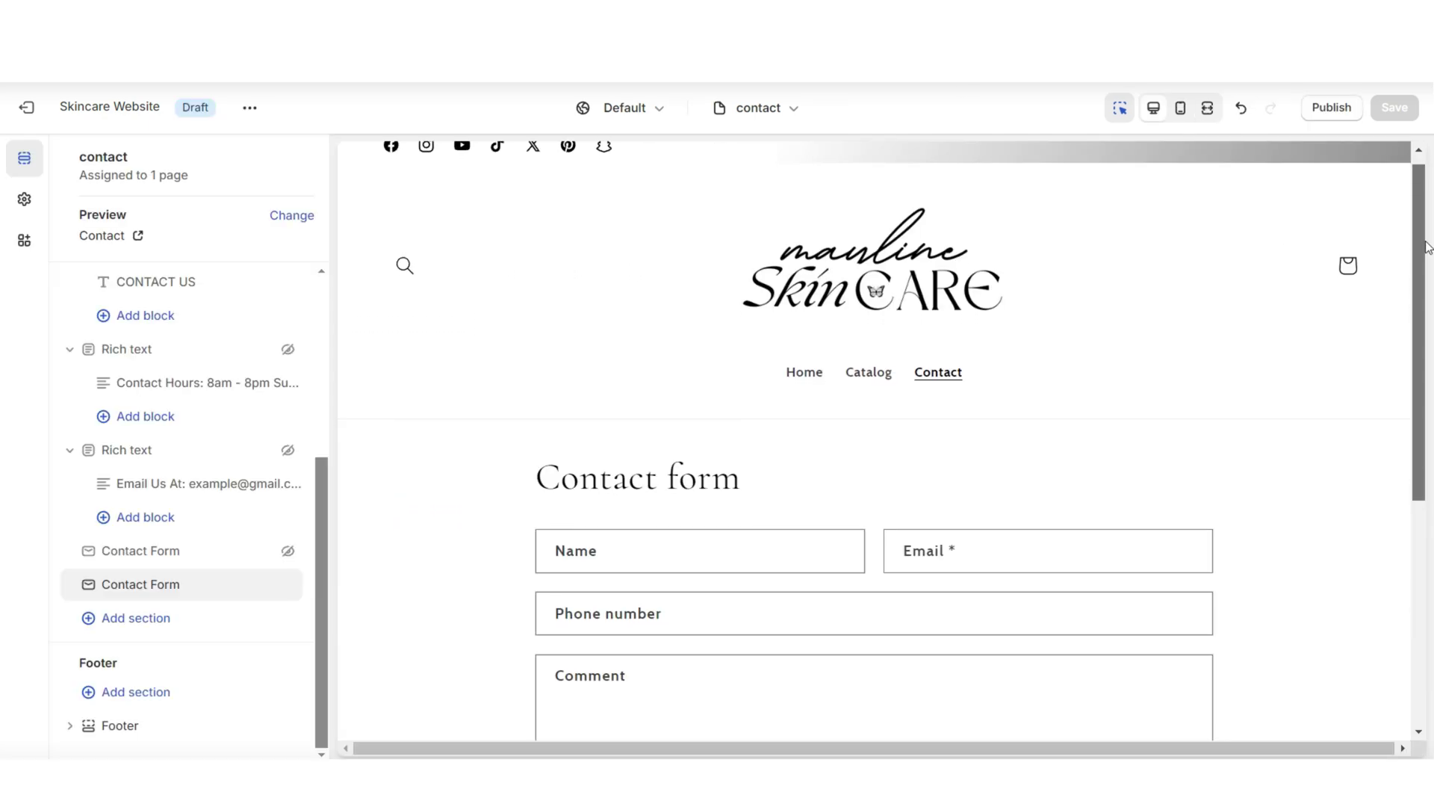
pyautogui.moveTo(1427, 246); pyautogui.dragTo(1411, 370)
# Step: Delete the Contact Form section's 'Contact form' heading
pyautogui.click(458, 283)
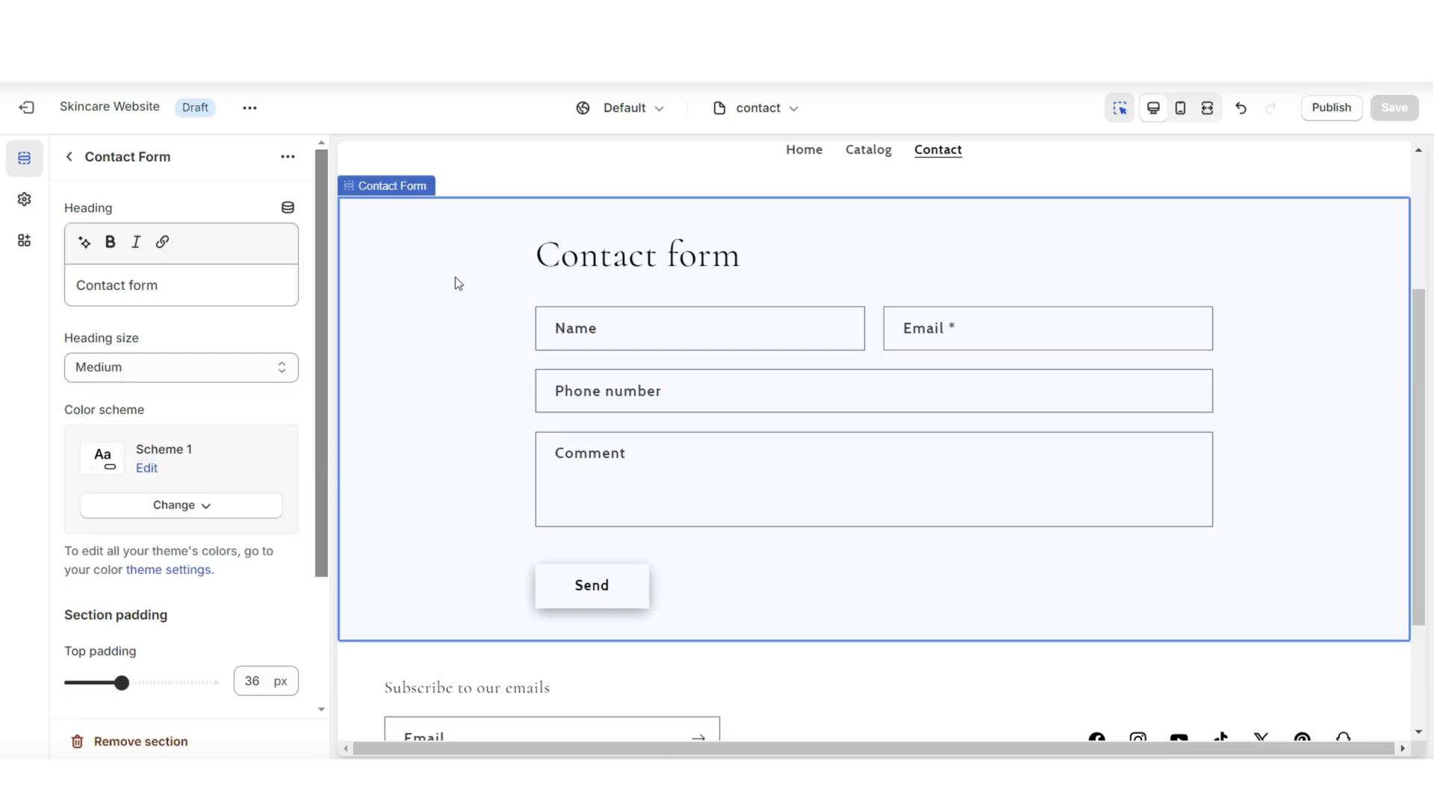
pyautogui.tripleClick(223, 295)
pyautogui.press('BackSpace')
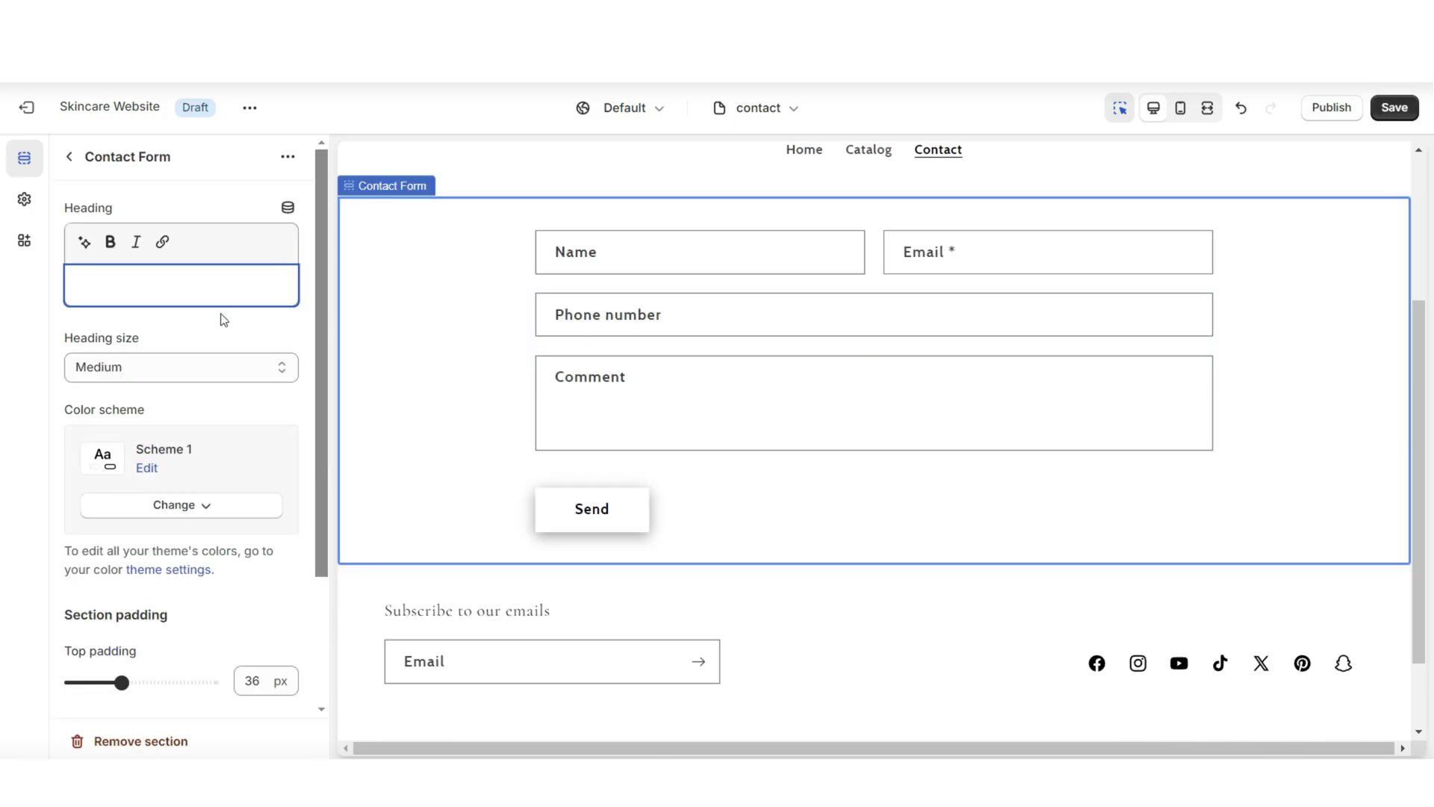
# Step: Add a Rich text section and move it above the contact form
pyautogui.scroll(-2, 202, 344)
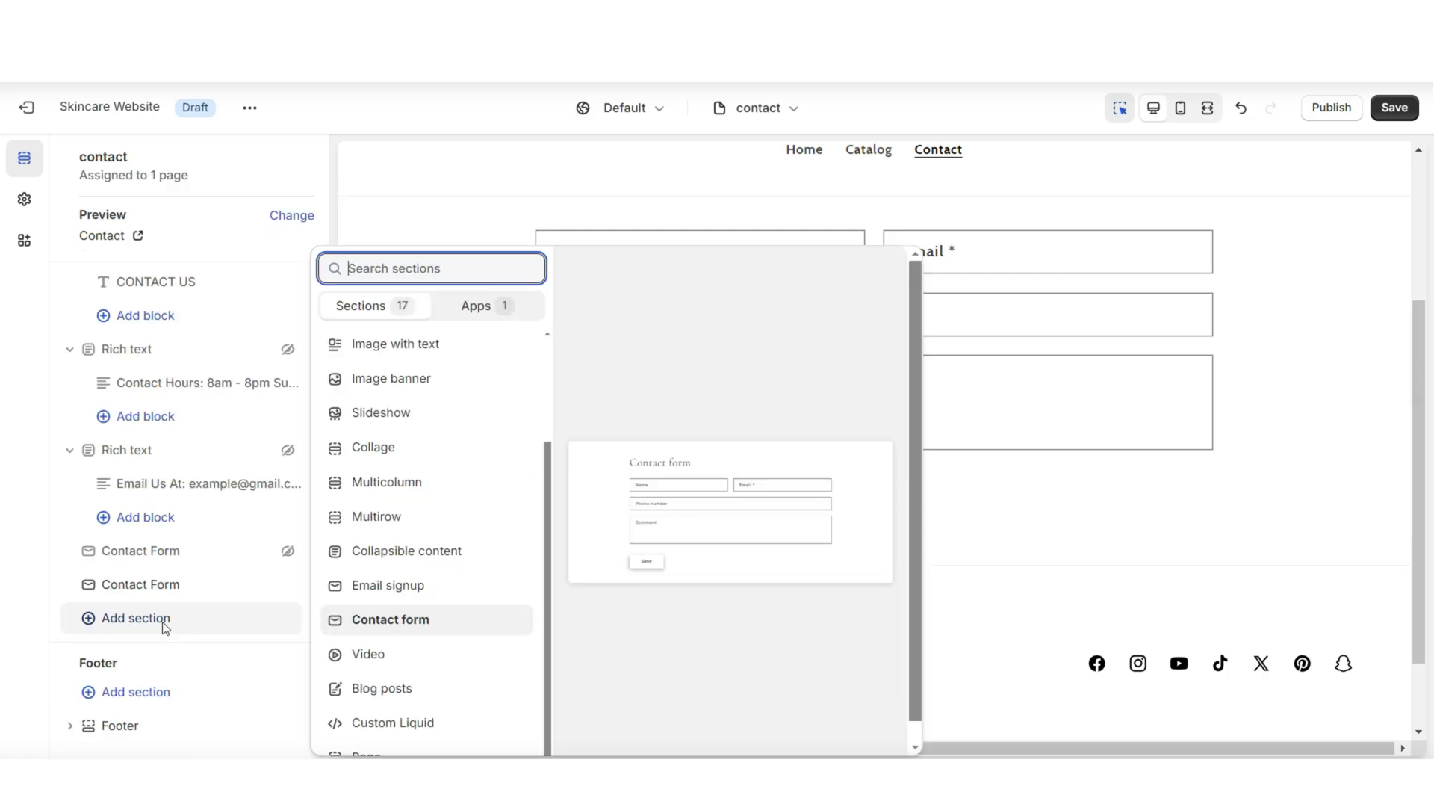
pyautogui.scroll(2, 453, 458)
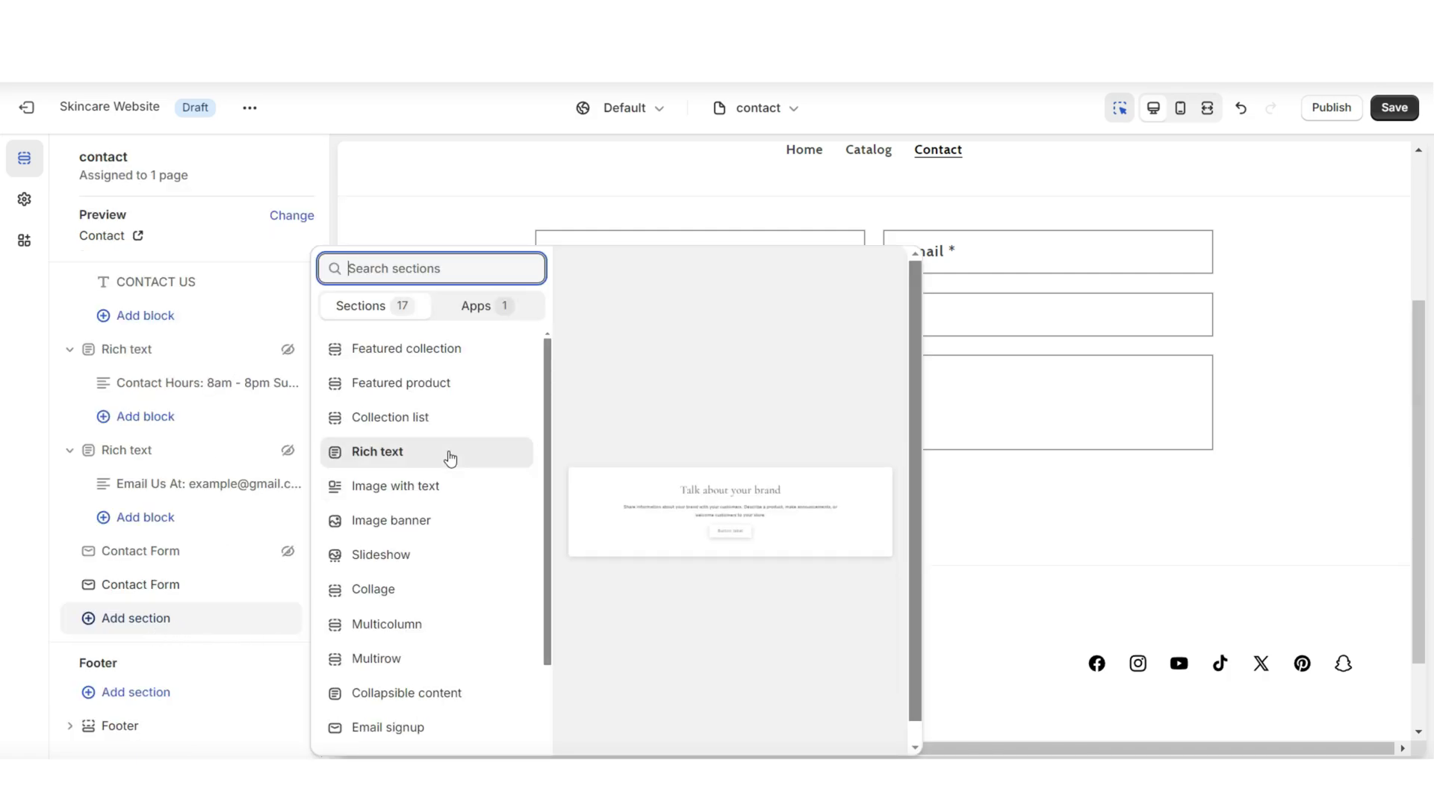
pyautogui.click(451, 453)
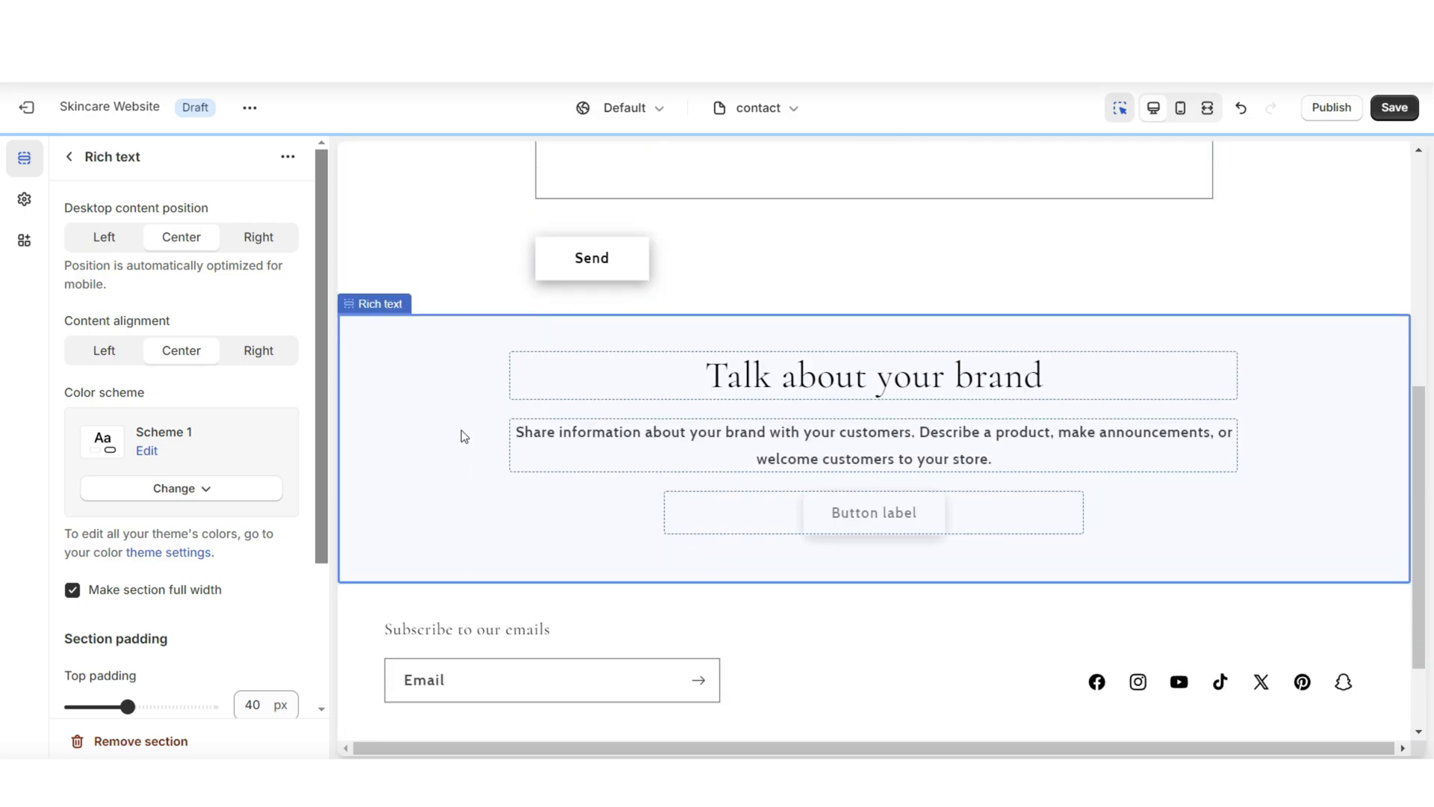
pyautogui.click(69, 157)
pyautogui.moveTo(87, 455); pyautogui.dragTo(92, 410)
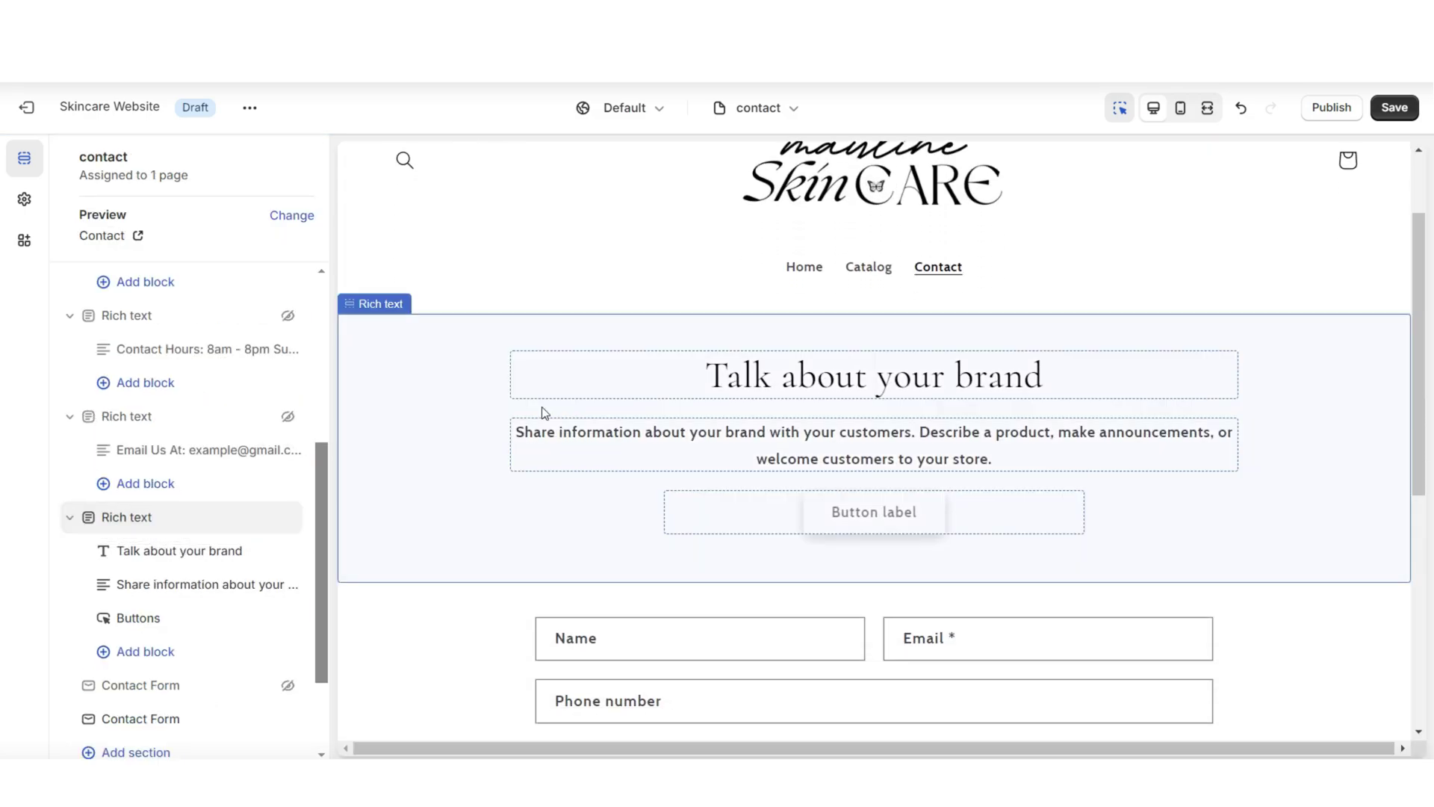
# Step: Remove the placeholder button from the new Rich text section
pyautogui.click(414, 429)
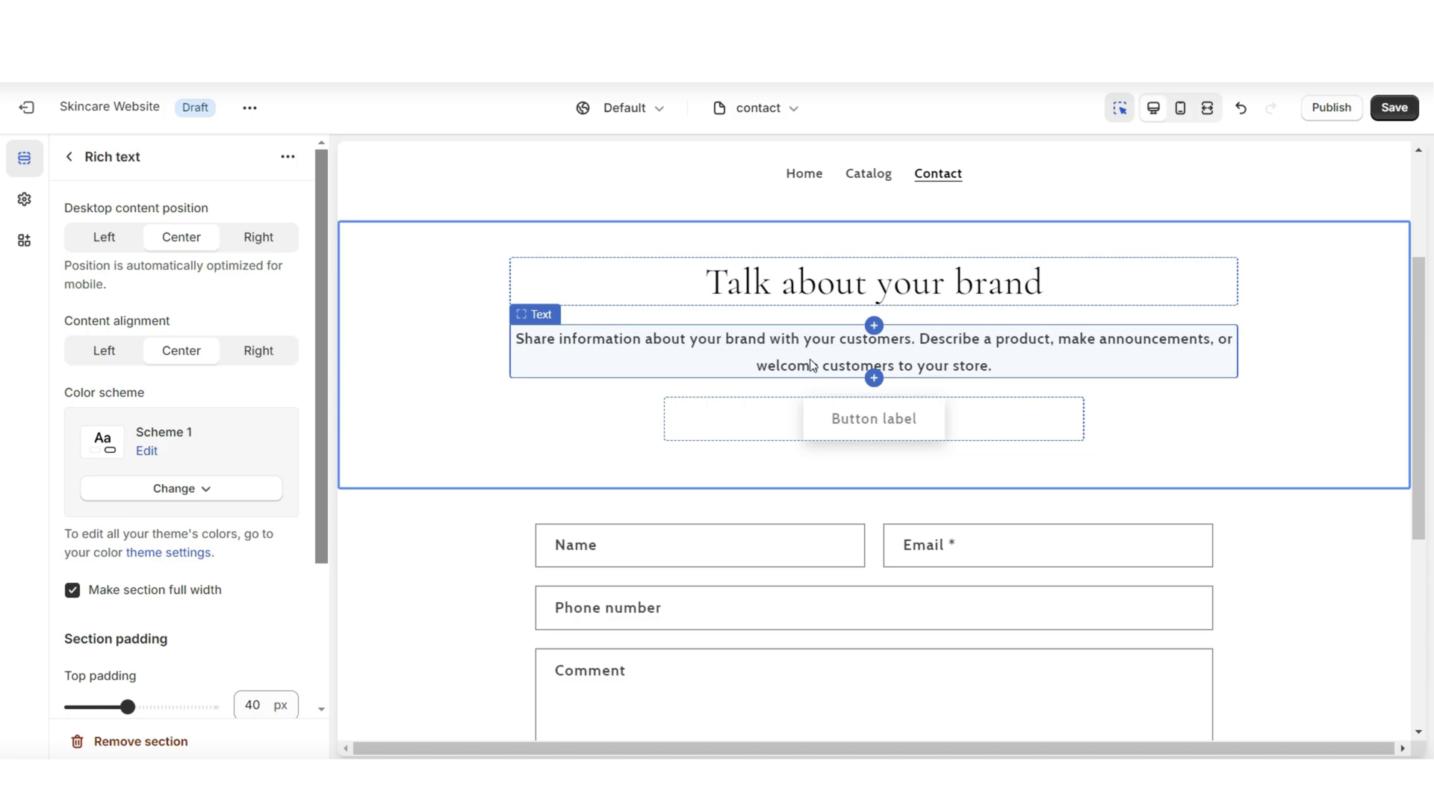
pyautogui.click(743, 422)
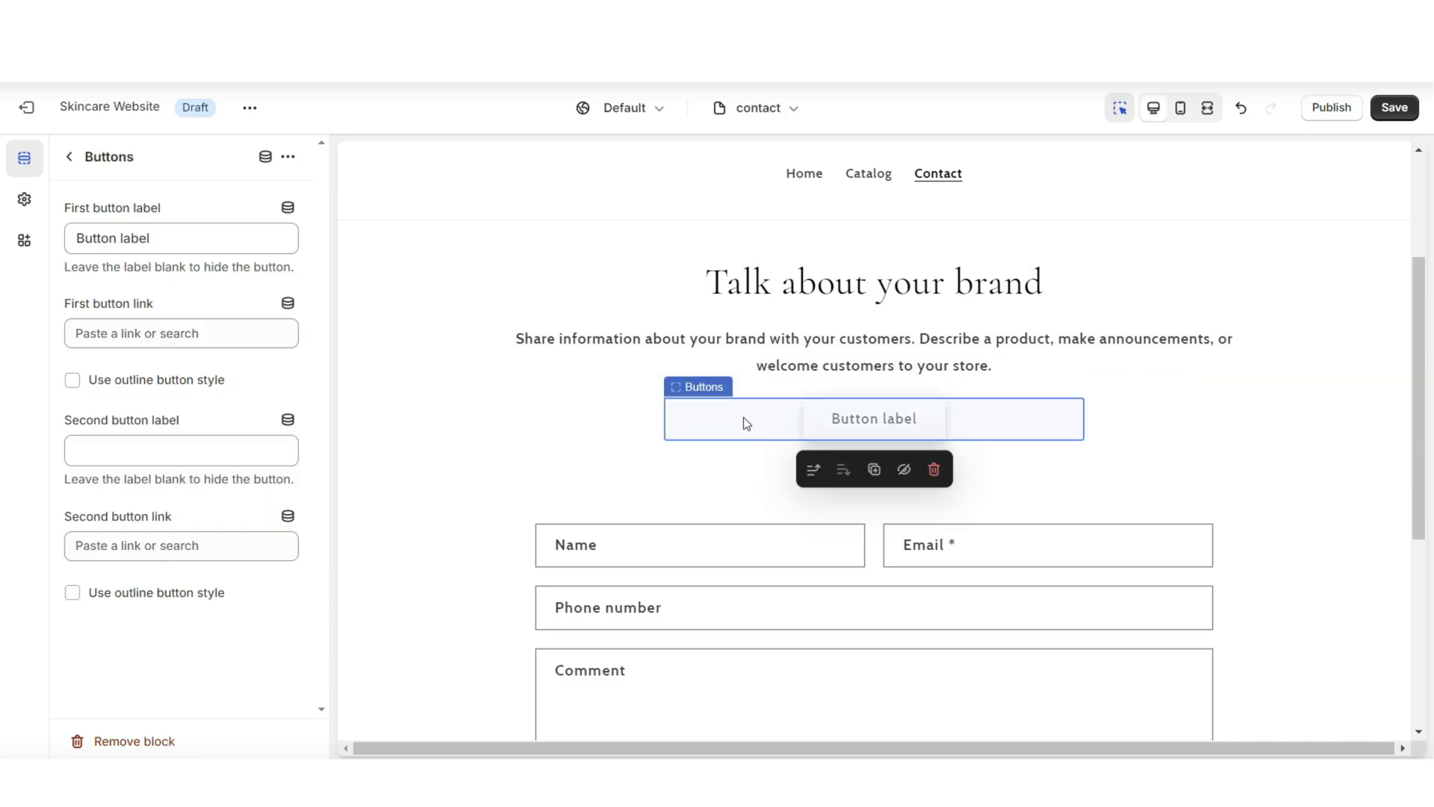
pyautogui.click(934, 469)
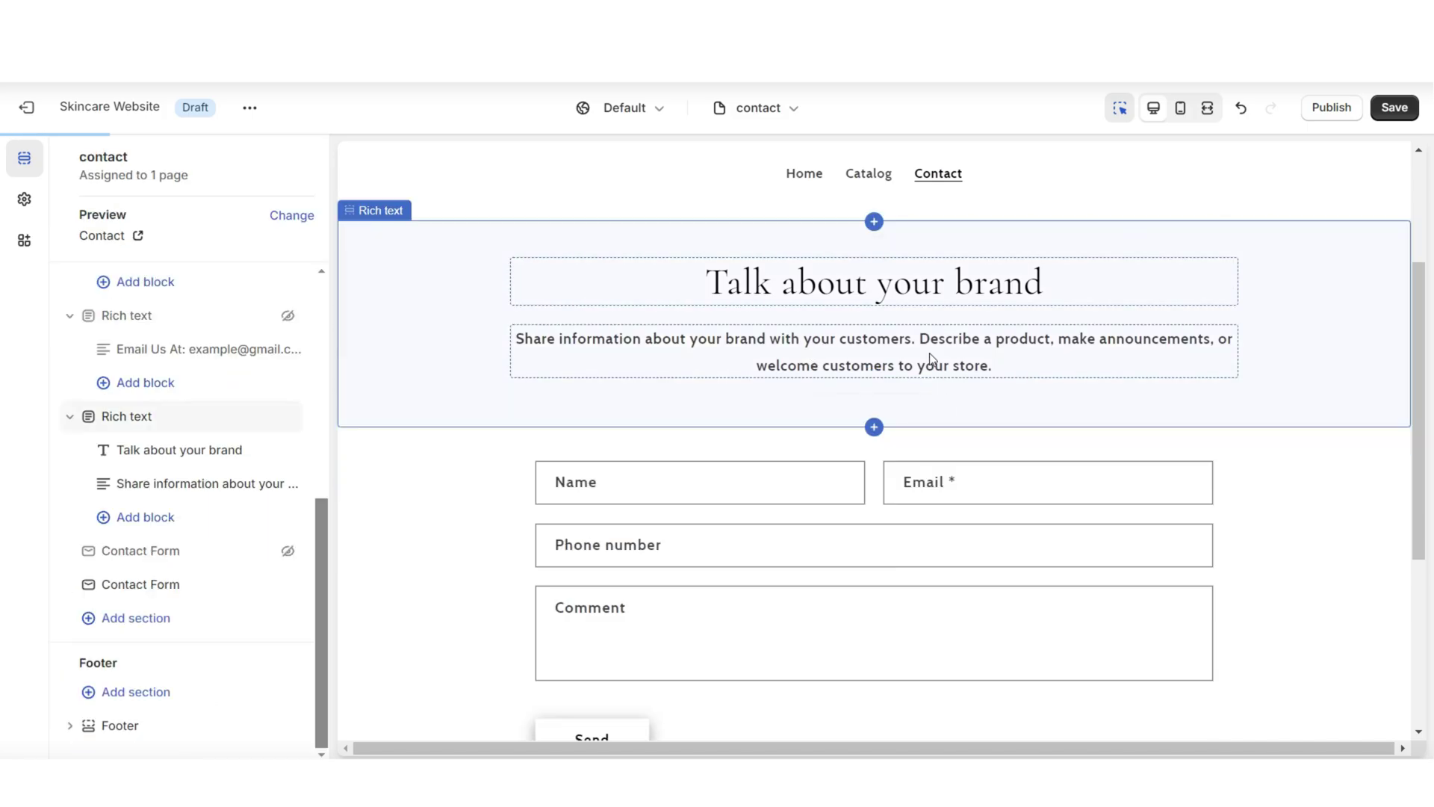
# Step: Replace the heading with CONTACT US and set its size to Large
pyautogui.click(179, 449)
pyautogui.tripleClick(142, 285)
pyautogui.rightClick(188, 290)
pyautogui.click(239, 408)
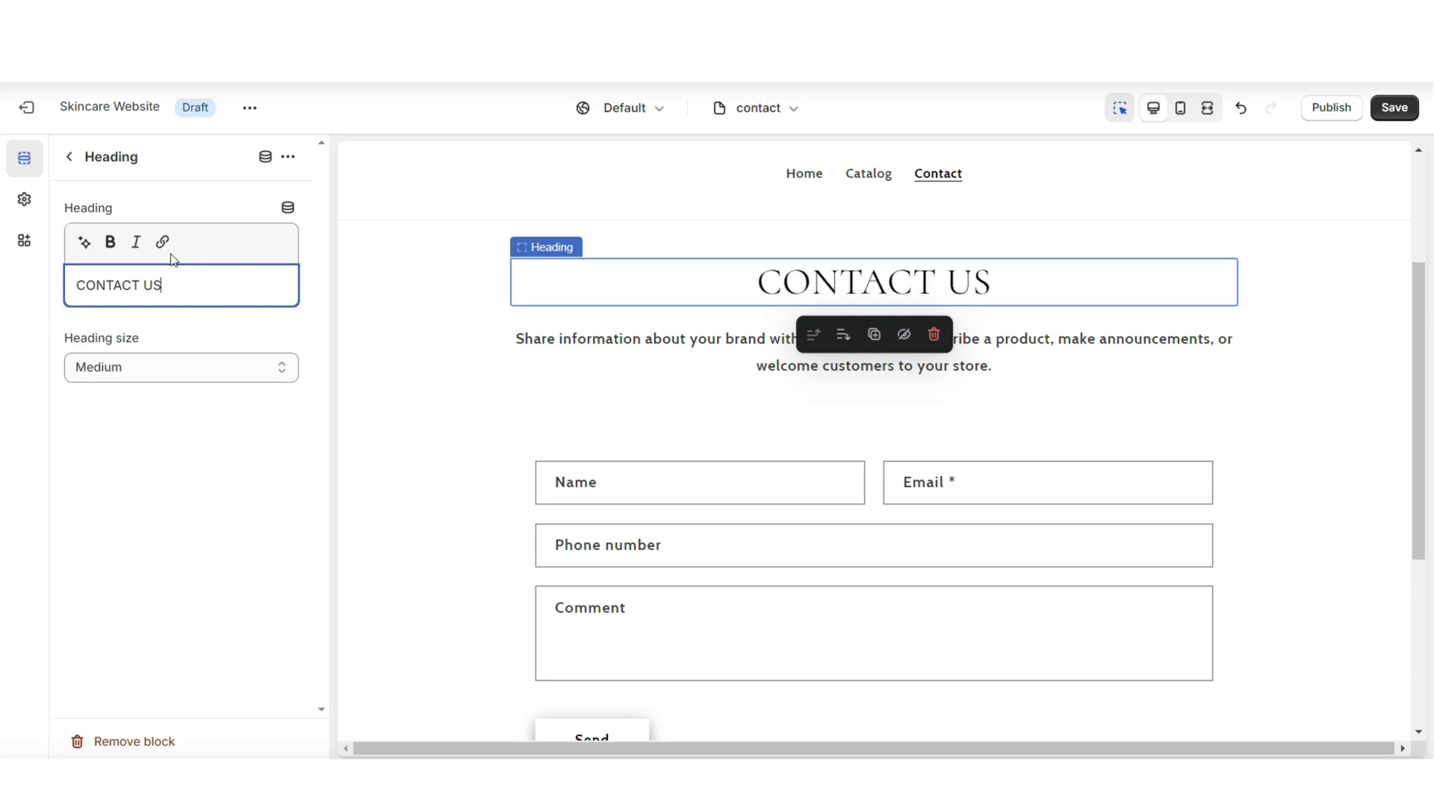
pyautogui.click(147, 368)
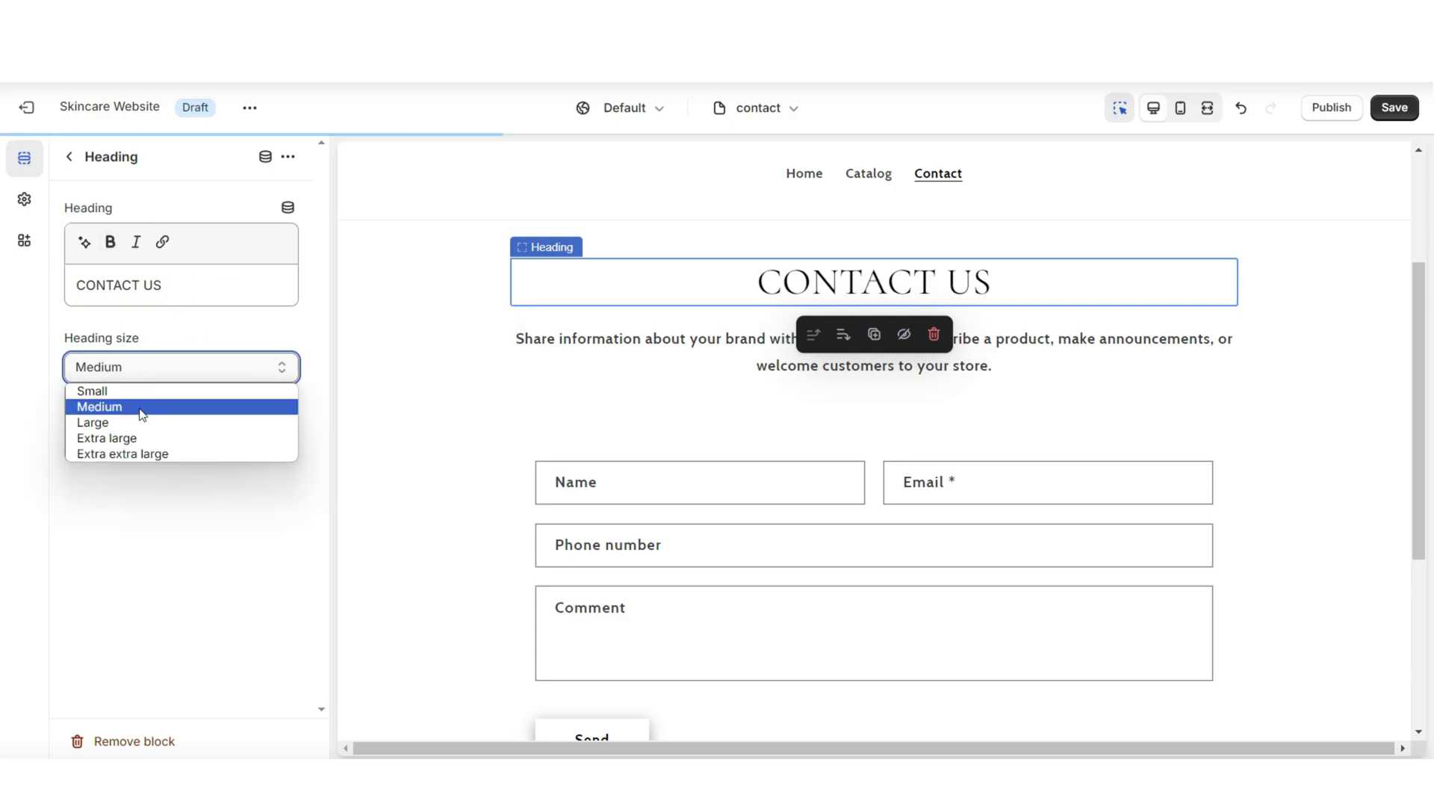
pyautogui.click(134, 417)
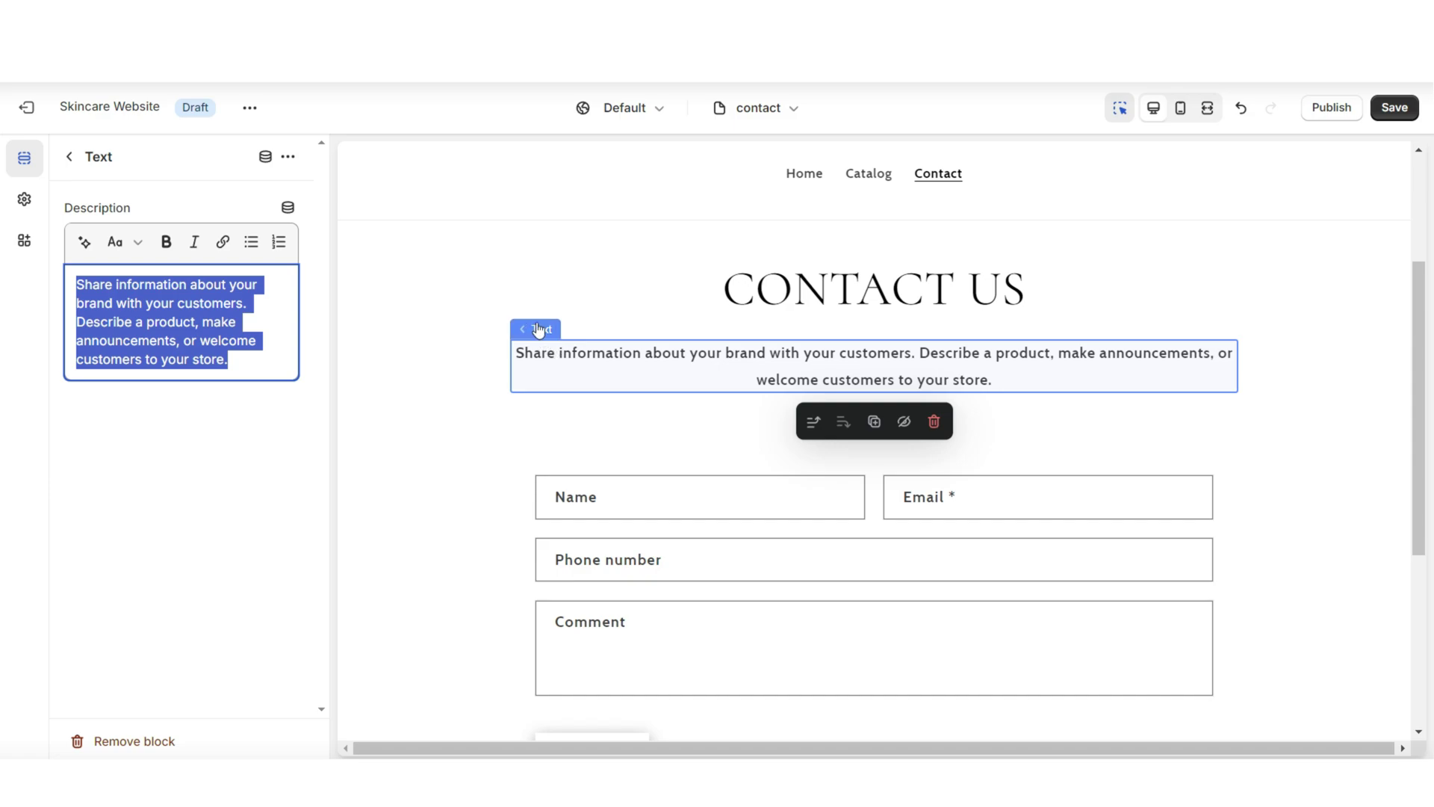
# Step: Paste the 8am–8pm Sunday–Friday hours as text, then duplicate that block for the email line
pyautogui.rightClick(160, 329)
pyautogui.click(186, 438)
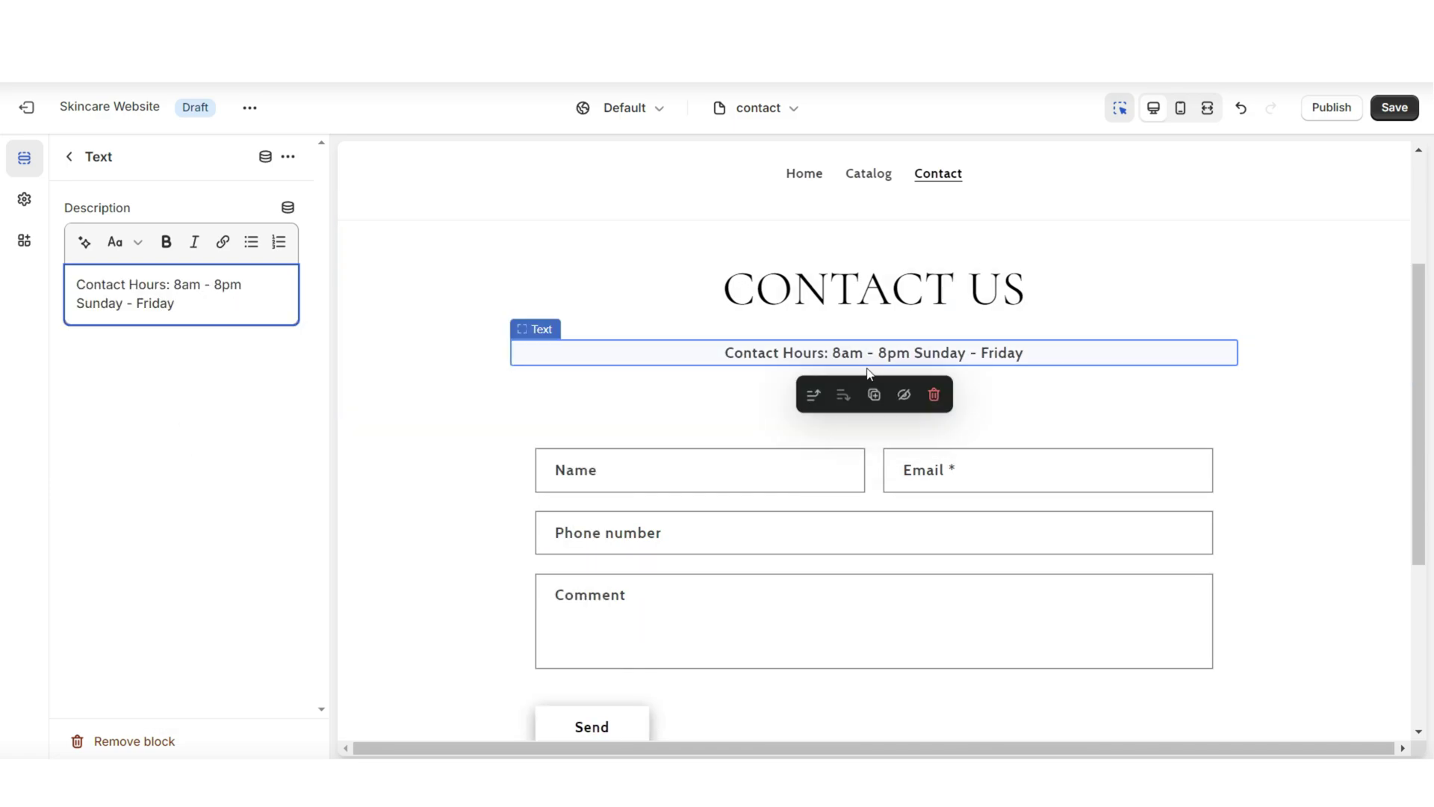
pyautogui.click(873, 396)
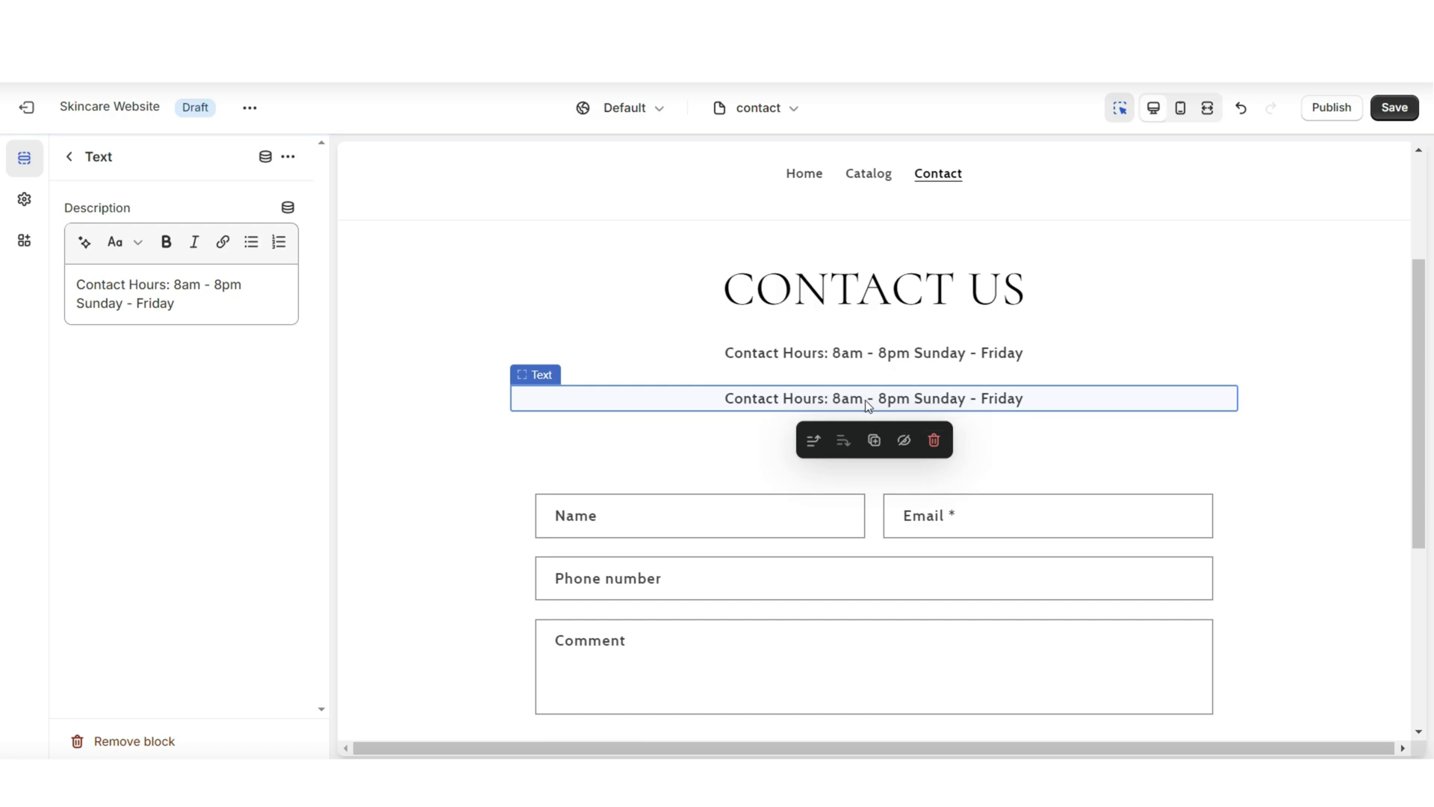
pyautogui.tripleClick(160, 299)
pyautogui.rightClick(160, 307)
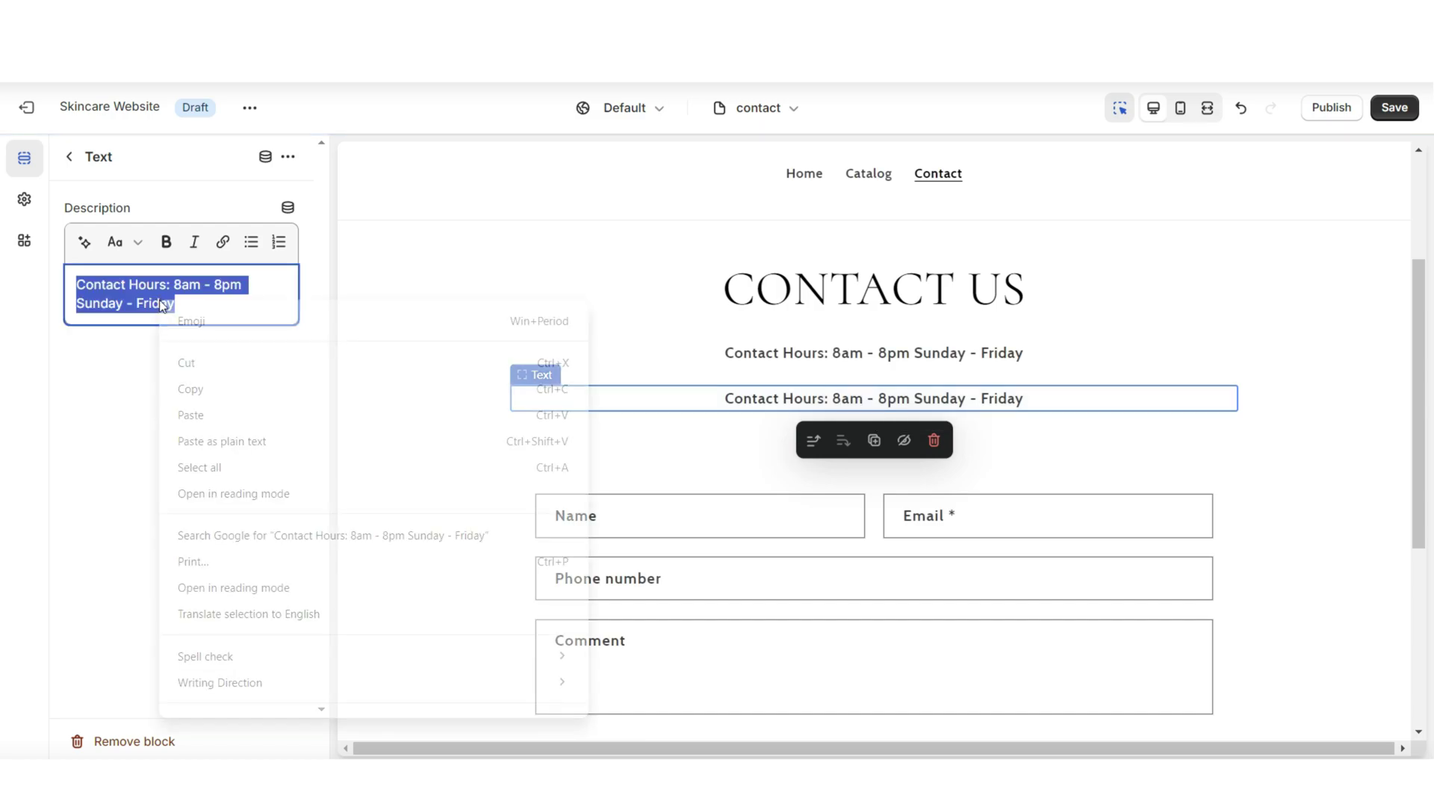
pyautogui.click(236, 412)
pyautogui.click(396, 287)
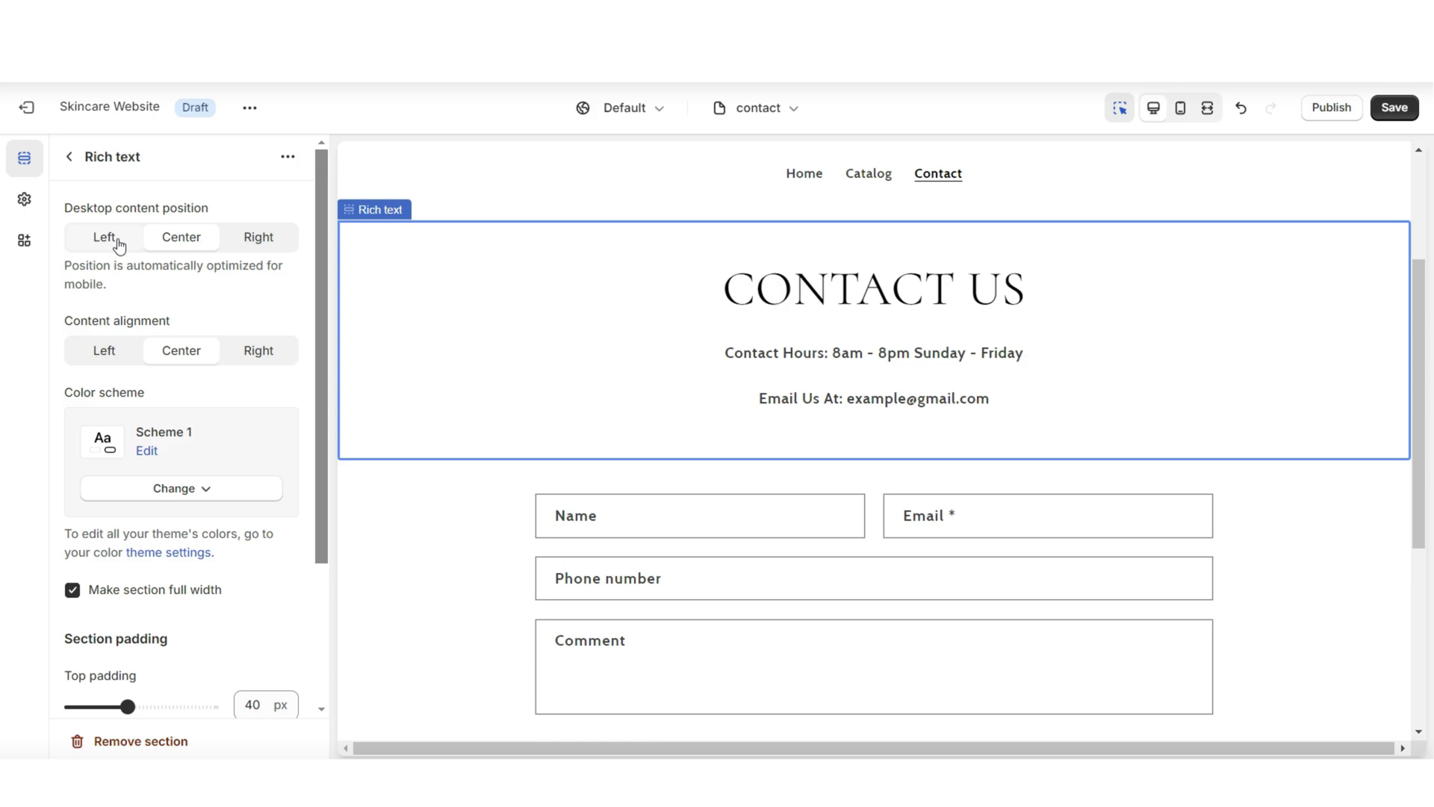
# Step: Duplicate the Rich text section and delete the copy's CONTACT US heading
pyautogui.hotkey('ctrl', 'z')
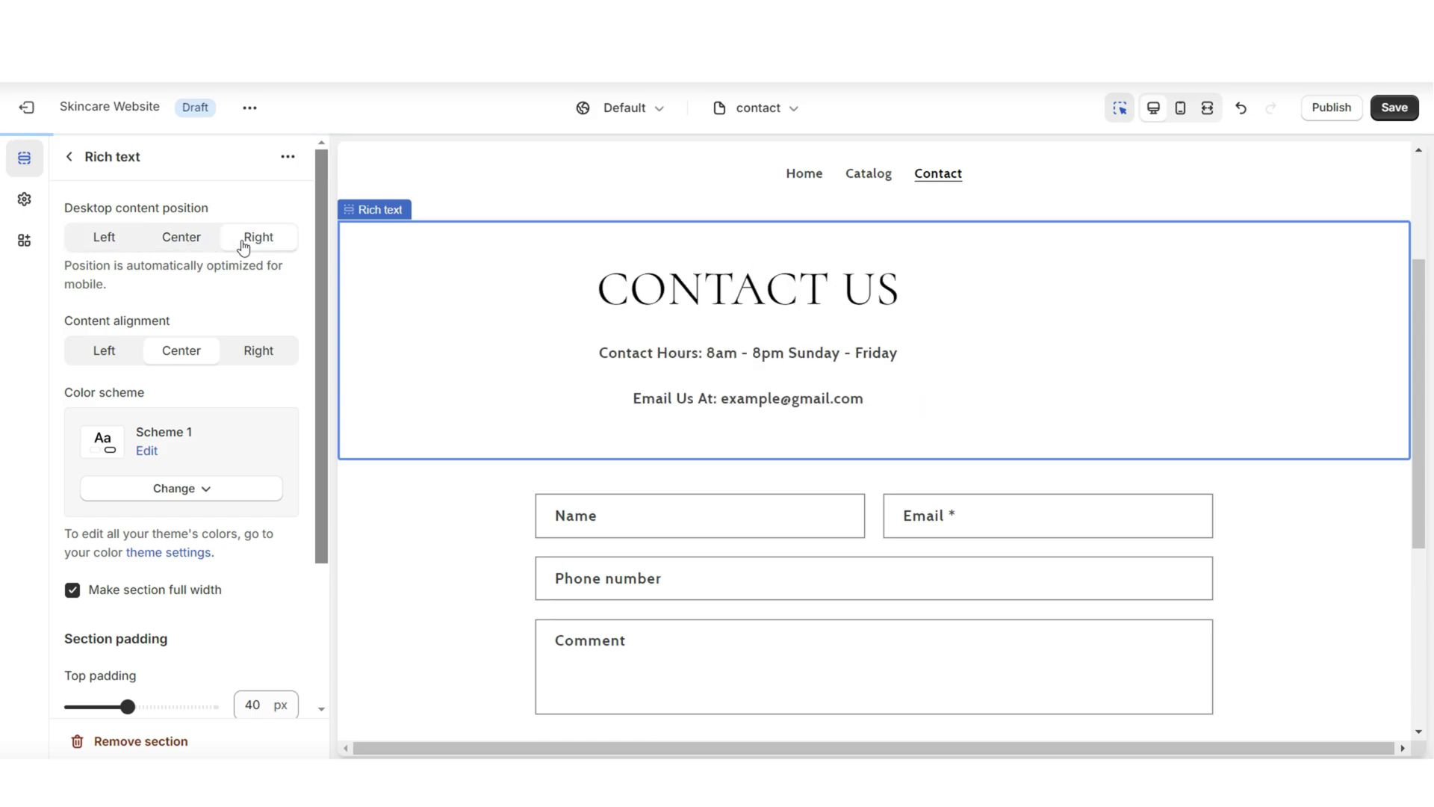
pyautogui.click(106, 351)
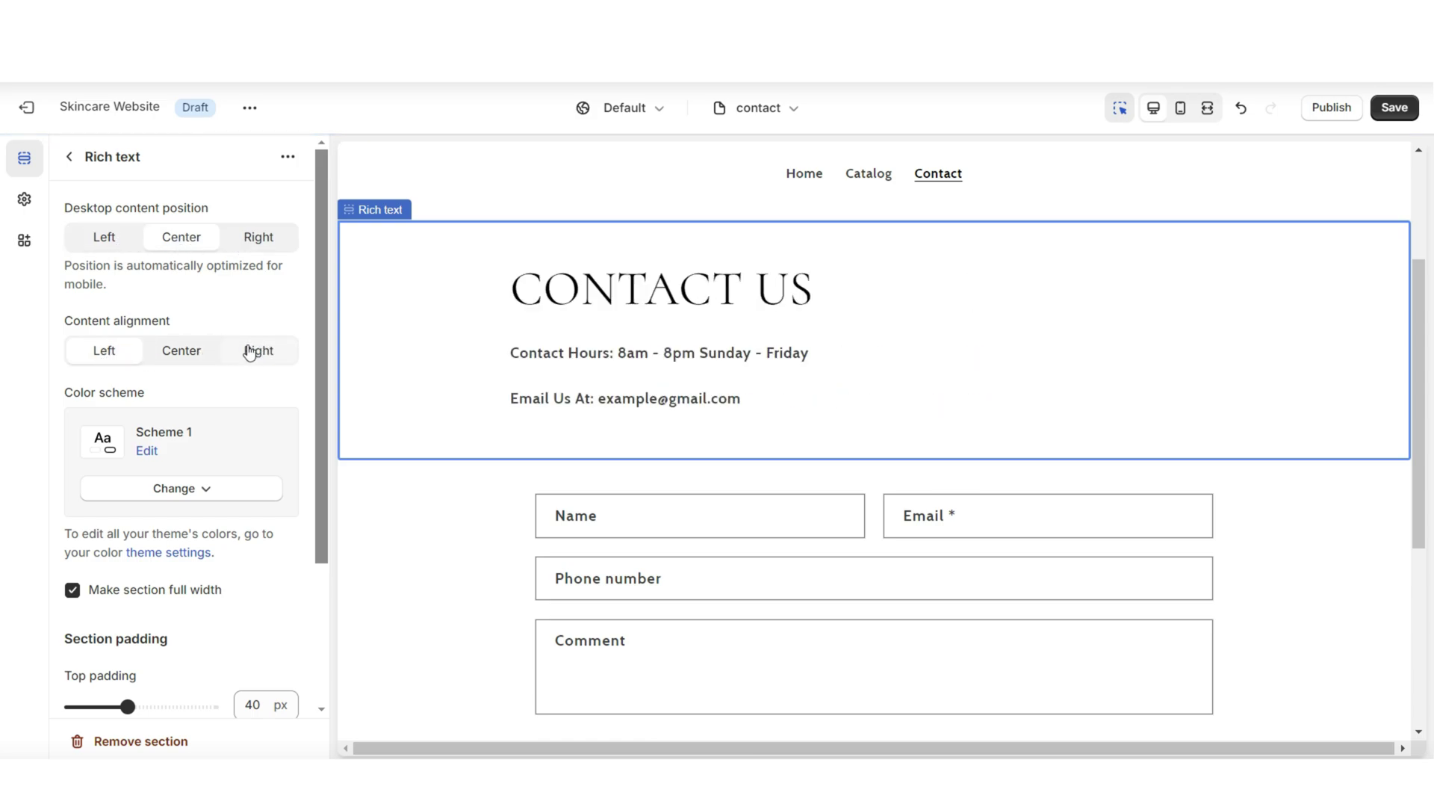
pyautogui.hotkey('ctrl', 'z')
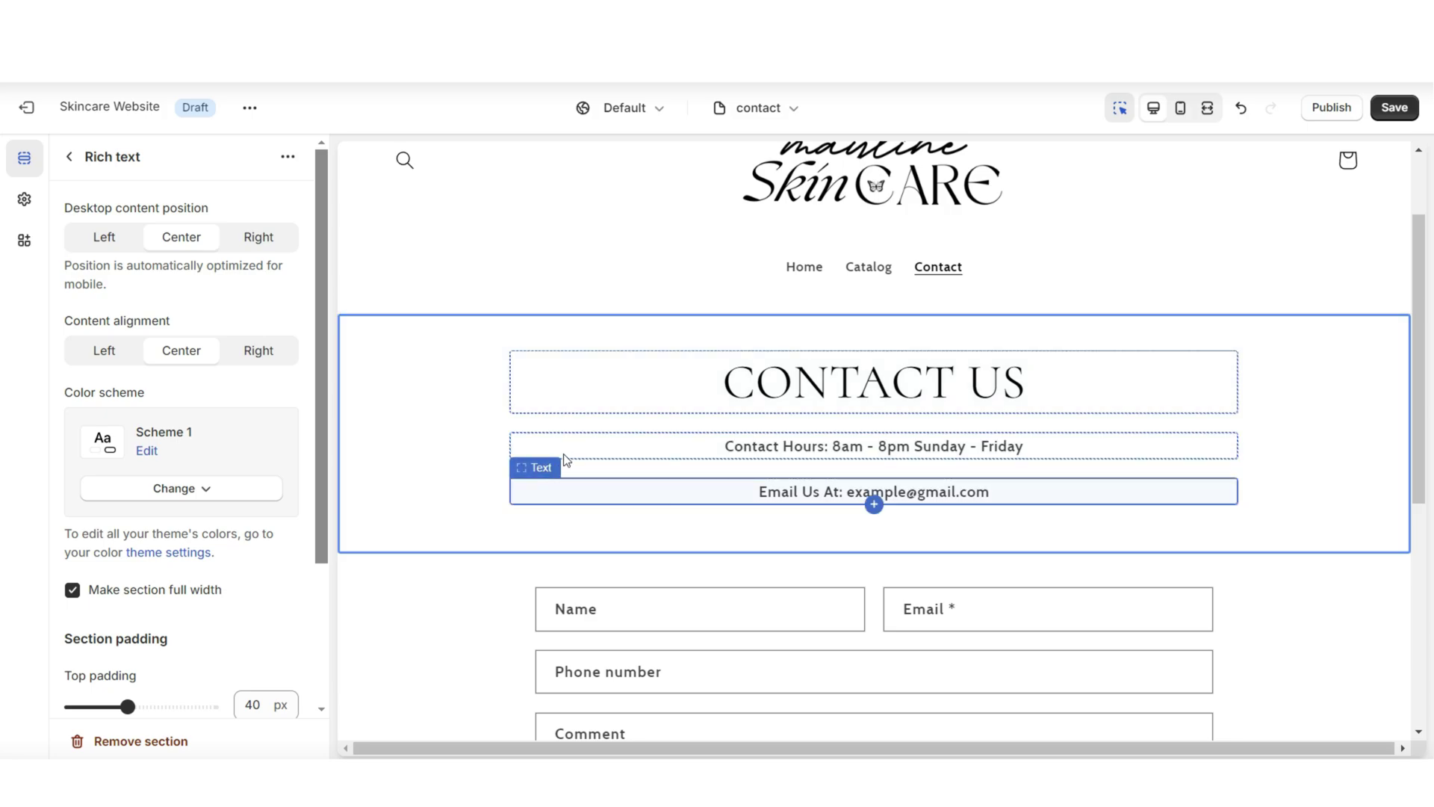
pyautogui.click(288, 157)
pyautogui.click(306, 192)
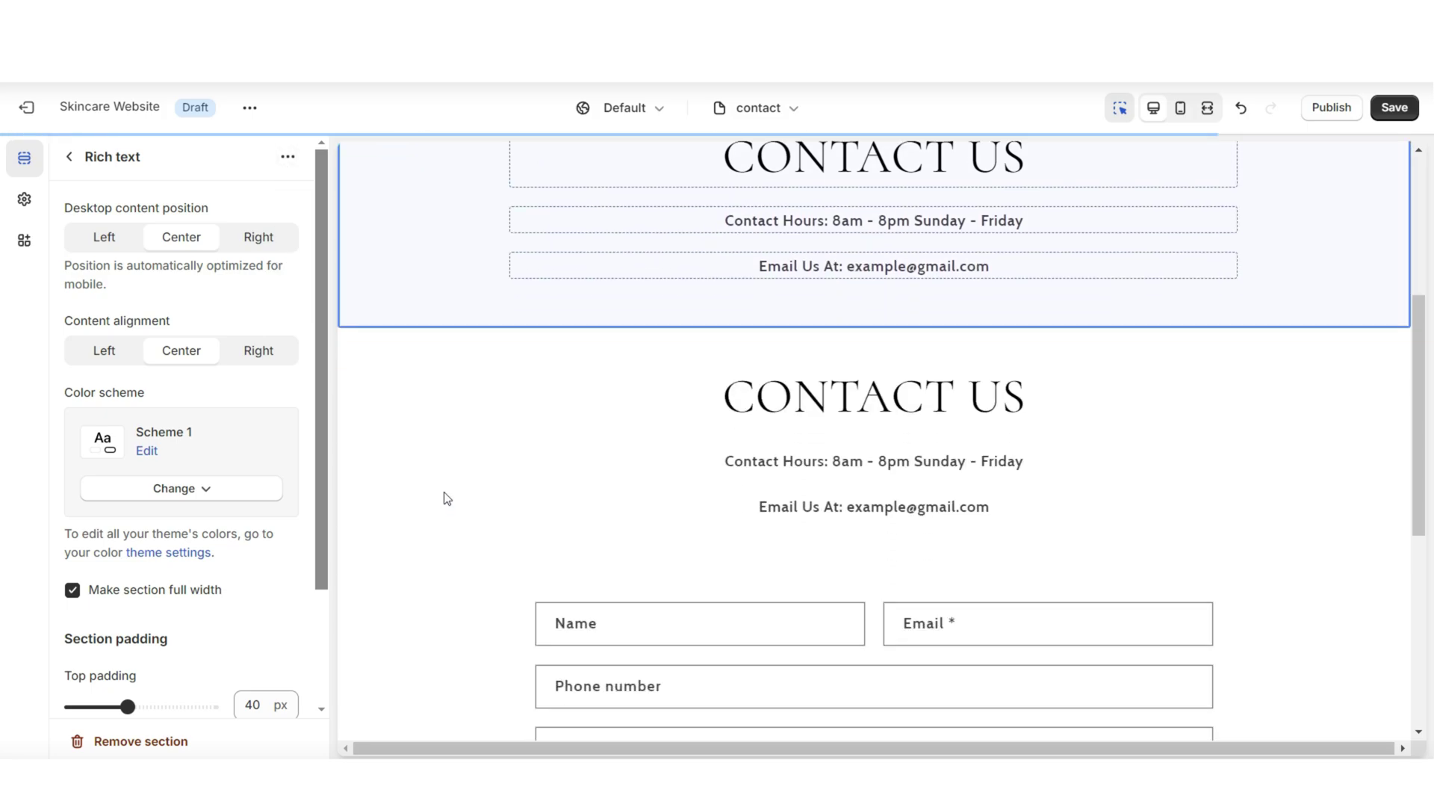
pyautogui.click(822, 400)
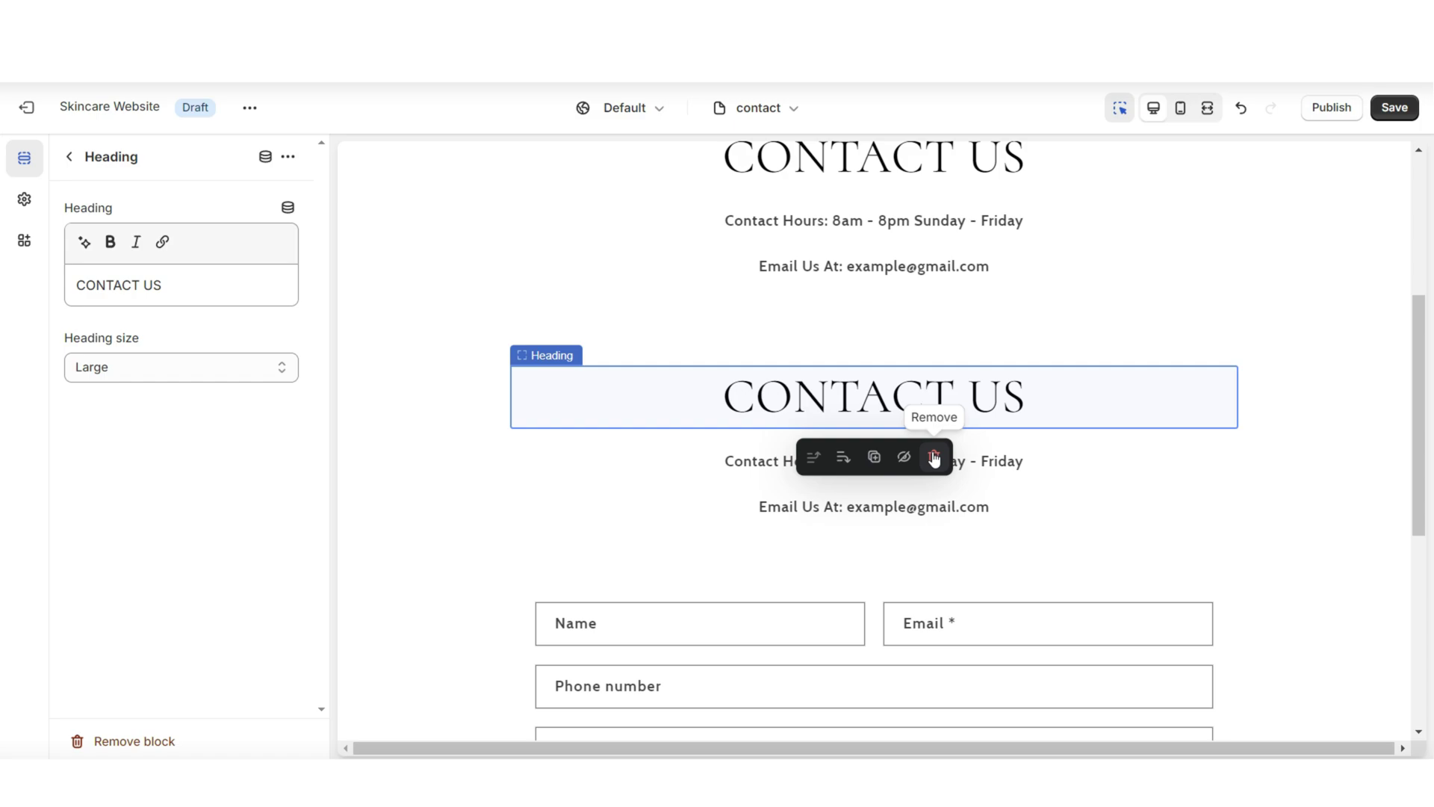
pyautogui.click(934, 458)
# Step: Left-align the copied section and remove the hours and email lines from the original
pyautogui.click(925, 431)
pyautogui.click(104, 351)
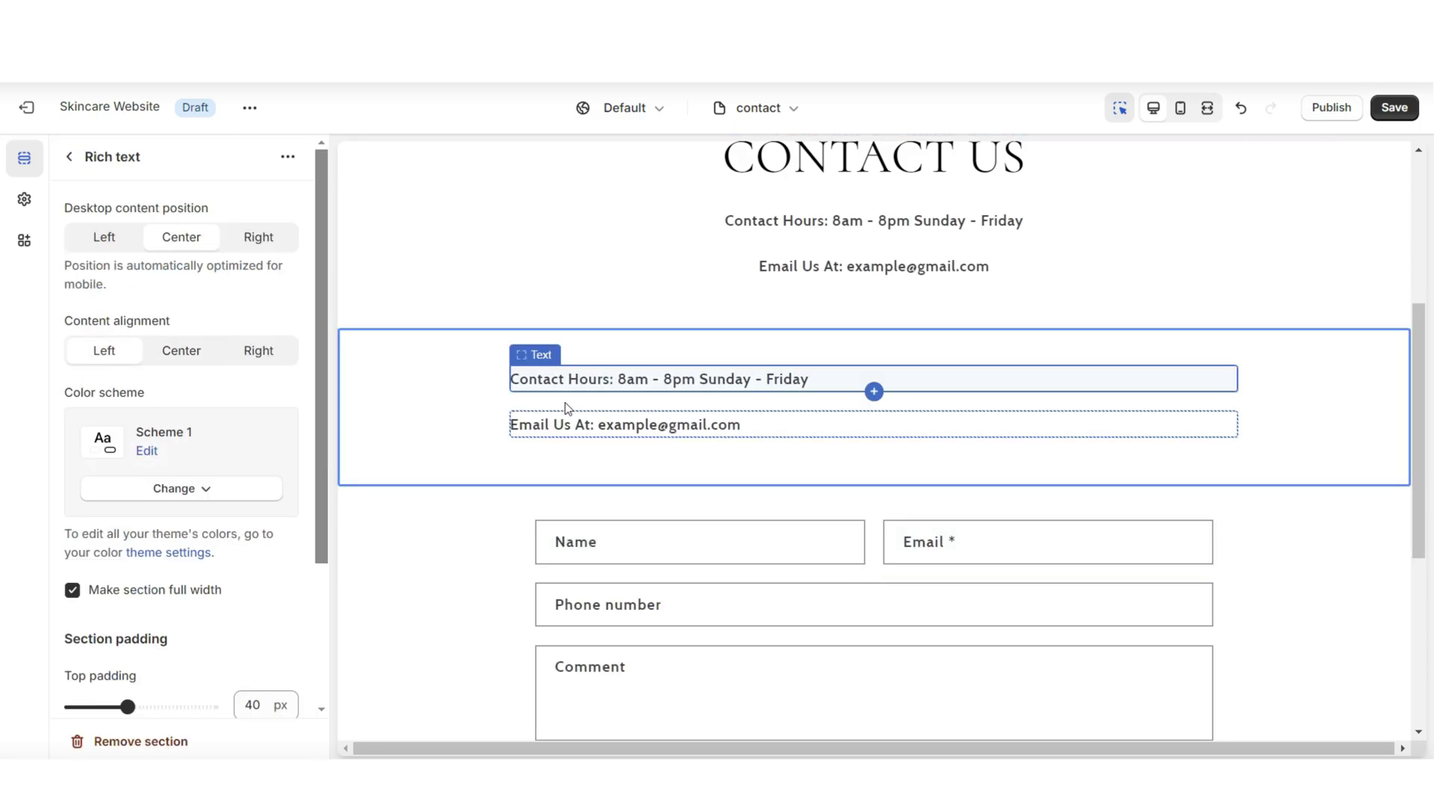
pyautogui.click(874, 266)
pyautogui.scroll(3, 874, 299)
pyautogui.click(926, 461)
pyautogui.click(934, 502)
# Step: Reduce the details section's top and bottom padding and preview the page full width
pyautogui.scroll(-5, 237, 652)
pyautogui.moveTo(115, 580); pyautogui.dragTo(100, 628)
pyautogui.moveTo(105, 557); pyautogui.dragTo(93, 557)
pyautogui.click(1207, 108)
pyautogui.scroll(3, 1413, 486)
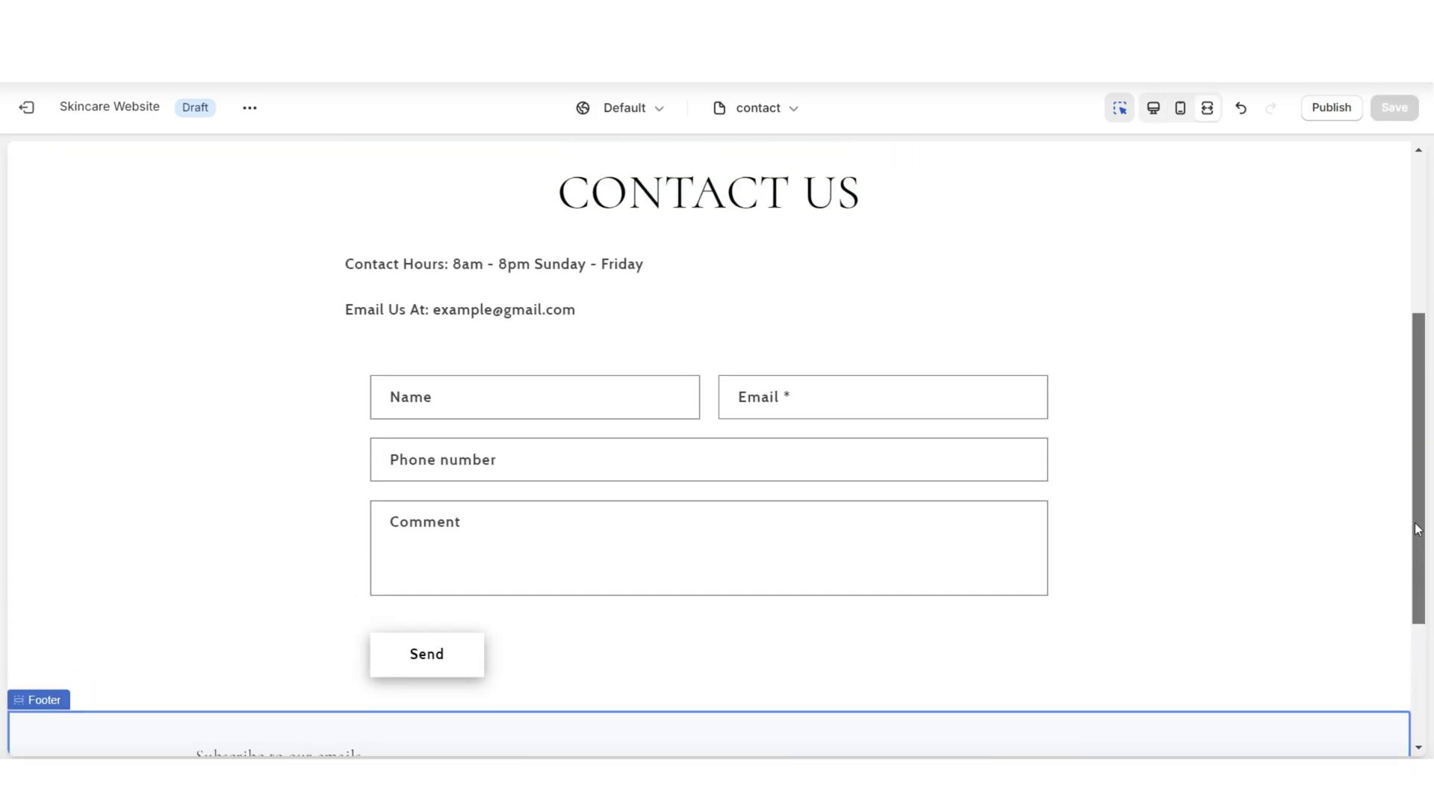
# Step: Scroll through the full-screen contact page preview to review the CONTACT US, hours and form layout
pyautogui.moveTo(1413, 486); pyautogui.dragTo(1422, 401)
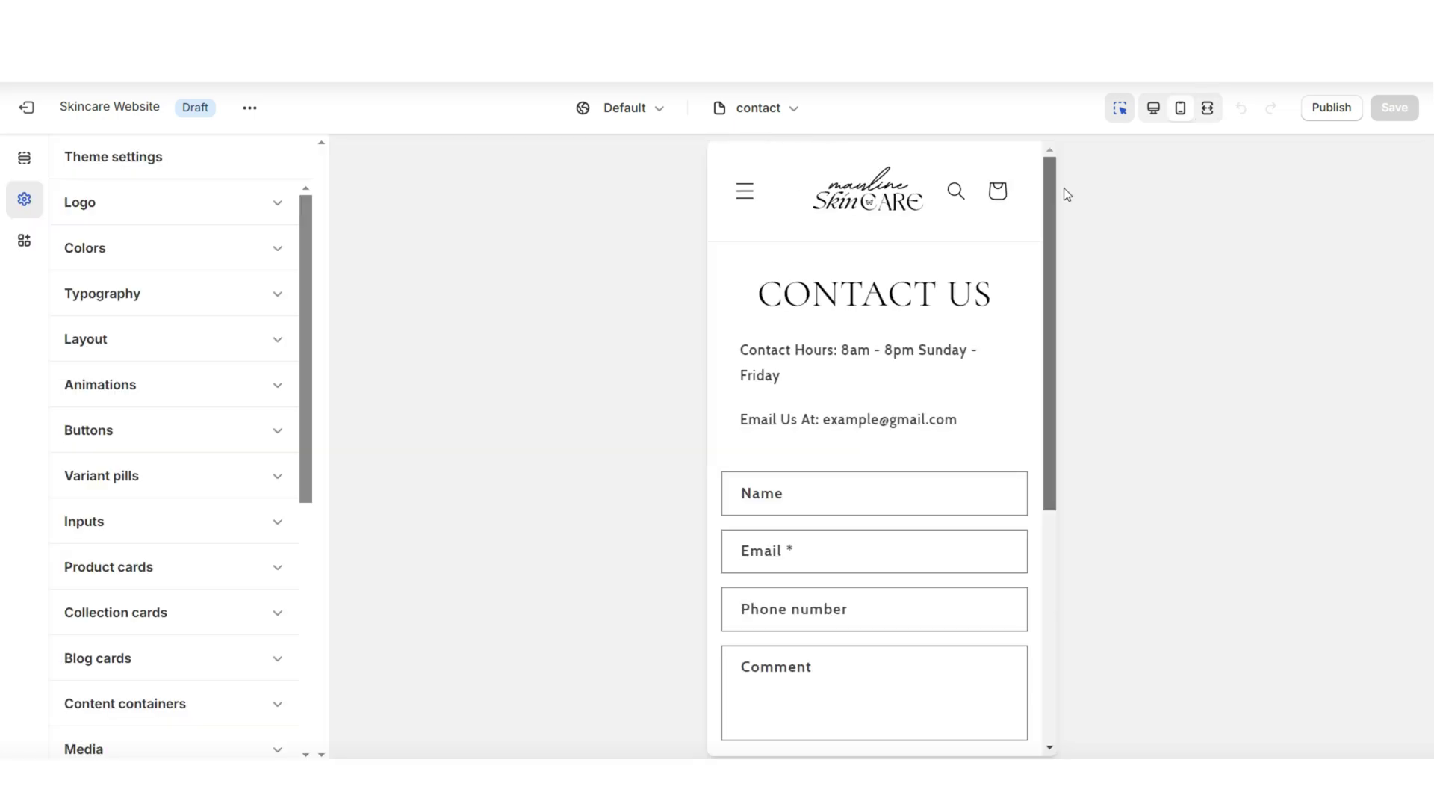
pyautogui.scroll(-2, 1066, 198)
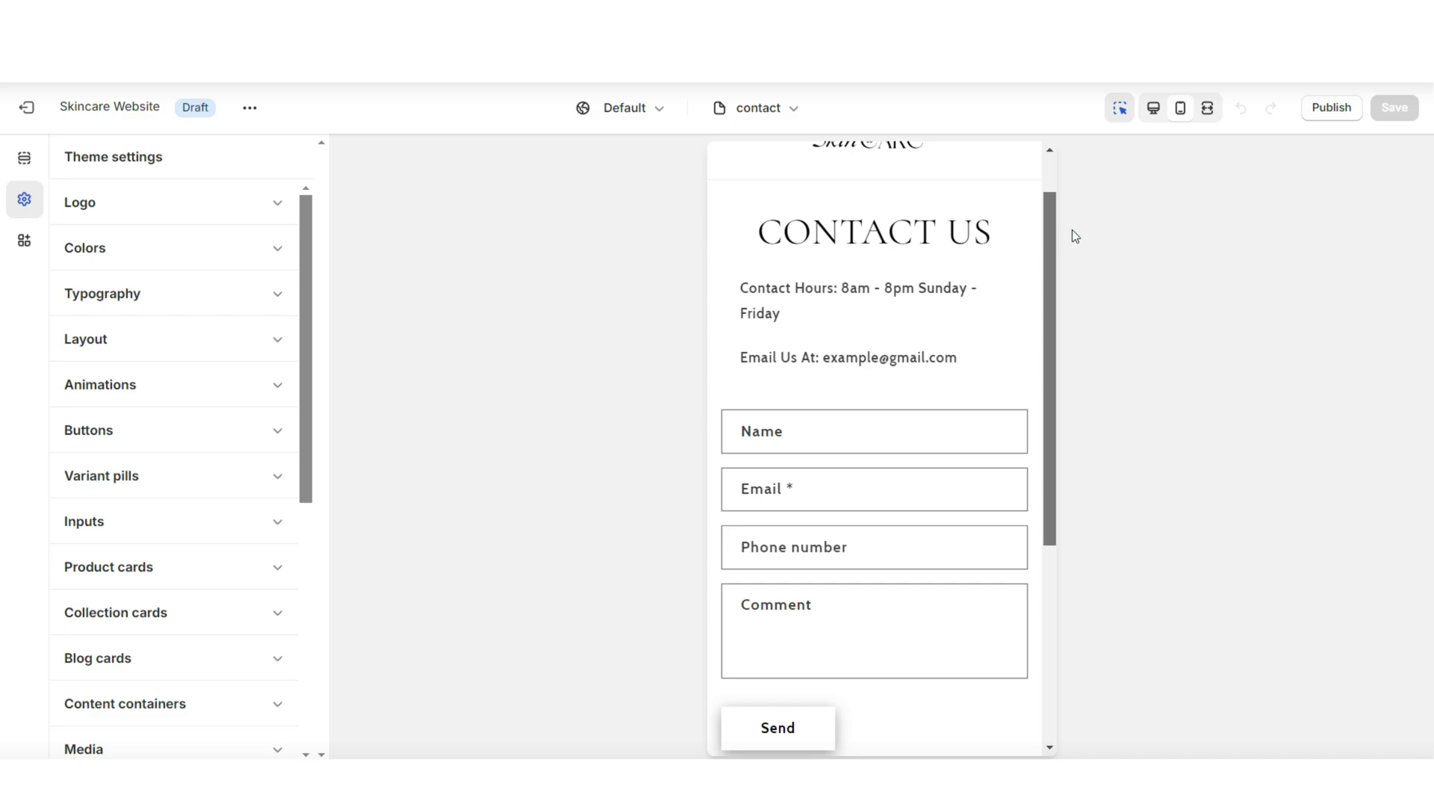
pyautogui.scroll(-5, 1073, 230)
pyautogui.scroll(1, 1078, 314)
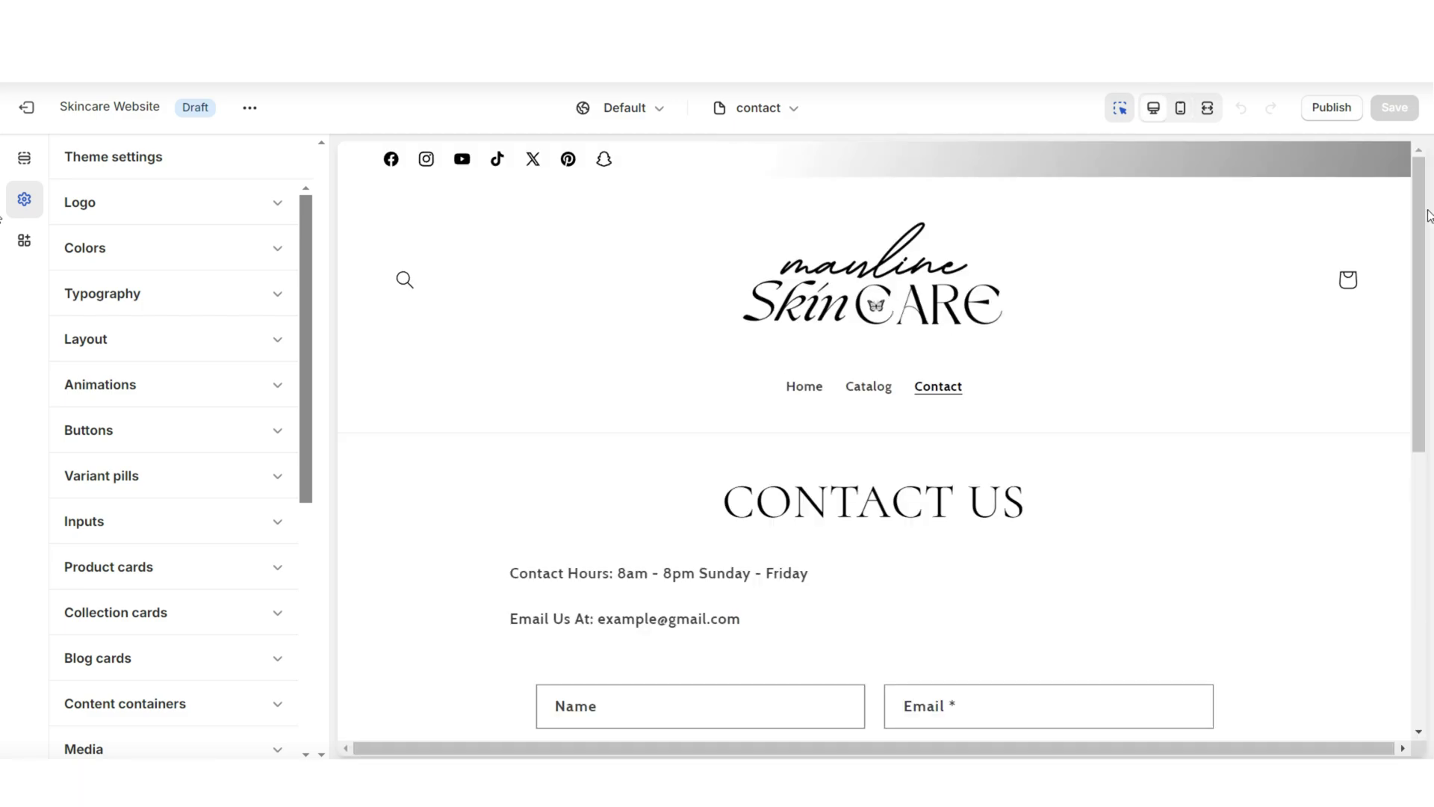
pyautogui.scroll(-2, 1429, 260)
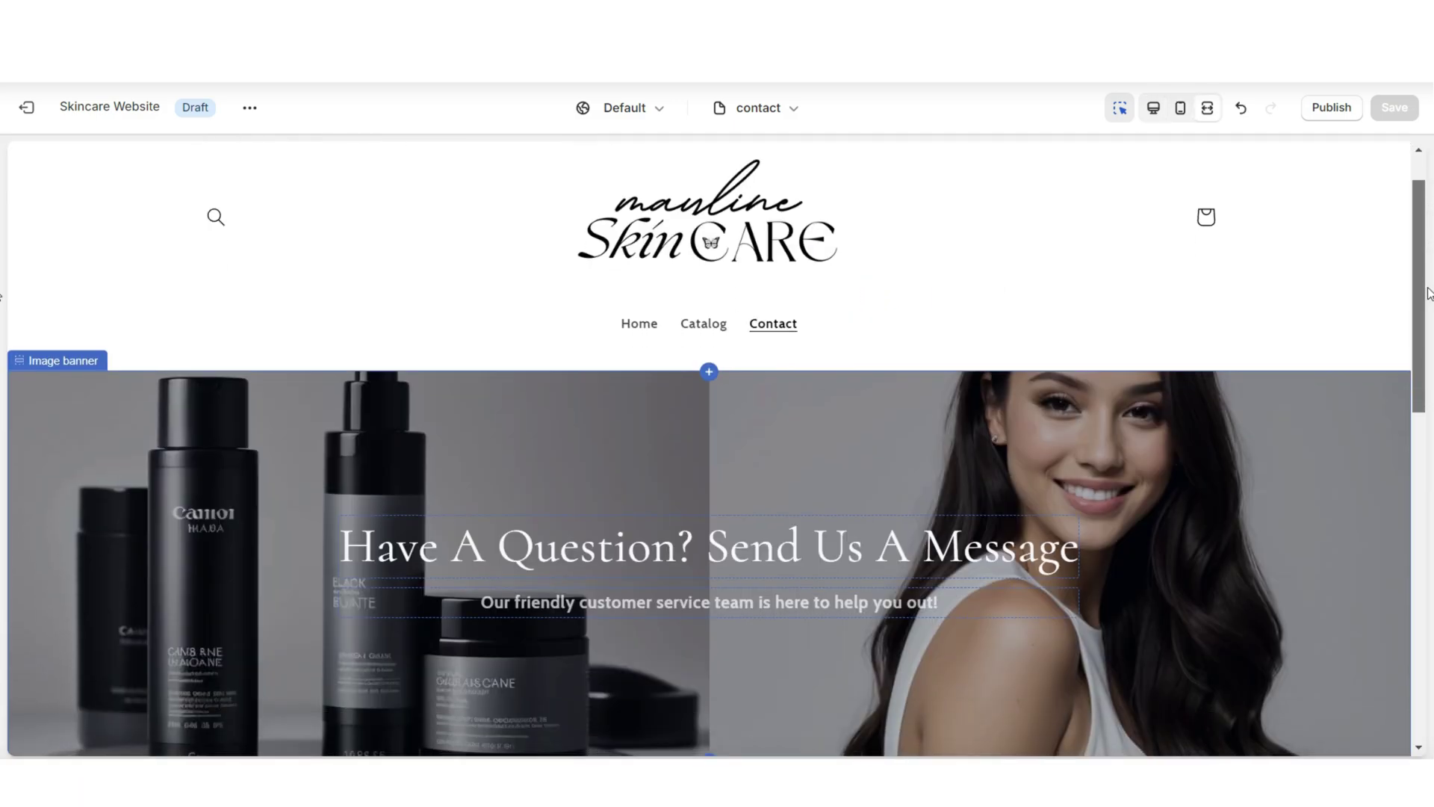
pyautogui.scroll(-3, 1430, 333)
pyautogui.scroll(-3, 1431, 334)
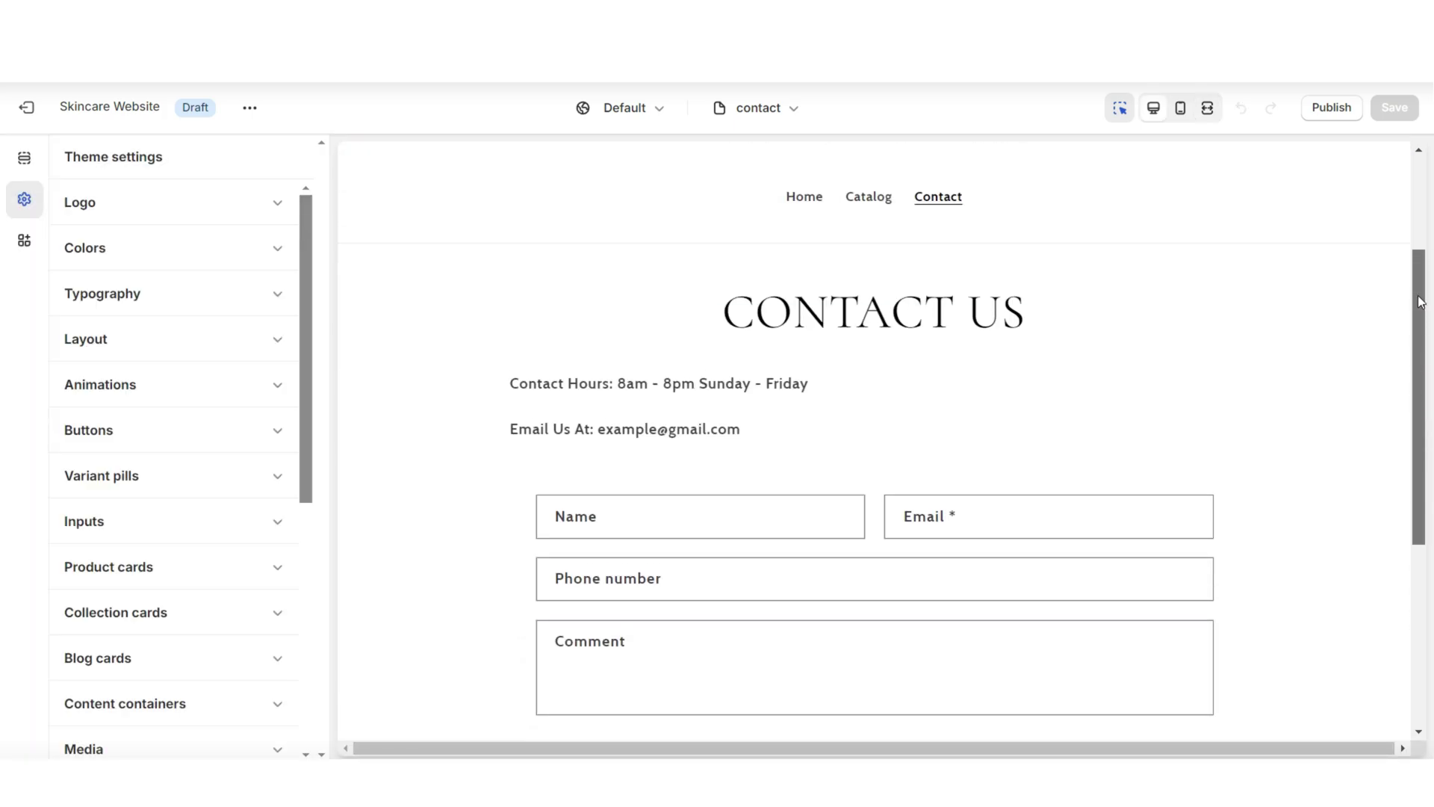
pyautogui.scroll(1, 1420, 302)
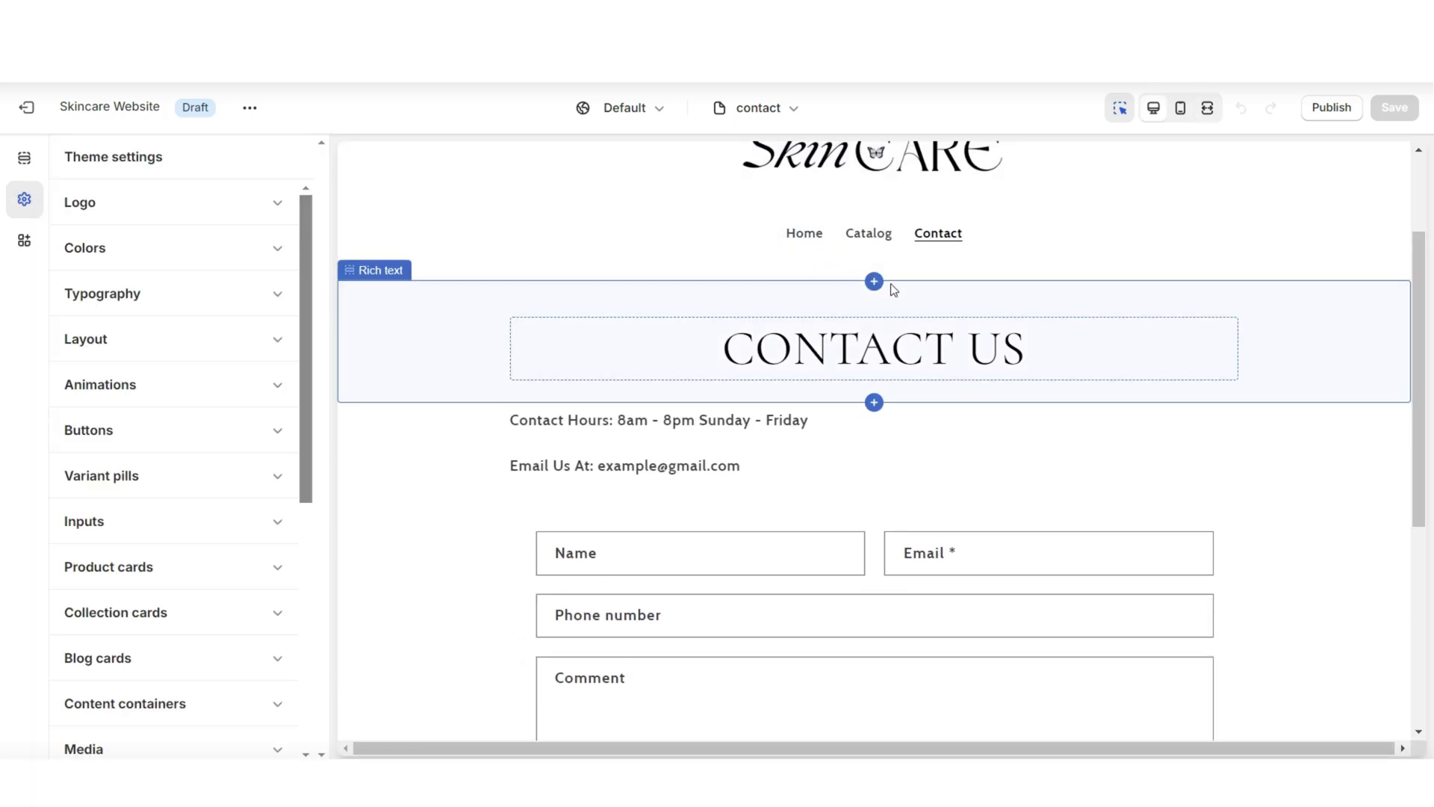
pyautogui.click(876, 280)
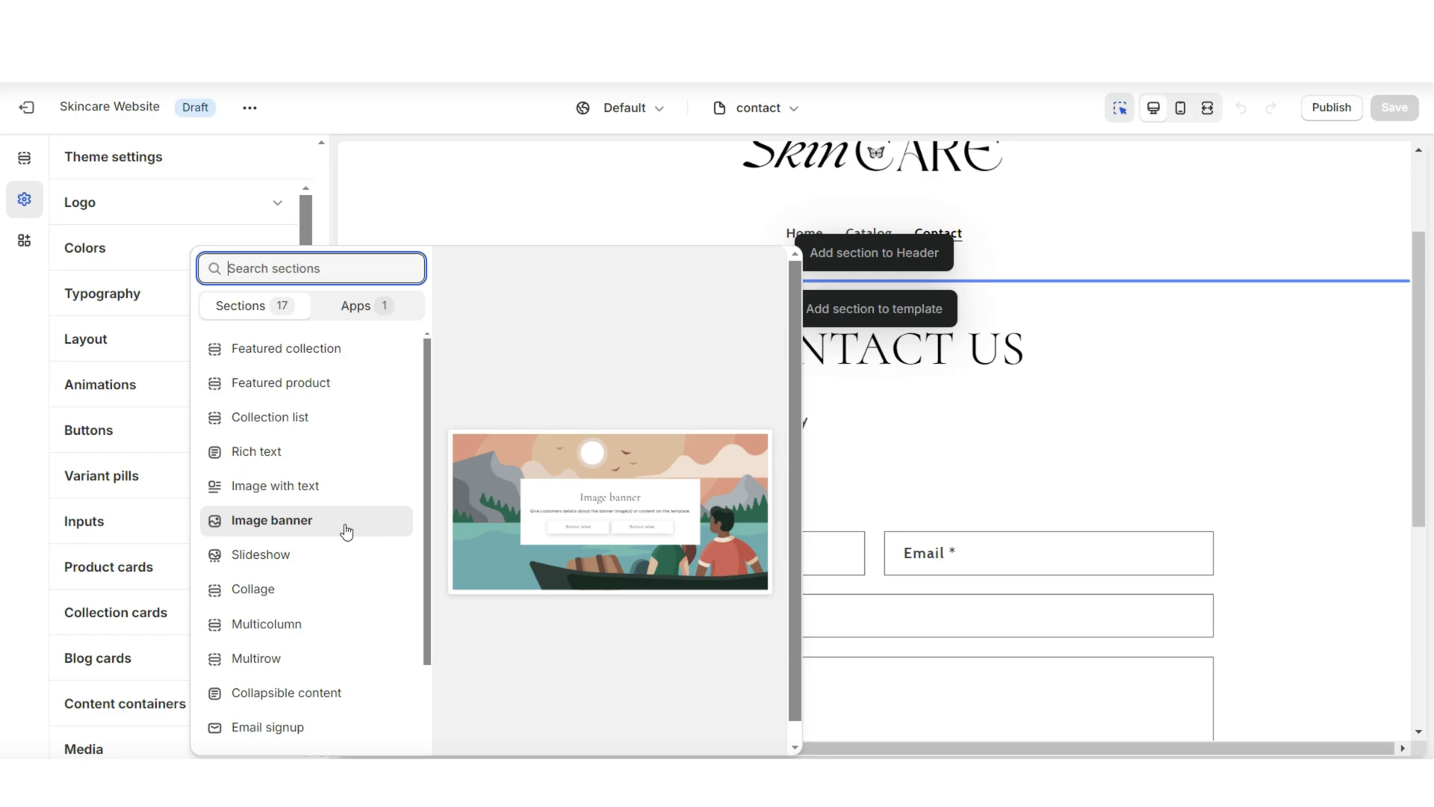
# Step: Set the new image banner to hide the desktop container, with 30% overlay opacity and Small height
pyautogui.press('Escape')
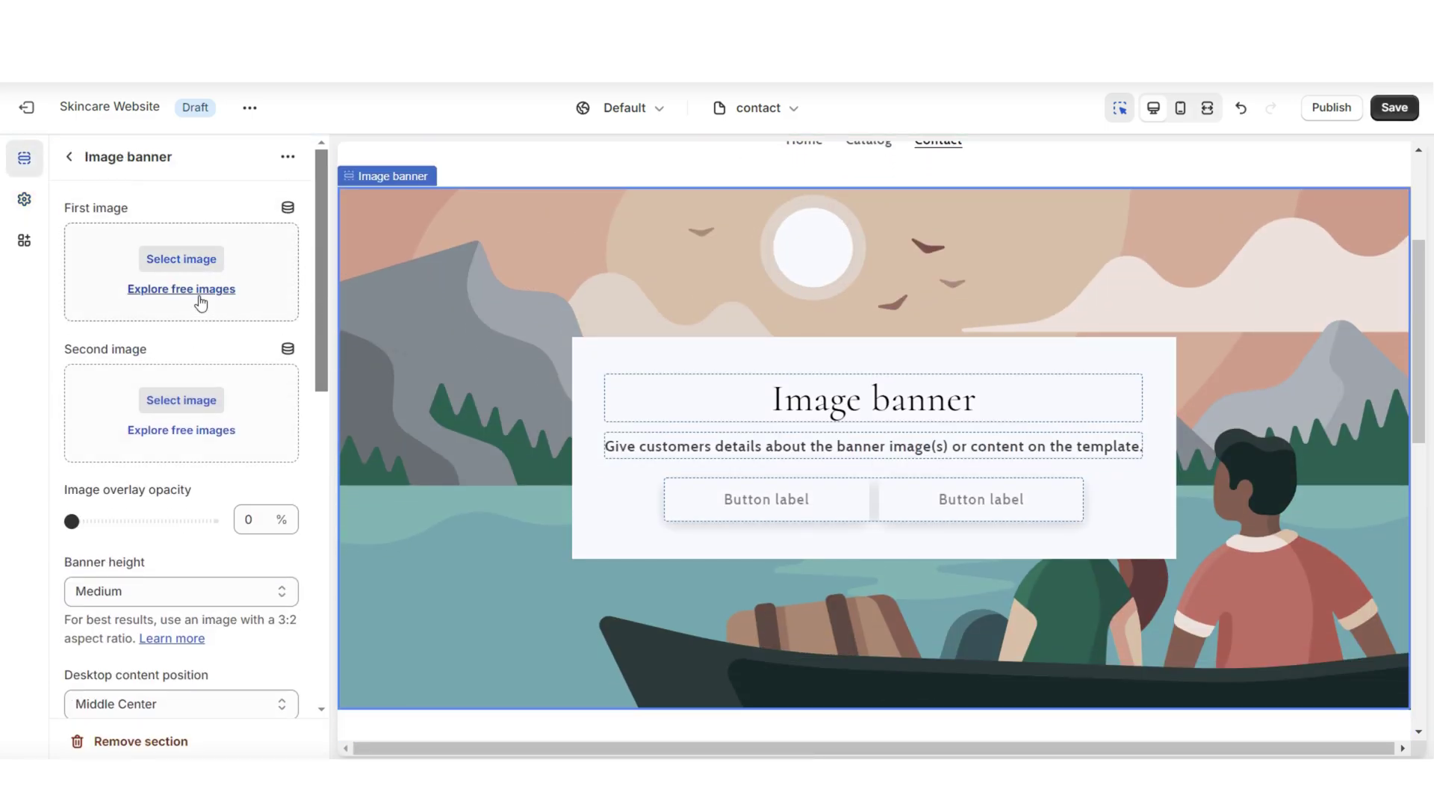
pyautogui.scroll(-4, 201, 301)
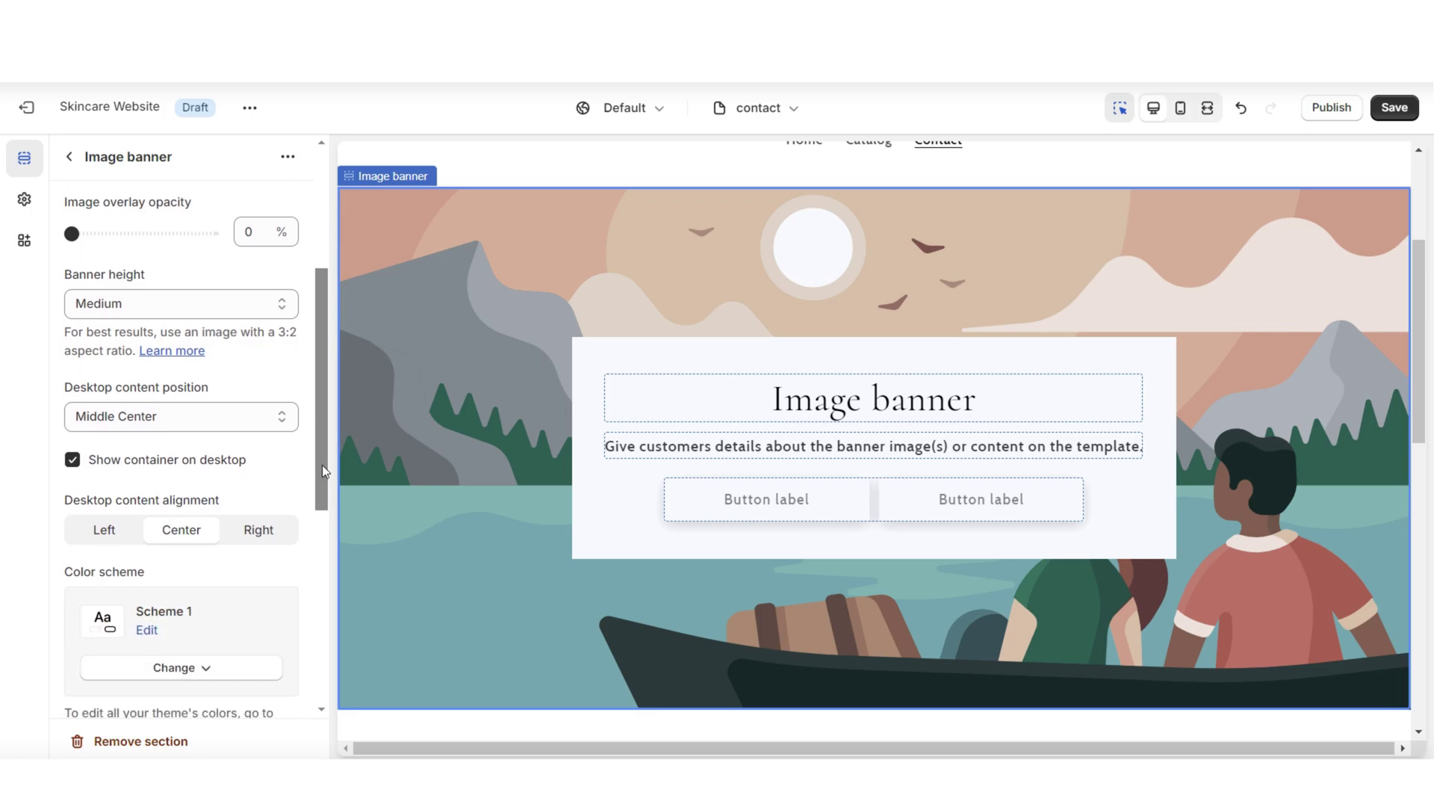
pyautogui.scroll(-1, 191, 299)
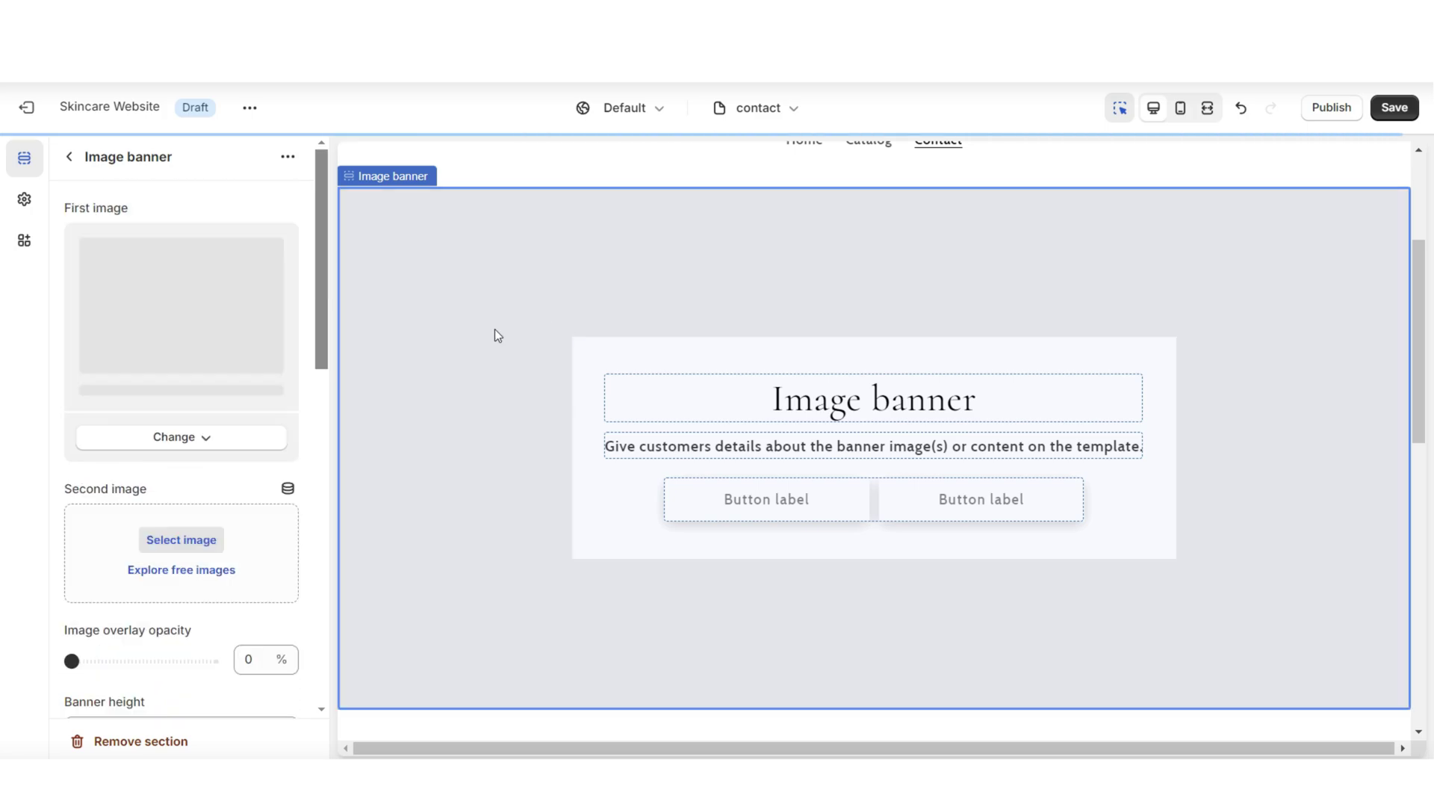
pyautogui.scroll(-3, 297, 466)
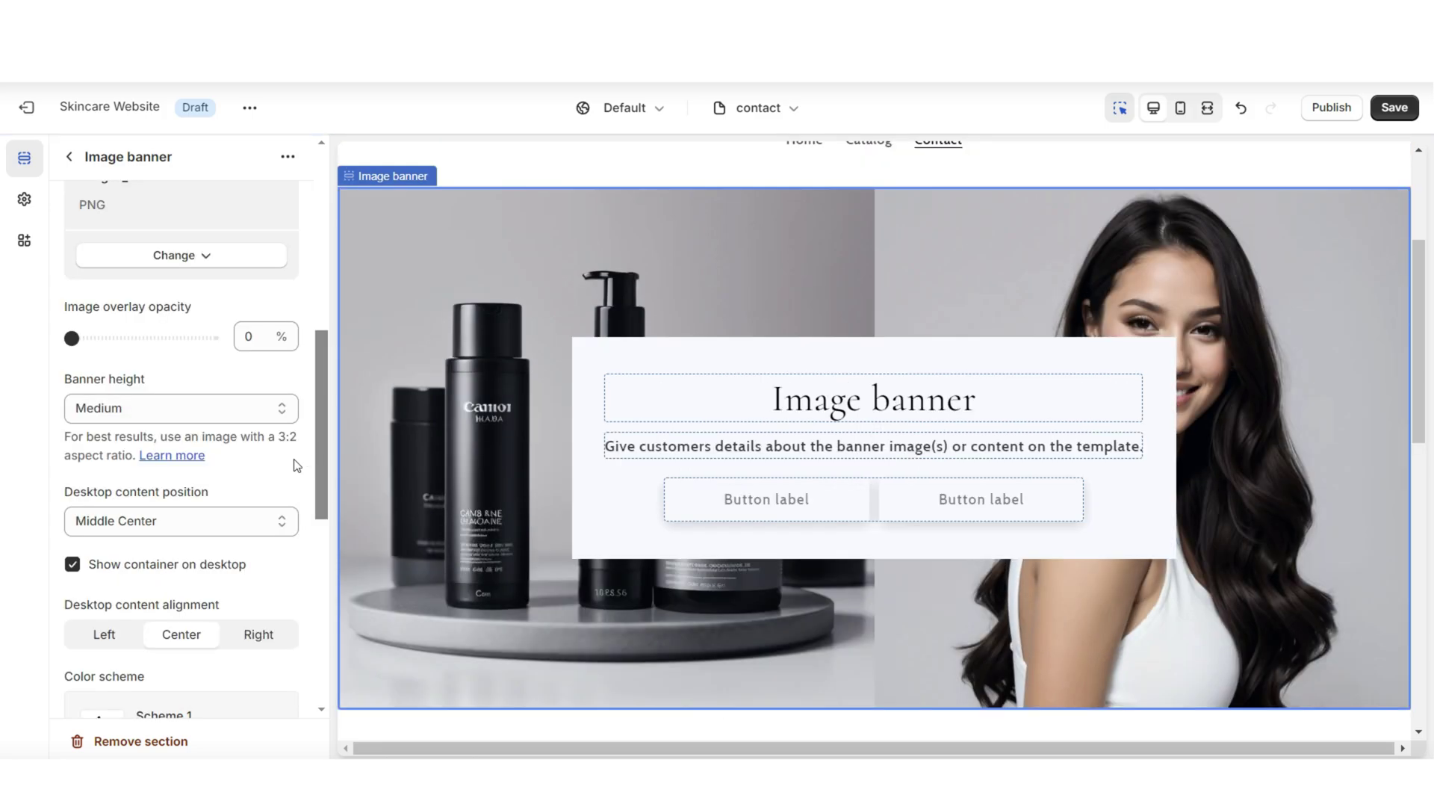
pyautogui.click(73, 565)
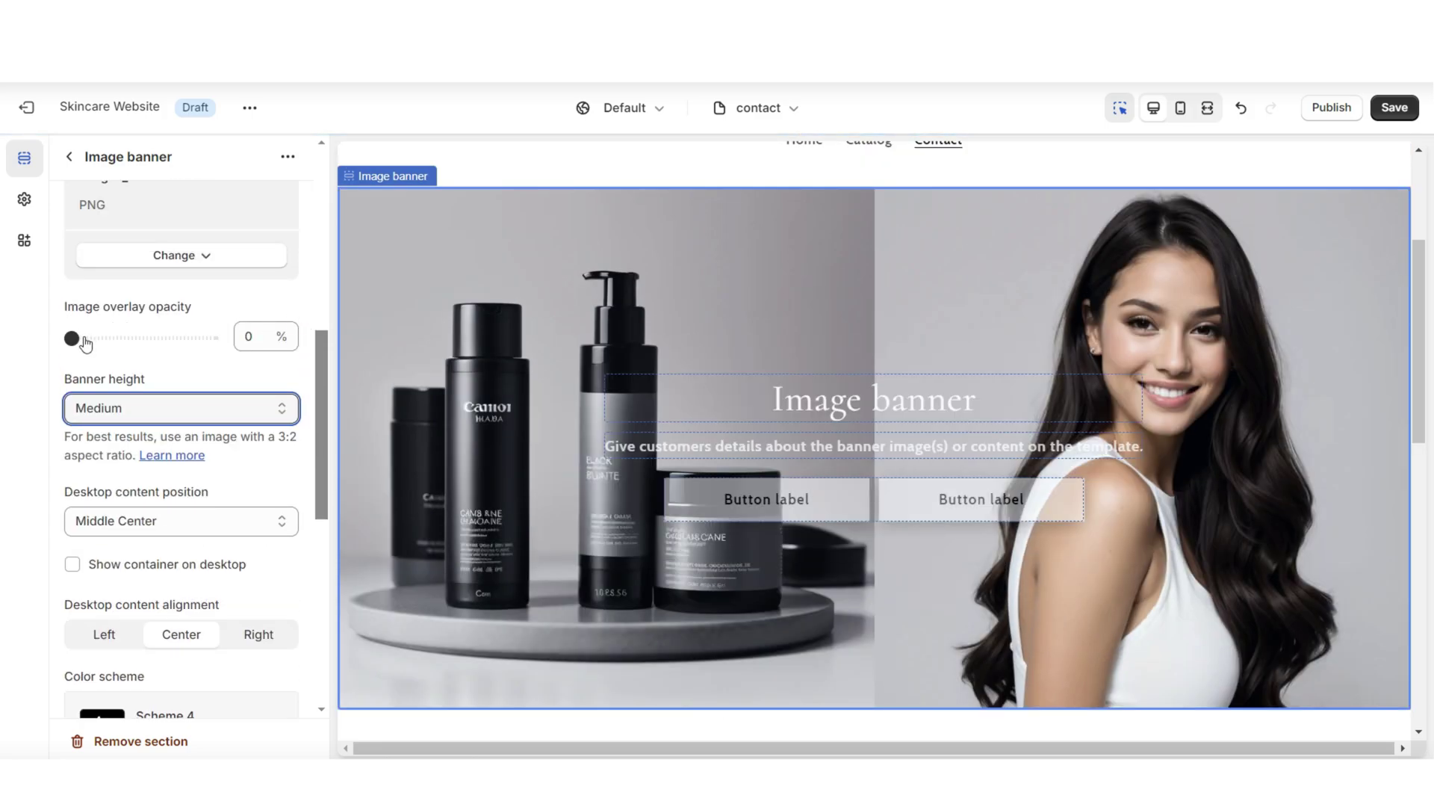
pyautogui.moveTo(97, 341); pyautogui.dragTo(98, 338)
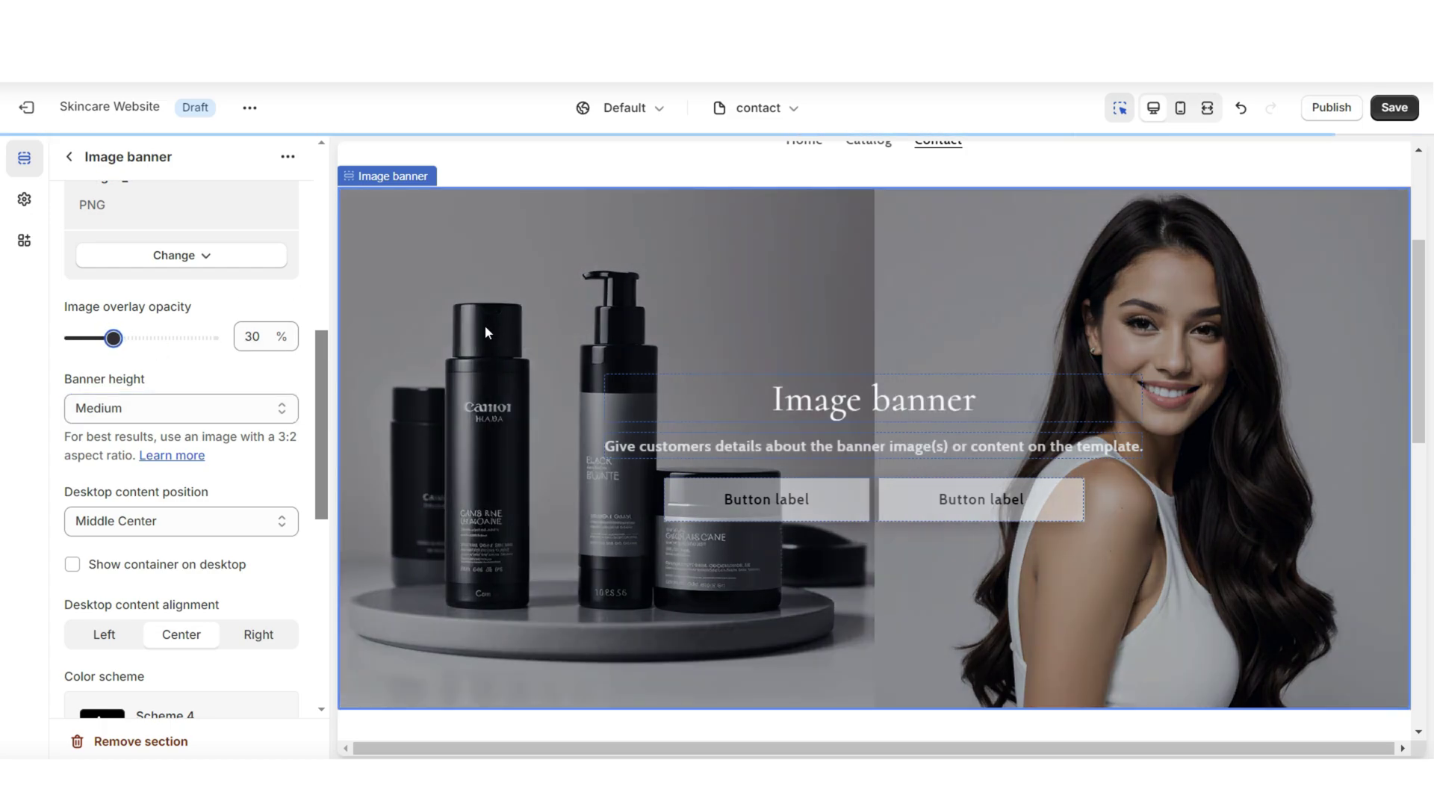
pyautogui.click(162, 407)
pyautogui.click(162, 390)
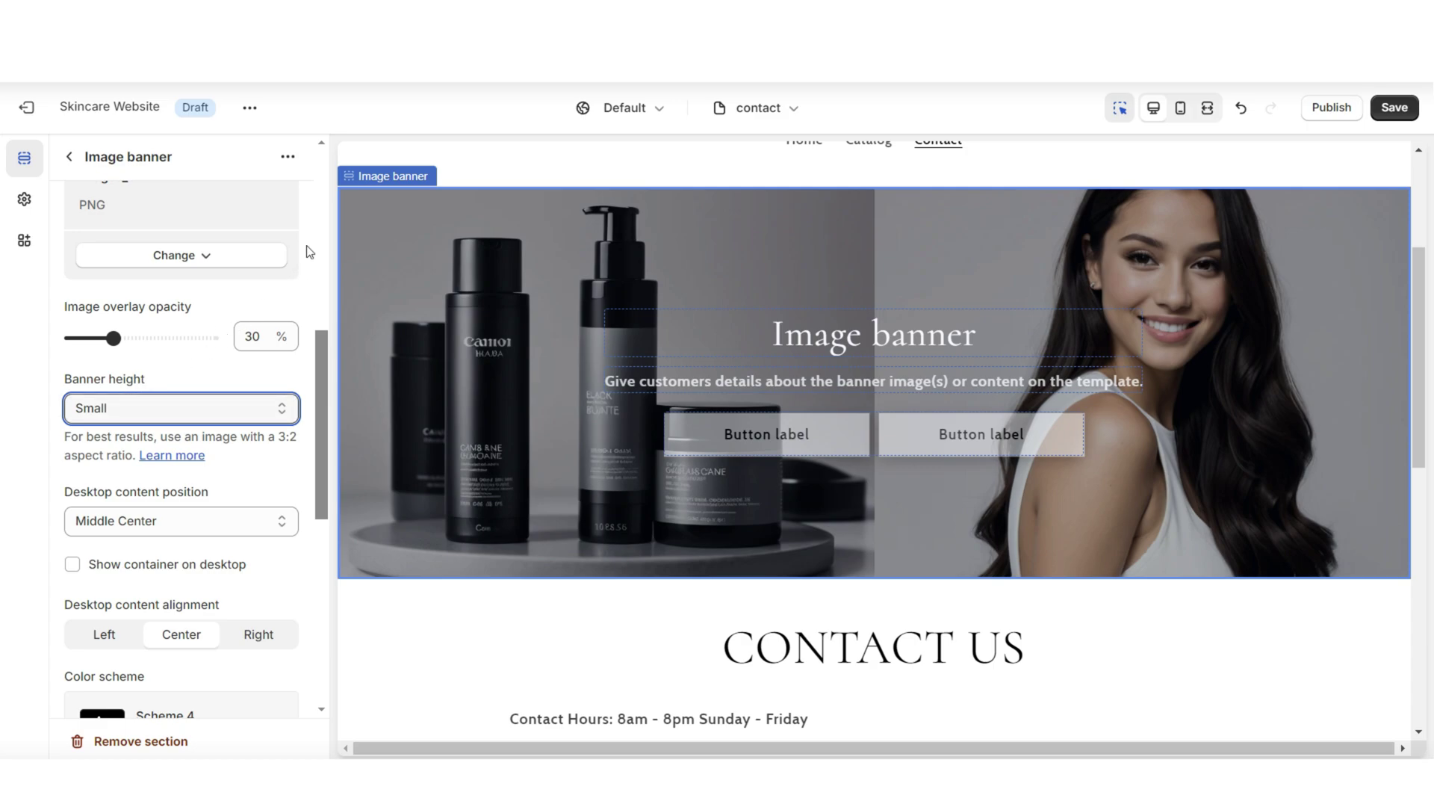
# Step: Change the banner heading to 'Have A Question? Send Us A Message' at Large size
pyautogui.click(797, 340)
pyautogui.write('Have A ')
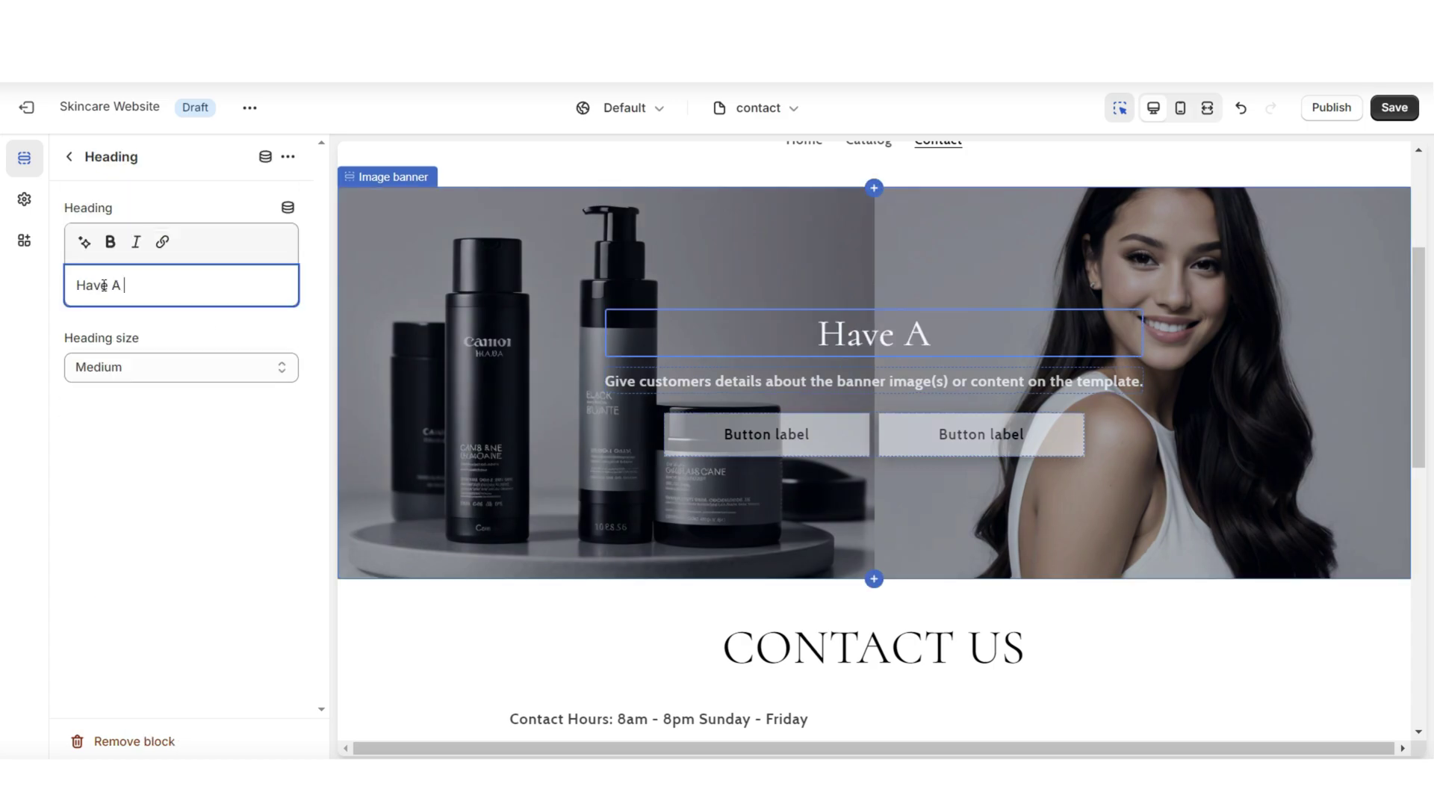
pyautogui.write('Question? Send Us')
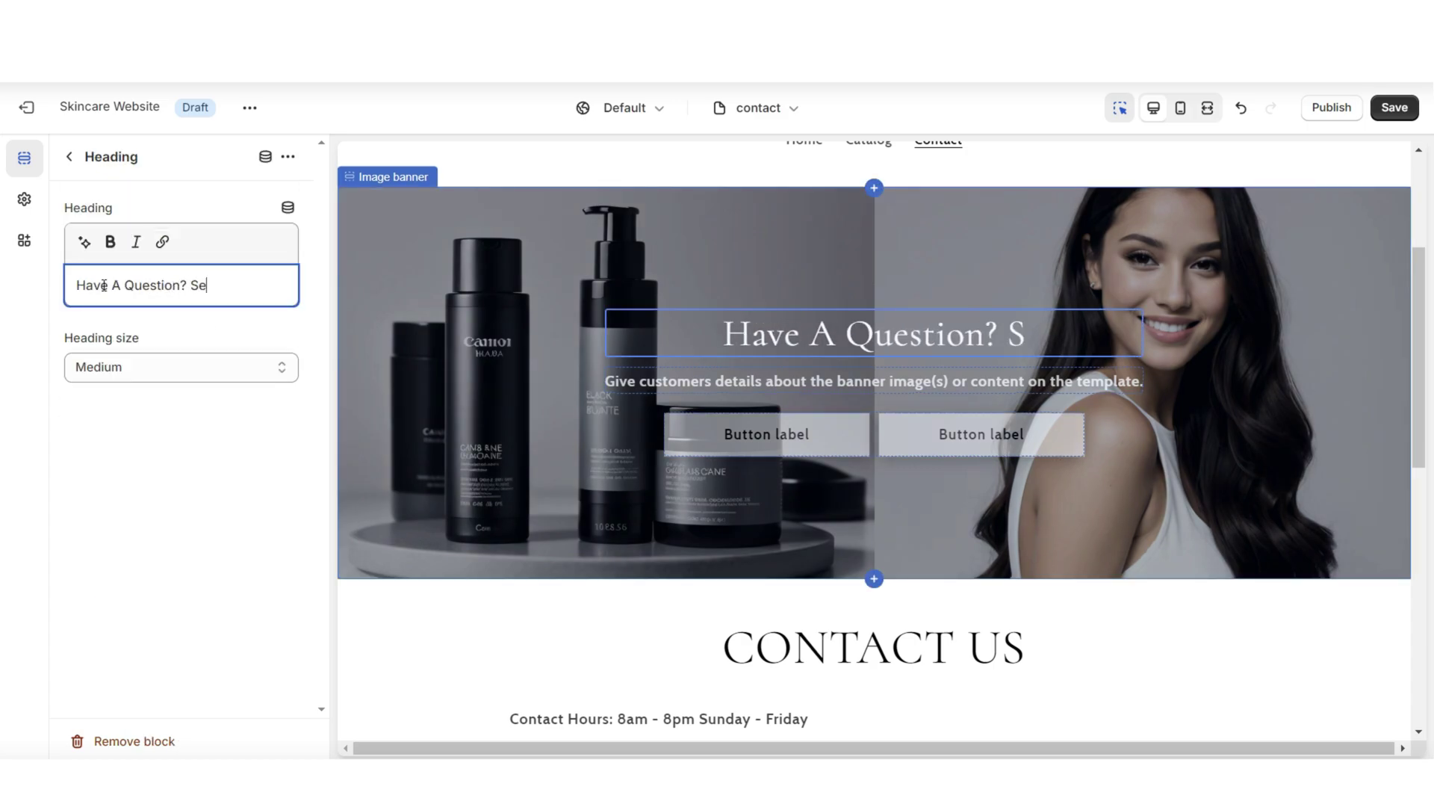
pyautogui.write(' A Message')
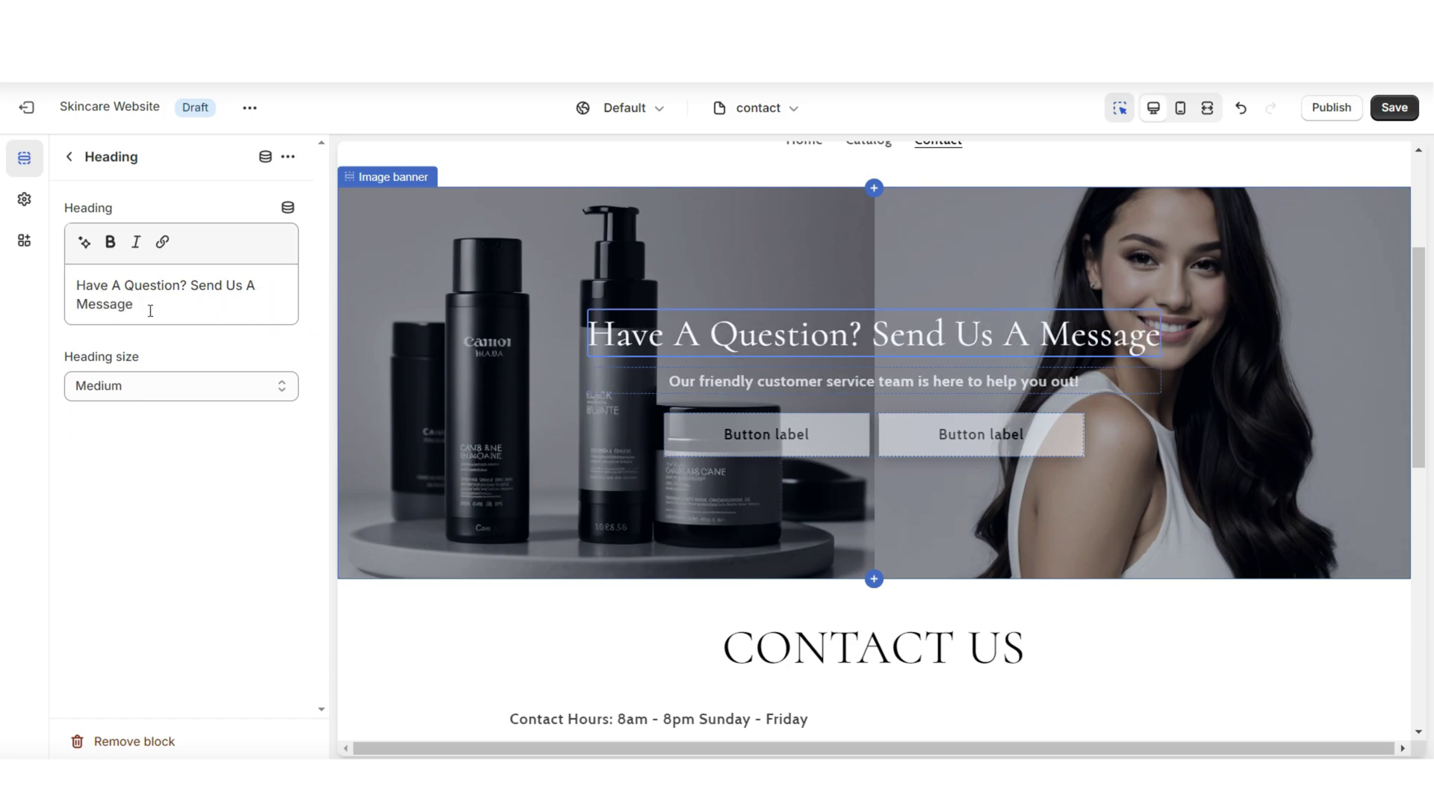
pyautogui.click(144, 386)
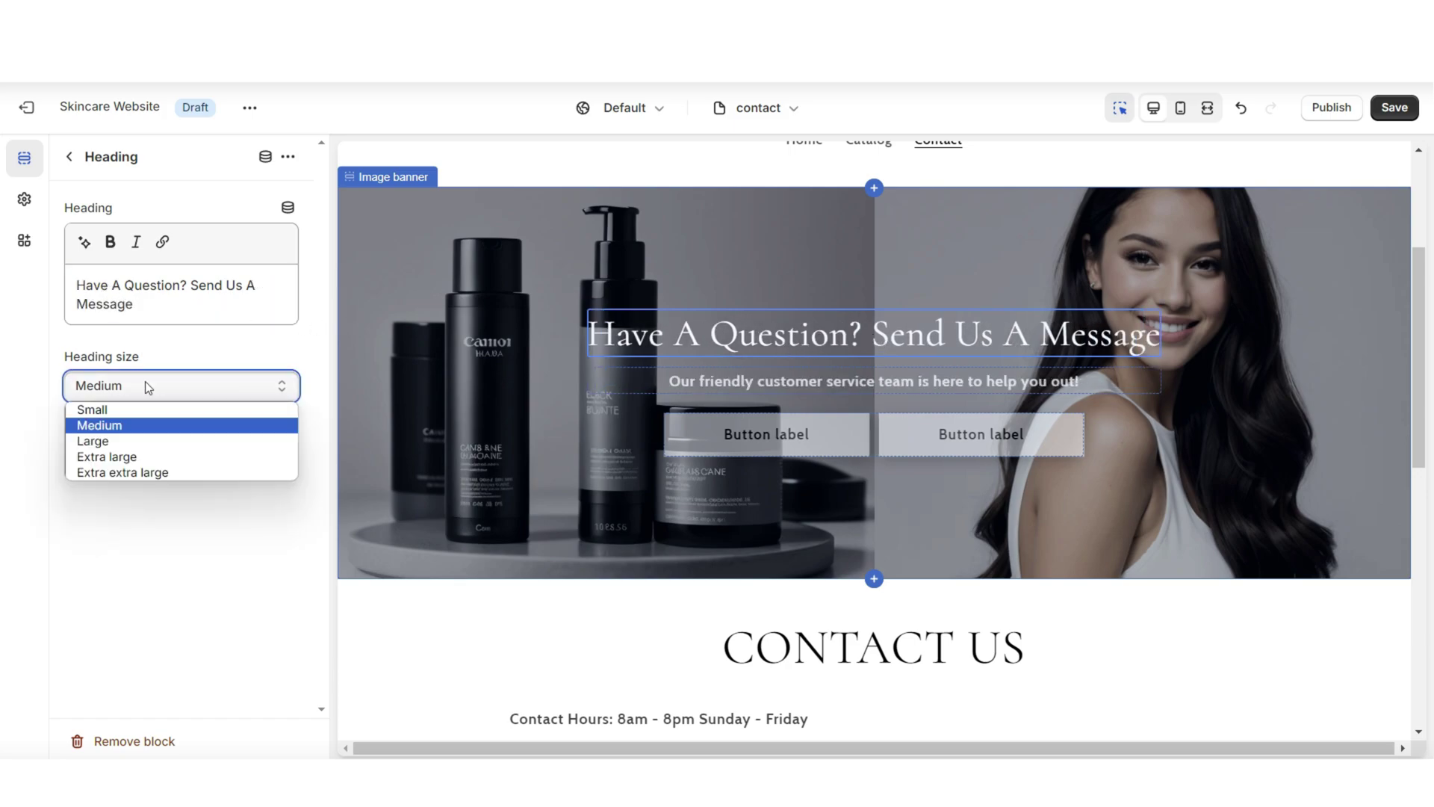
pyautogui.click(131, 439)
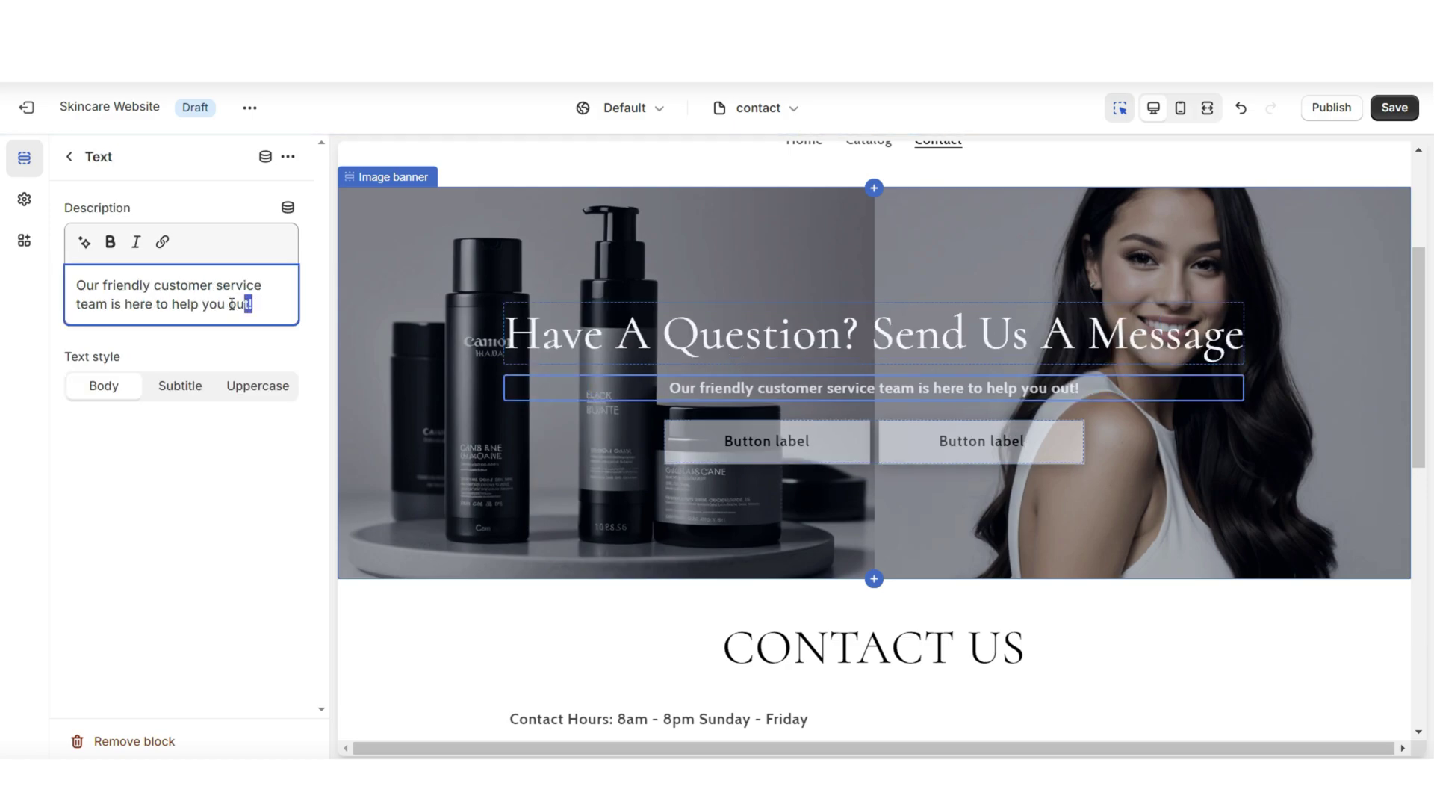
# Step: Give the description a subtitle style, remove the banner's two buttons, and preview it full width
pyautogui.moveTo(254, 305); pyautogui.dragTo(58, 286)
pyautogui.click(231, 390)
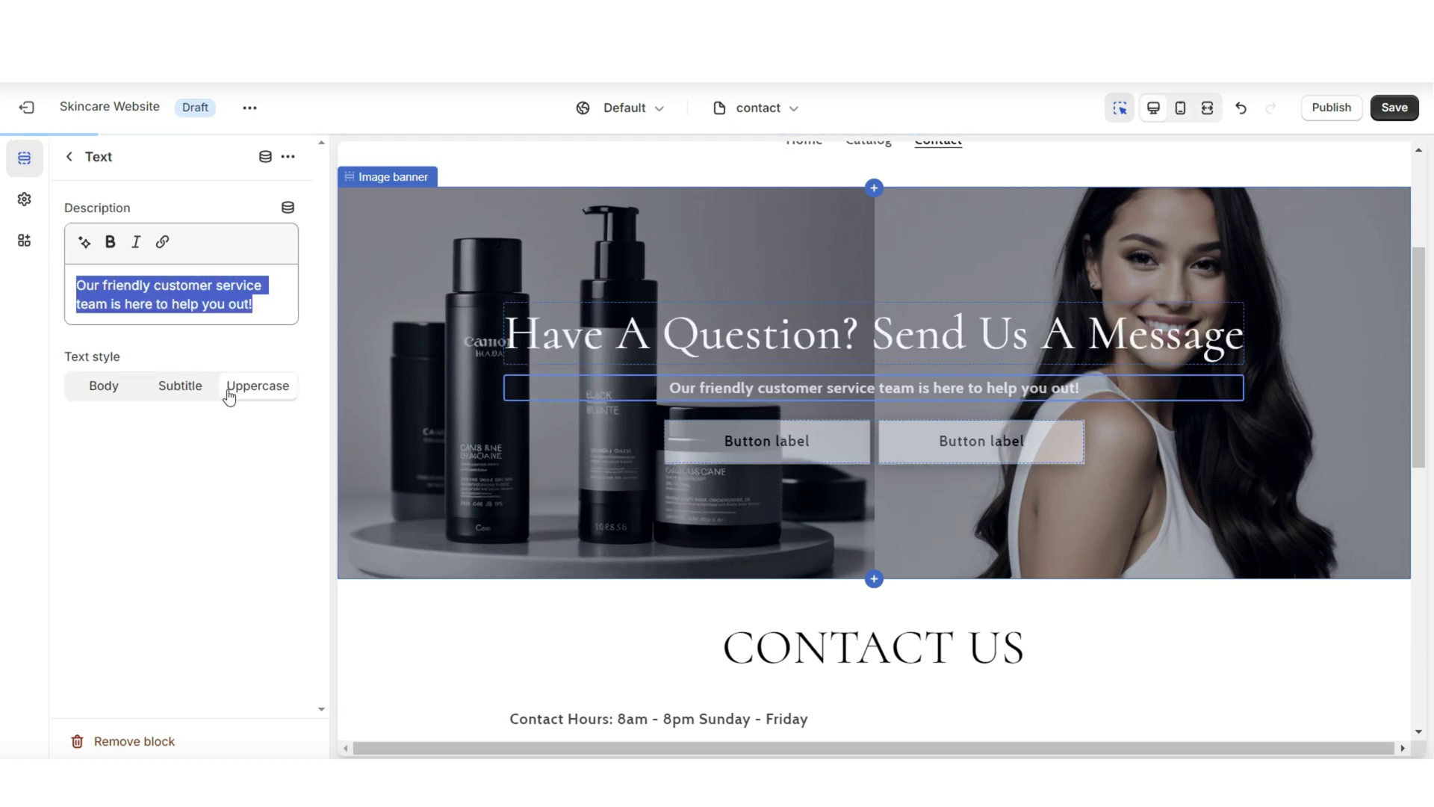
pyautogui.click(177, 395)
pyautogui.click(875, 444)
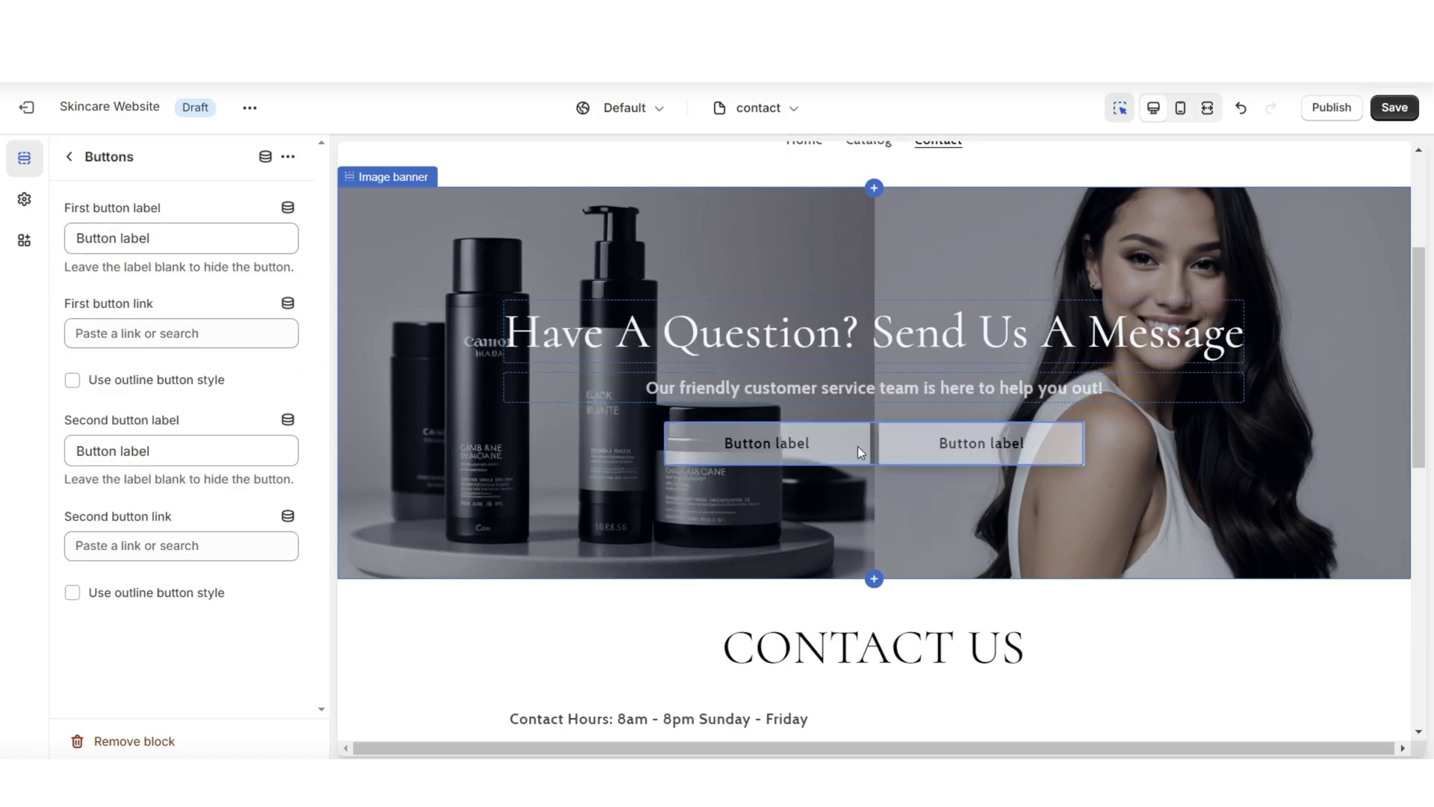
pyautogui.click(170, 741)
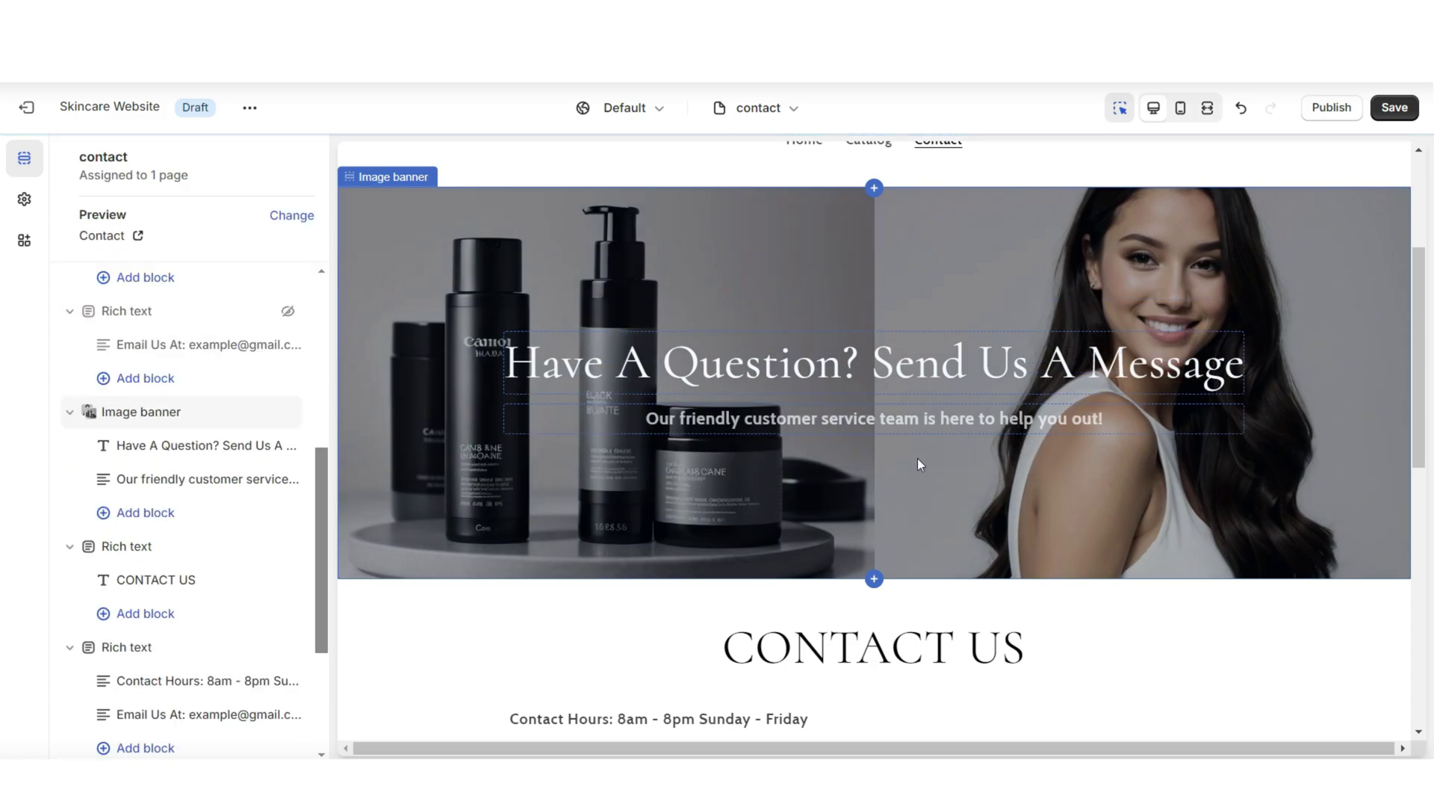
pyautogui.click(1208, 107)
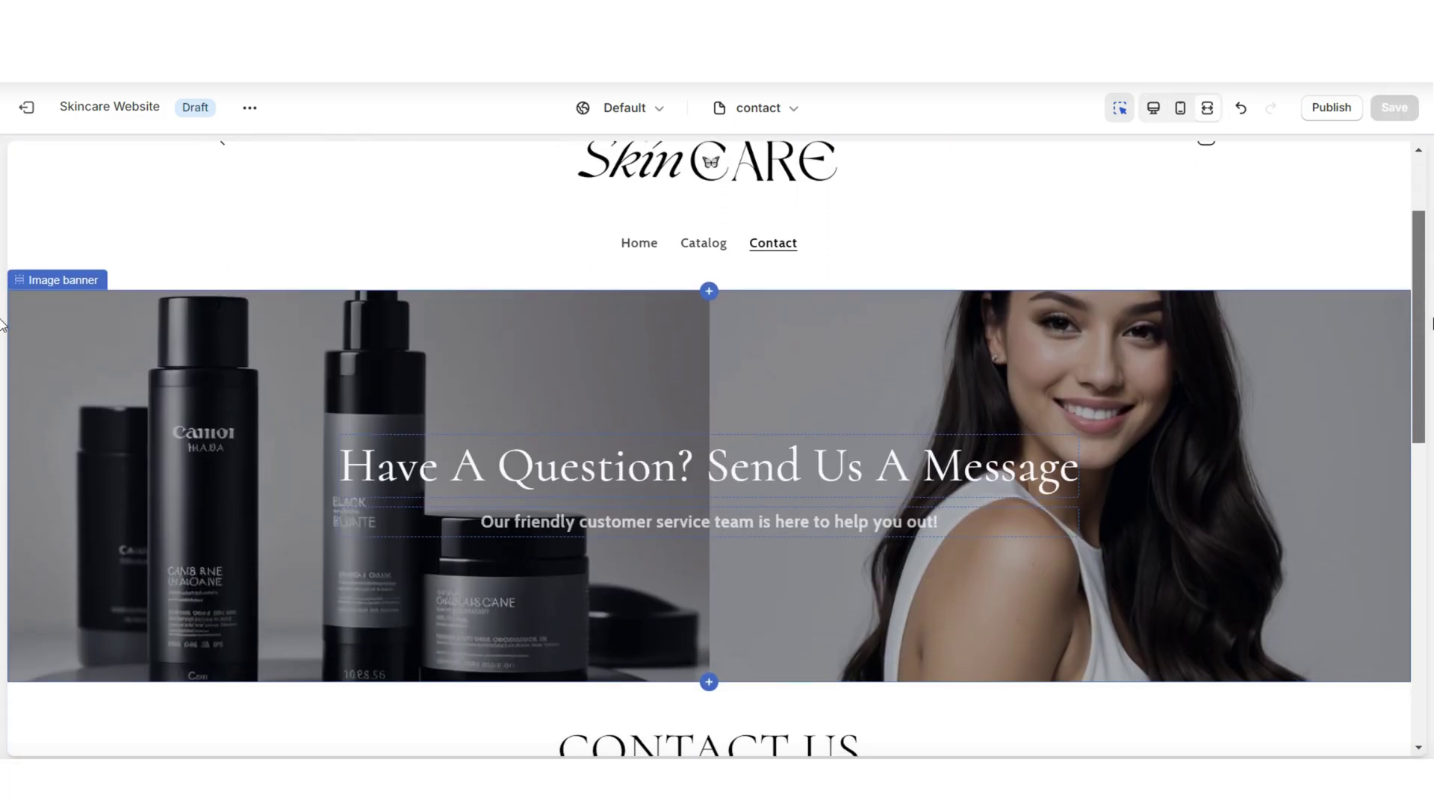
pyautogui.scroll(-3, 2, 329)
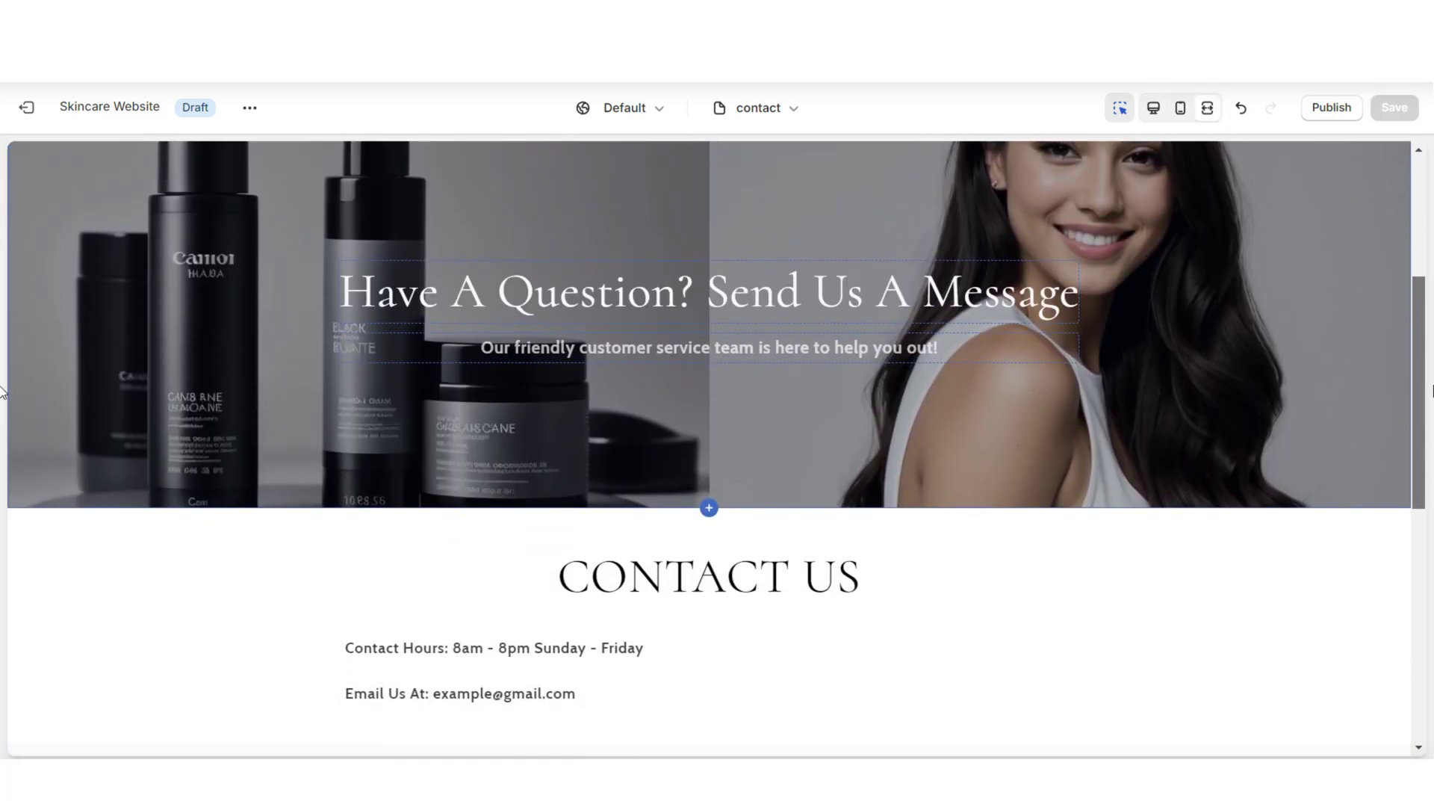